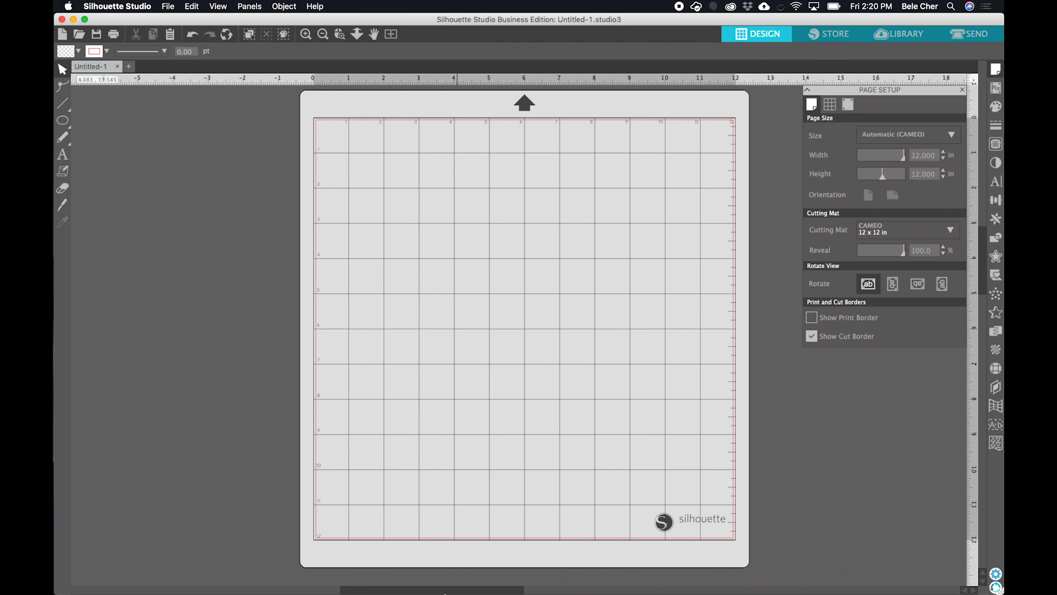
- Switch to Chrome and search Google Images for "dog silhouette"
left_click(279, 586)
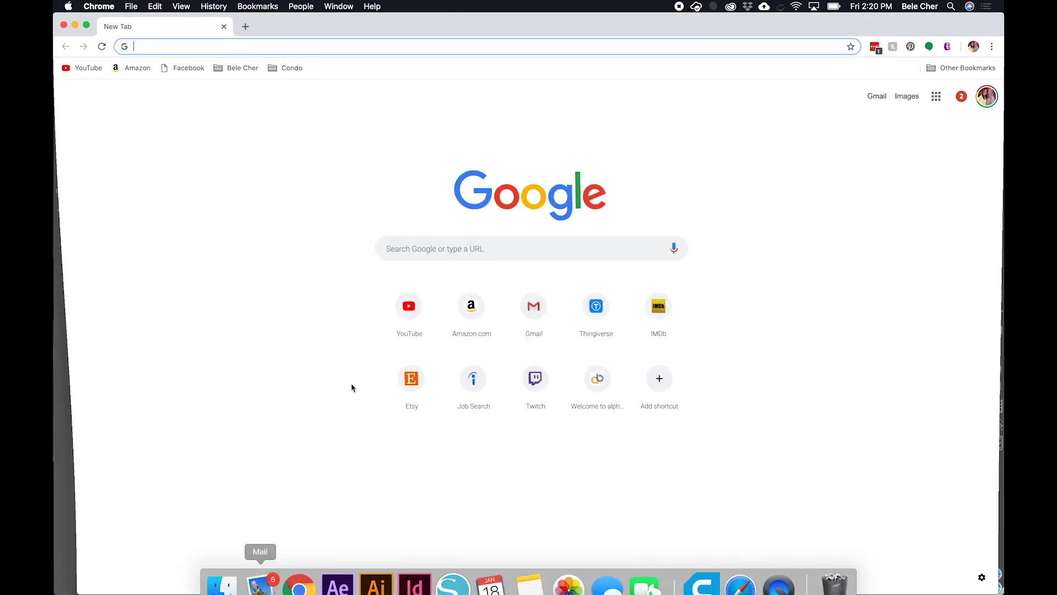
left_click(450, 258)
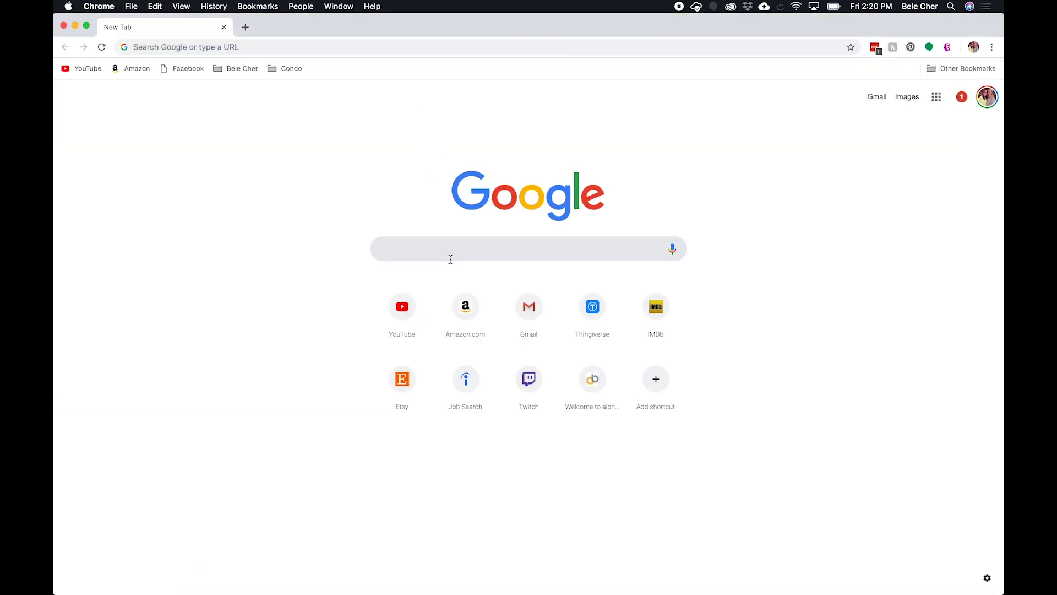
type("dog silhouette")
key("Return")
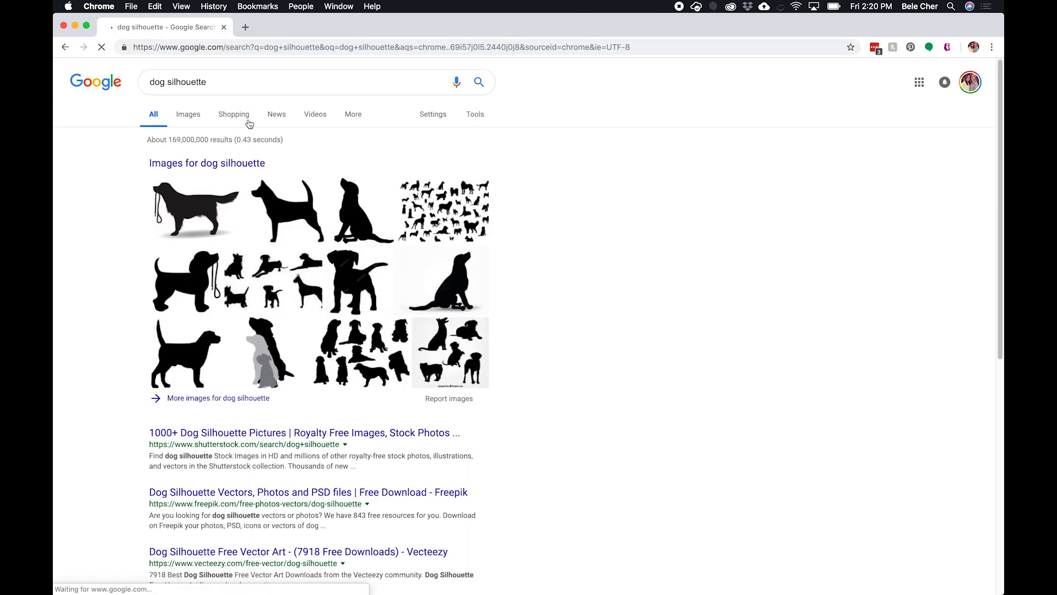
left_click(185, 114)
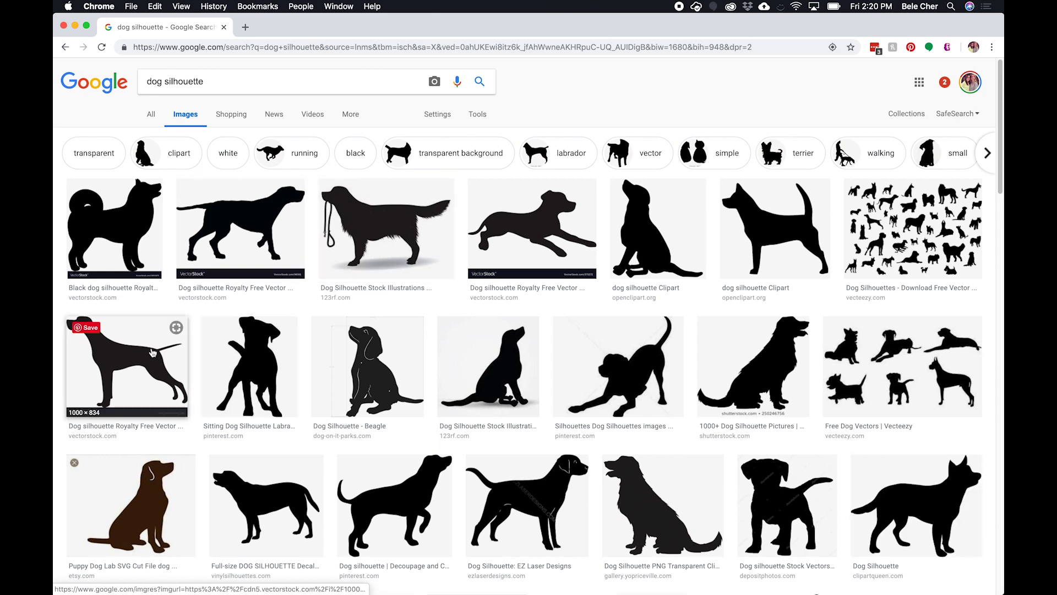
- Open the Sitting Dog Silhouette Labrador result from pinterest.com and copy its image
left_click(257, 359)
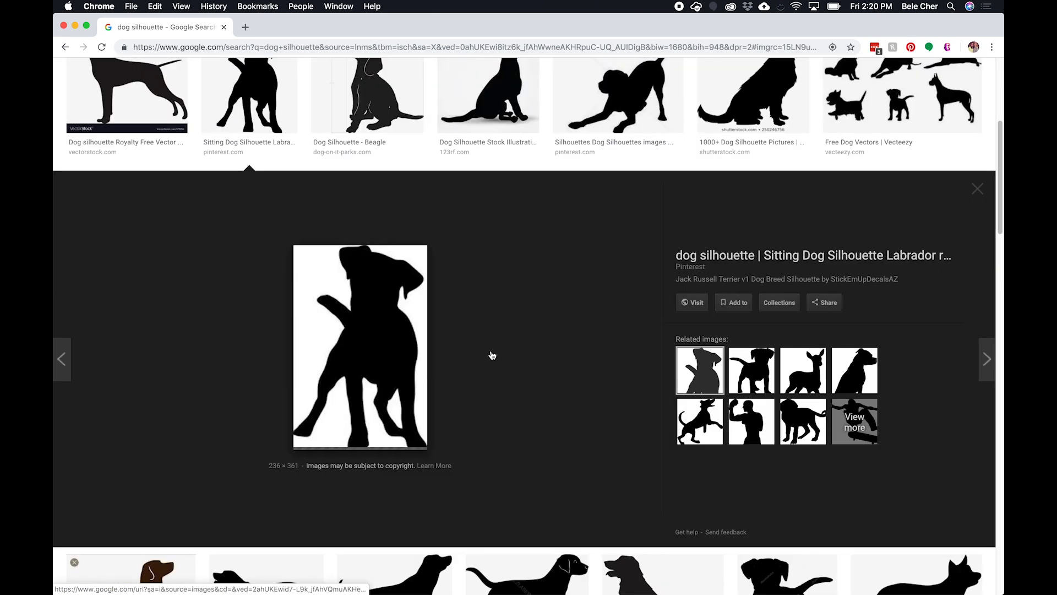
right_click(379, 322)
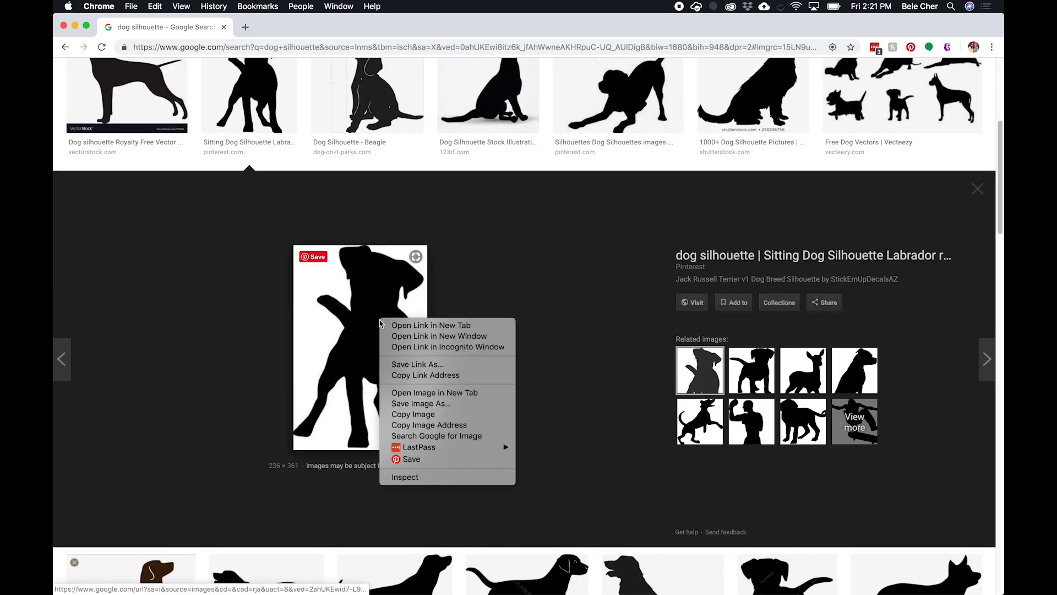
left_click(461, 419)
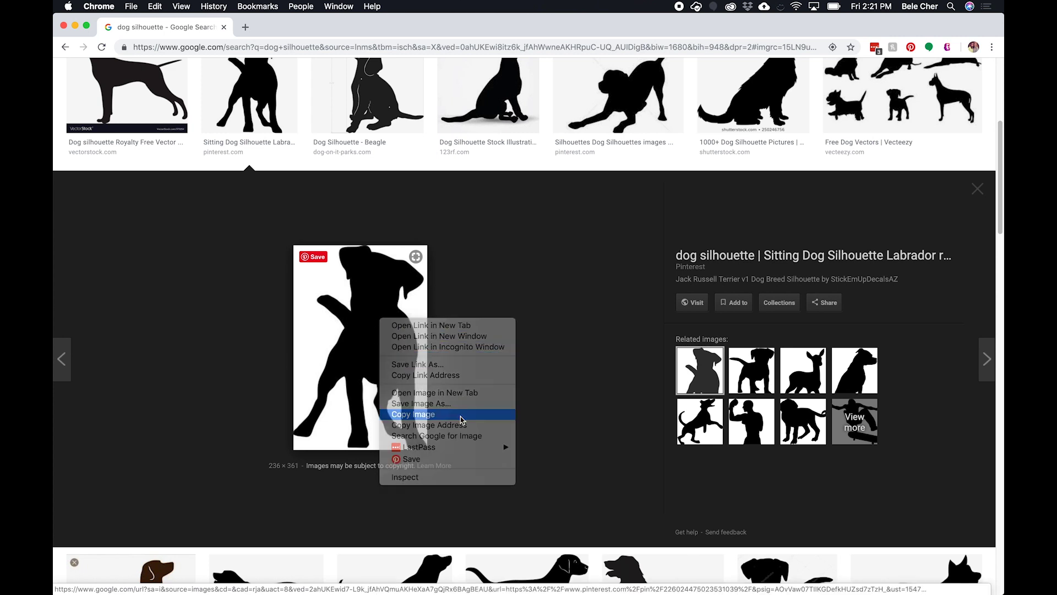
- Switch to Silhouette Studio and paste the copied dog image onto the empty cutting mat
mouse_move(354, 580)
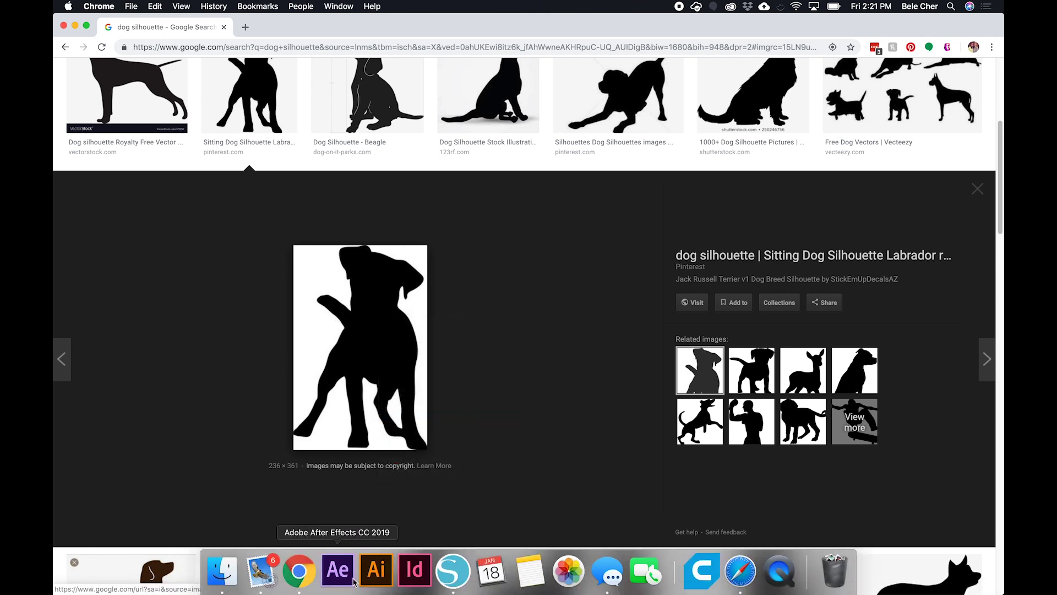
left_click(452, 588)
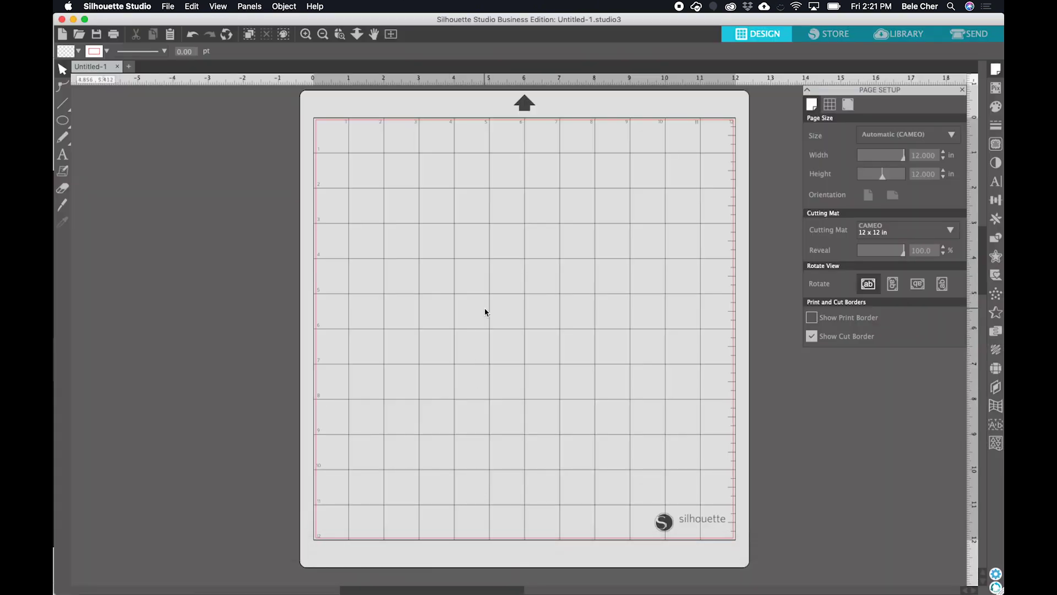
key("super+v")
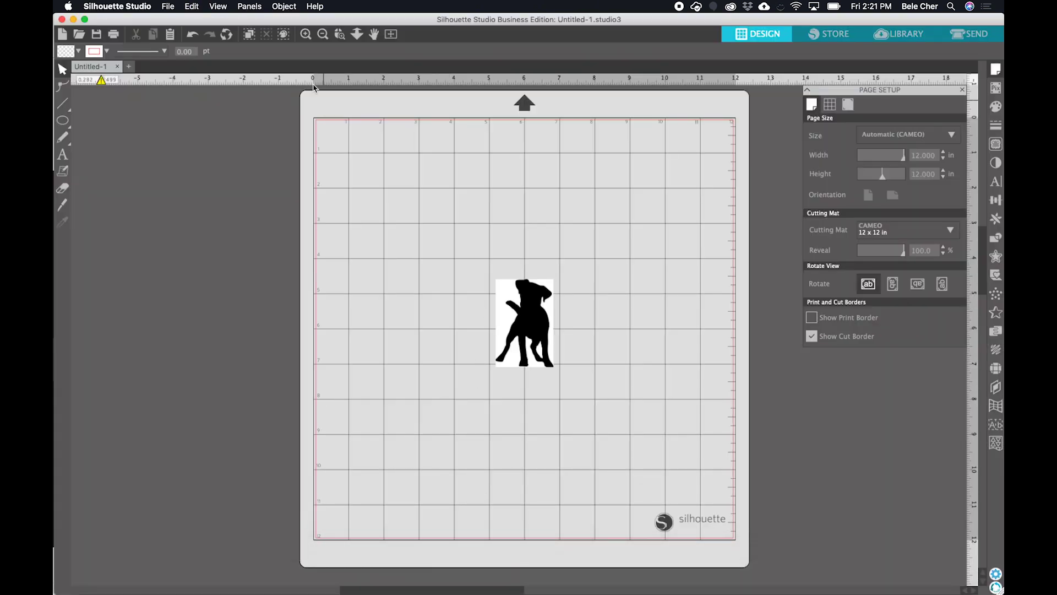
left_click(167, 6)
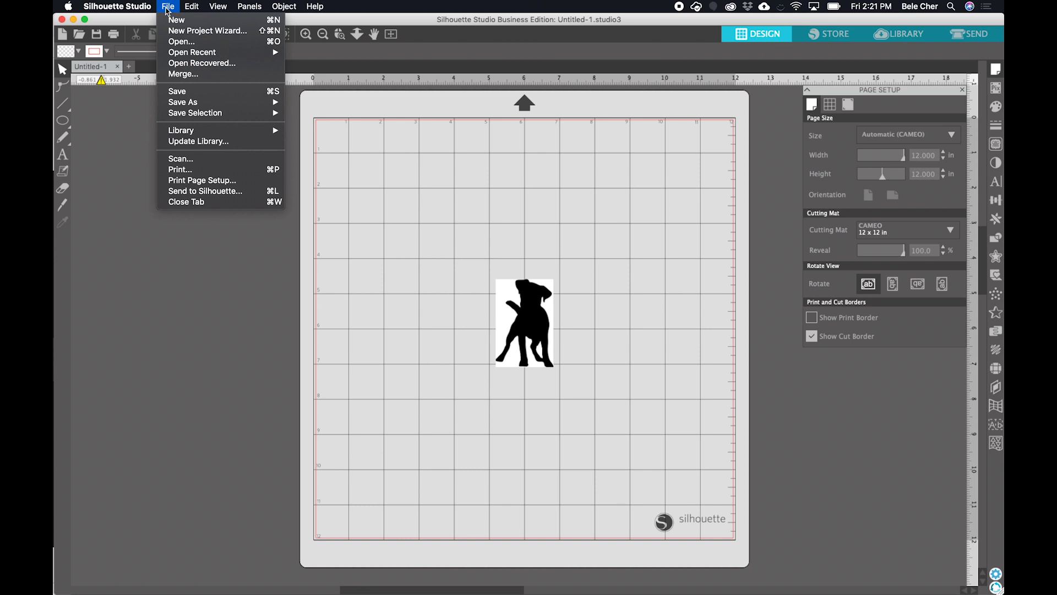
mouse_move(192, 8)
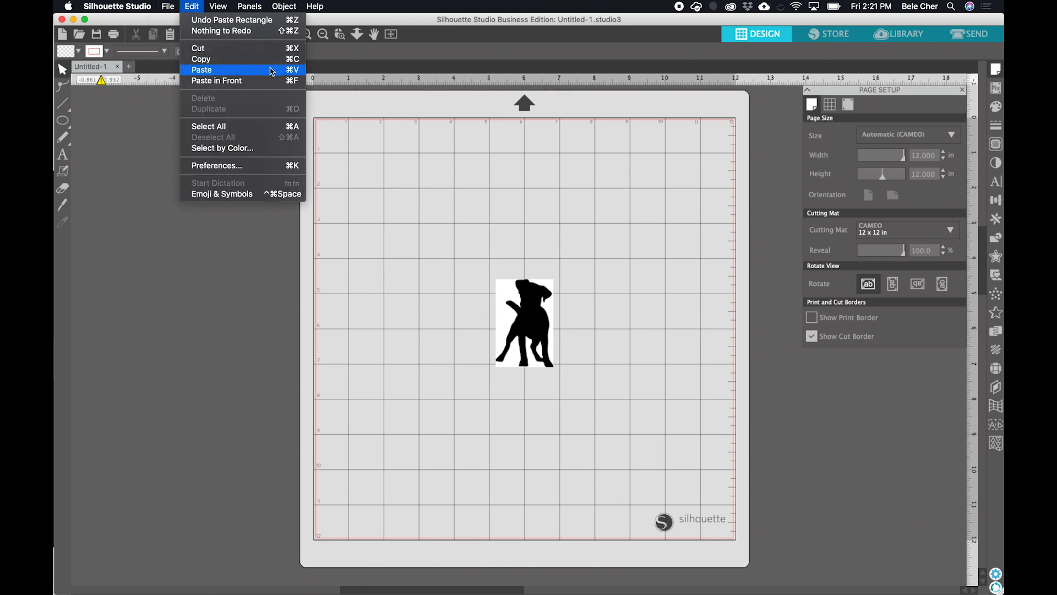
- Move the dog image to the mat's upper-left area and enlarge it proportionally to about 6.7 by 10.25 in
left_click(532, 311)
left_click(533, 313)
left_click_drag(532, 313, 380, 172)
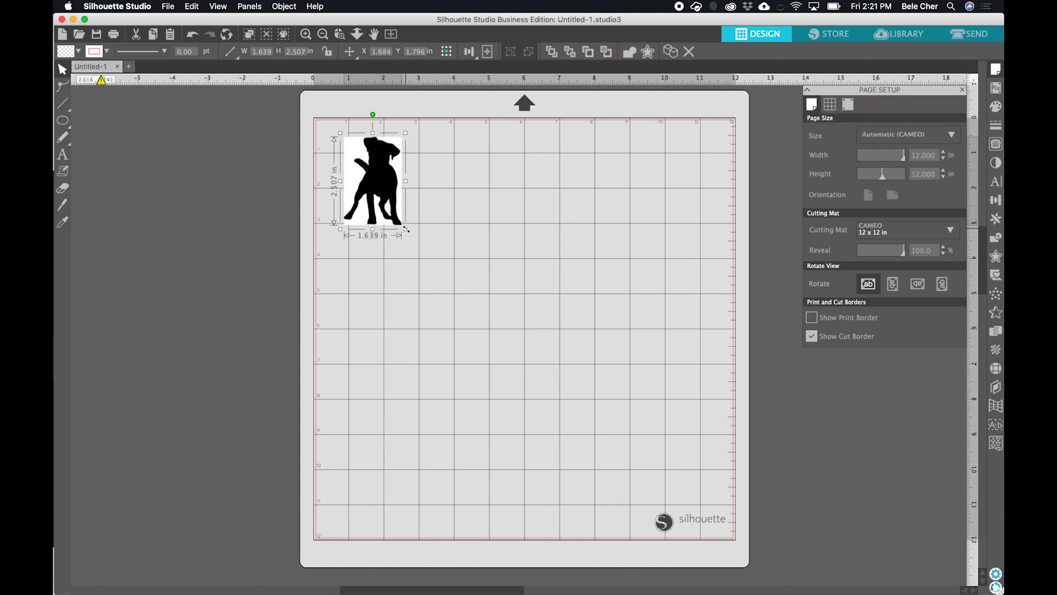
left_click_drag(406, 228, 581, 497)
left_click(661, 473)
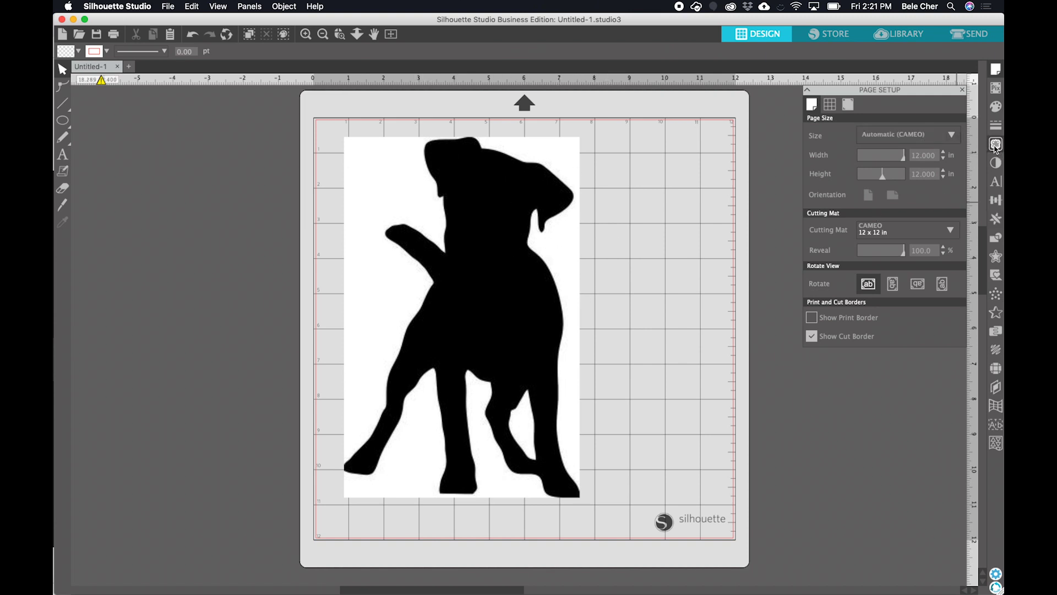
- Select a trace area of about 7.0 by 10.5 in that encloses the whole dog image
left_click(995, 145)
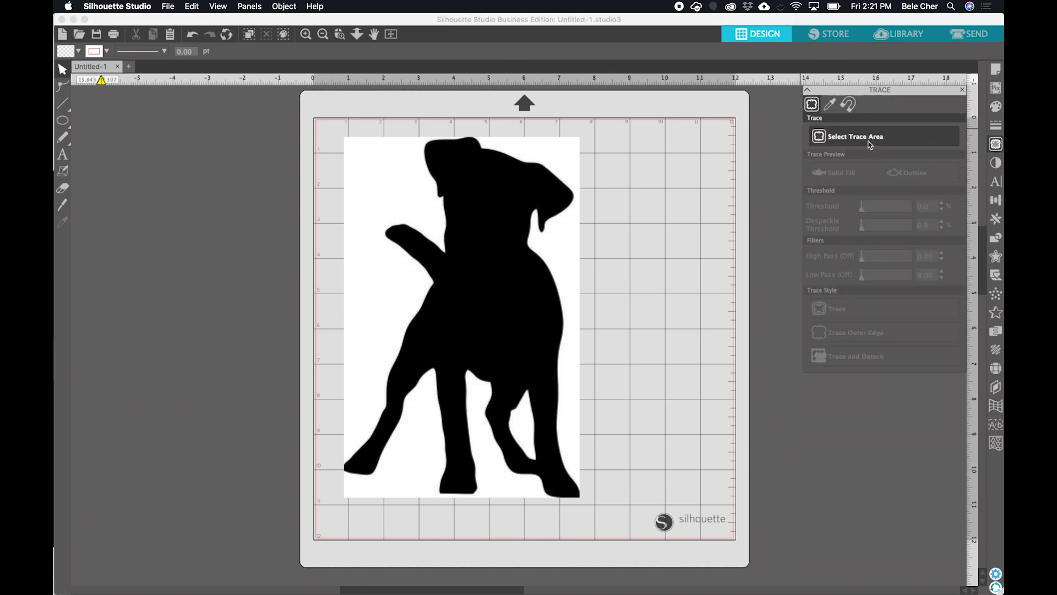
left_click(869, 138)
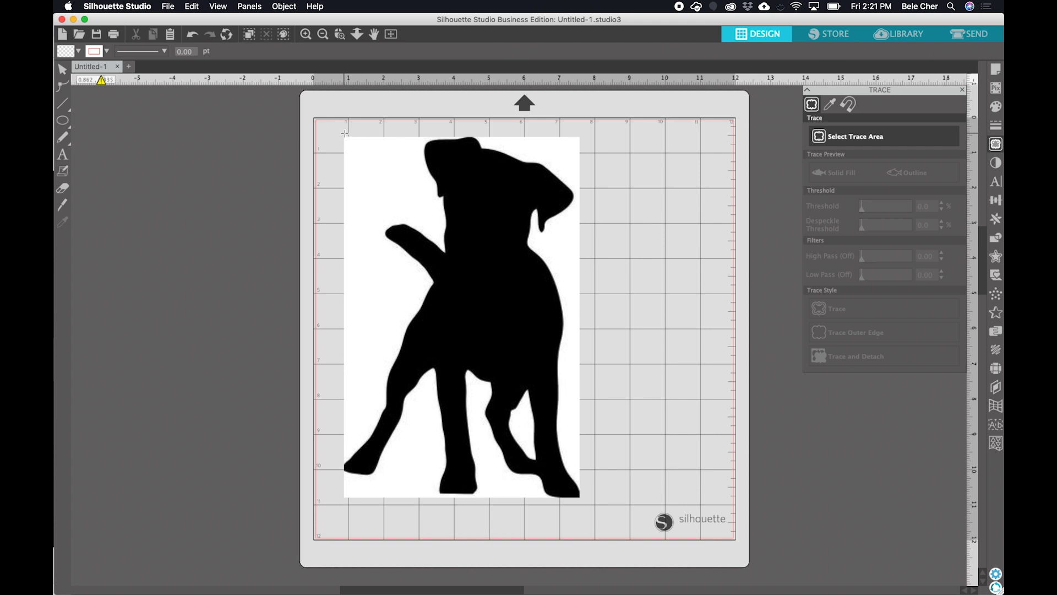
mouse_move(345, 134)
left_mouse_down()
mouse_move(347, 143)
mouse_move(484, 159)
mouse_move(573, 184)
mouse_move(593, 432)
mouse_move(587, 501)
left_mouse_up()
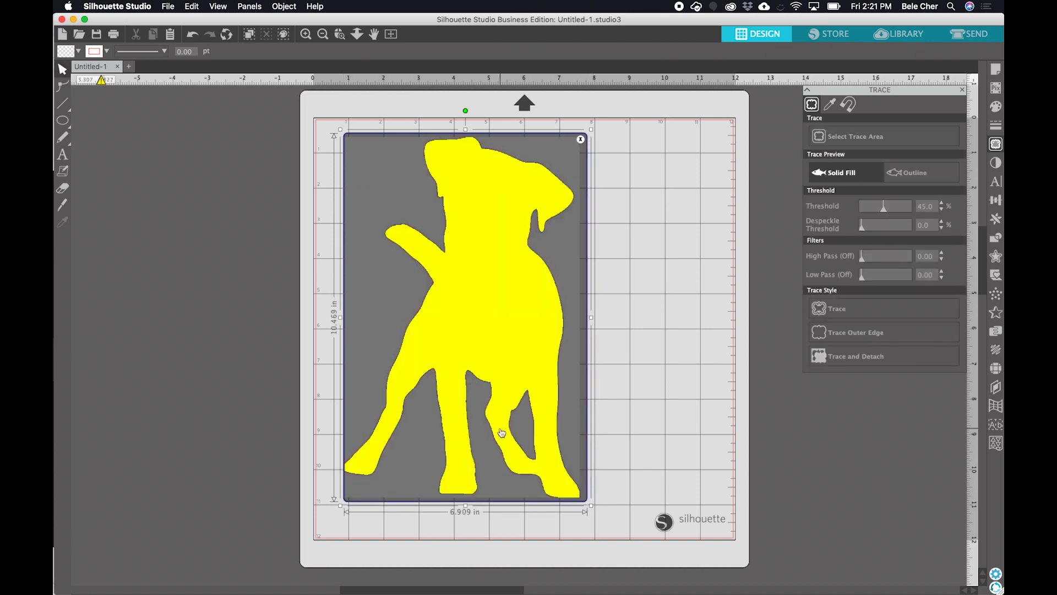
left_click_drag(341, 319, 338, 317)
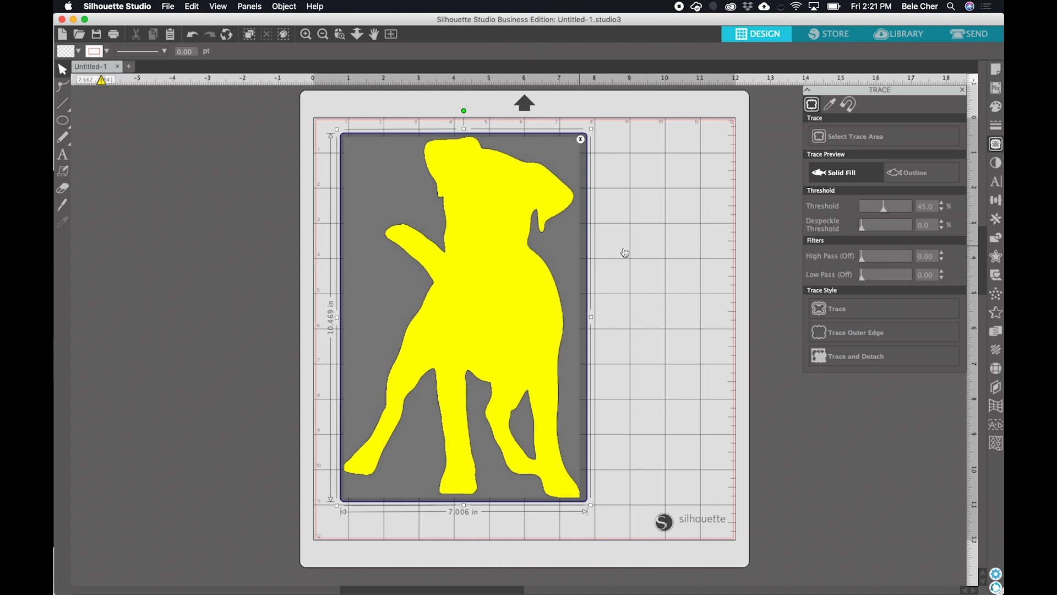
- Trace the dog with the standard Trace style at a 72% threshold and separate the original image from the traced outline
left_click_drag(888, 213, 897, 214)
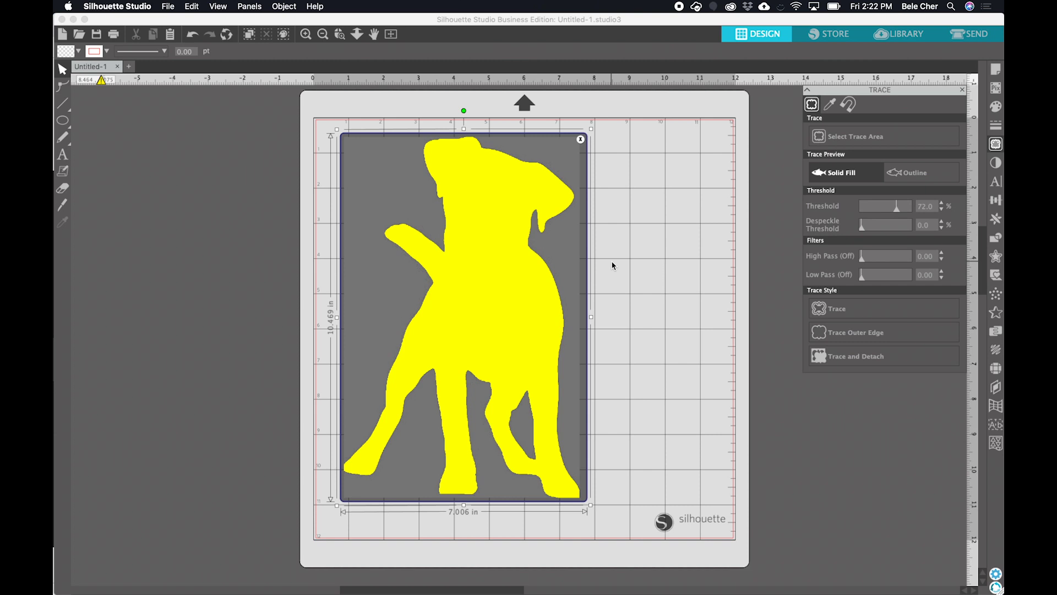
left_click(869, 312)
mouse_move(528, 326)
left_mouse_down()
mouse_move(616, 311)
mouse_move(770, 321)
mouse_move(824, 337)
left_mouse_up()
left_click_drag(560, 315, 527, 321)
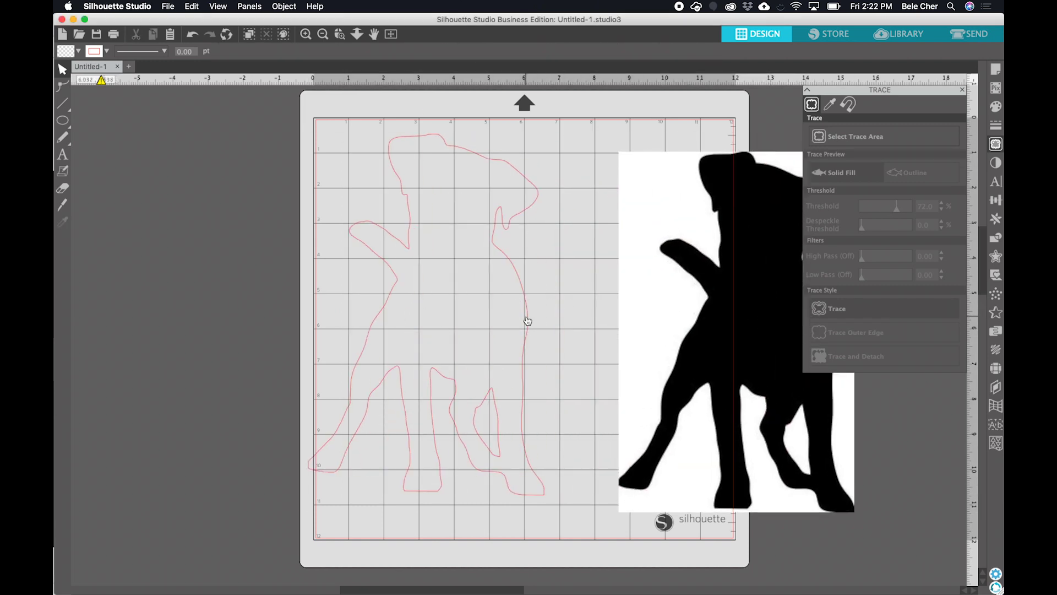
- Fill the traced dog outline with red and move it off the mat to the left
left_click(996, 107)
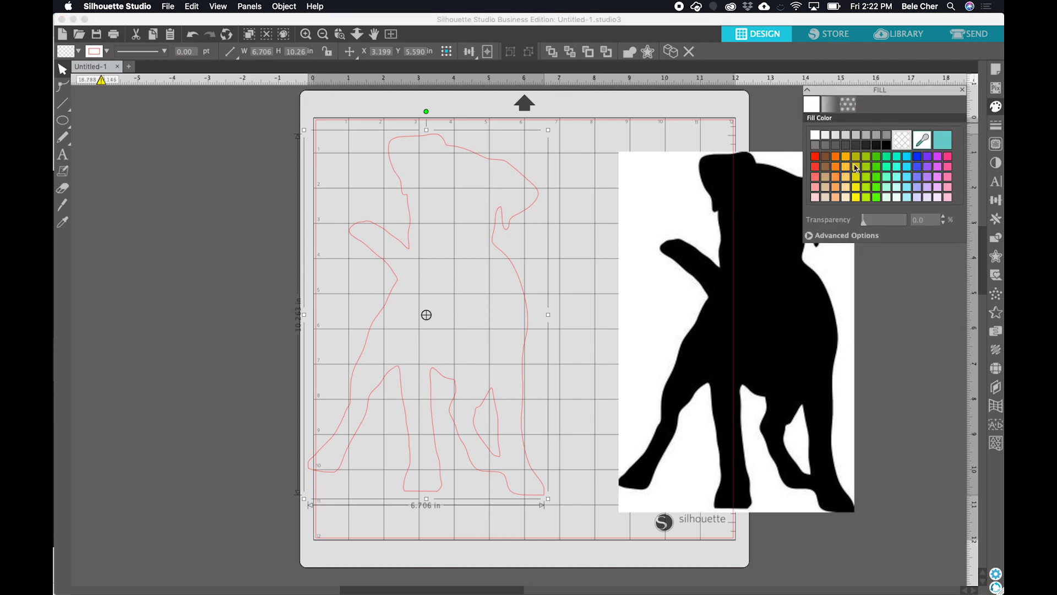
left_click(815, 156)
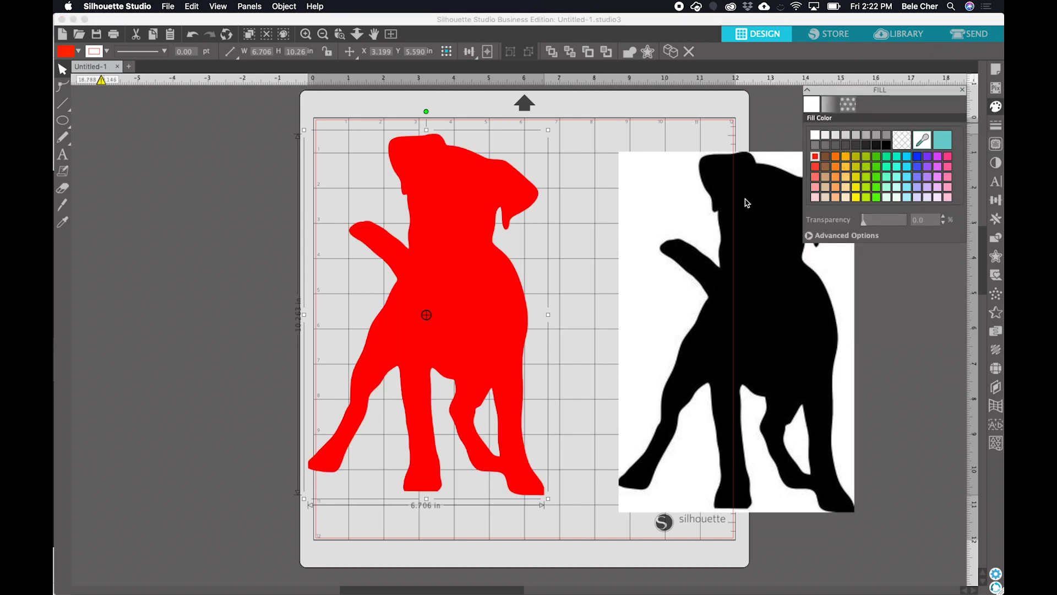
left_click_drag(488, 326, 223, 330)
- Bring the original dog image back onto the mat and select a trace area of about 6.9 by 10.4 in around it
left_click_drag(762, 315, 544, 320)
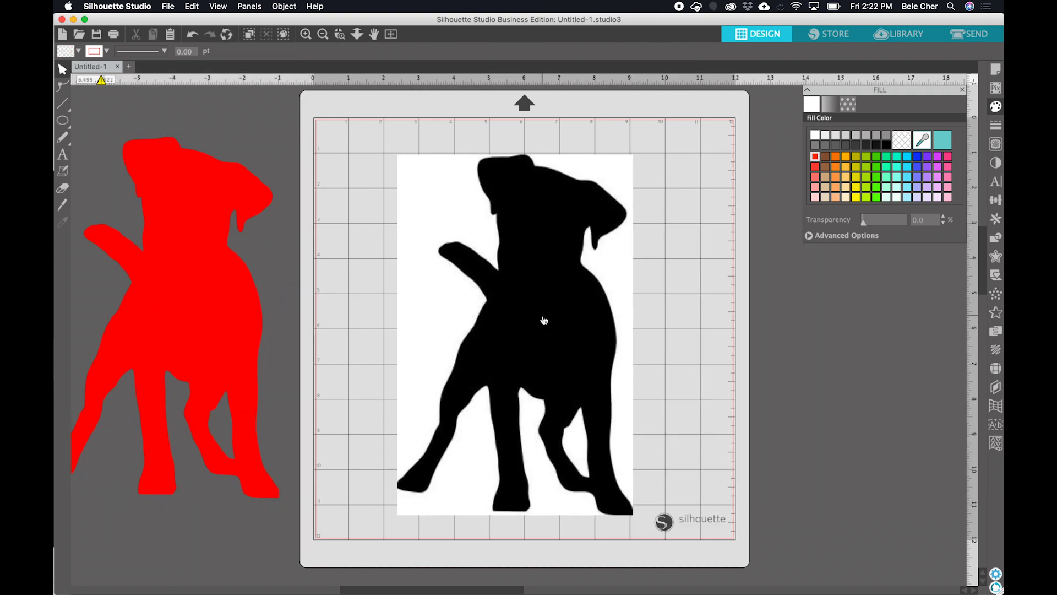
left_click(996, 144)
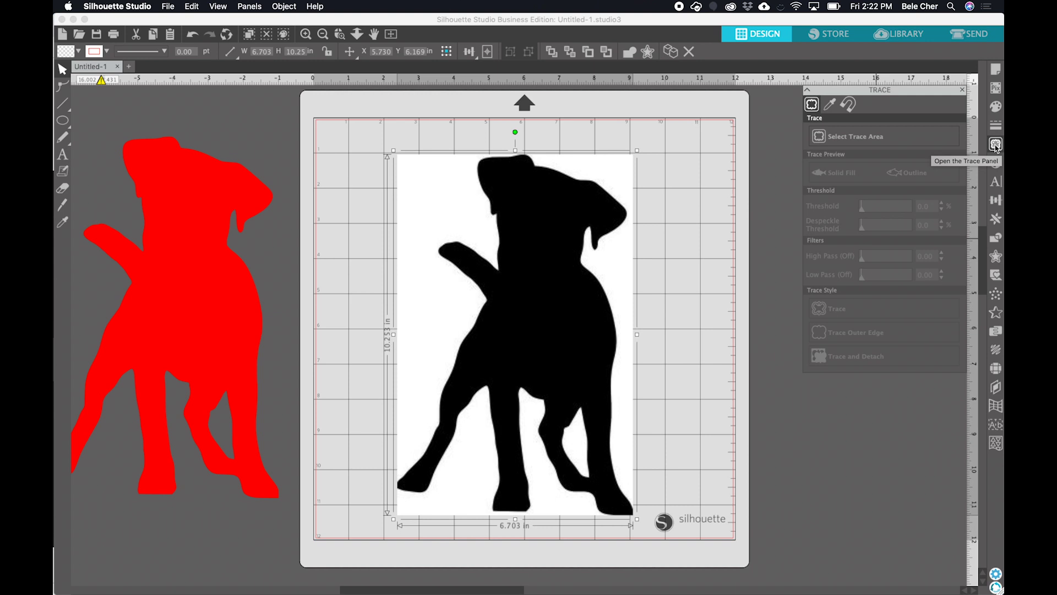
left_click(860, 135)
mouse_move(395, 152)
left_mouse_down()
mouse_move(431, 190)
mouse_move(557, 224)
mouse_move(638, 332)
mouse_move(637, 518)
left_mouse_up()
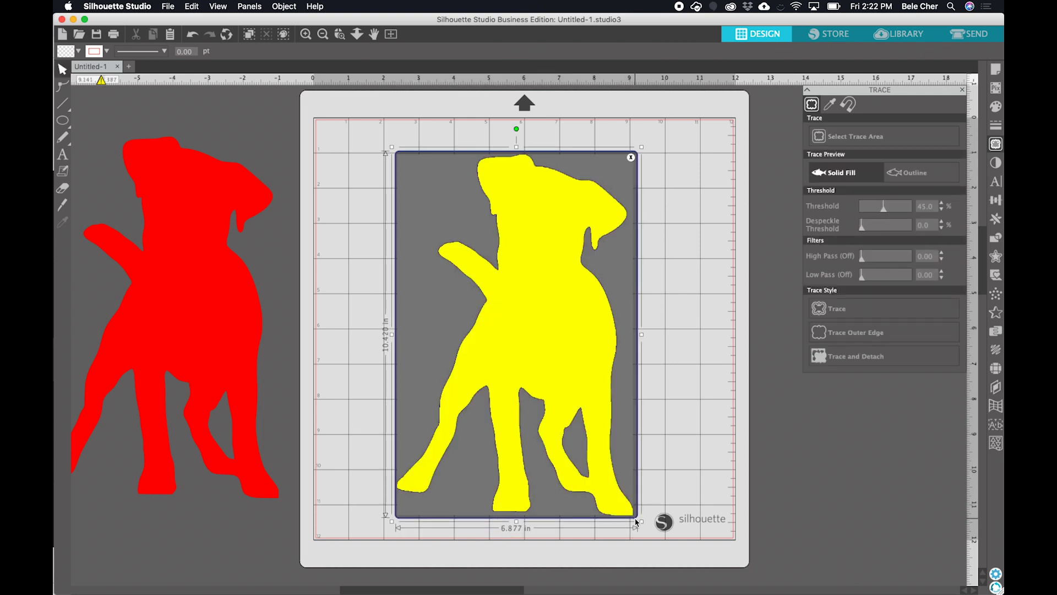
- Trace only the dog's outer edge at a 55% threshold and move the original image to the right of the outline
left_click(888, 208)
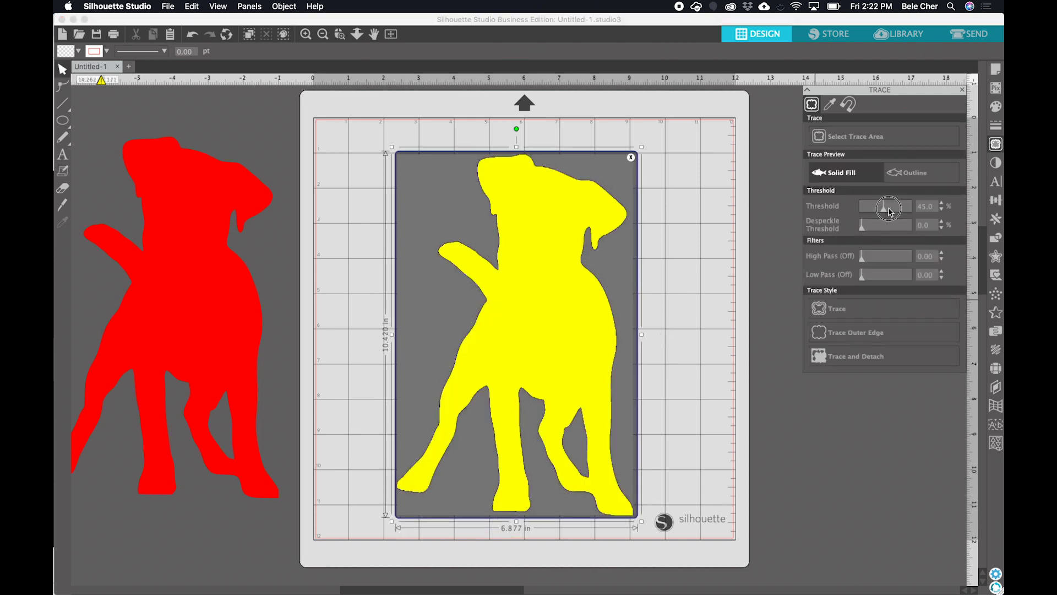
mouse_move(863, 227)
left_mouse_down()
mouse_move(922, 224)
mouse_move(859, 229)
left_mouse_up()
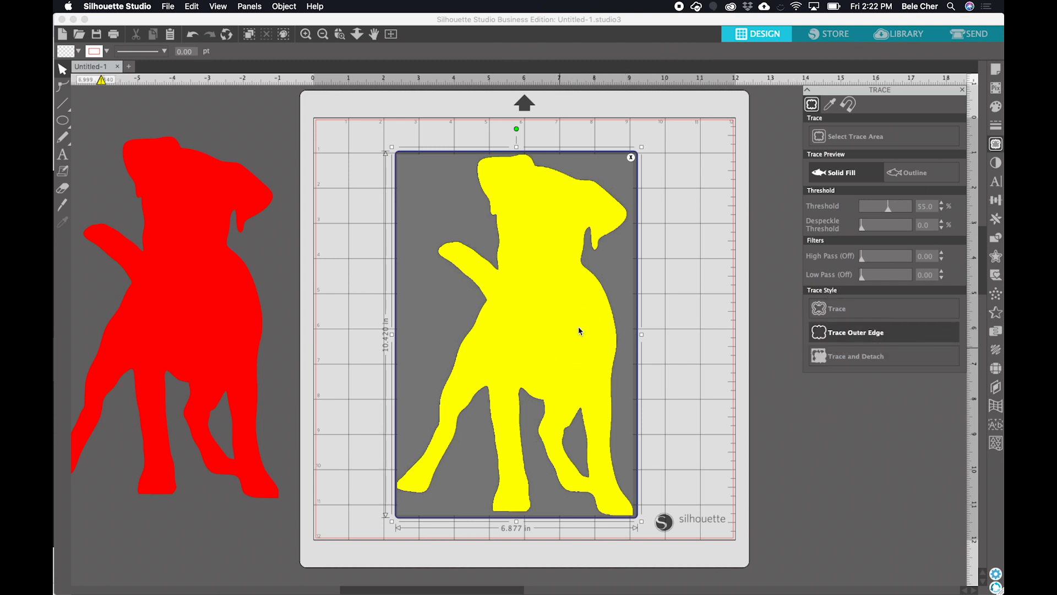
left_click(854, 333)
mouse_move(528, 339)
left_mouse_down()
mouse_move(682, 325)
mouse_move(804, 338)
left_mouse_up()
- Fill the outer-edge dog outline with blue and move it left beside the red dog
left_click(616, 347)
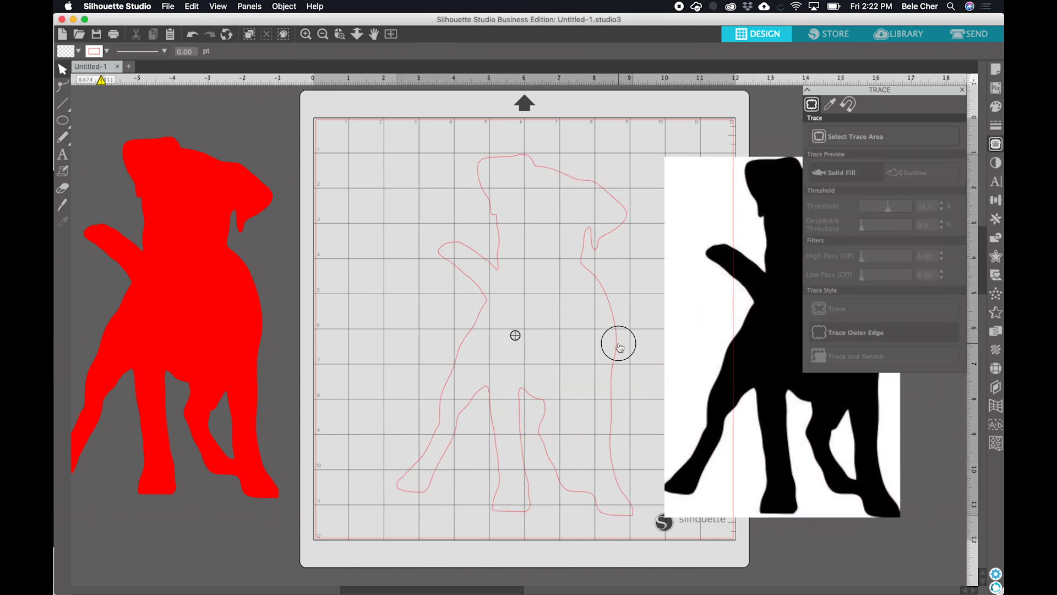
left_click(996, 107)
left_click(917, 157)
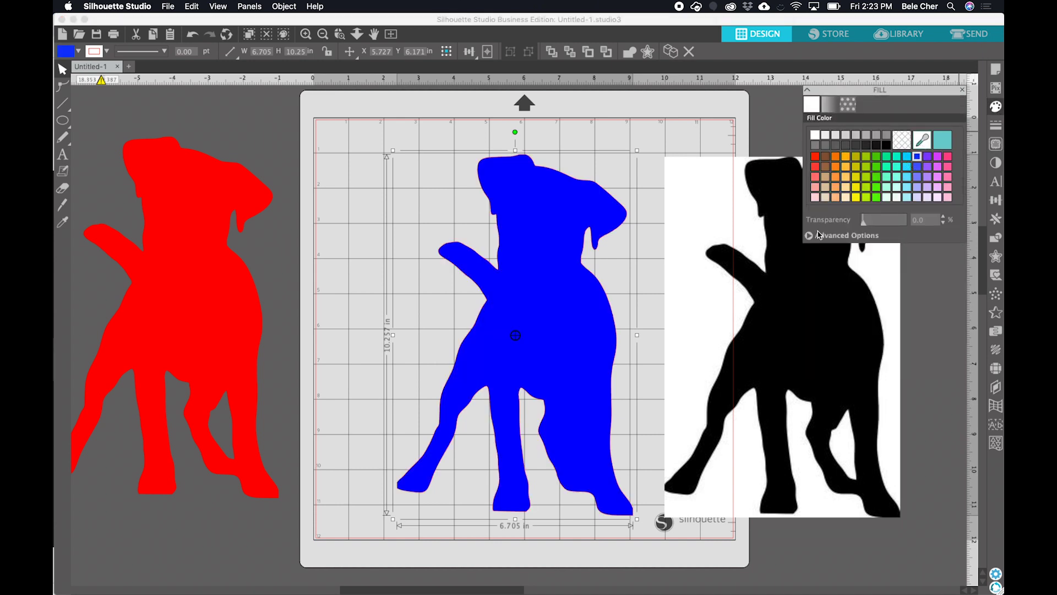
left_click_drag(514, 297, 411, 309)
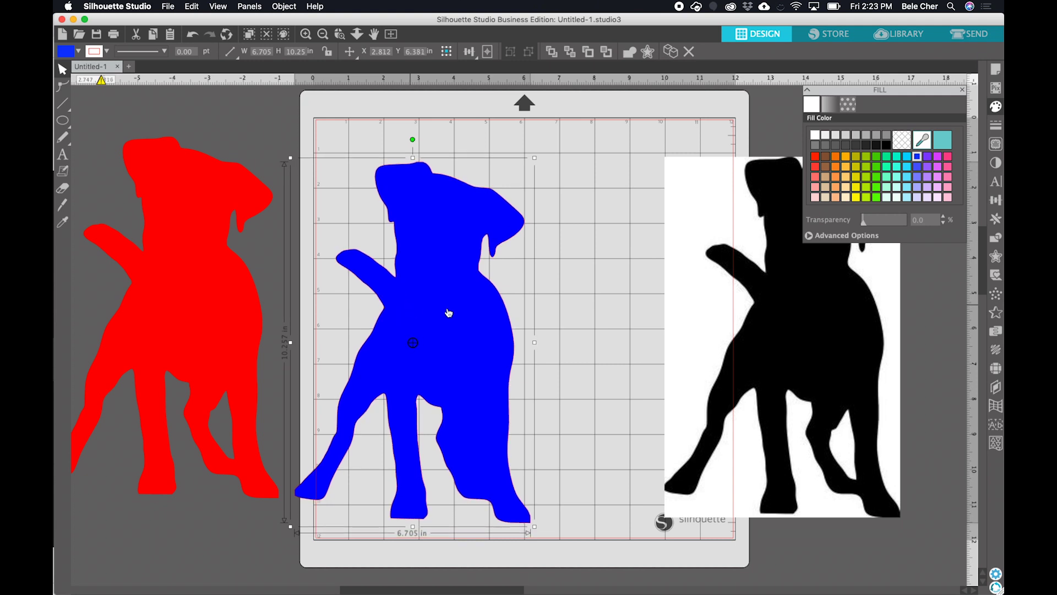
left_click(547, 309)
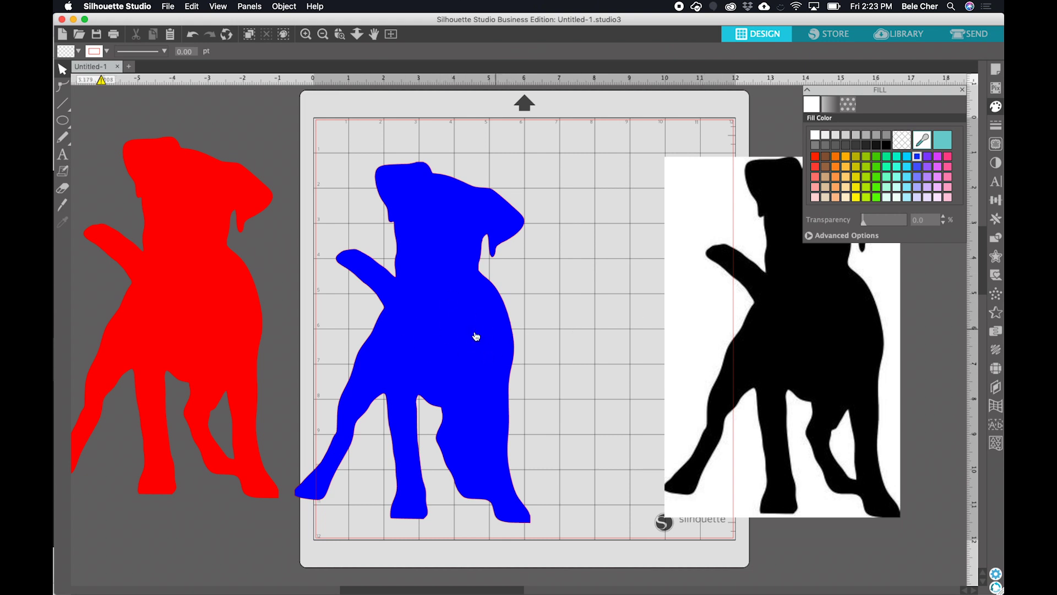
- Delete the original black dog image
left_click(762, 330)
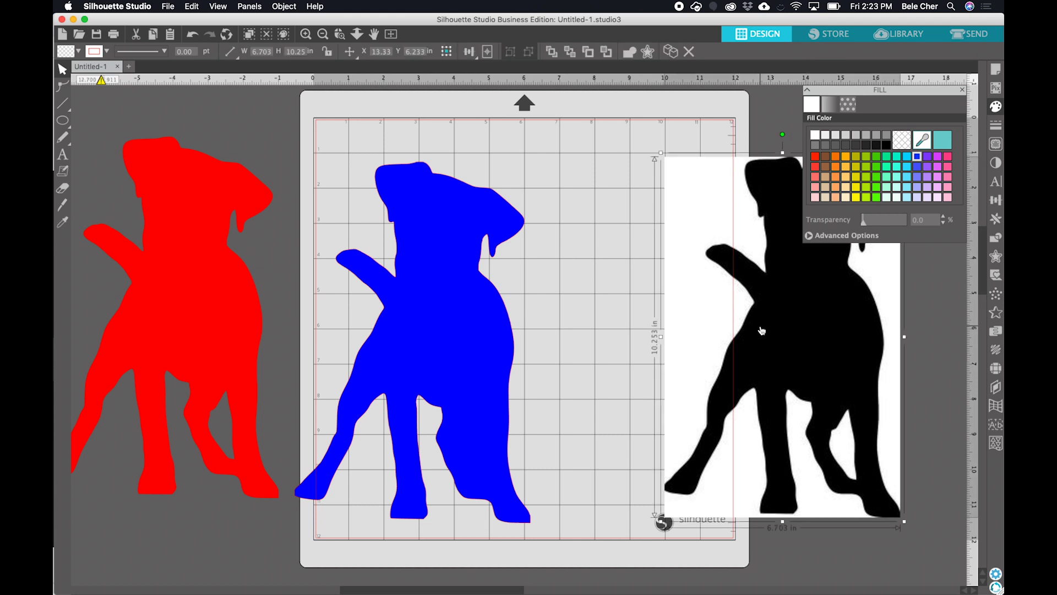
key("Delete")
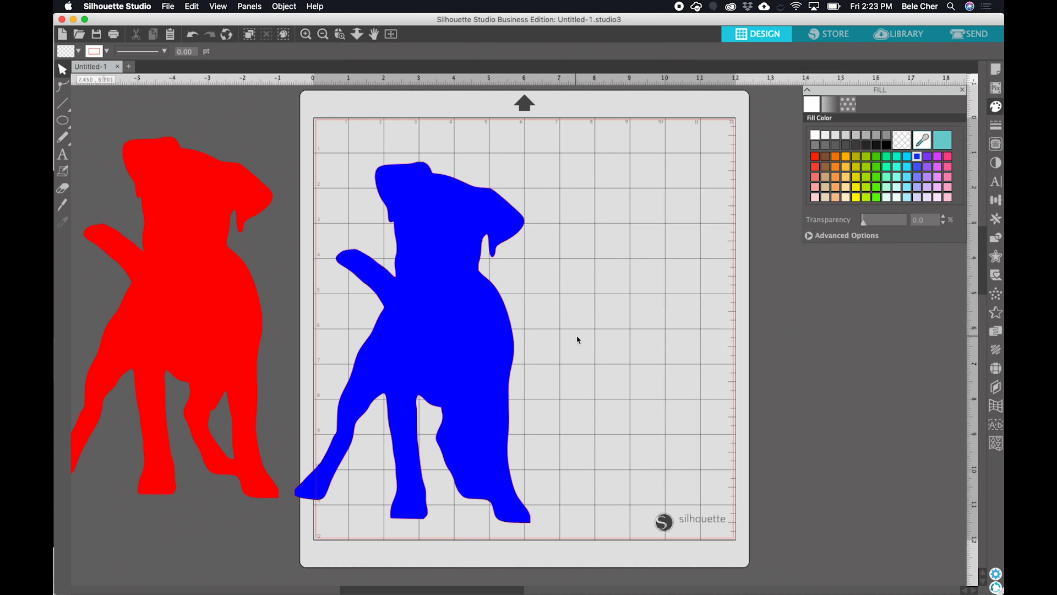
- Move the blue dog off the mat to the right and place the red dog in the middle of the mat
left_click_drag(389, 302, 861, 303)
left_click_drag(213, 302, 213, 311)
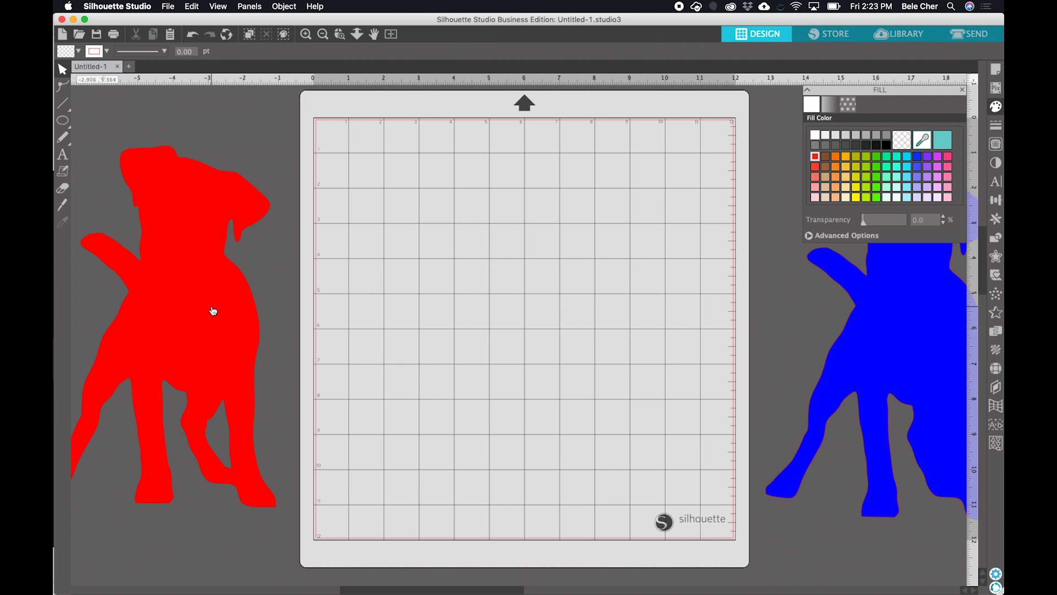
left_click_drag(212, 304, 547, 303)
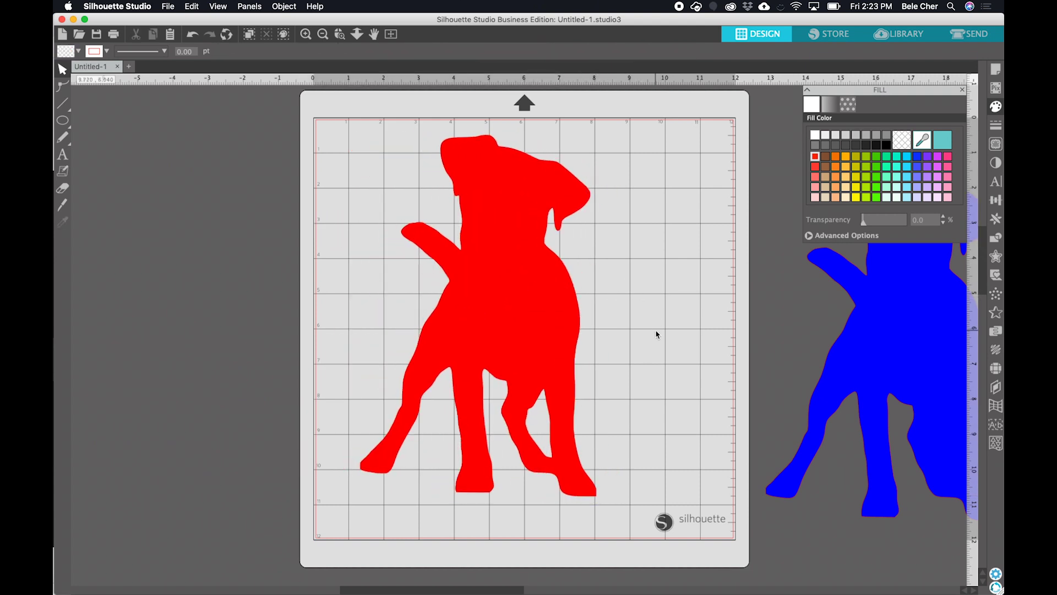
- Nudge the red dog slightly upward on the mat and add the text "Russell" in the empty area beside the mat
left_click_drag(512, 365, 517, 354)
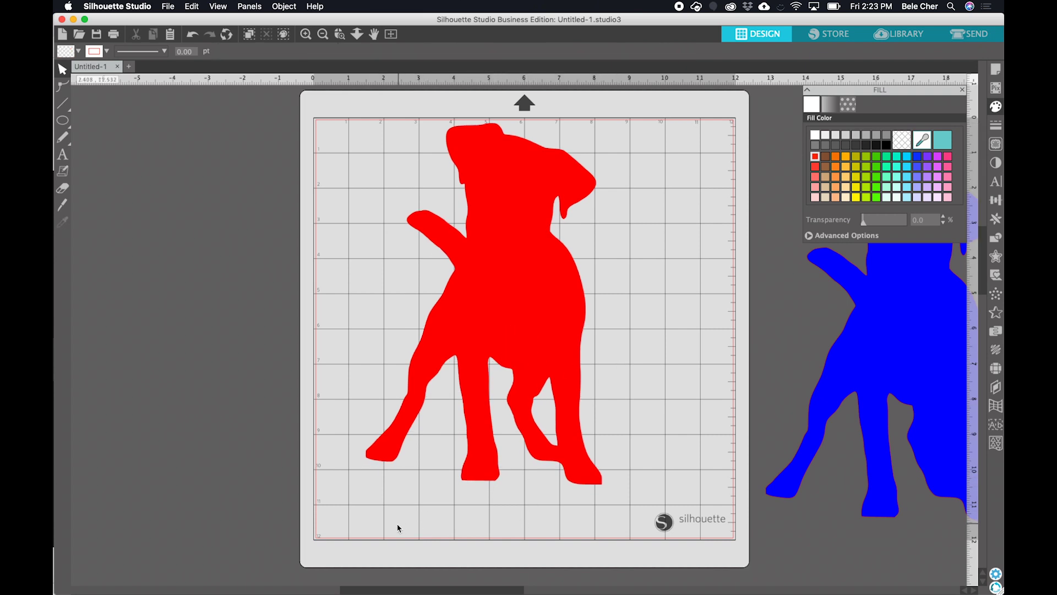
key("t")
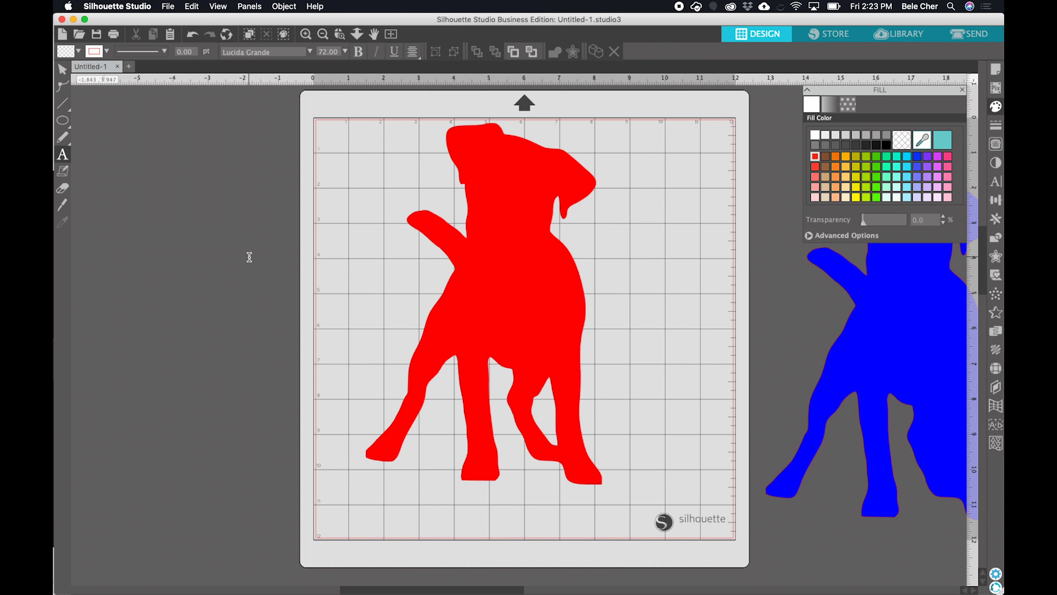
left_click(140, 247)
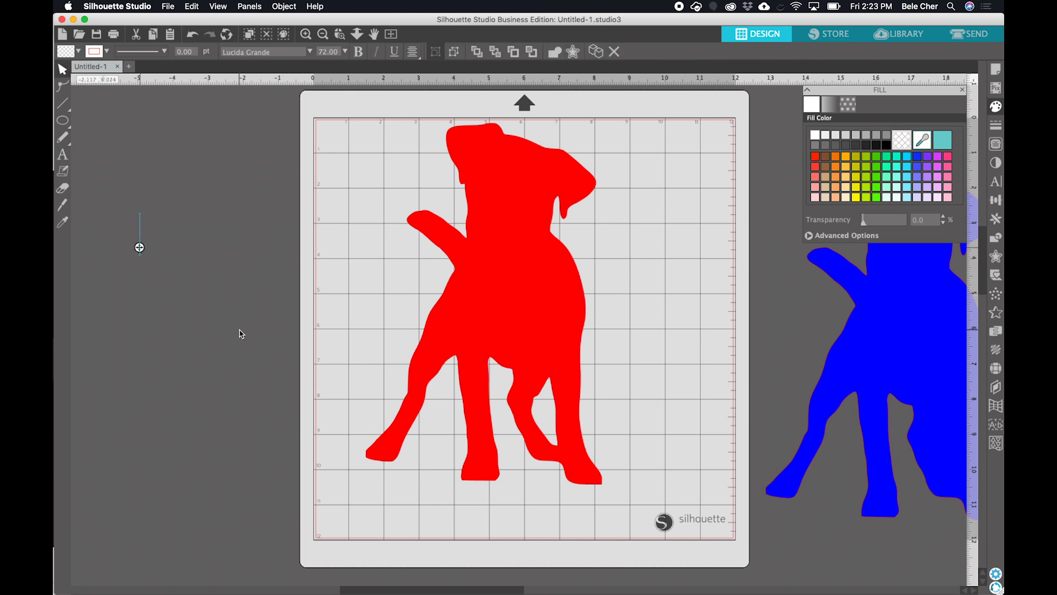
type("Ruse")
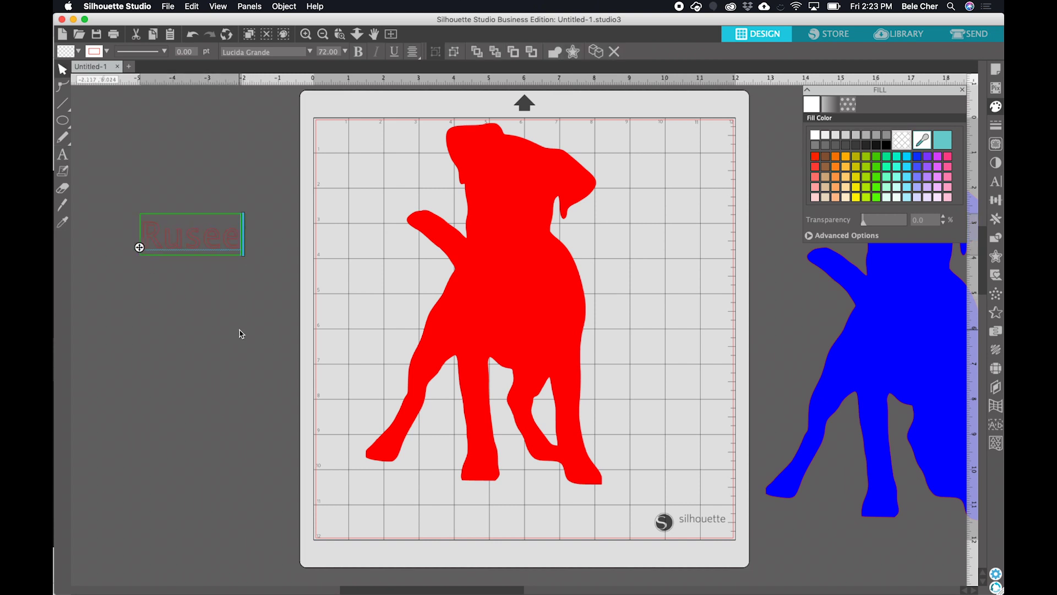
type("ell")
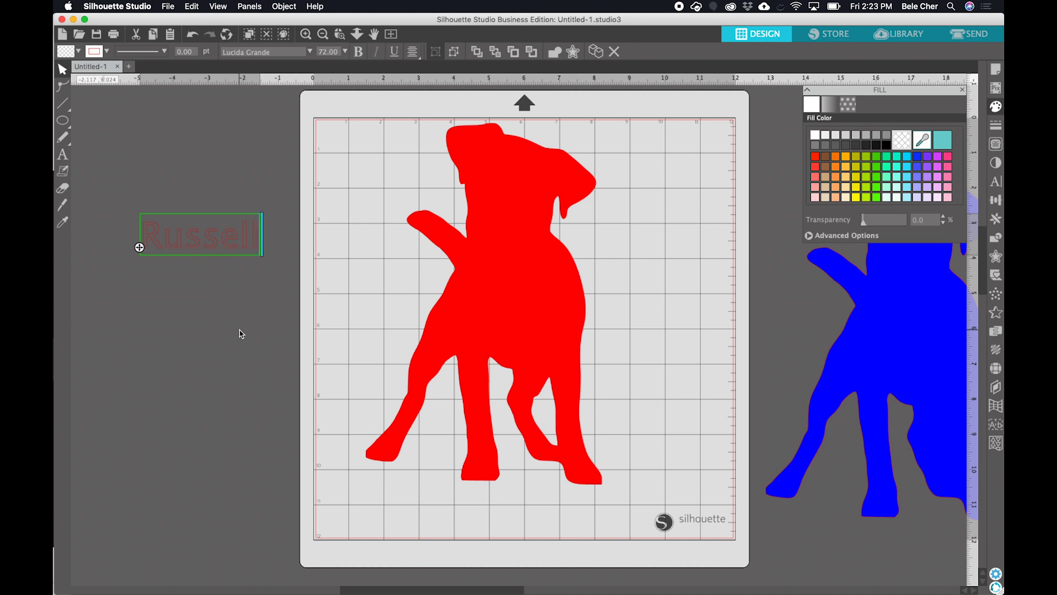
left_click(240, 330)
left_click(231, 248)
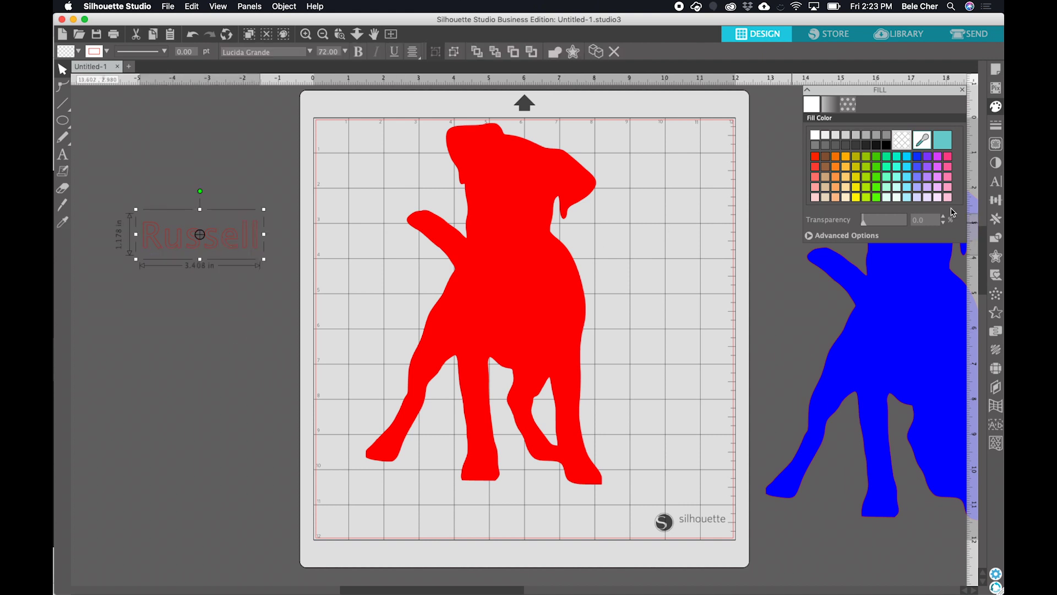
- Try the Laughing and Smiling and Harry P fonts on the "Russell" text
left_click(995, 181)
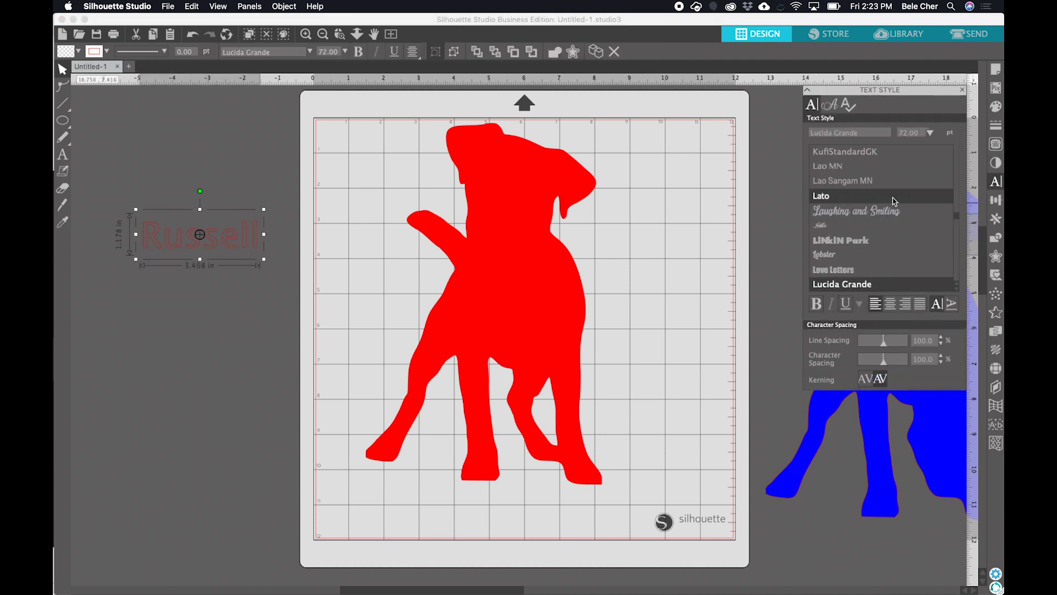
left_click(893, 210)
scroll(893, 210, "up", 5)
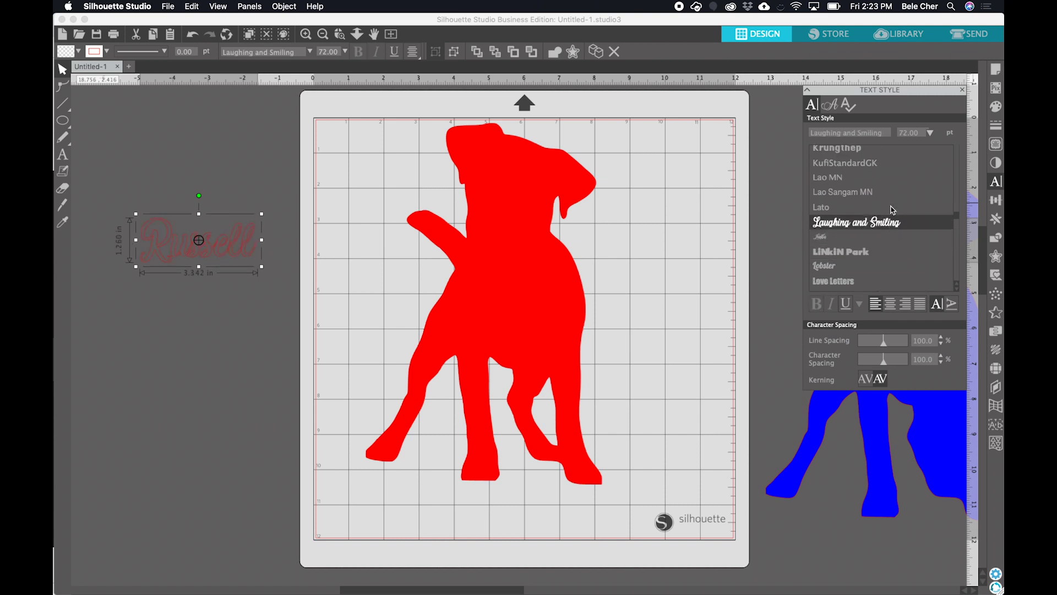
scroll(892, 210, "up", 5)
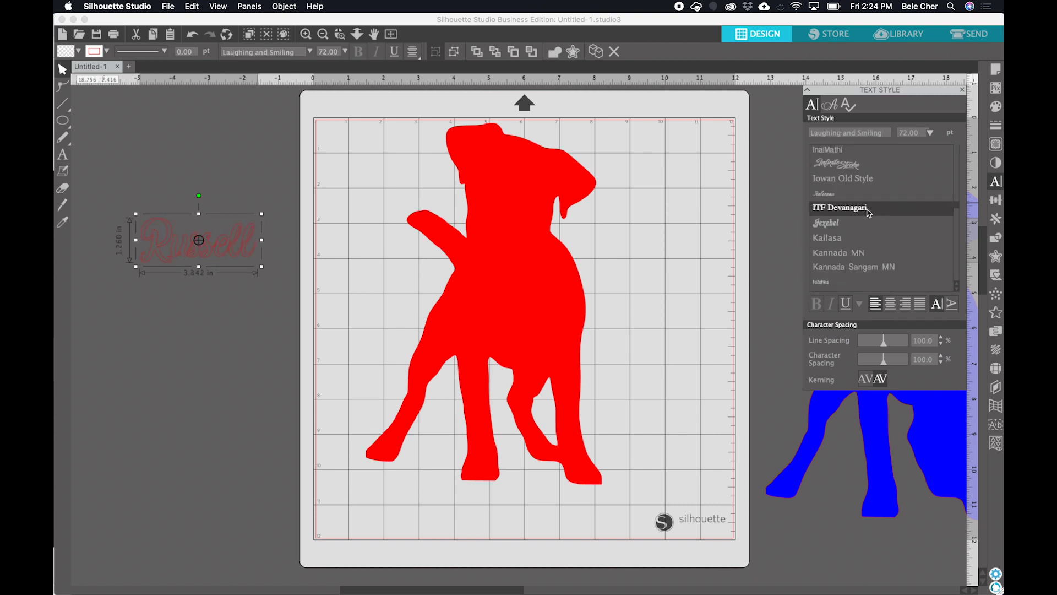
scroll(873, 215, "up", 6)
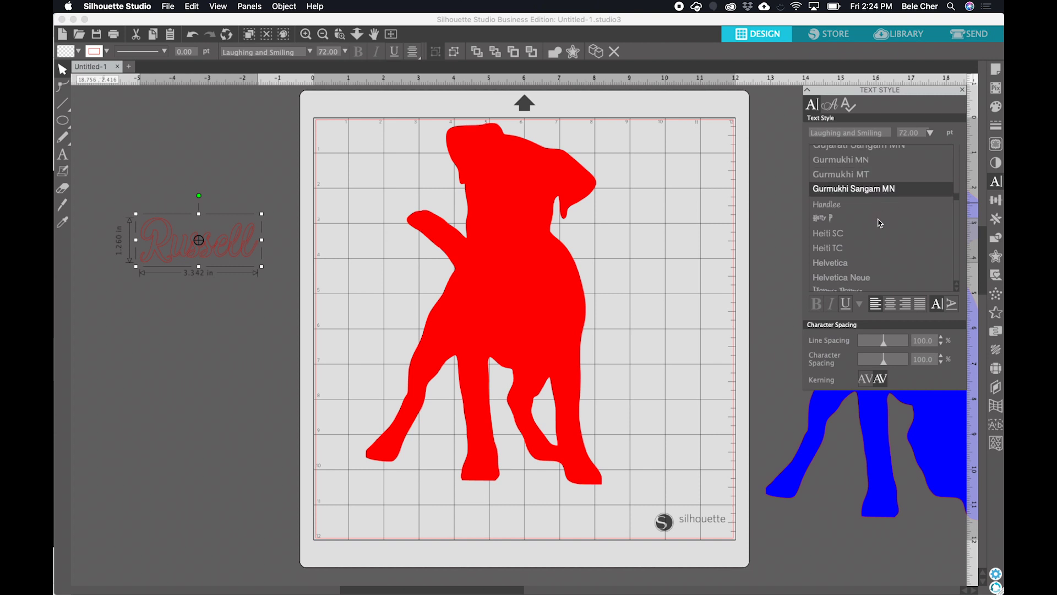
left_click(880, 219)
scroll(883, 223, "up", 5)
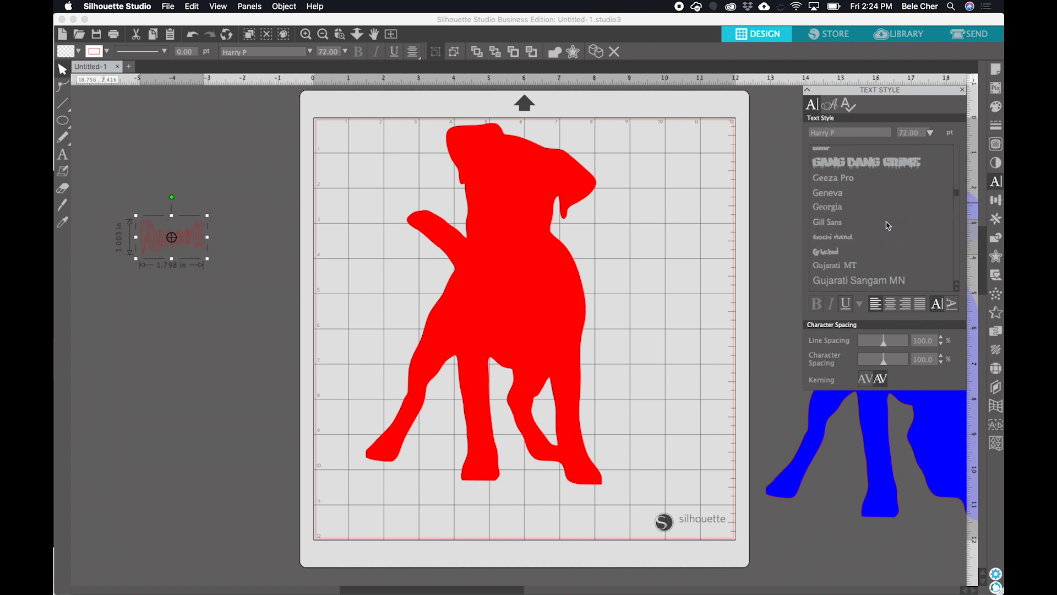
scroll(888, 226, "up", 3)
- Set the font of the "Russell" text to Fredoka One
left_click(878, 219)
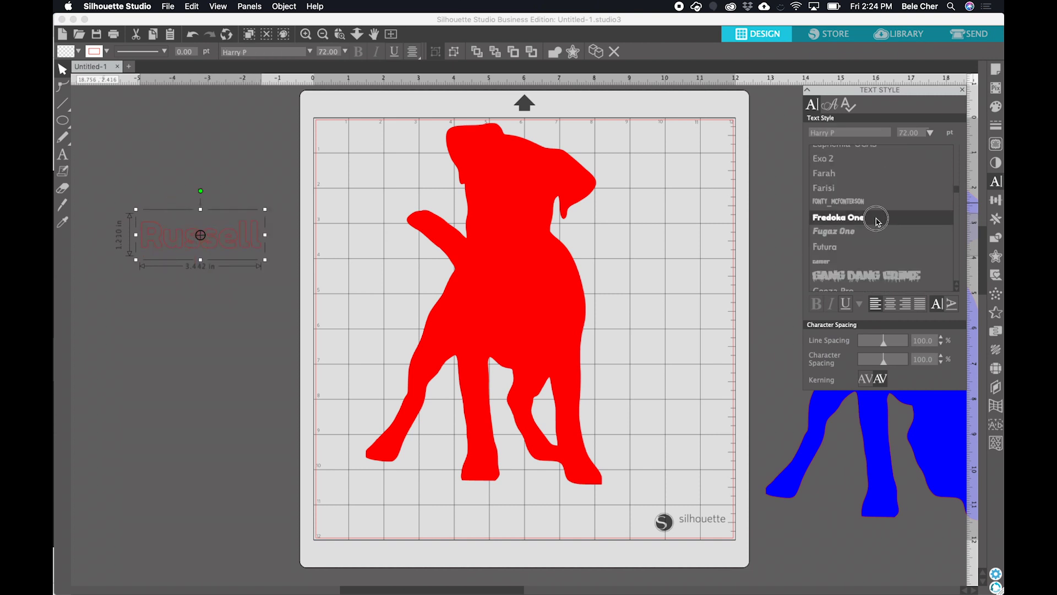
scroll(896, 217, "up", 5)
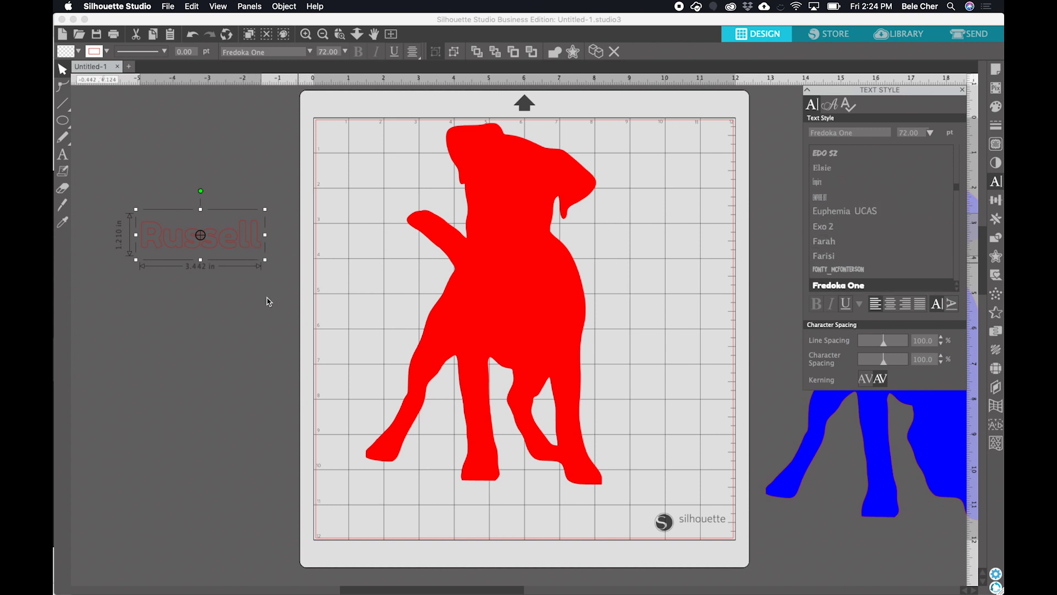
left_click(260, 304)
left_click(261, 257)
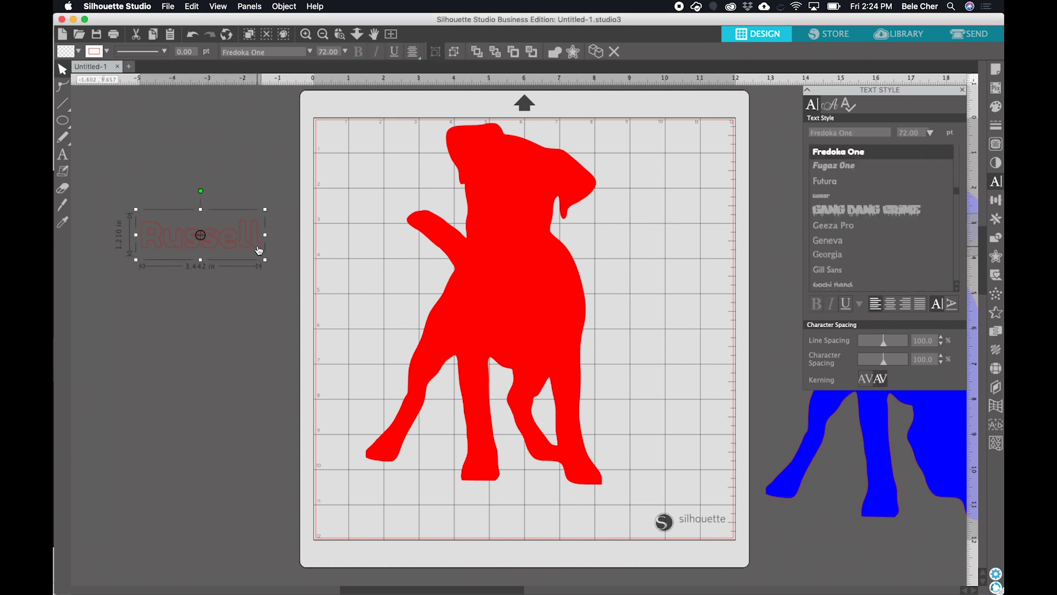
- Move the "Russell" text closer to the red dog and fill it with black
left_click_drag(261, 255, 311, 280)
left_click(995, 106)
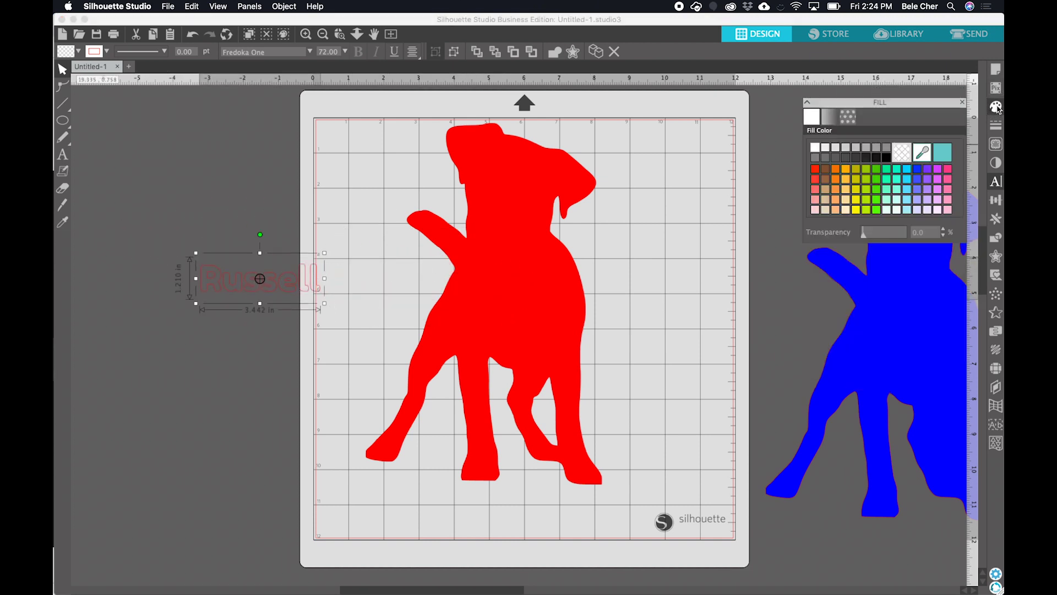
left_click(885, 146)
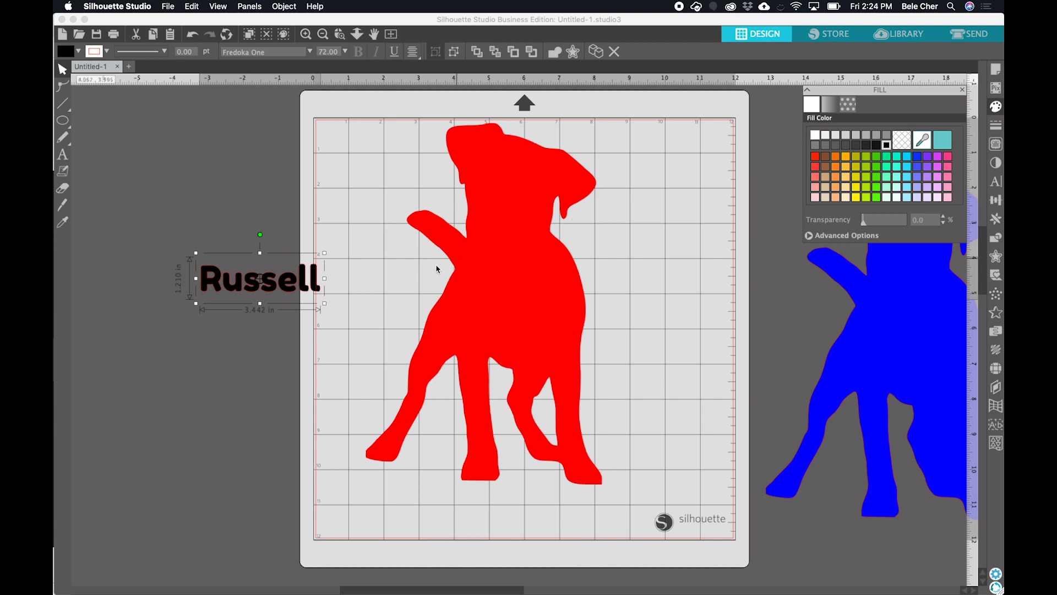
- Place the black "Russell" text across the middle of the red dog's body
left_click(341, 307)
left_click_drag(341, 306, 552, 310)
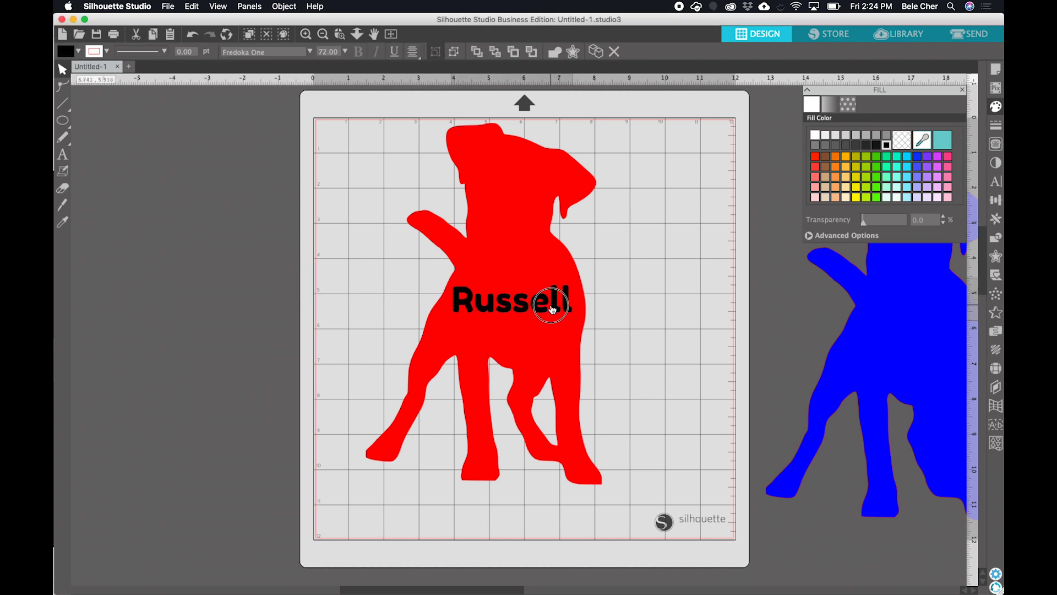
left_click(655, 297)
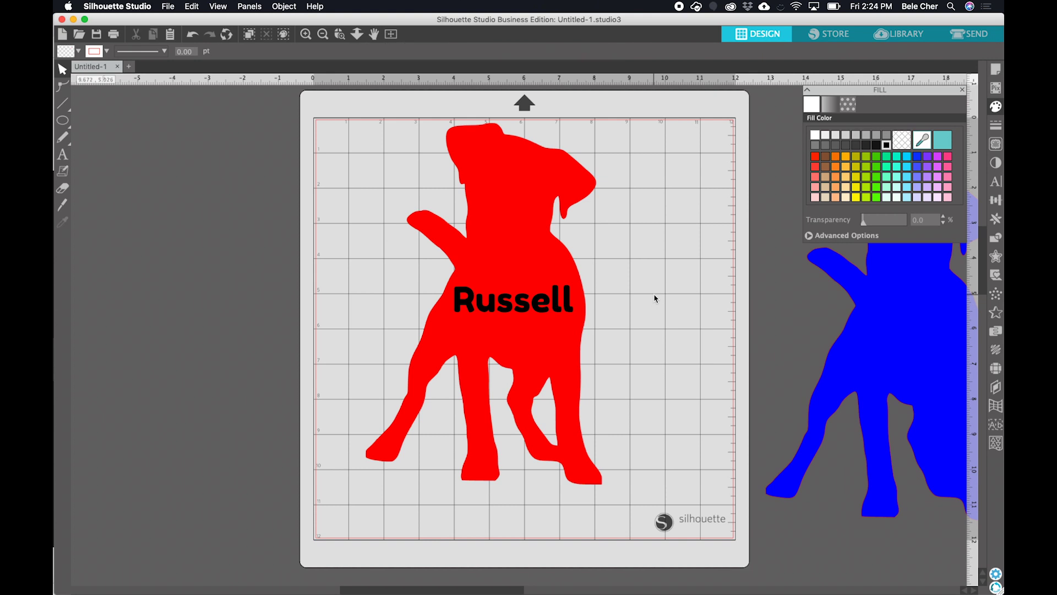
left_click(516, 208)
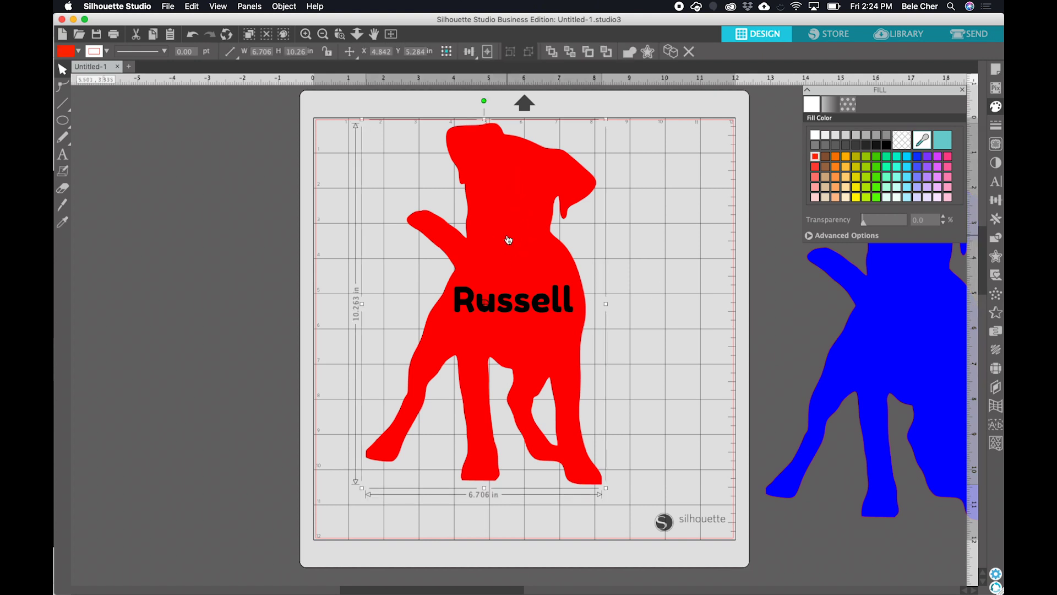
left_click(598, 245)
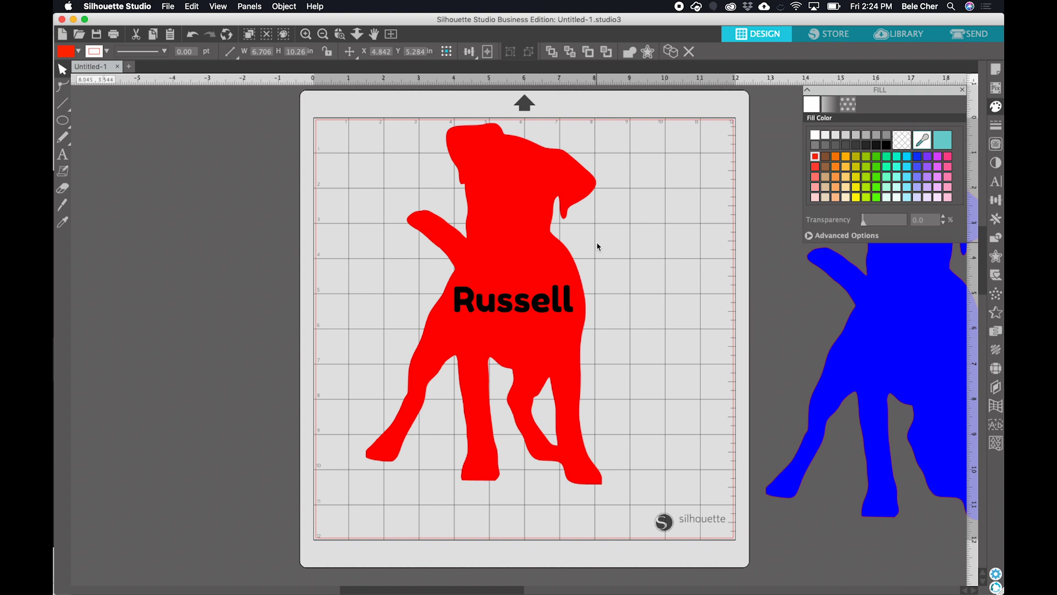
- Select the "Russell" text together with the red dog and subtract the text from the dog
left_click(544, 312)
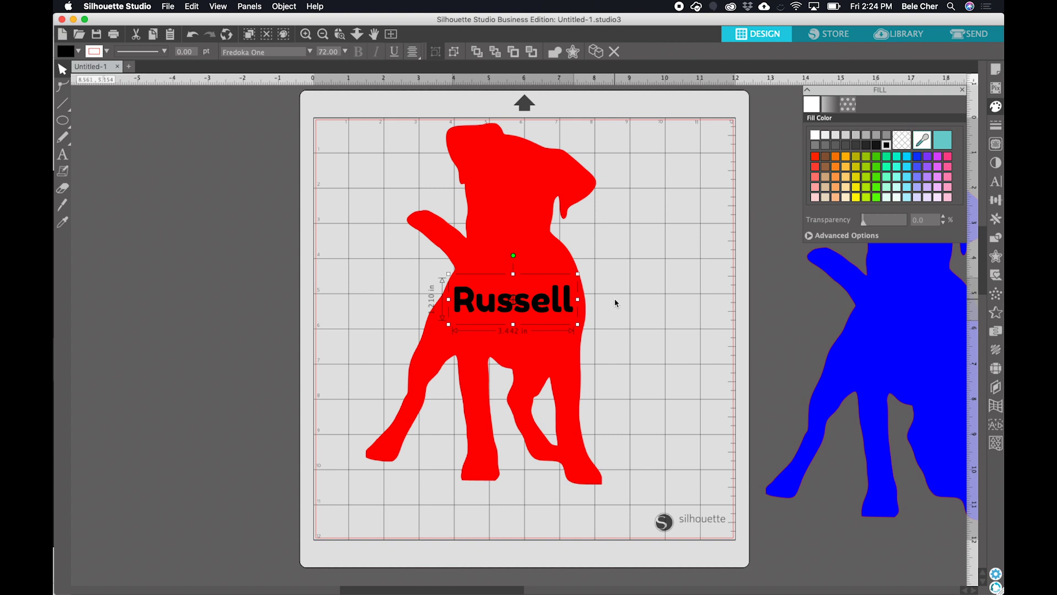
left_click(600, 287)
left_click(559, 308)
left_click(548, 311)
left_click(540, 312, "shift")
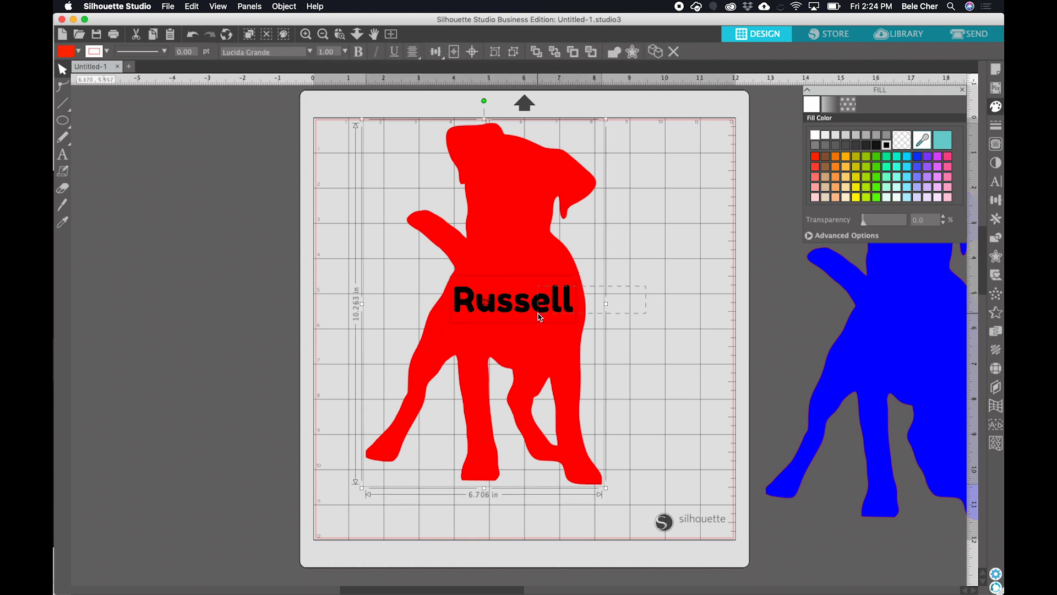
left_click(997, 240)
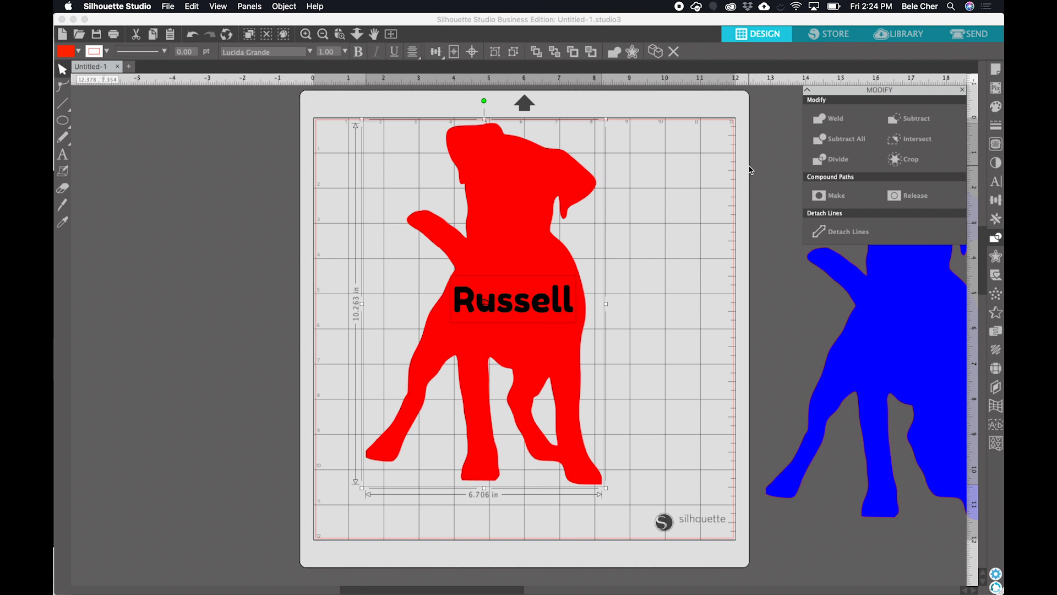
left_click(921, 123)
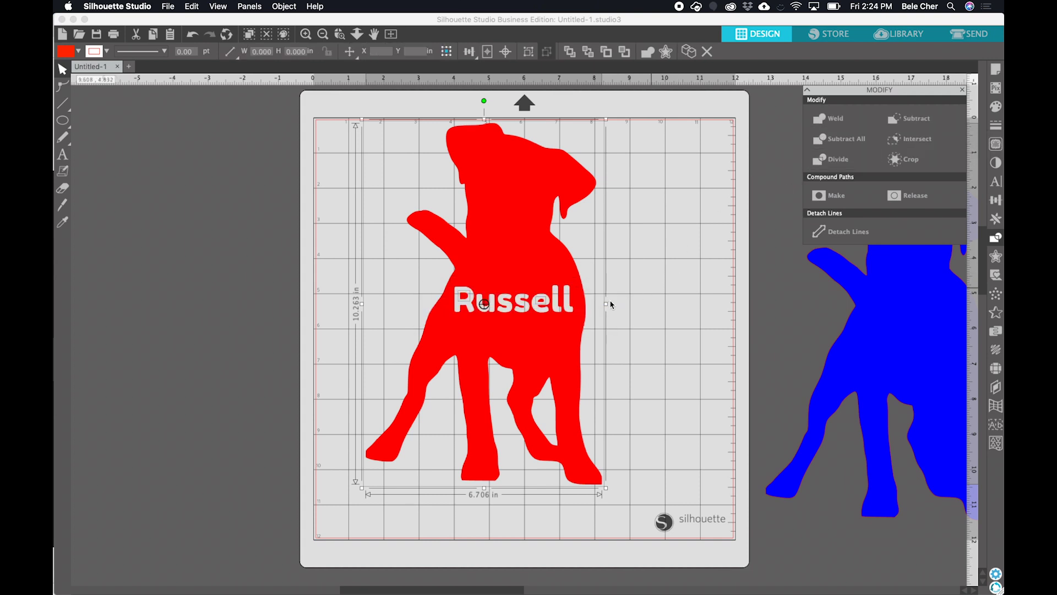
- Move the cut-out red dog off the mat, away from the loose centres of the letters
left_click(640, 311)
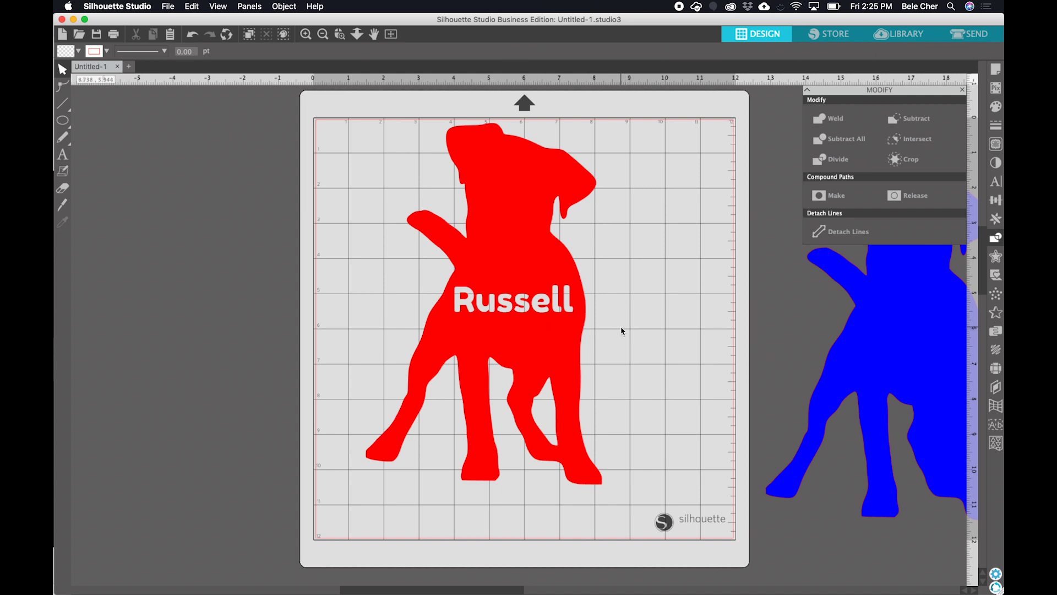
left_click(546, 320)
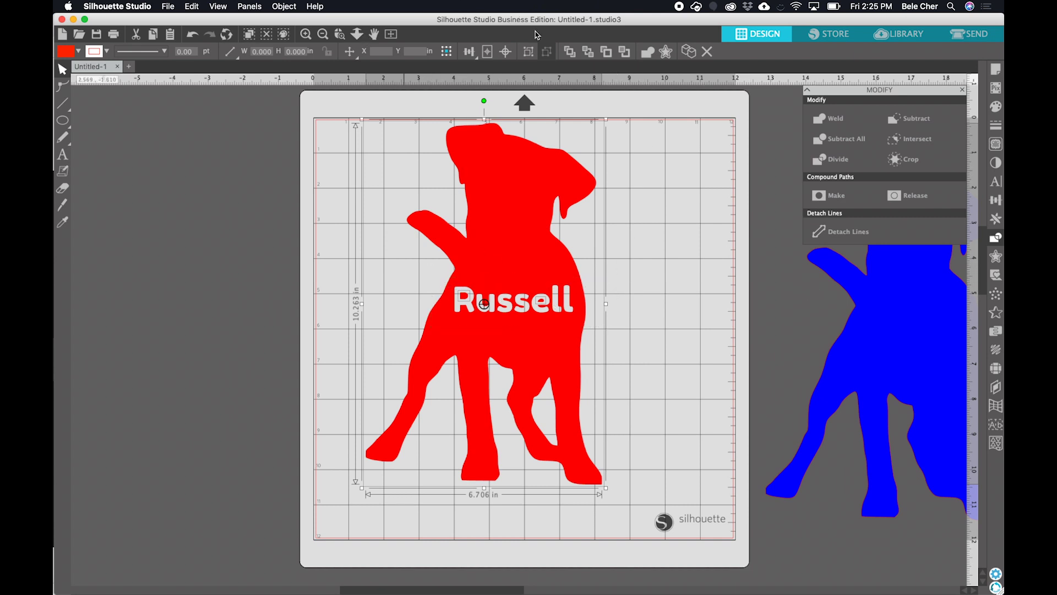
left_click(599, 205)
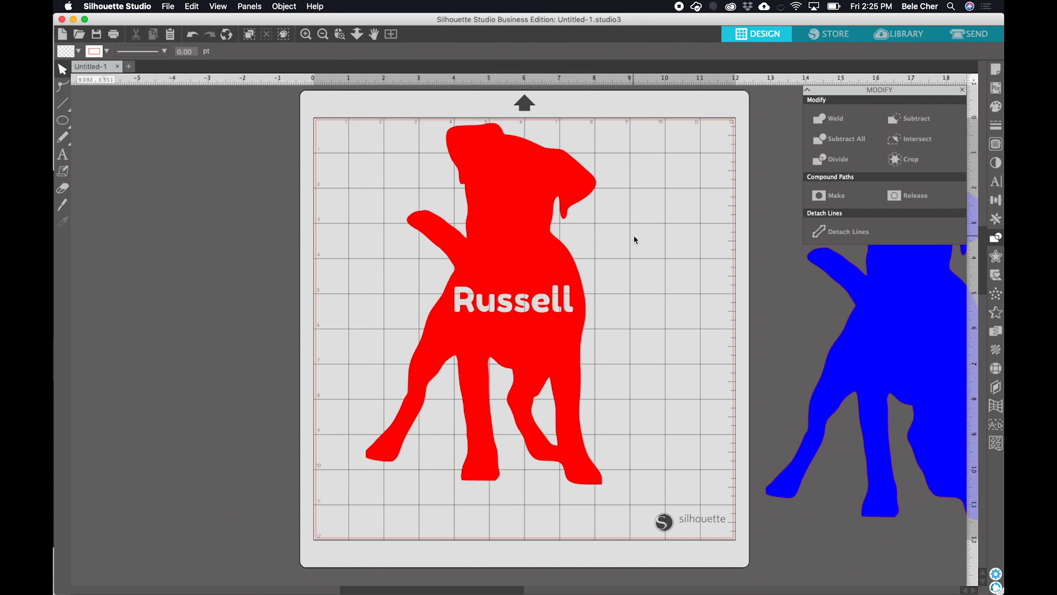
left_click_drag(532, 206, 274, 208)
left_click(484, 323)
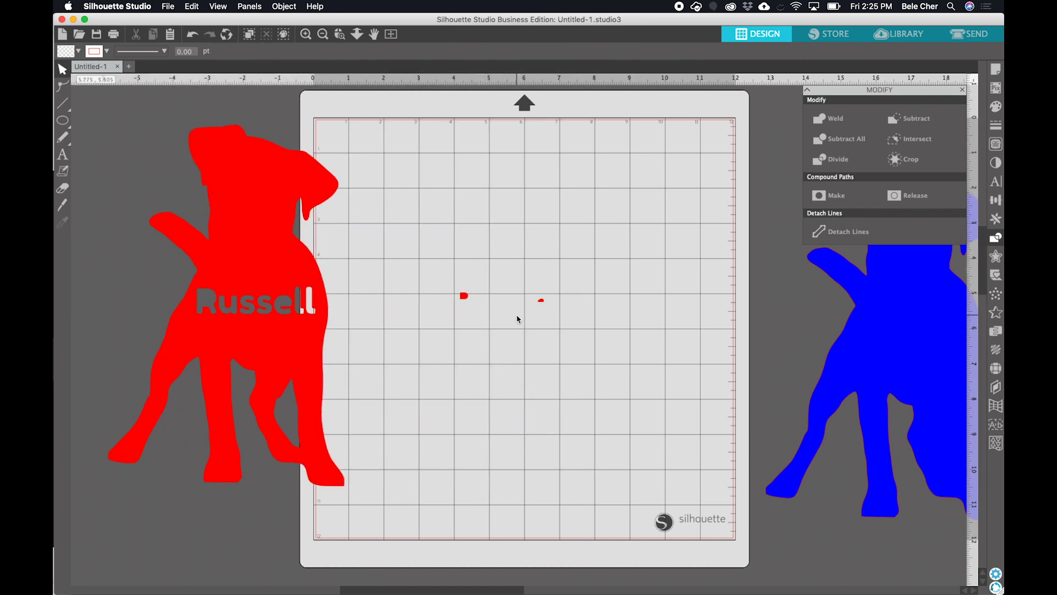
- Undo the dog's move and the text subtraction
left_click(192, 35)
left_click(194, 36)
left_click(194, 36)
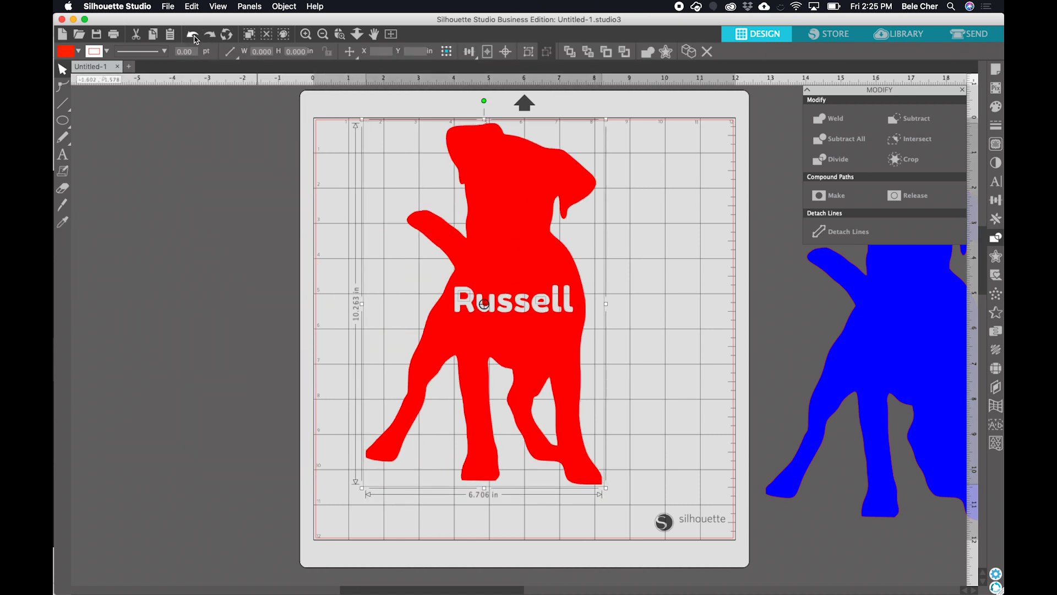
left_click(194, 38)
- Reselect the red dog and the black "Russell" text and apply Subtract to cut the name out of the body
left_click(622, 264)
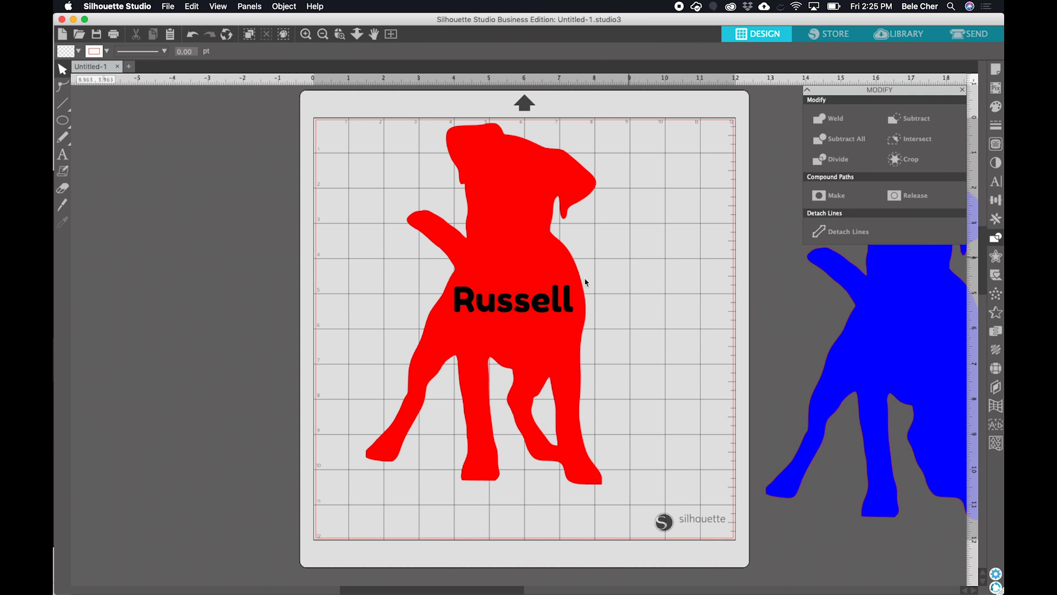
left_click(560, 302)
left_click(597, 309)
left_click(552, 302)
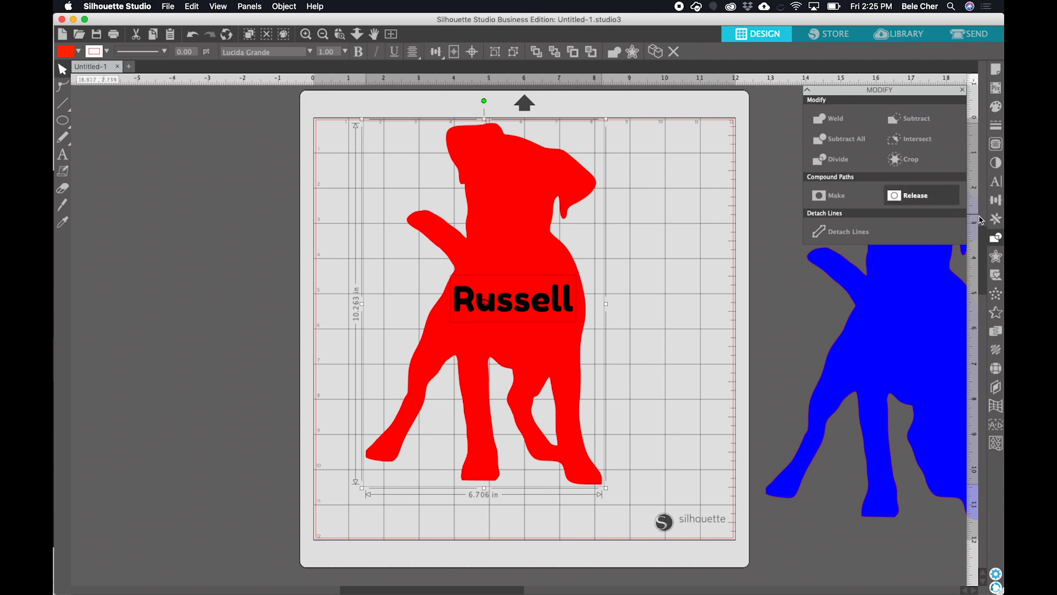
left_click(996, 238)
left_click(996, 238)
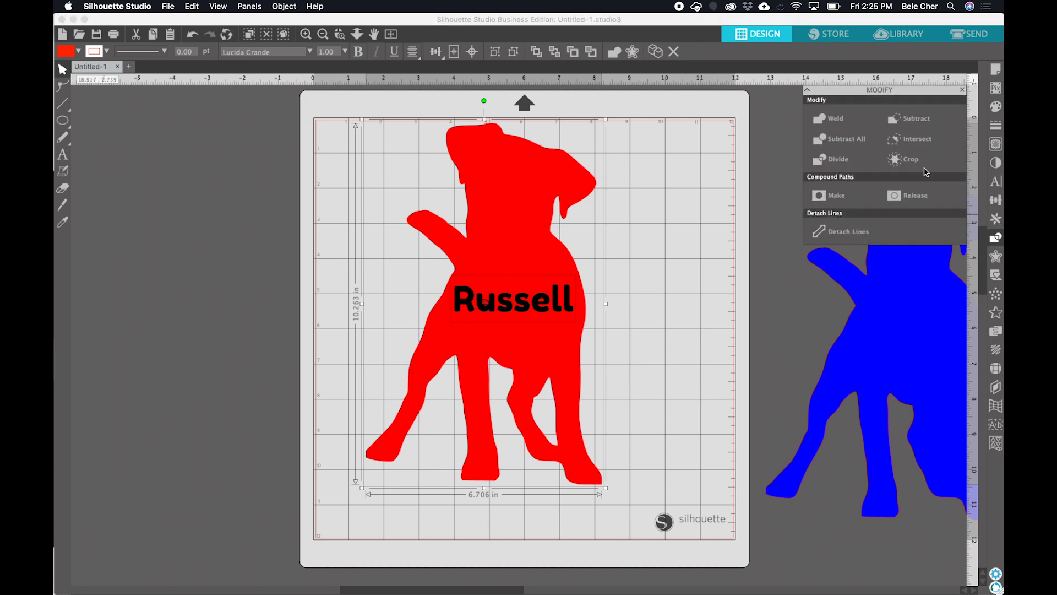
left_click(909, 126)
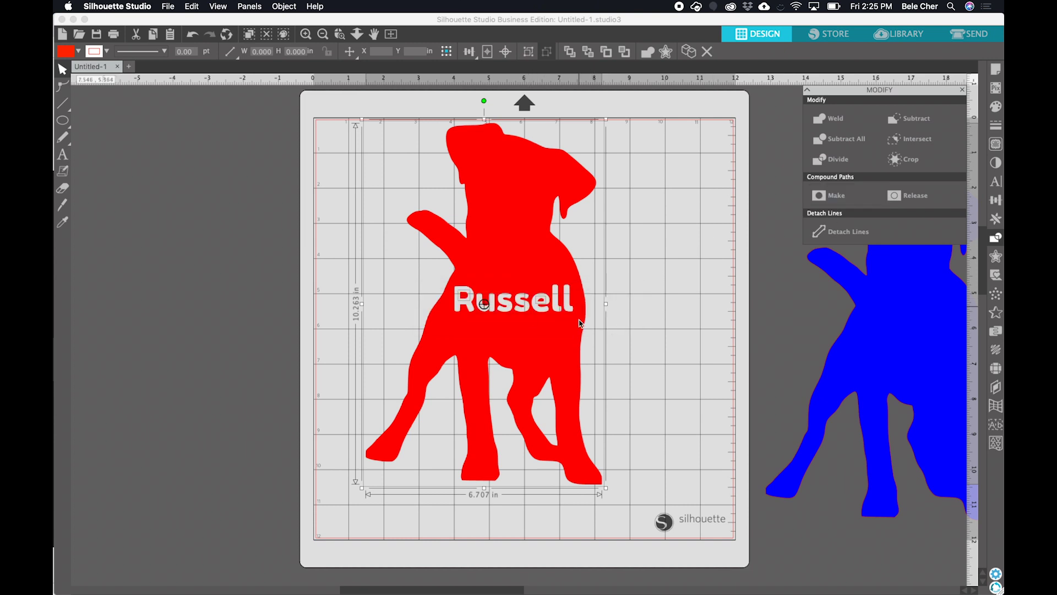
- Group the cut-out red dog with the loose letter centres and shift the group slightly down the mat
left_click(619, 340)
left_click_drag(541, 335, 399, 266)
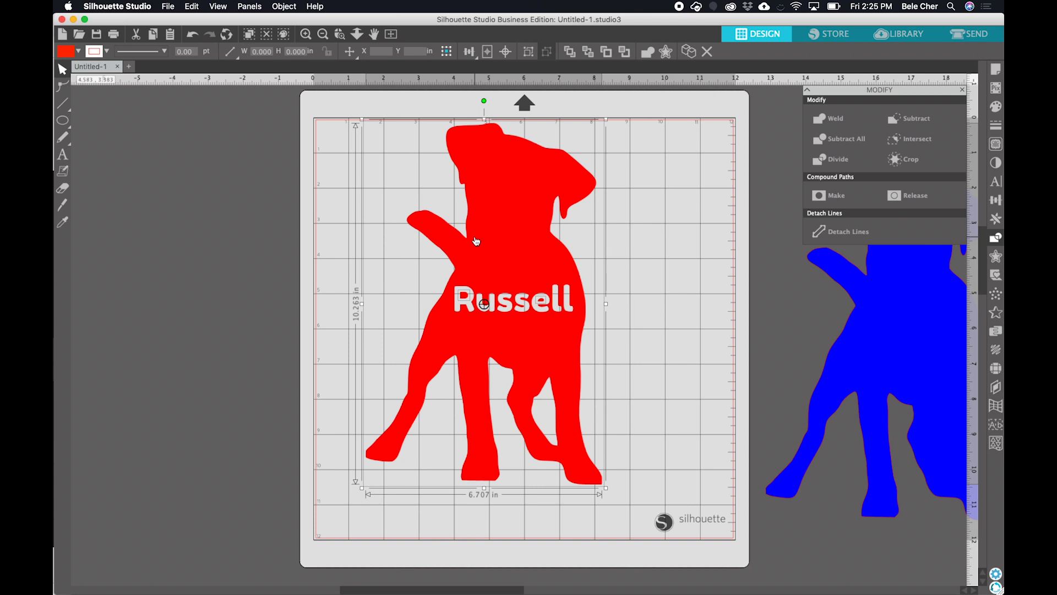
right_click(507, 261)
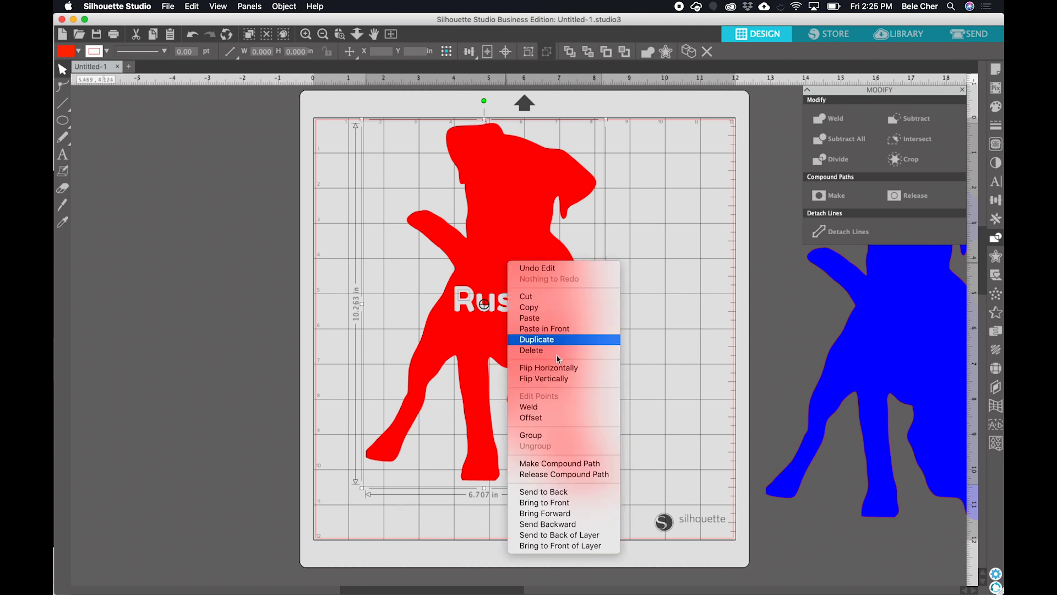
left_click(561, 435)
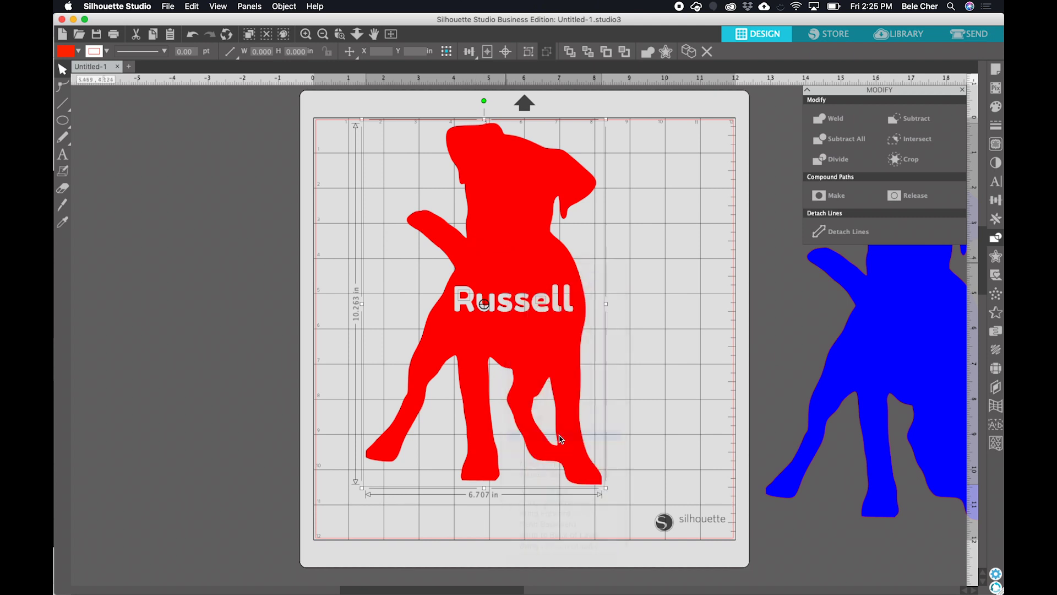
left_click_drag(549, 336, 540, 358)
- Check the cut lines of the dog and the "Russell" letters in the Send view and return to the design
left_click(717, 277)
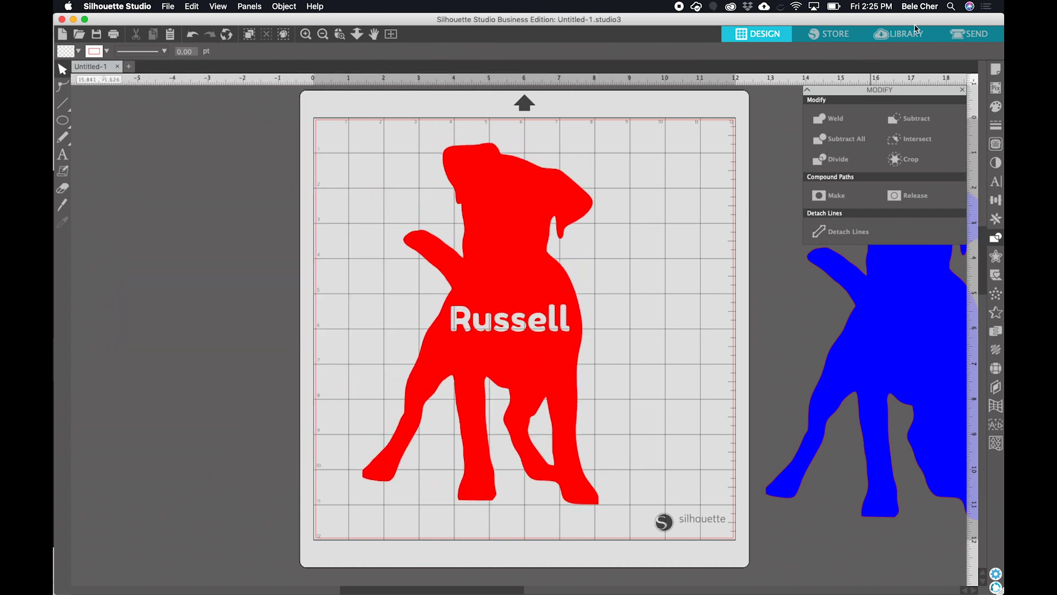
left_click(958, 33)
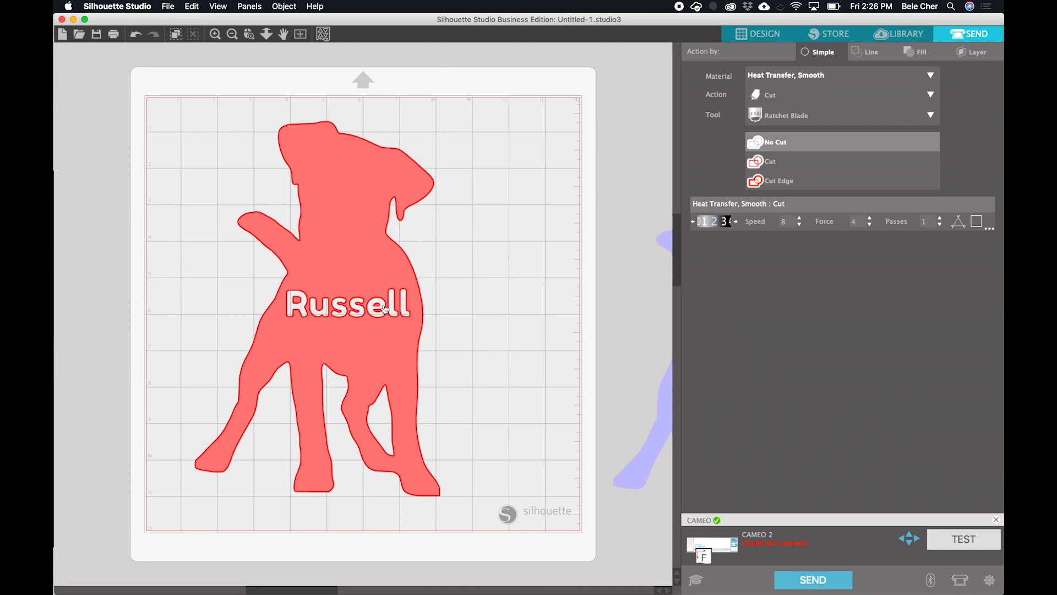
left_click(757, 34)
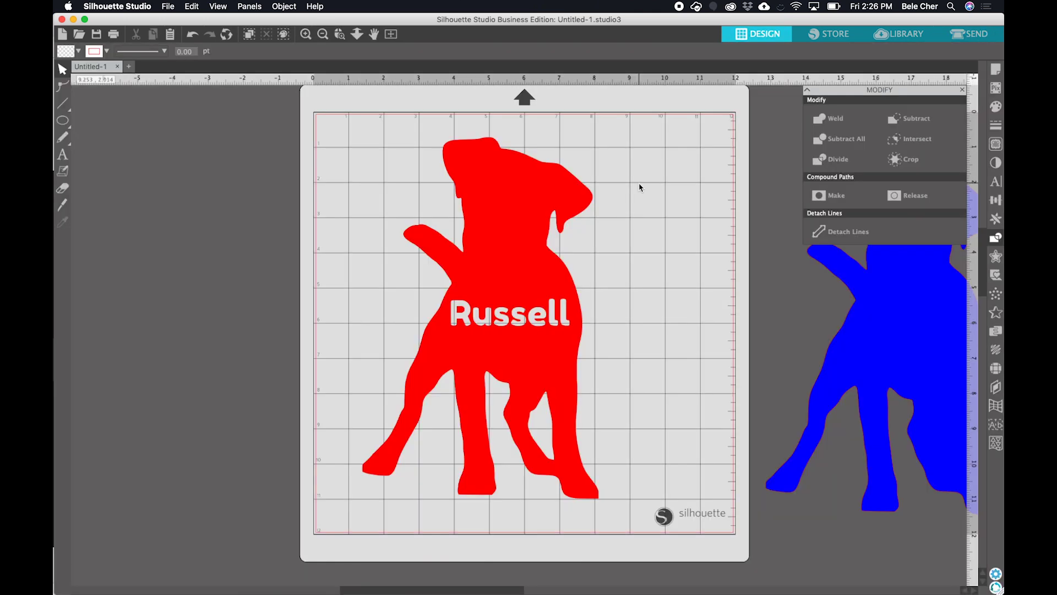
- Clear the mat by moving the grouped red dog off its left side and nudging the blue dog beside it
left_click_drag(484, 339, 160, 338)
left_click_drag(915, 337, 905, 329)
left_click(488, 414)
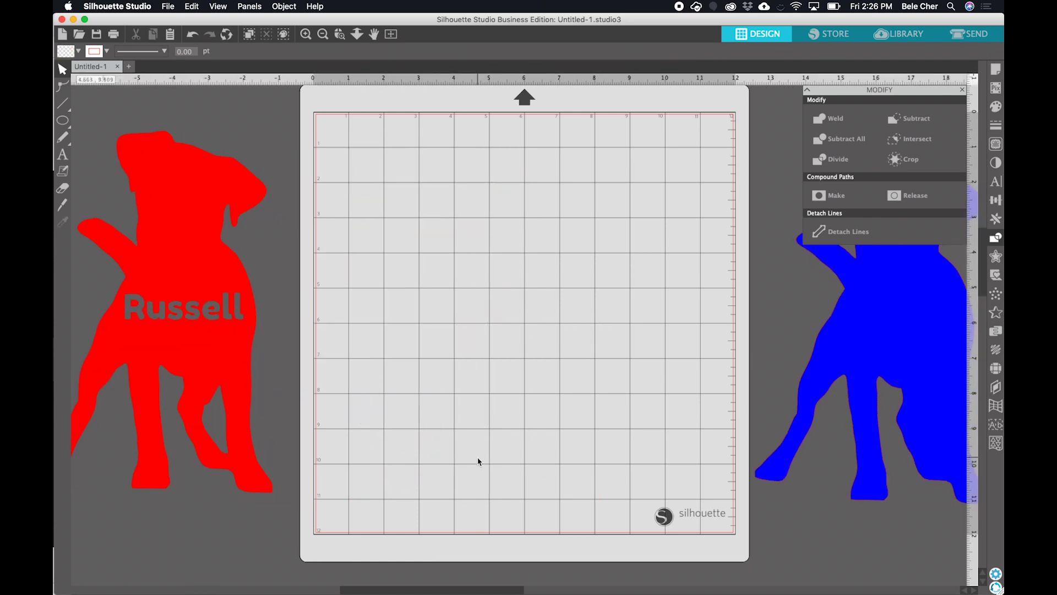
- Switch to Chrome and search Google Images for "dog saying"
mouse_move(443, 592)
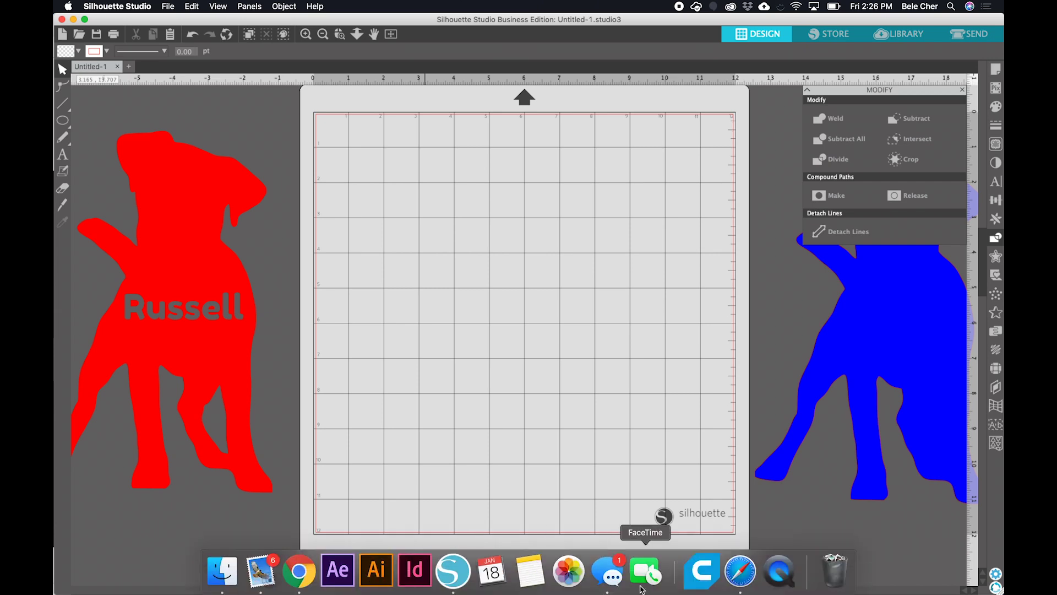
left_click(299, 571)
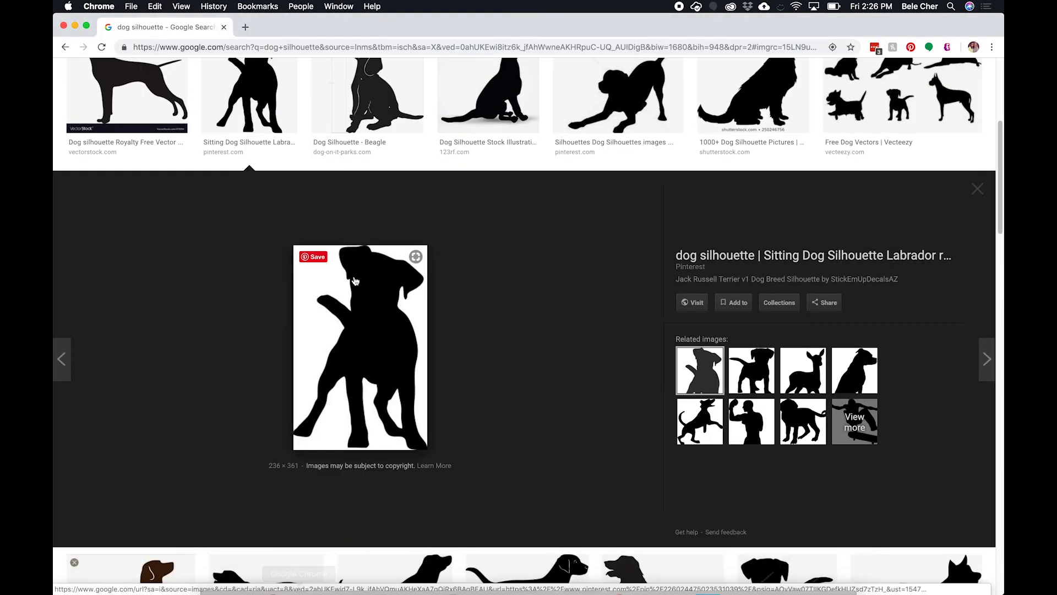
scroll(396, 160, "up", 5)
scroll(396, 160, "down", 10)
scroll(358, 121, "up", 10)
double_click(333, 80)
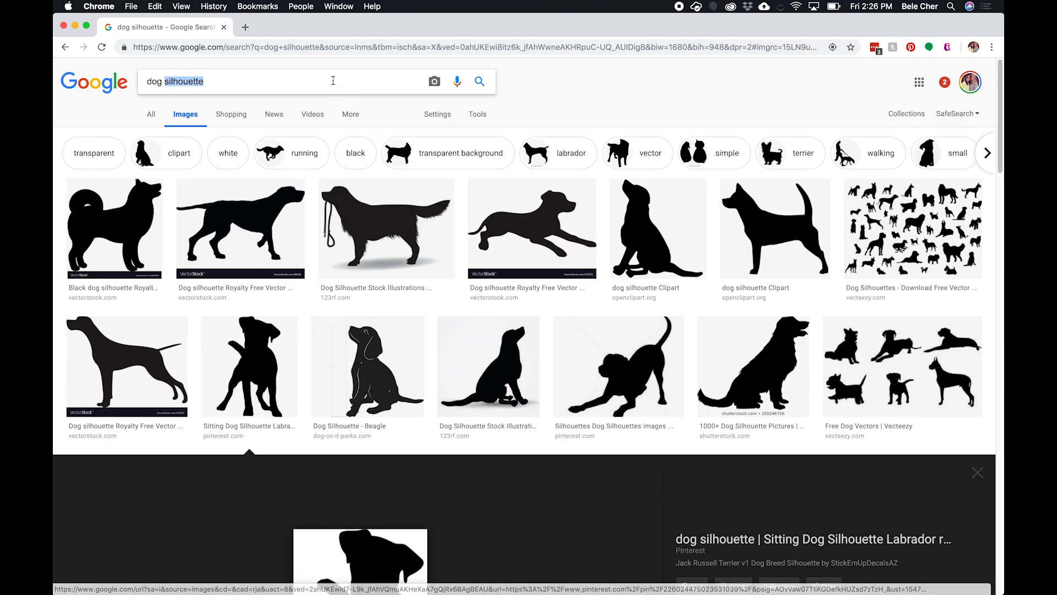
type("sayig")
key("BackSpace")
type("ng")
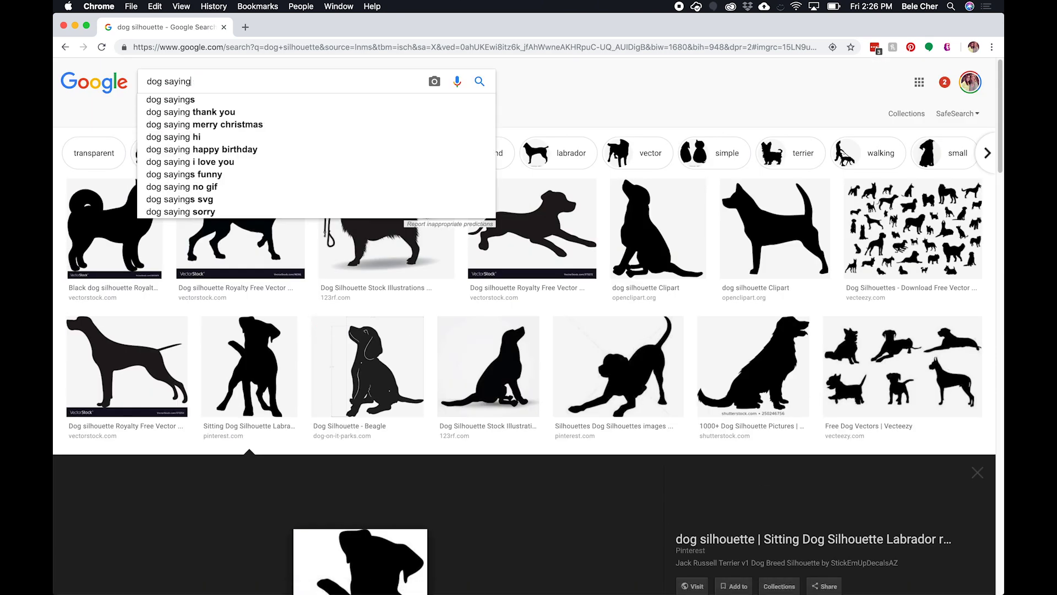
key("Return")
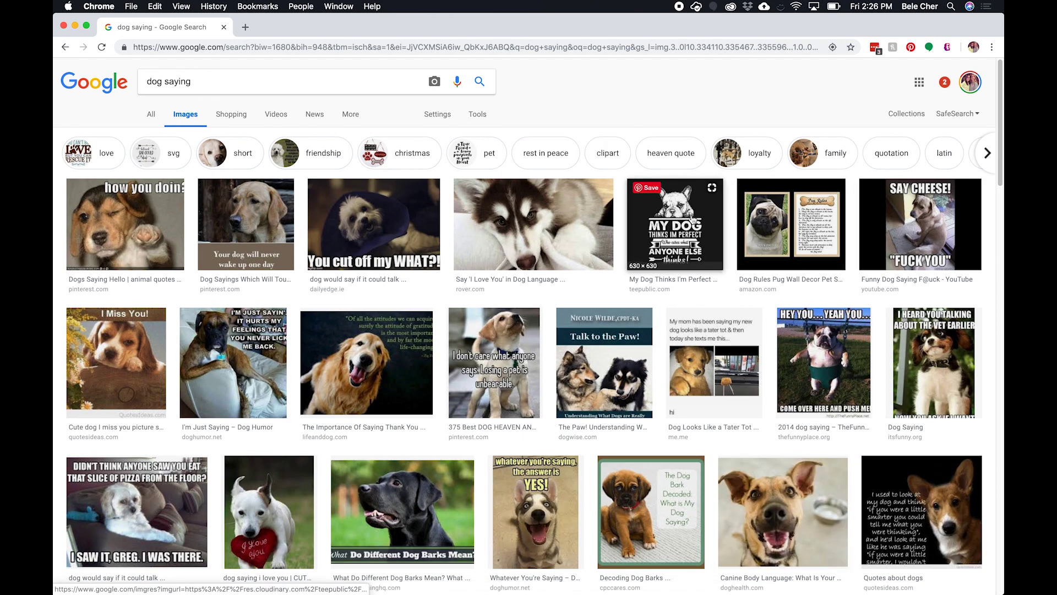
- Browse the image results for a dog saying, previewing "My Dog Thinks I'm Perfect" and the "It's a Dog's life" print
left_click(693, 219)
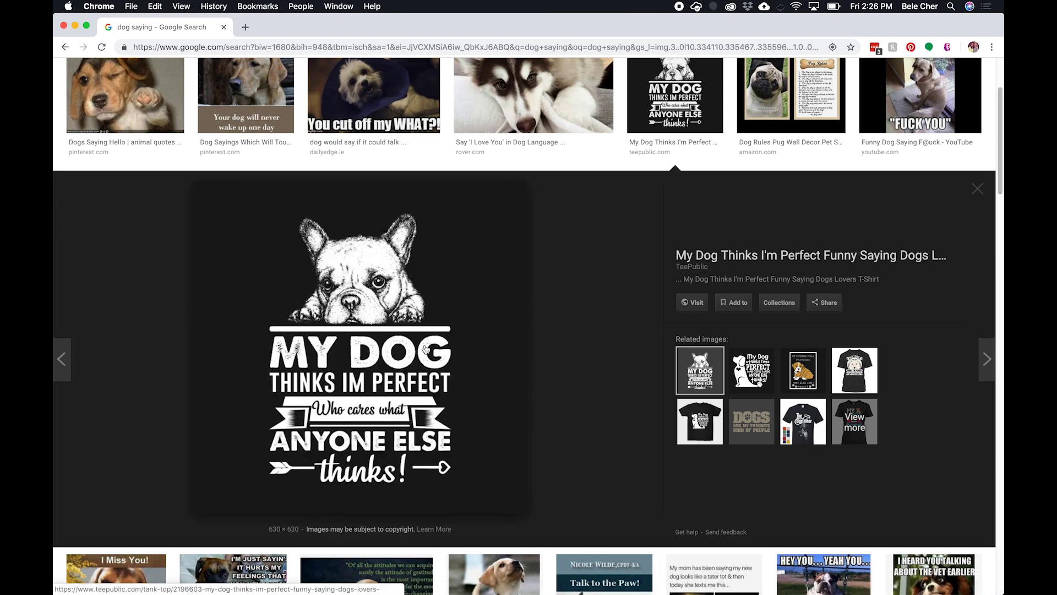
scroll(465, 345, "up", 2)
scroll(465, 345, "down", 7)
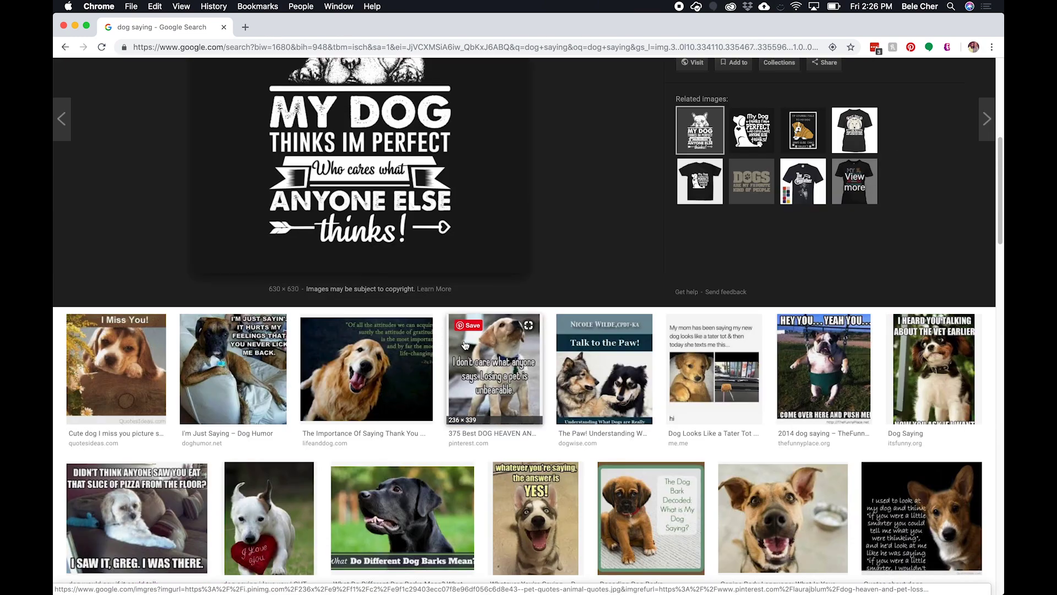
scroll(465, 345, "up", 1)
scroll(465, 345, "down", 3)
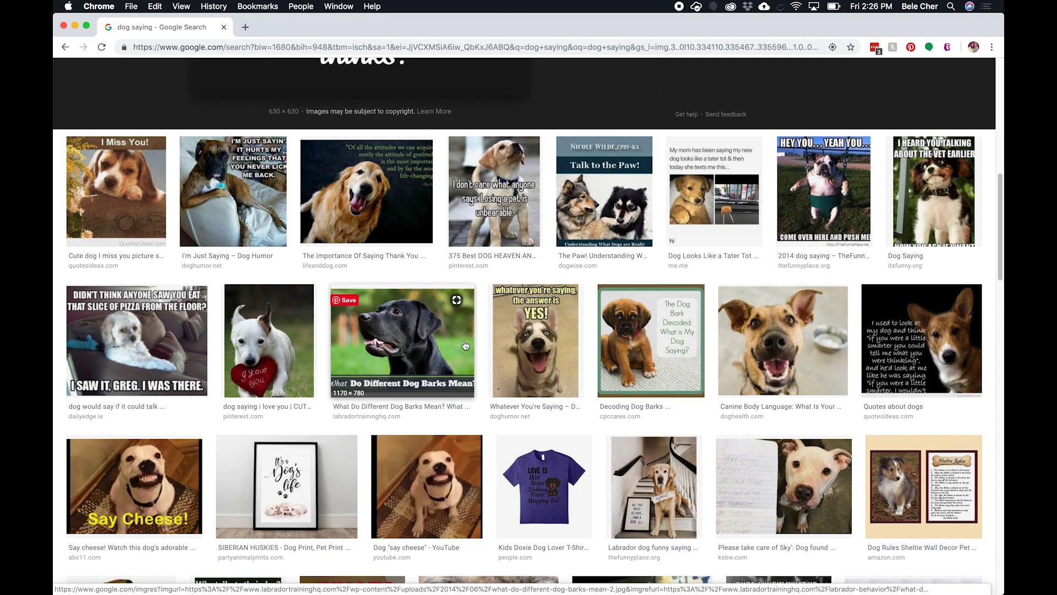
scroll(465, 345, "down", 5)
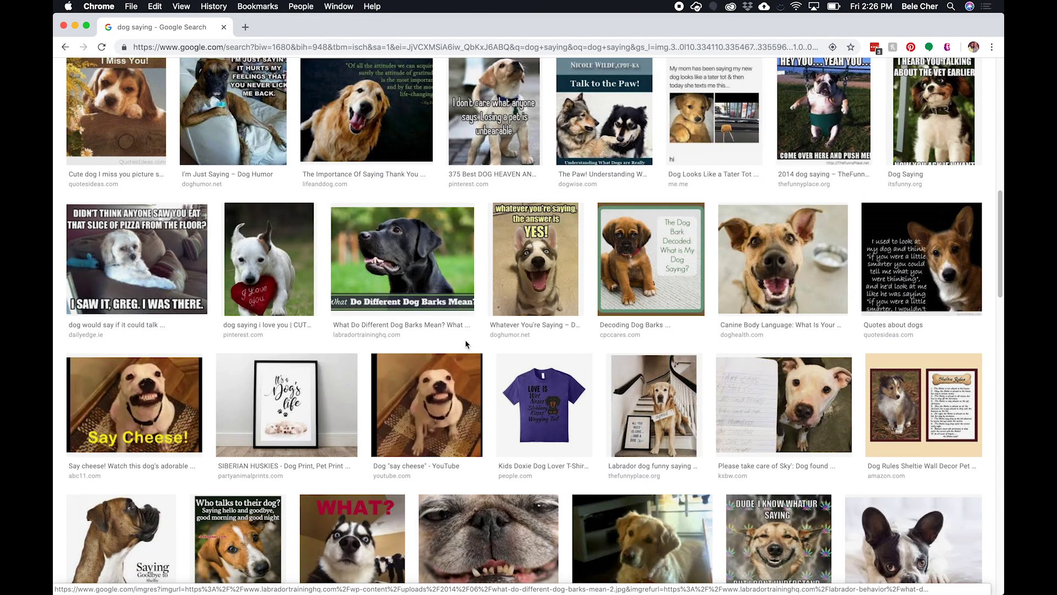
scroll(387, 344, "down", 1)
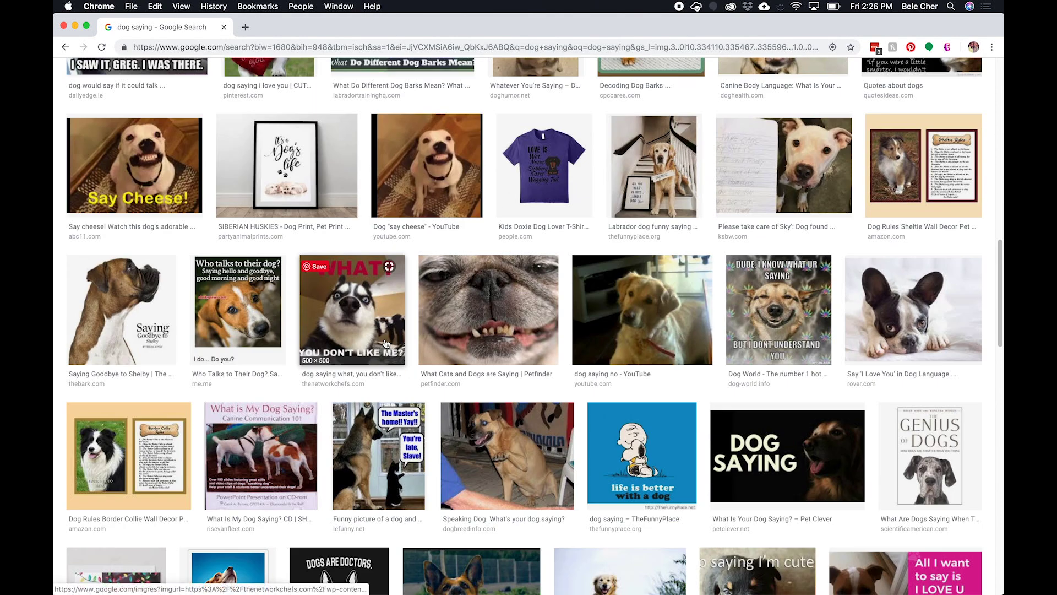
left_click(286, 165)
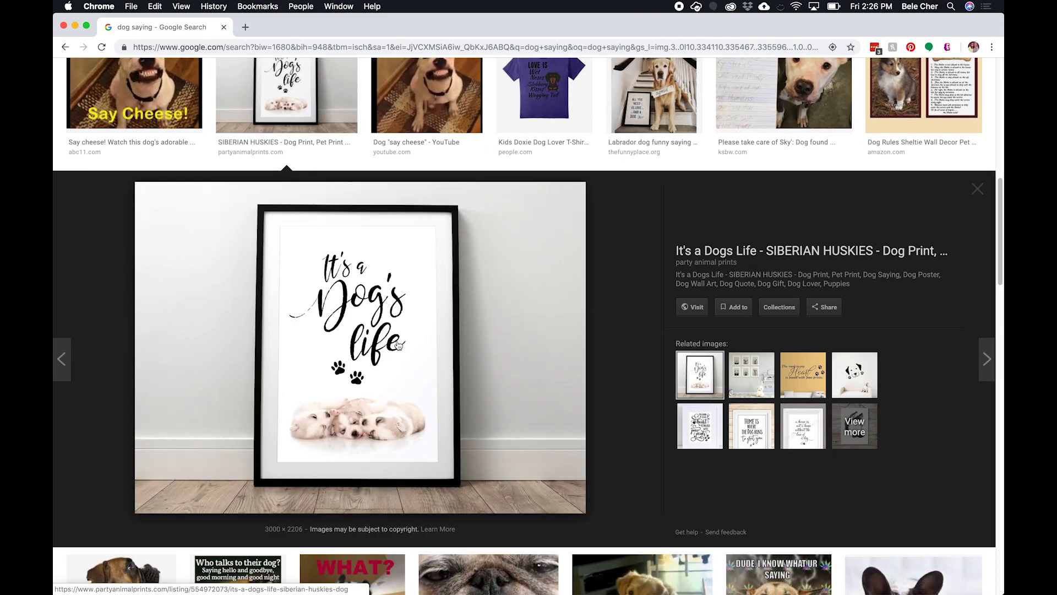
scroll(485, 330, "down", 8)
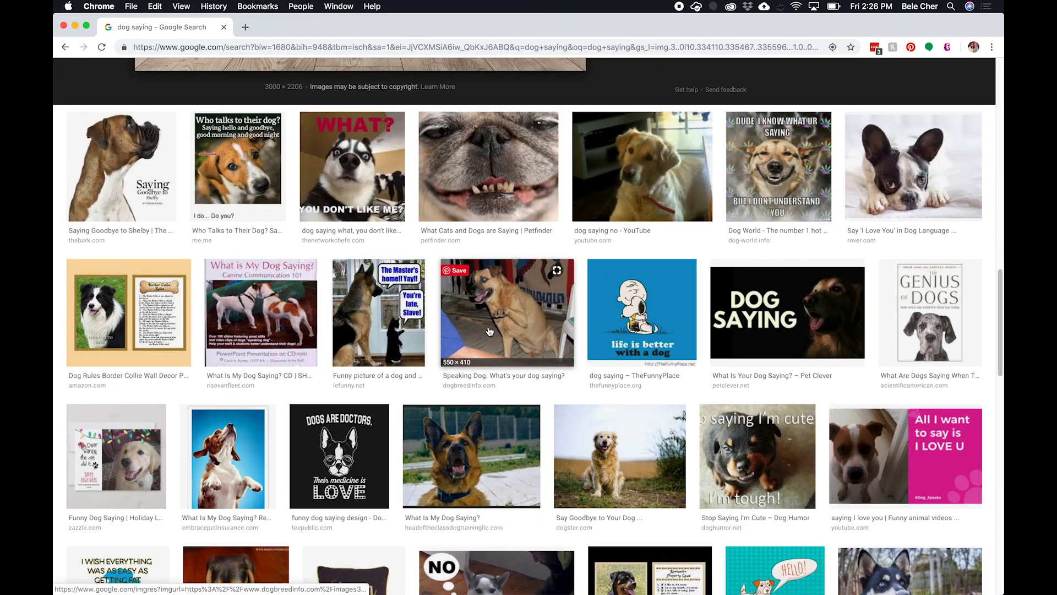
- Open the preview of the "Dogs Are Doctors. Their medicine is Love" design and copy the image
scroll(489, 331, "down", 4)
left_click(358, 275)
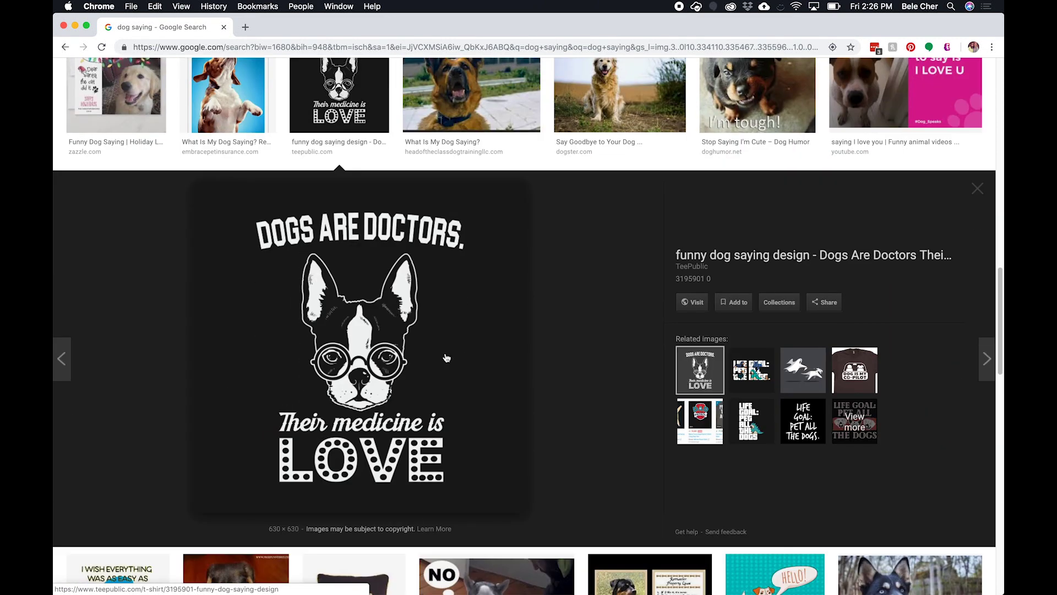
right_click(446, 358)
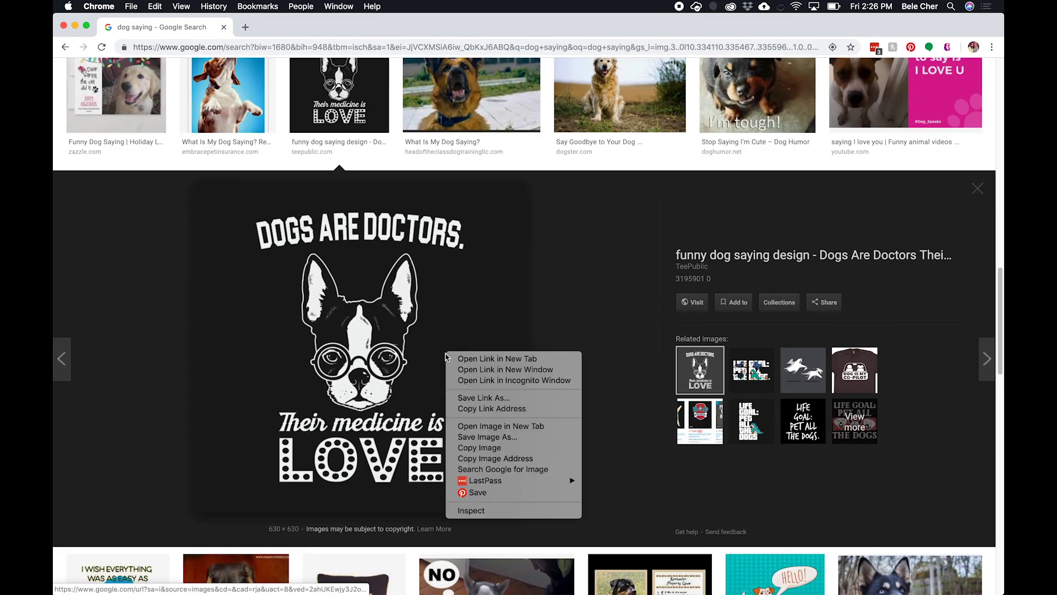
left_click(506, 448)
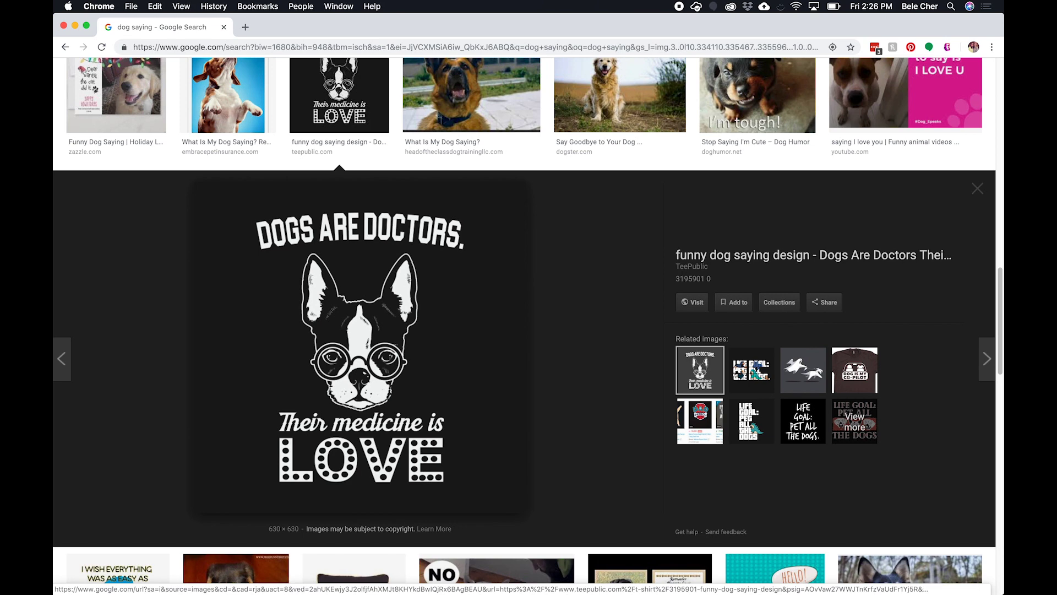
- Paste the copied image into Silhouette Studio and enlarge it to about 10.29 in square on the mat
mouse_move(567, 588)
left_click(453, 571)
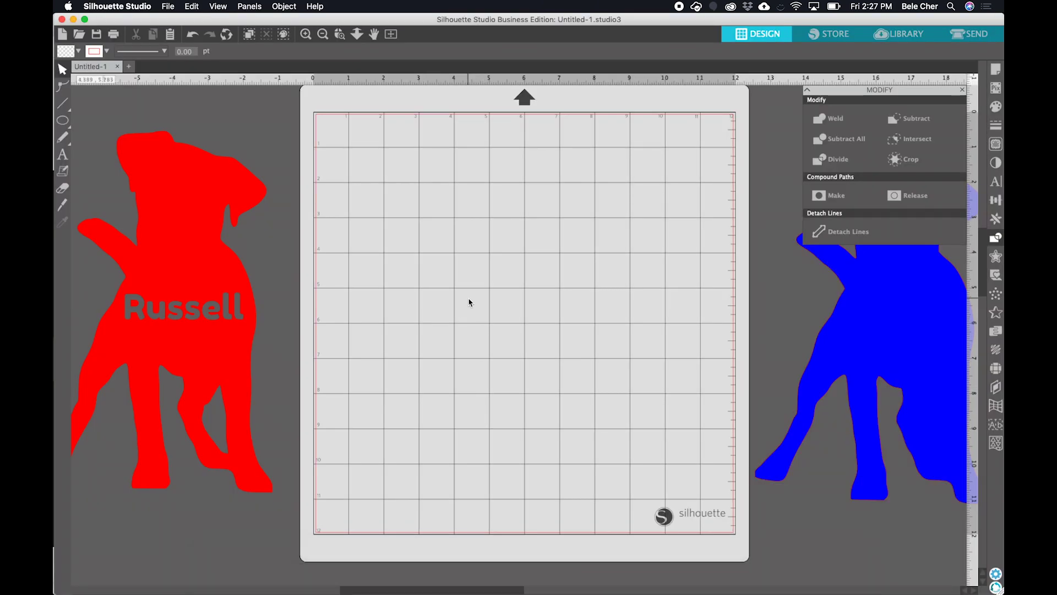
key("super+v")
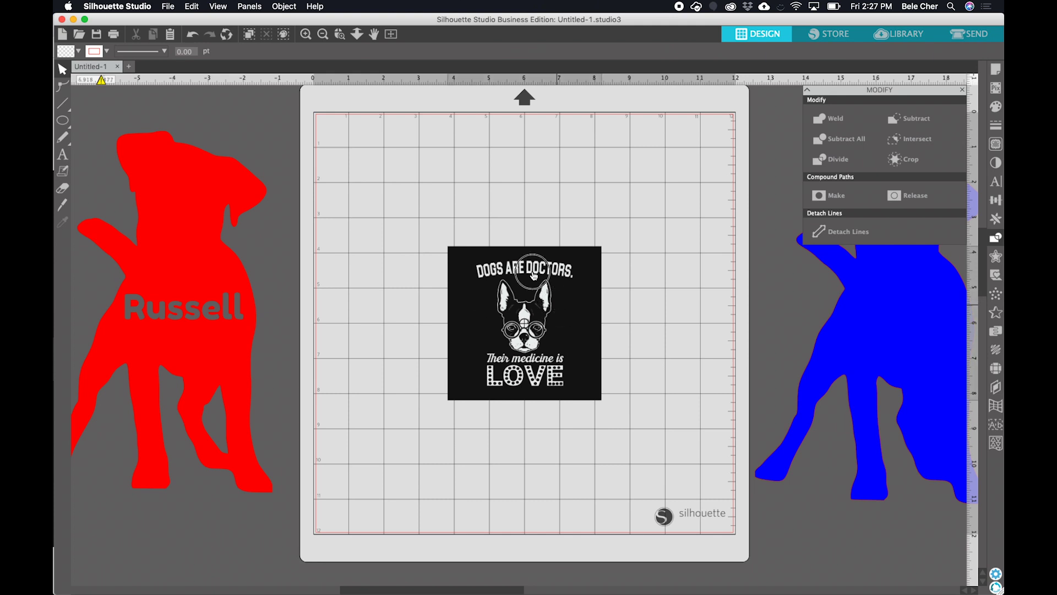
left_click_drag(465, 192, 448, 176)
left_click_drag(497, 278, 671, 483)
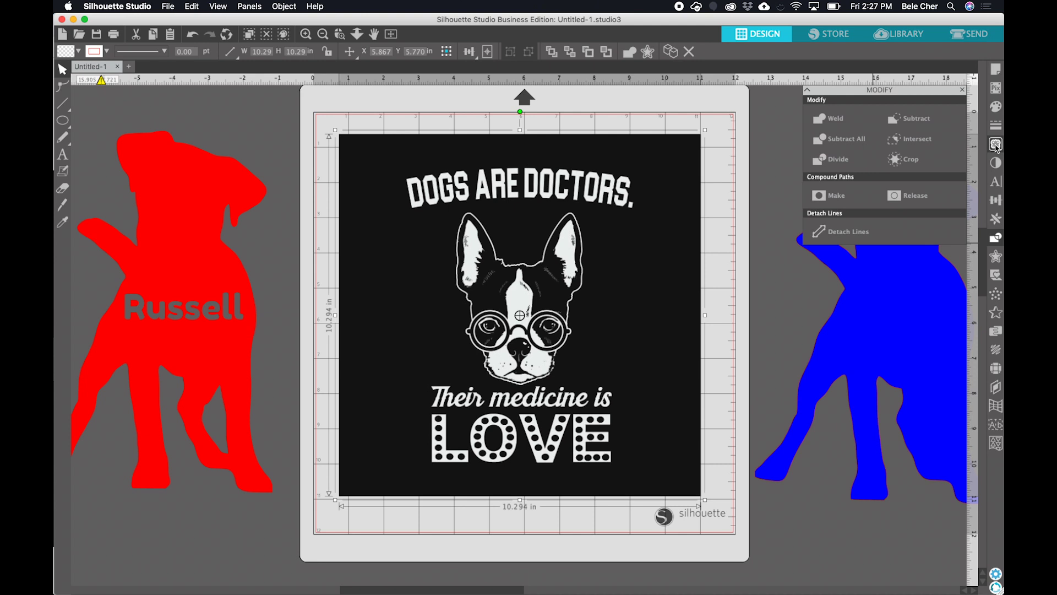
- Trace the pasted image with the Trace style, using a trace area about 9.1 in wide around all text and the dog
left_click(996, 144)
left_click(873, 141)
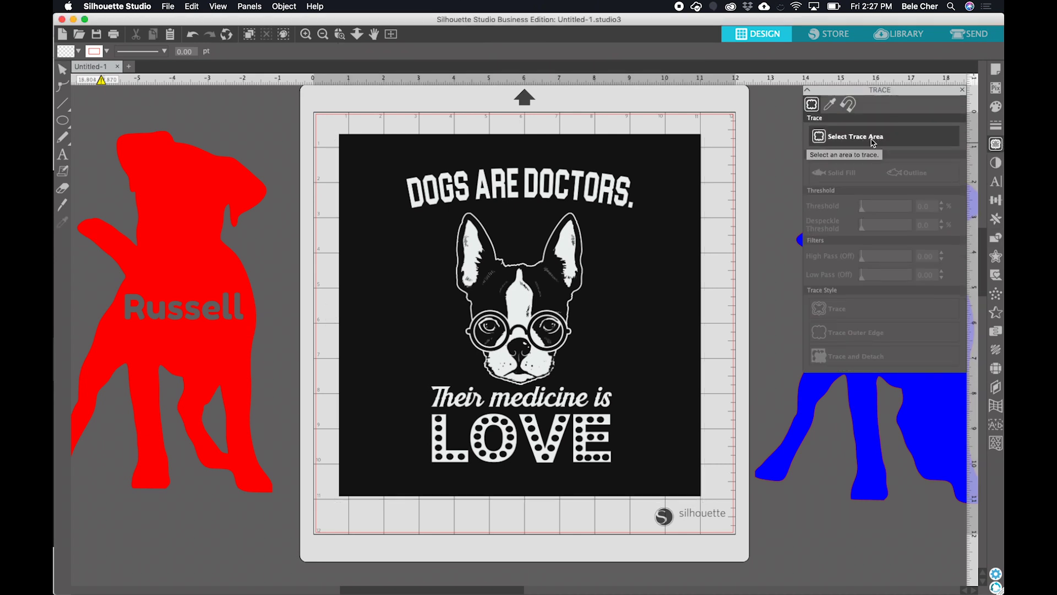
mouse_move(367, 148)
left_mouse_down()
mouse_move(487, 259)
mouse_move(683, 387)
mouse_move(689, 493)
left_mouse_up()
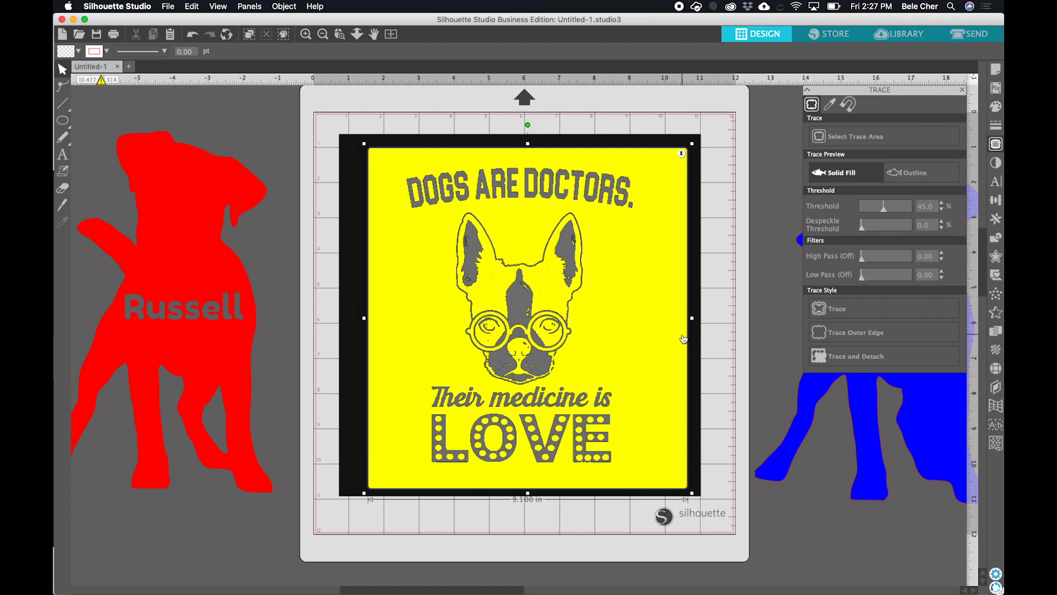
left_click(631, 263)
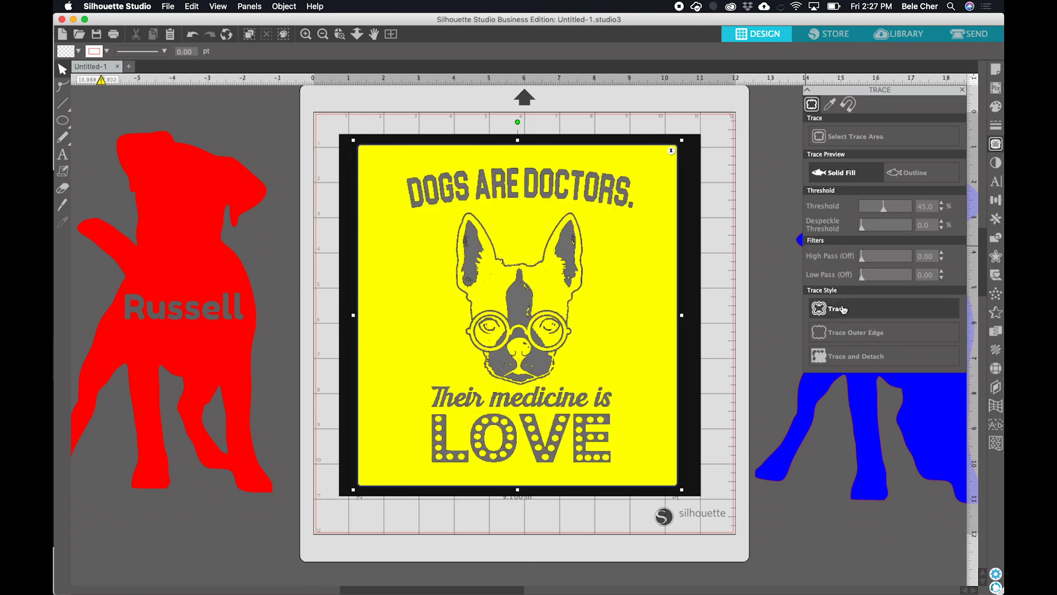
left_click(838, 309)
- Move the original black image off the left side of the mat, leaving the traced outlines in place
mouse_move(696, 320)
left_mouse_down()
mouse_move(550, 319)
mouse_move(281, 344)
left_mouse_up()
left_click(299, 340)
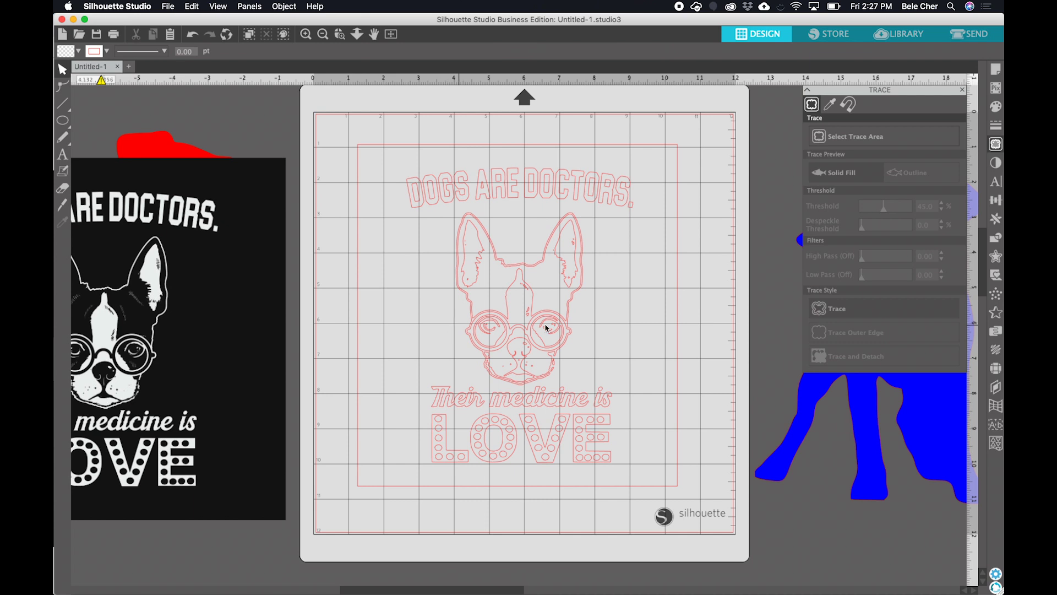
double_click(677, 327)
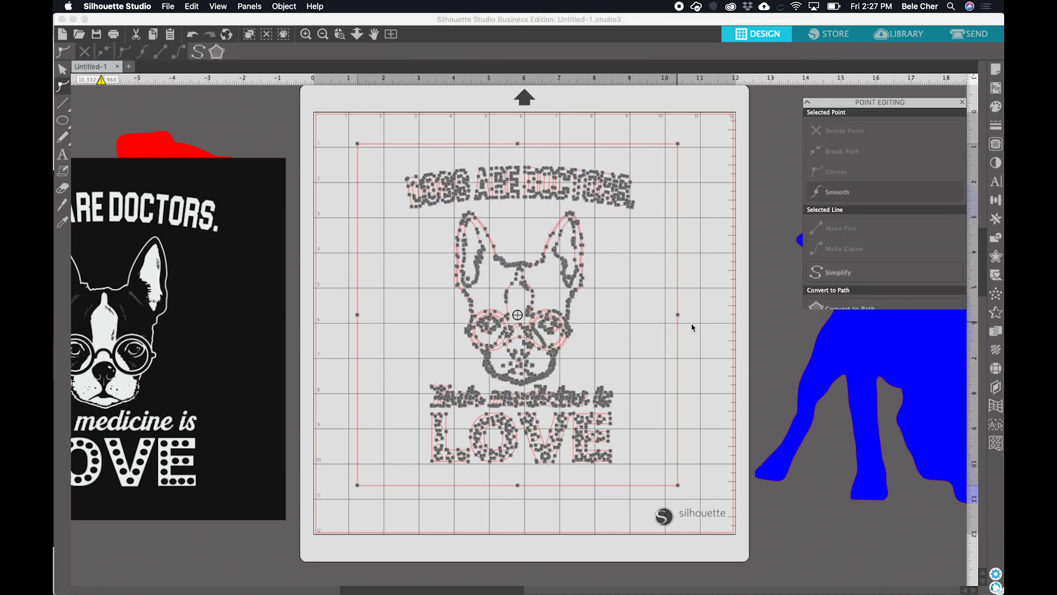
left_click(702, 324)
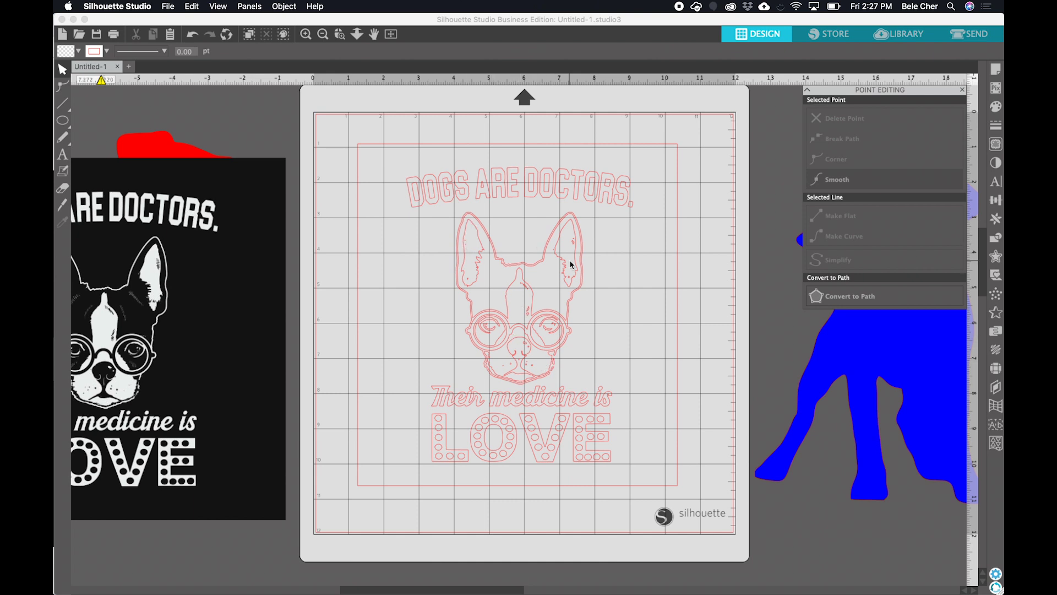
- Erase the small stray specks inside both of the dog's traced ears with the Eraser
left_click(306, 35)
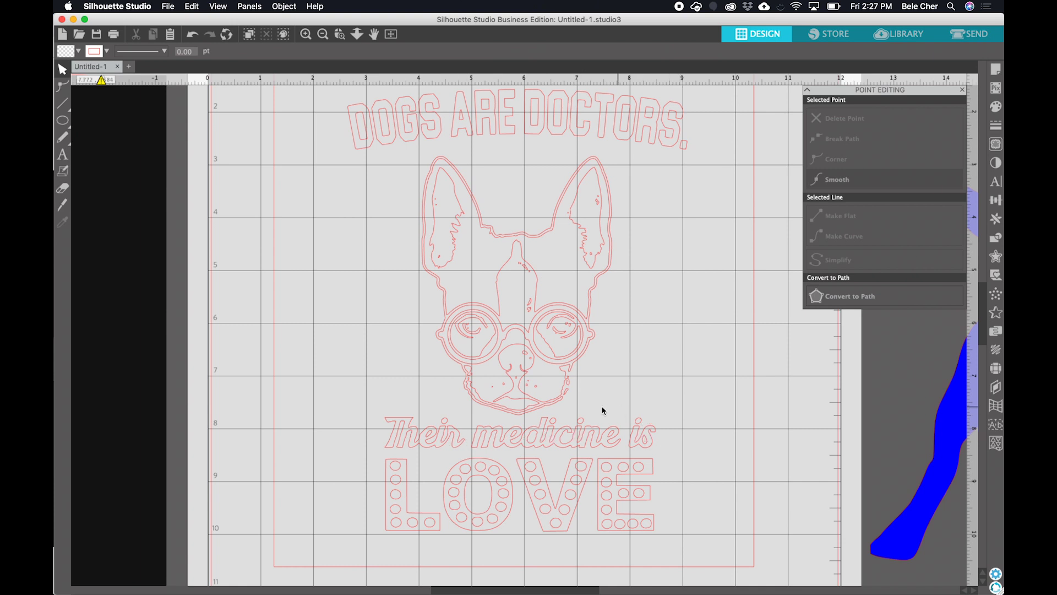
scroll(583, 409, "down", 1)
left_click(527, 357)
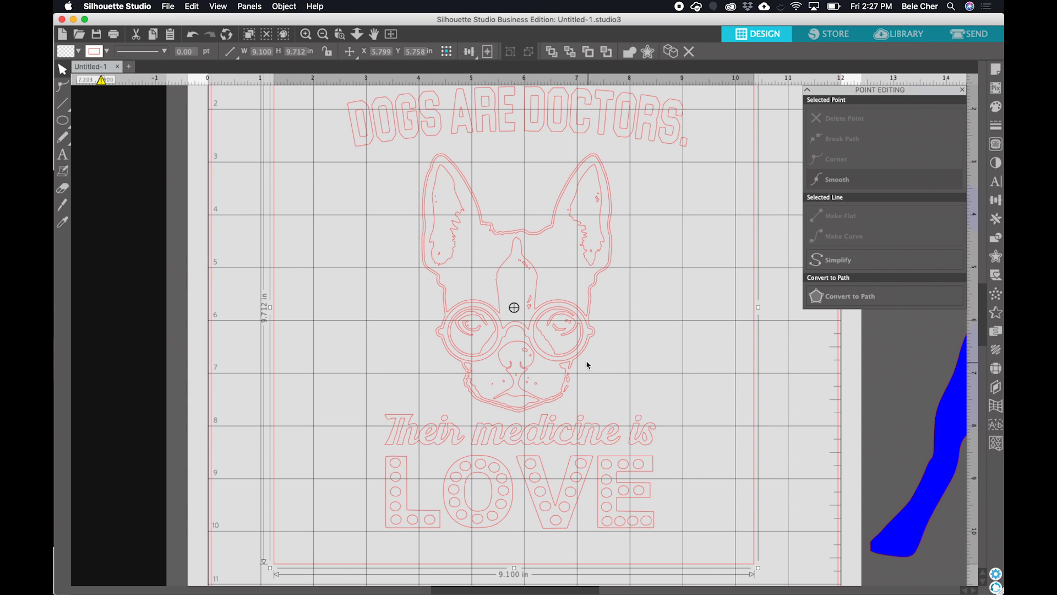
left_click(569, 212)
left_click(629, 229)
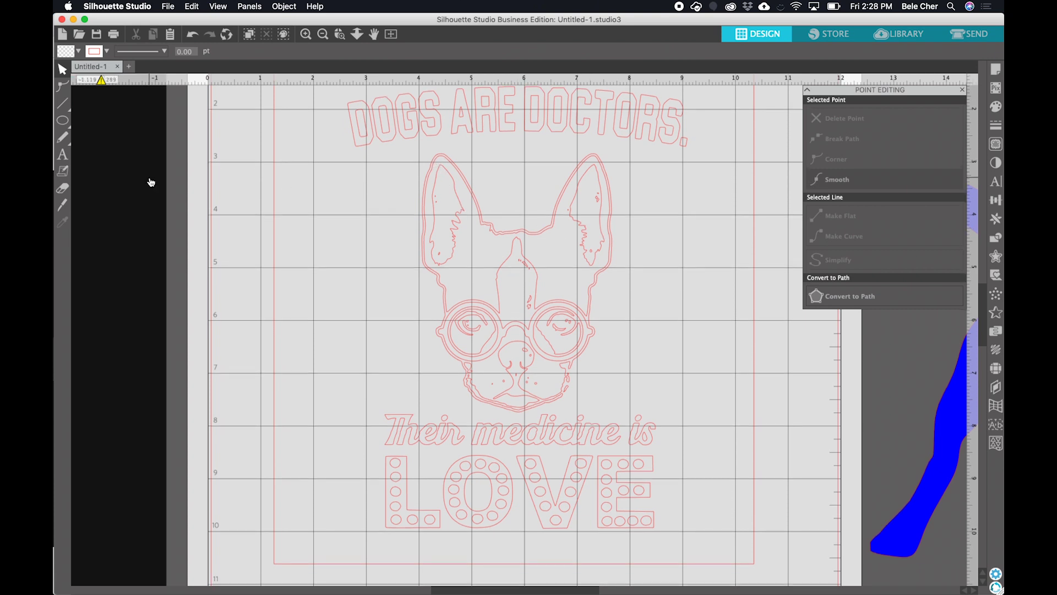
left_click(64, 189)
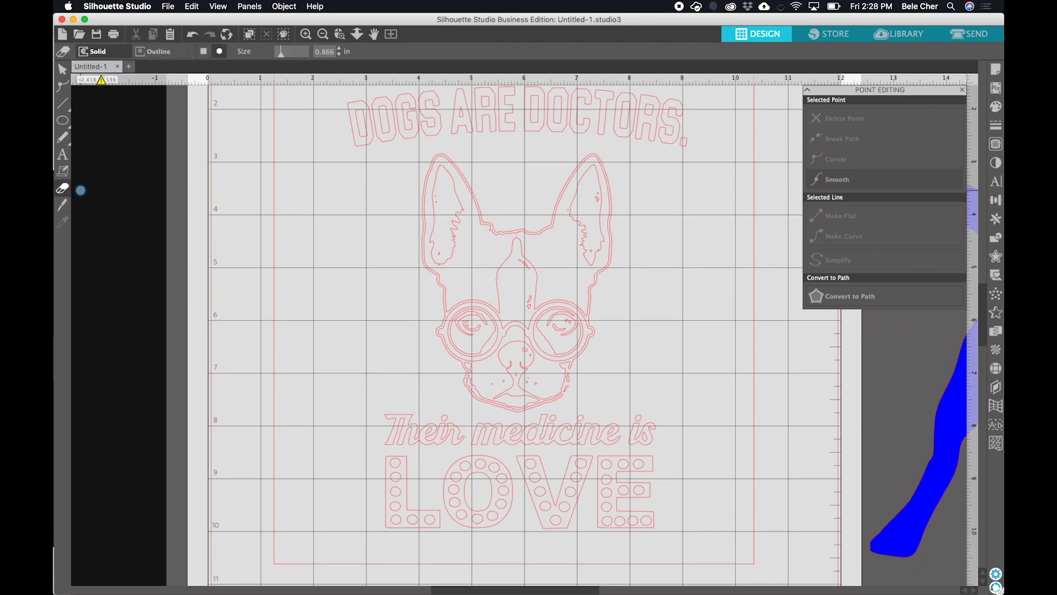
left_click(440, 253)
left_click(563, 210)
left_click(62, 68)
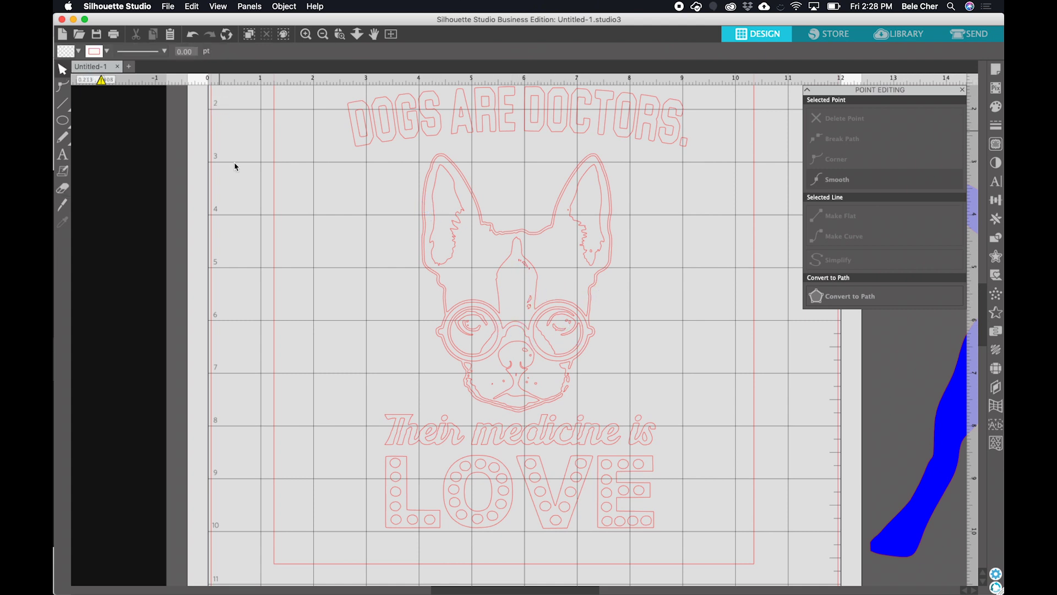
- Fill the traced design with solid black to check which areas are filled, and clear the fill again
scroll(307, 194, "up", 5)
left_click(275, 152)
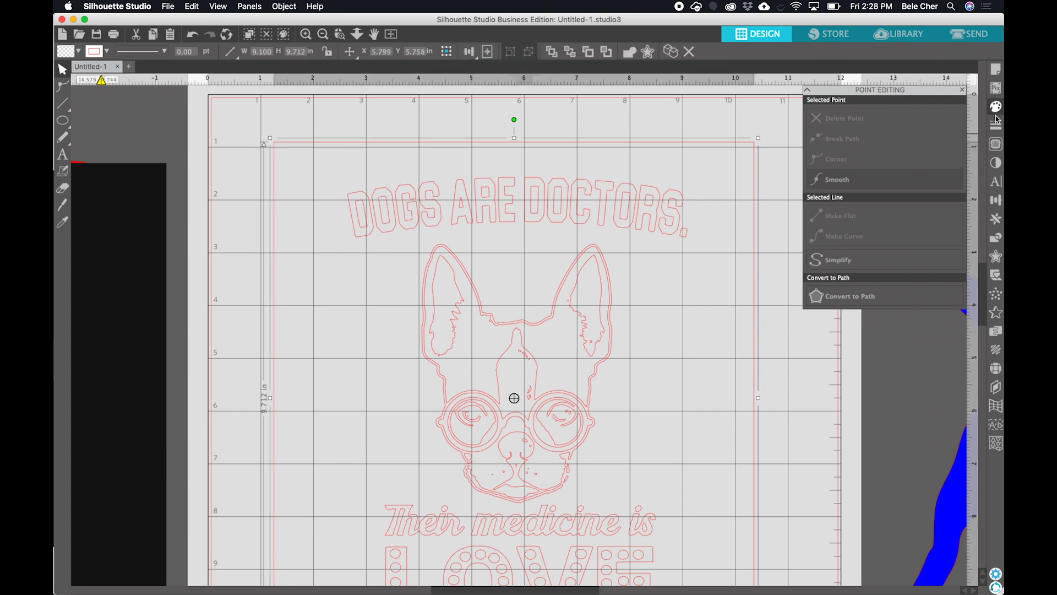
left_click(995, 108)
left_click(886, 145)
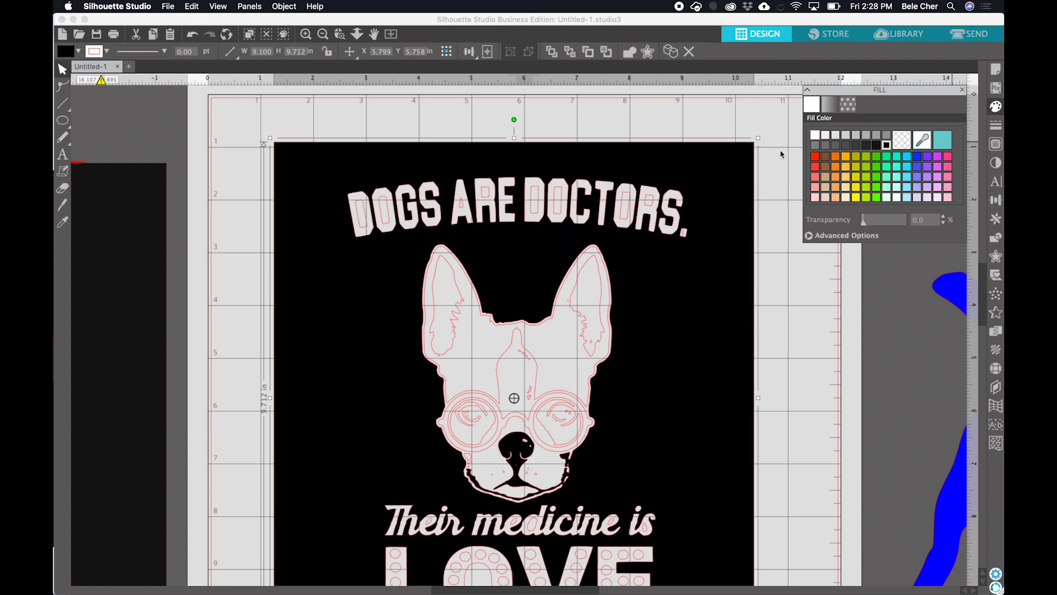
left_click(902, 141)
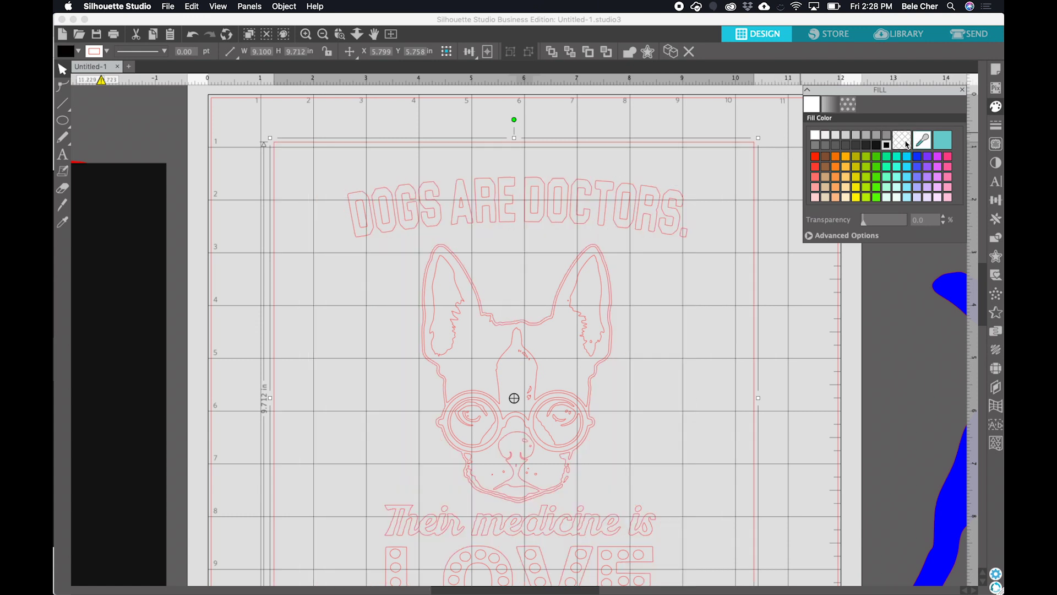
left_click(317, 147)
double_click(318, 146)
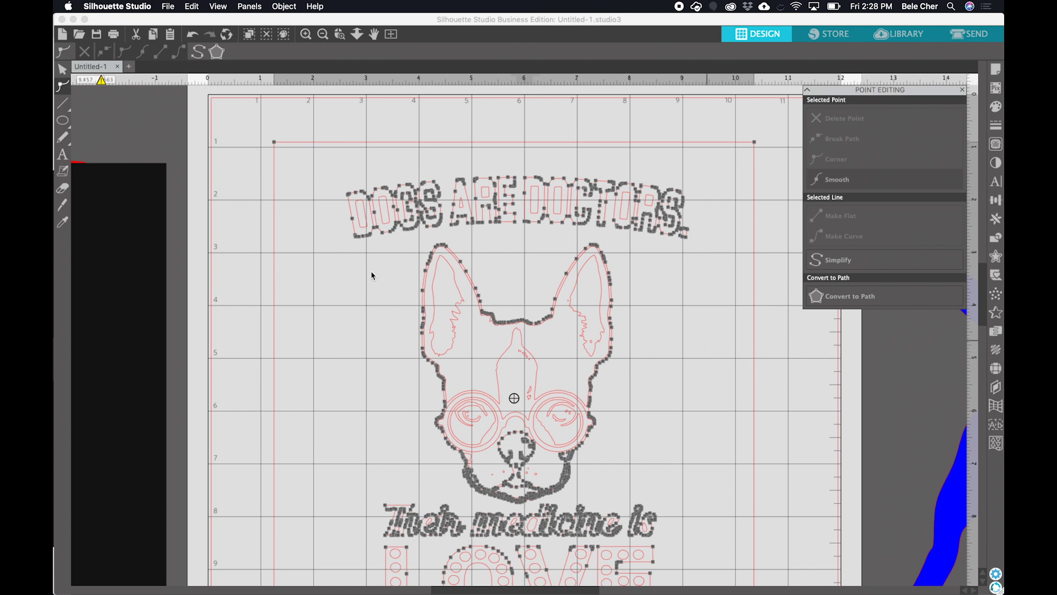
left_click(275, 143)
left_click(64, 69)
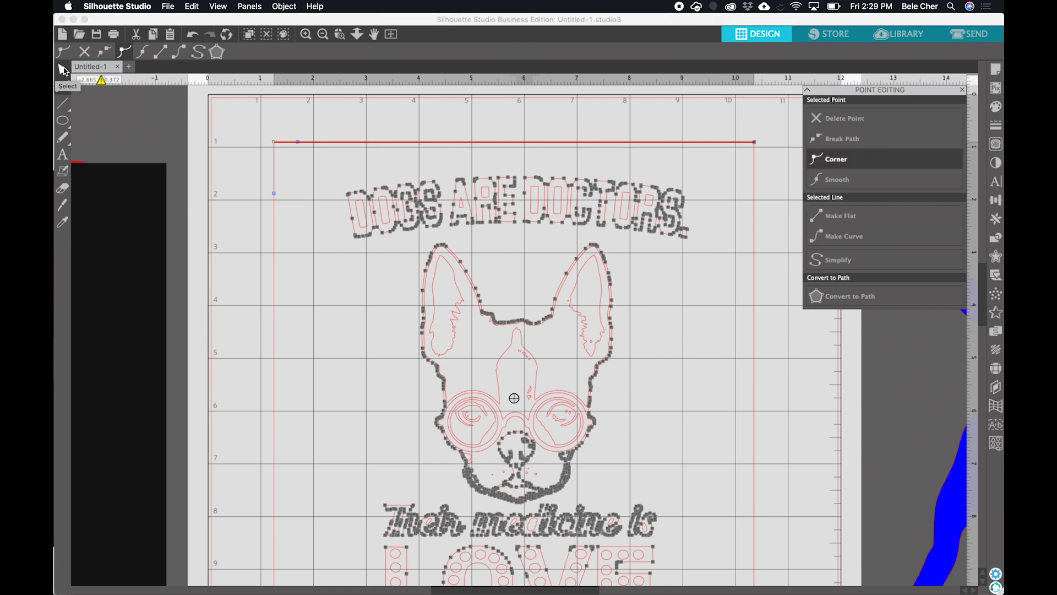
left_click(64, 68)
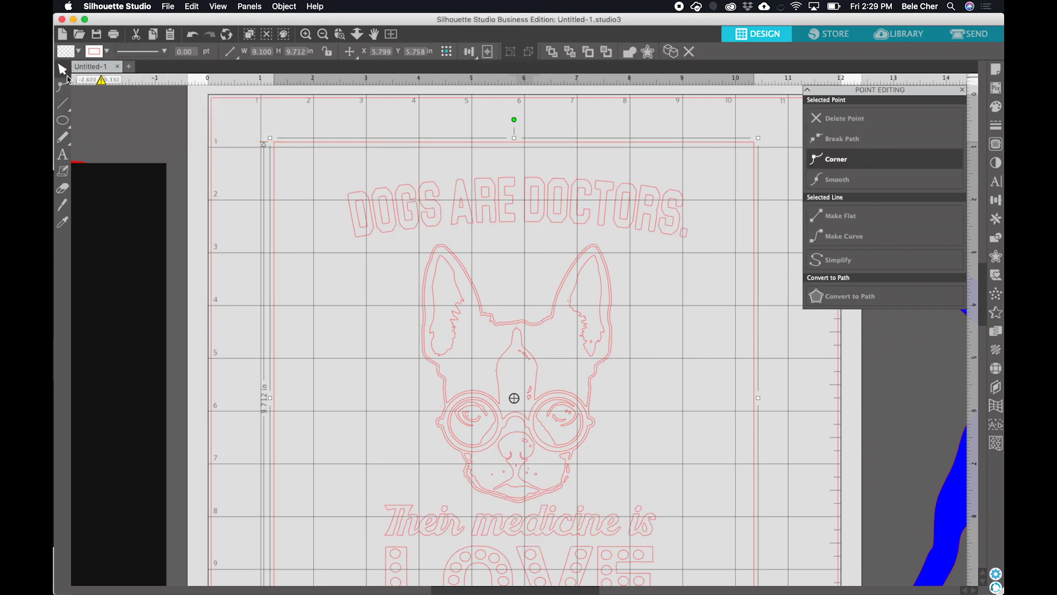
- Remove the rectangular frame around the traced design by deleting its corner points, and leave point editing
double_click(288, 144)
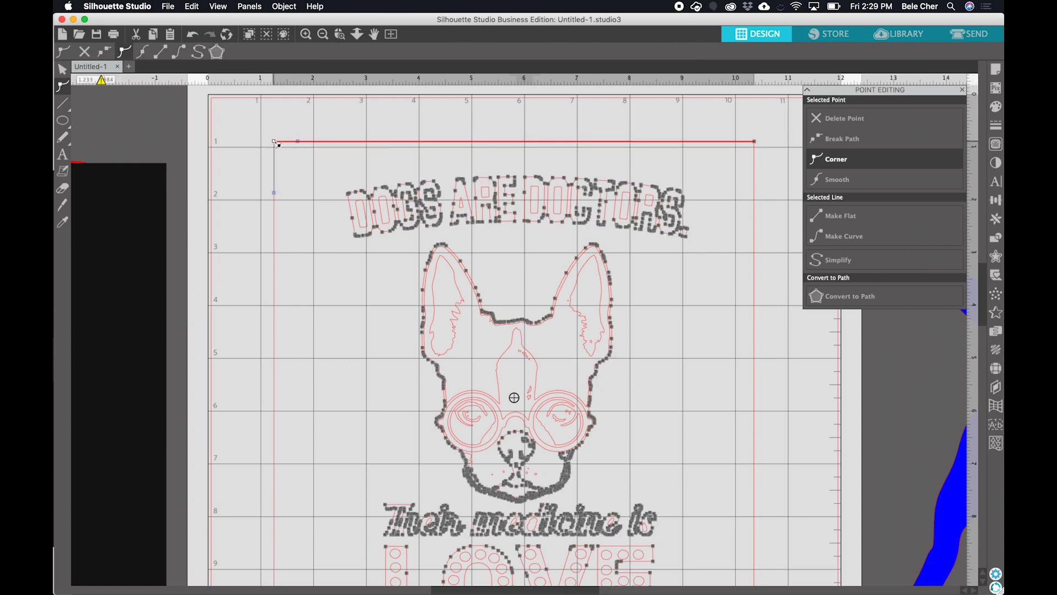
left_click(276, 144)
key("Delete")
scroll(437, 195, "down", 5)
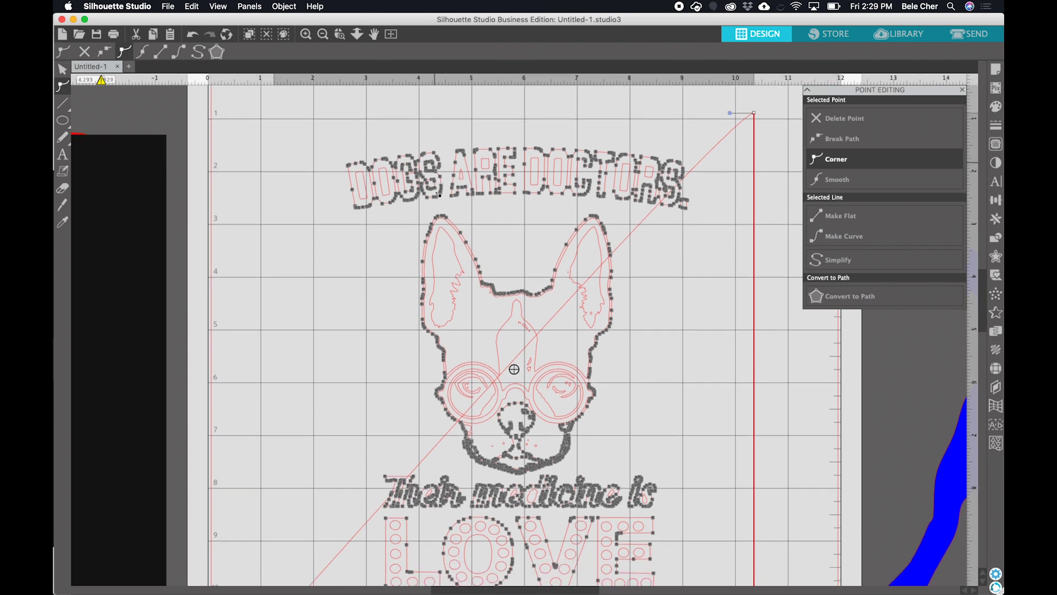
scroll(439, 195, "up", 6)
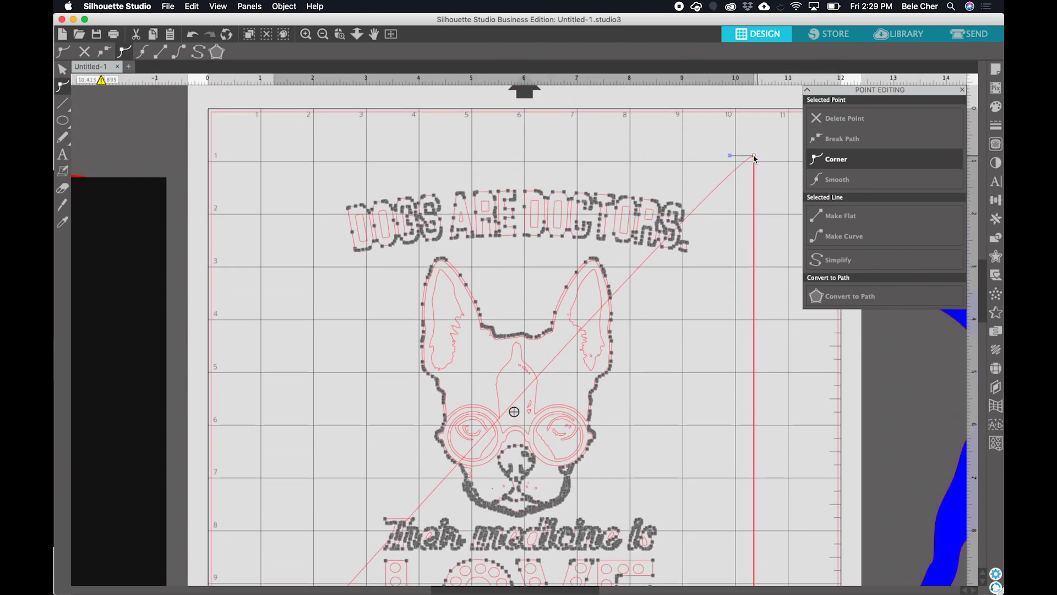
key("Delete")
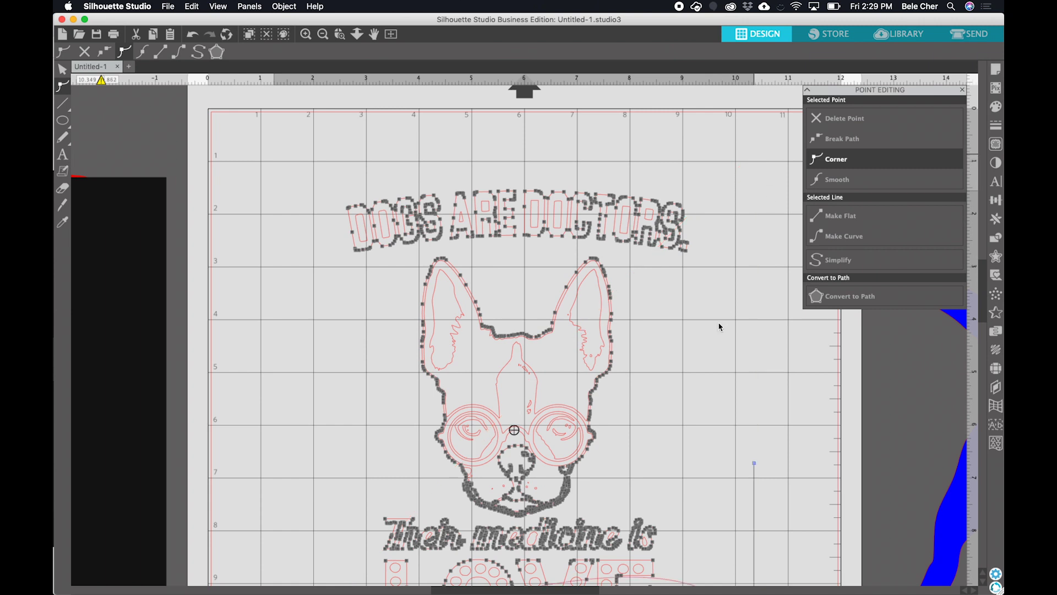
scroll(719, 327, "down", 13)
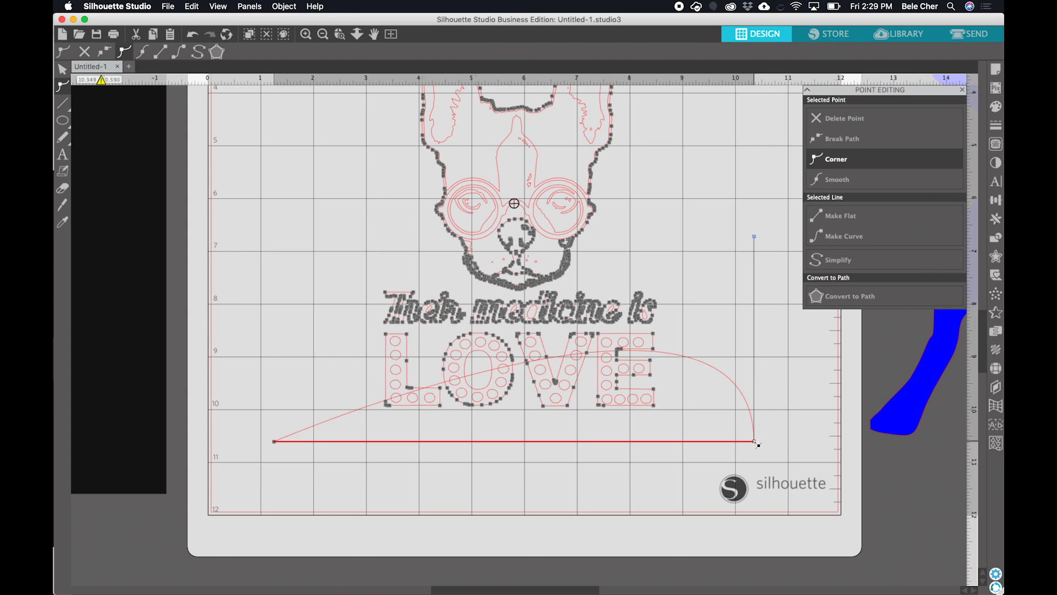
key("Delete")
scroll(709, 403, "up", 13)
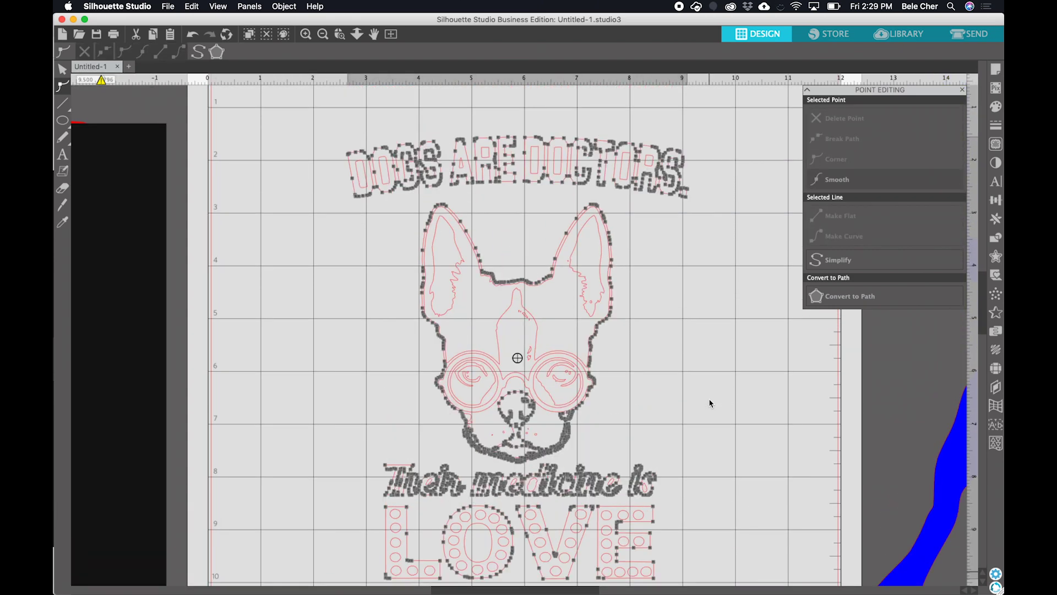
left_click(62, 69)
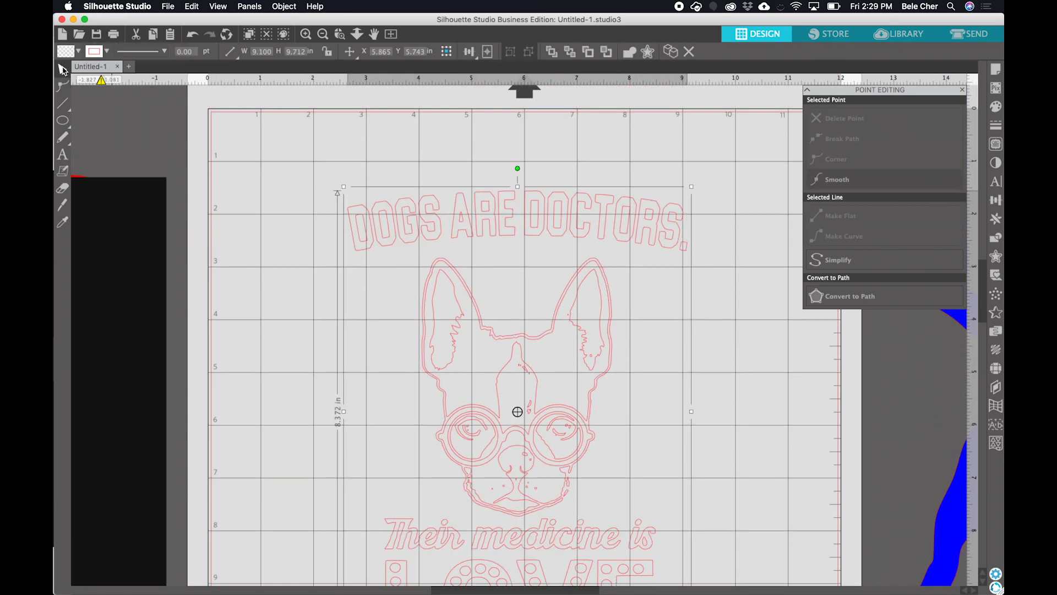
- Fill the frameless traced text and dog design with solid black
scroll(250, 163, "down", 1)
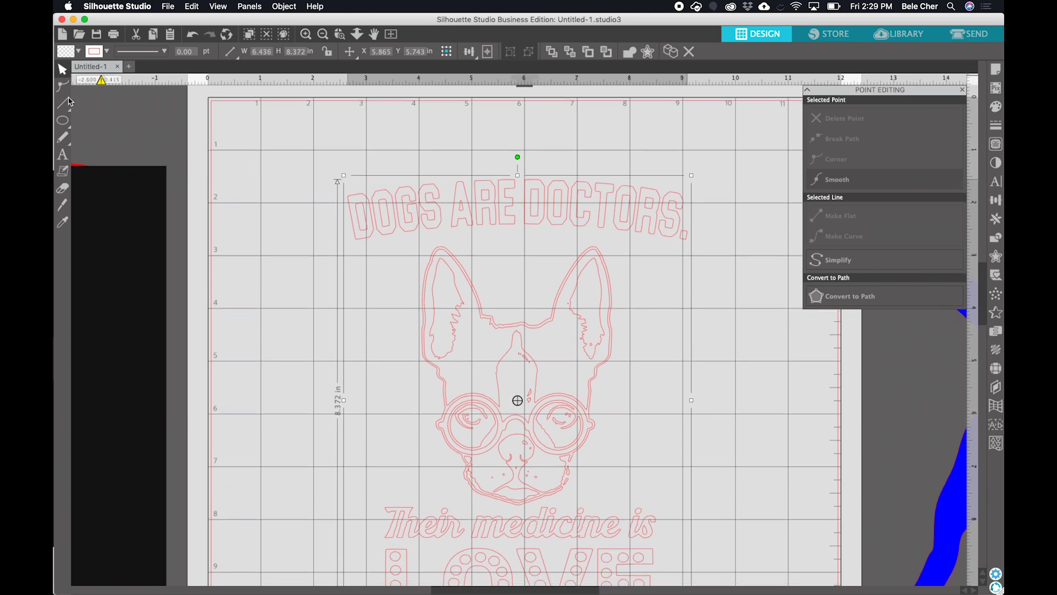
scroll(257, 174, "down", 5)
scroll(257, 176, "down", 1)
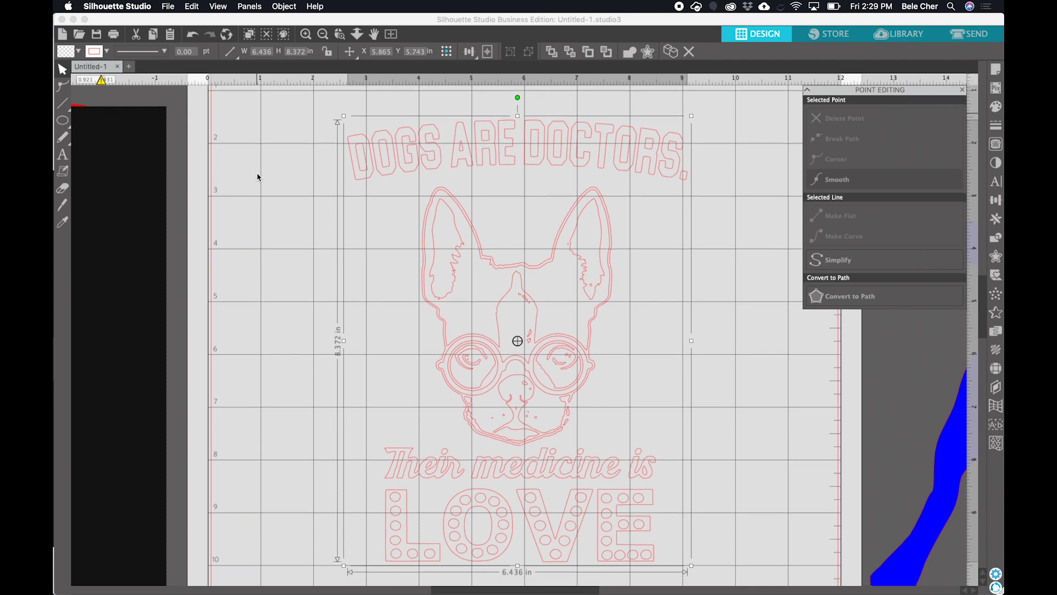
left_click(997, 107)
left_click(887, 145)
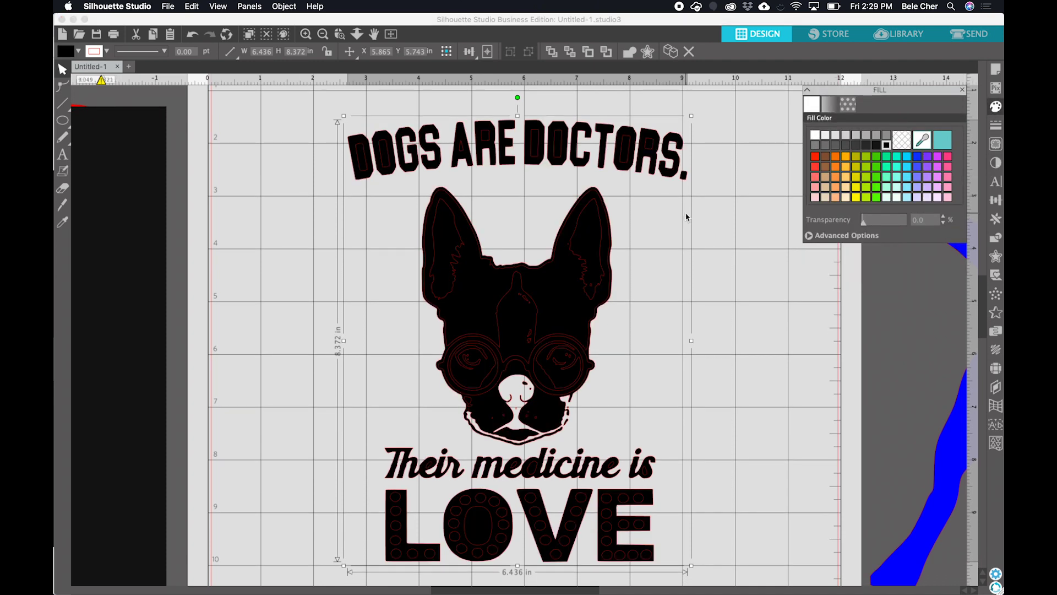
- Check the filled design's cut lines in the Send workspace and return to the Design workspace
left_click(718, 268)
double_click(473, 299)
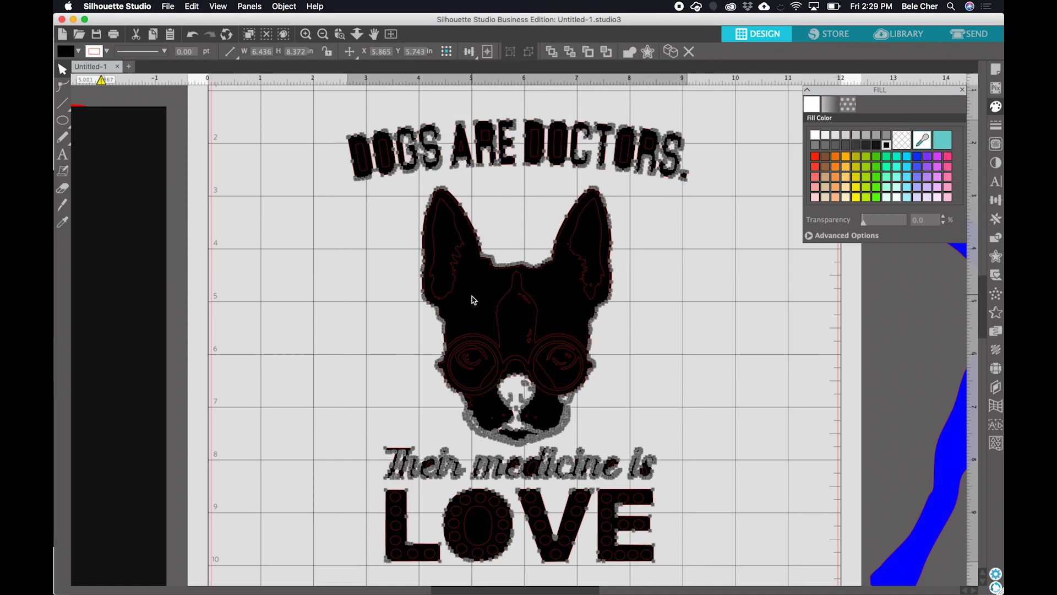
left_click(648, 288)
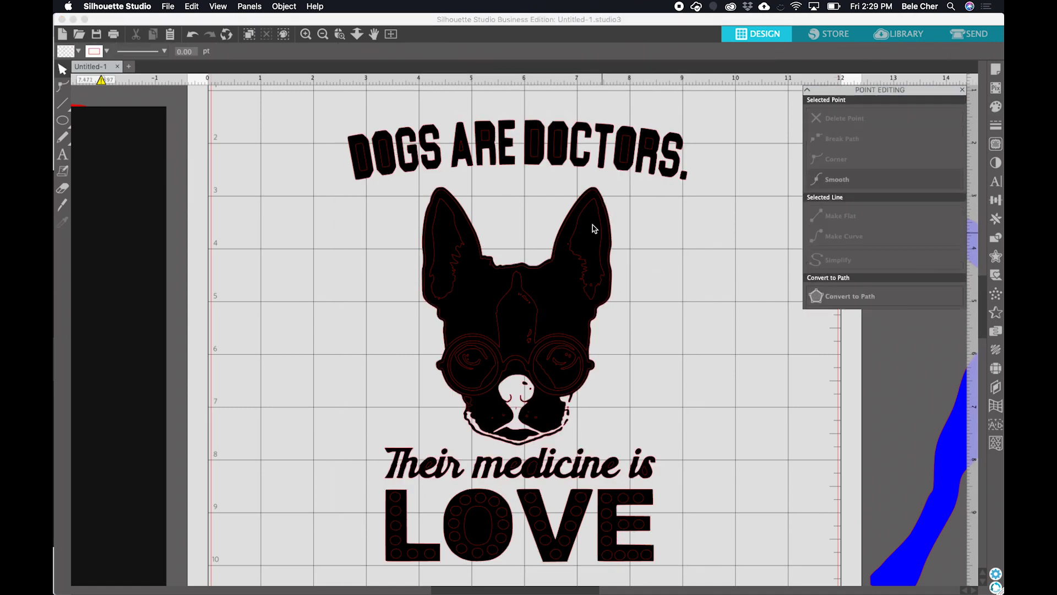
left_click(969, 34)
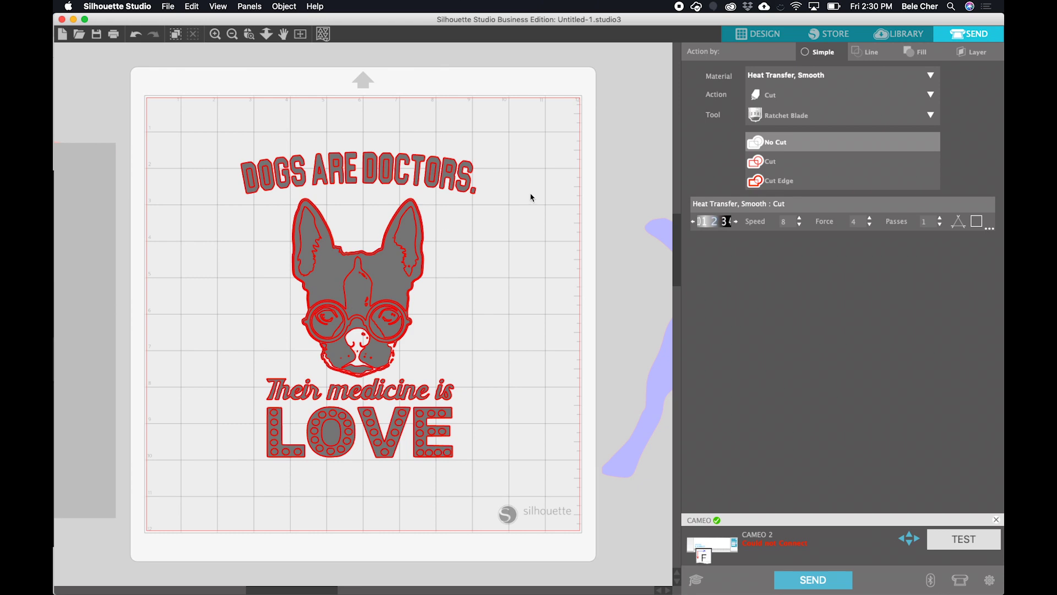
left_click(748, 37)
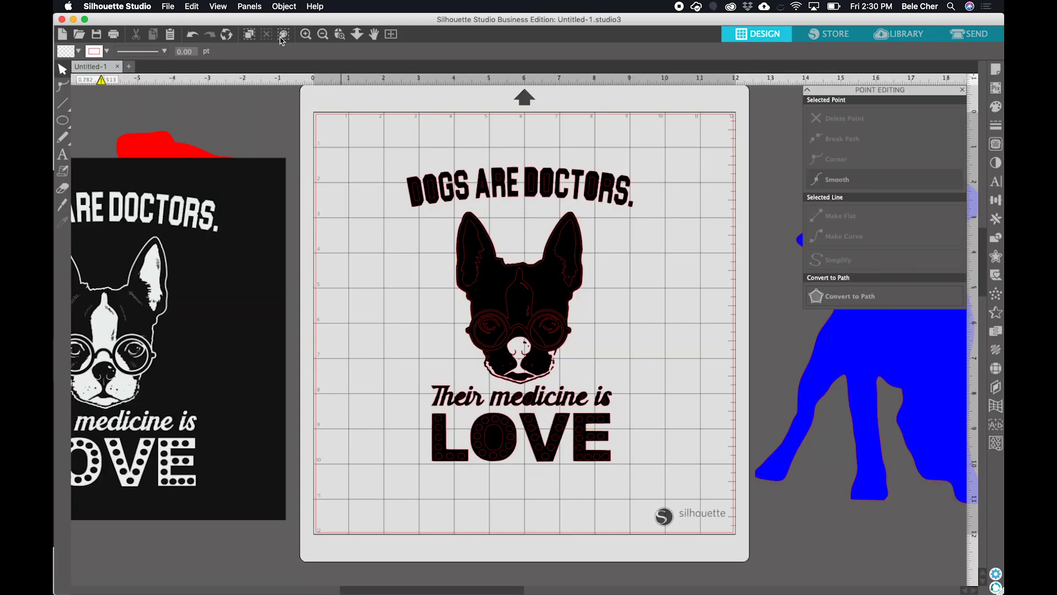
- Undo the black fill on the traced design and leave point editing
left_click(192, 35)
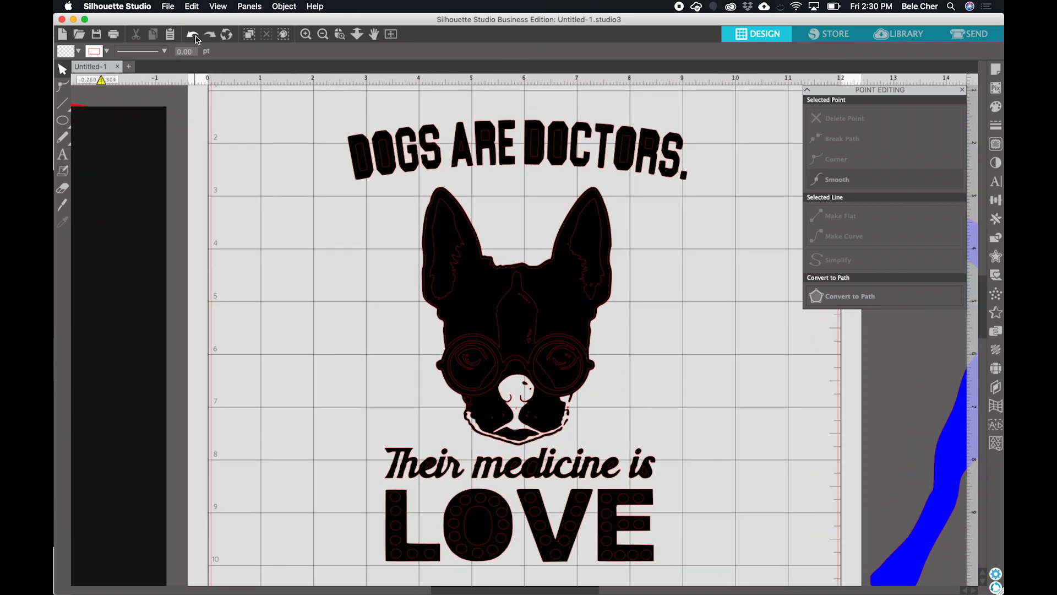
left_click(193, 35)
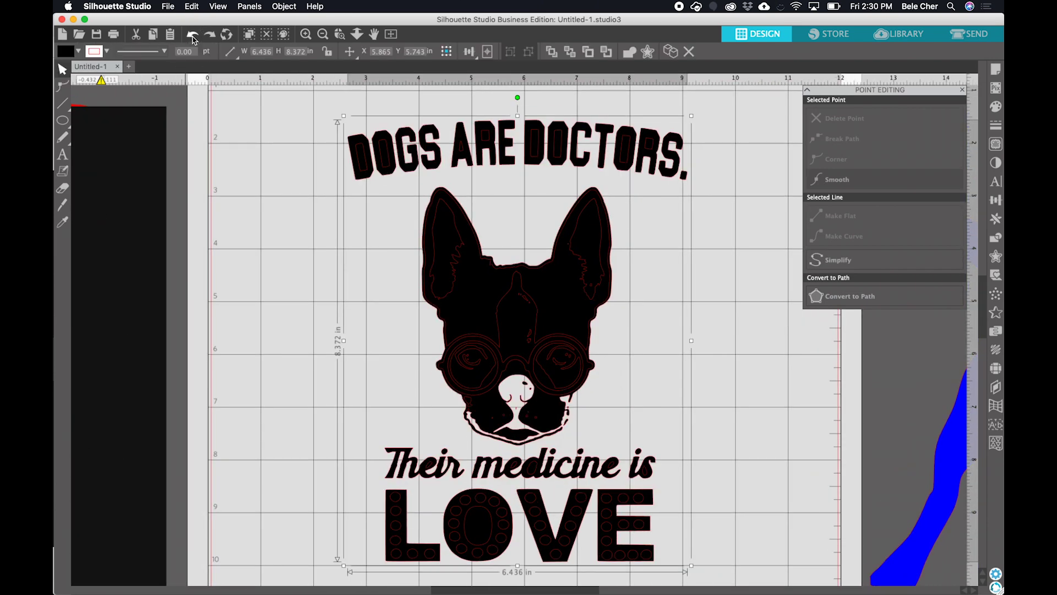
left_click(193, 35)
left_click(192, 35)
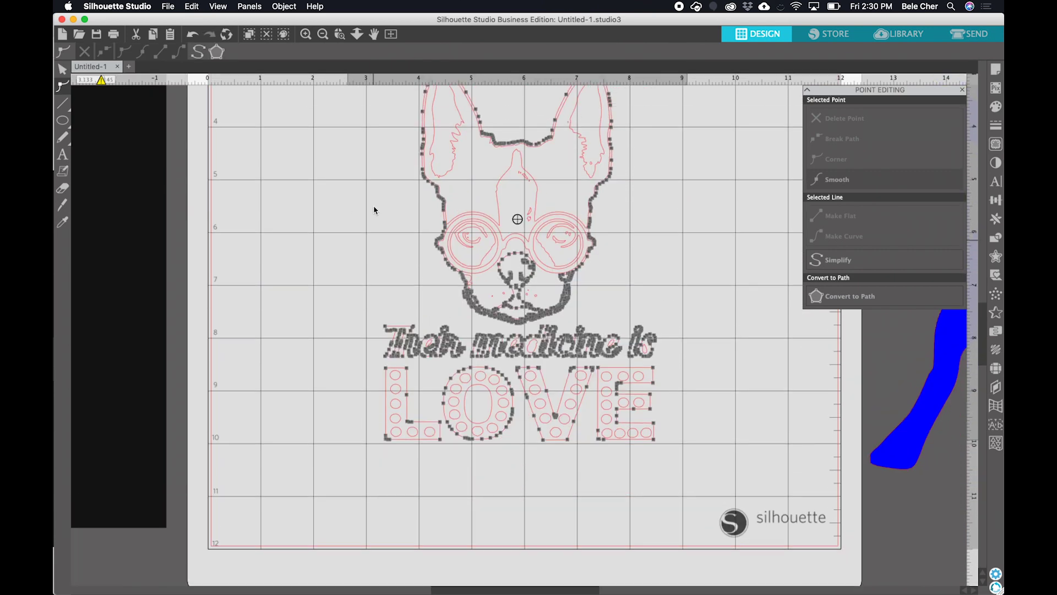
scroll(374, 209, "up", 2)
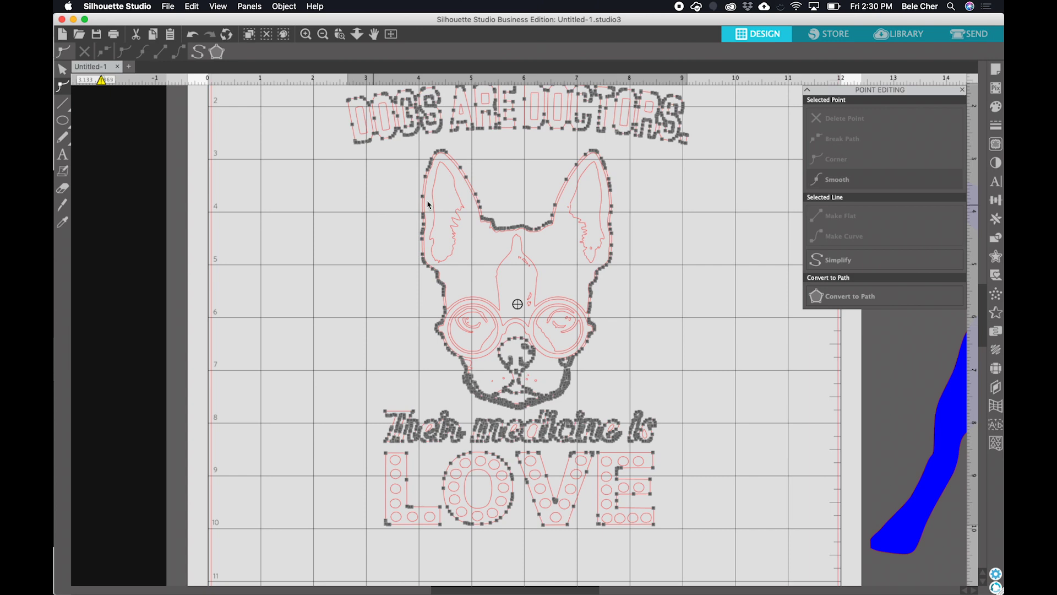
left_click(681, 232)
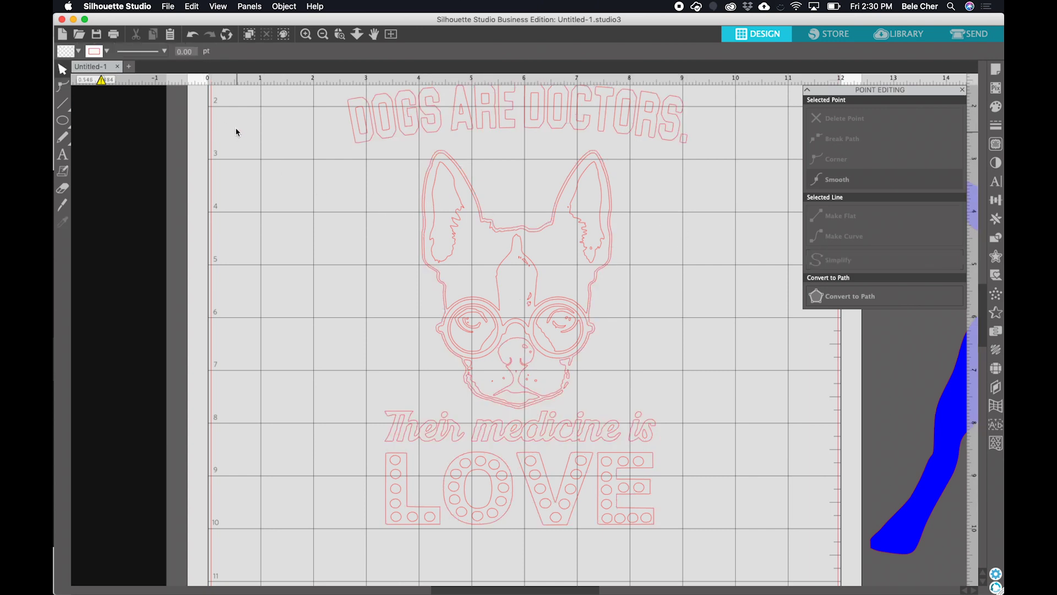
- Delete the original black "Dogs Are Doctors" image beside the mat
scroll(237, 131, "up", 1)
left_click(324, 35)
left_click(324, 35)
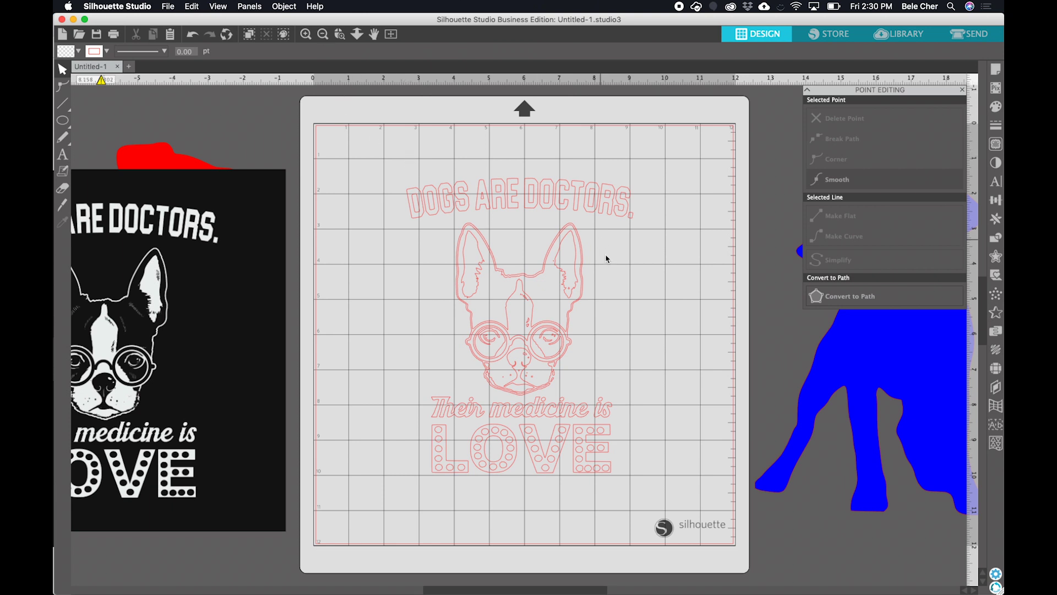
left_click(272, 334)
key("Delete")
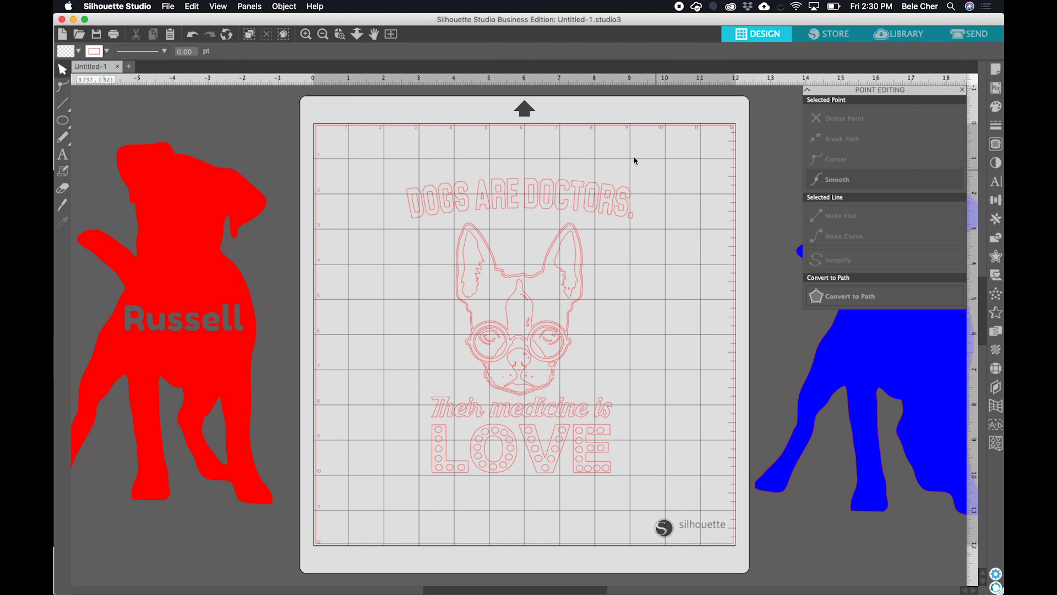
left_click(564, 288)
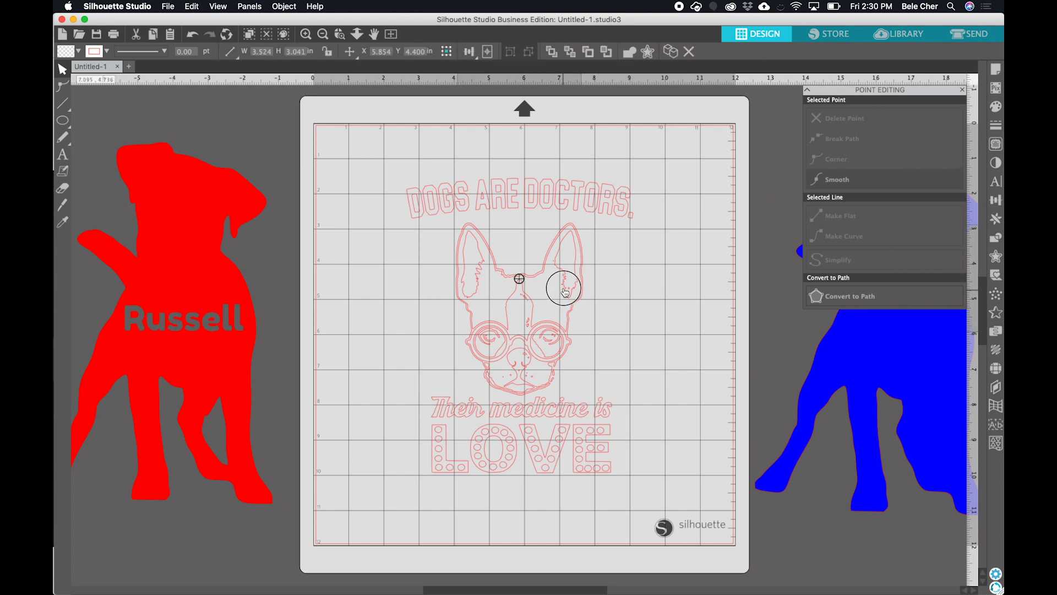
left_click(587, 284)
key("super+z")
key("super+z")
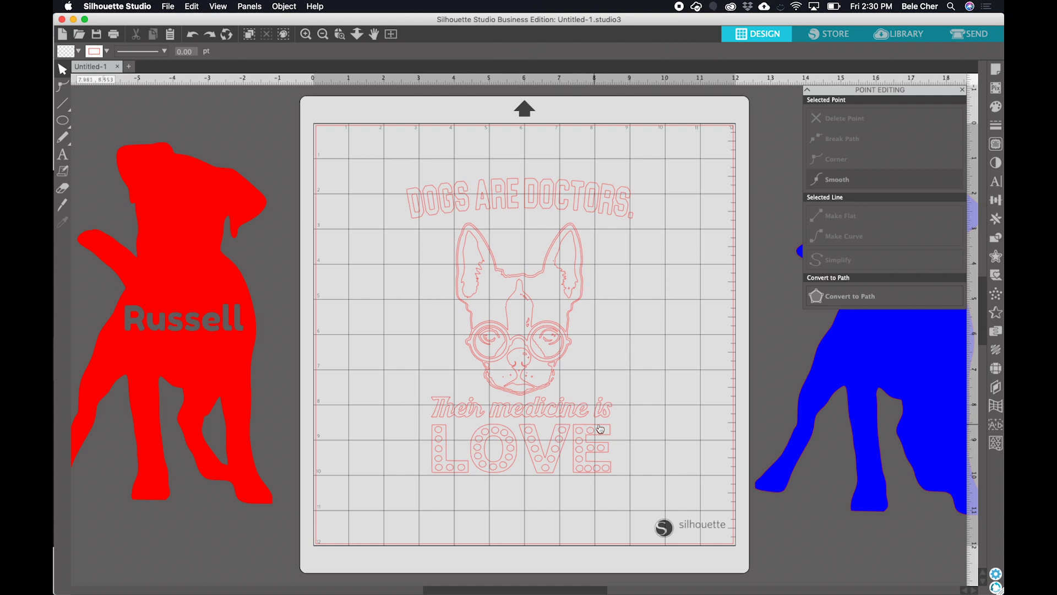
- Select all the traced text and dog pieces together and move the whole design slightly to the right on the mat
double_click(527, 428)
left_click(639, 442)
left_click_drag(637, 485, 392, 170)
mouse_move(570, 189)
left_mouse_down()
mouse_move(483, 189)
mouse_move(579, 188)
left_mouse_up()
left_click(689, 200)
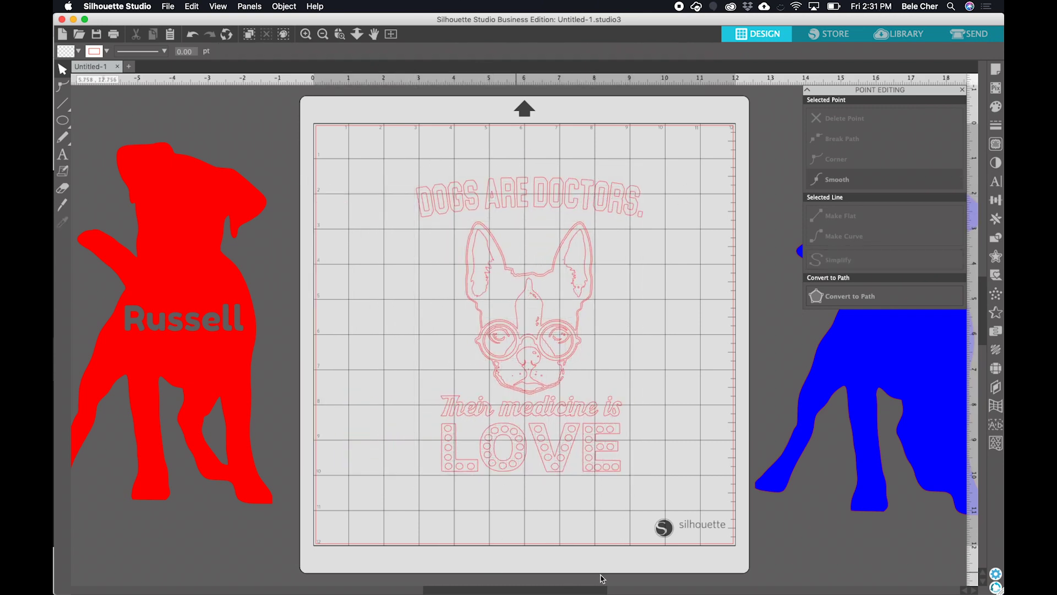
left_click(537, 448)
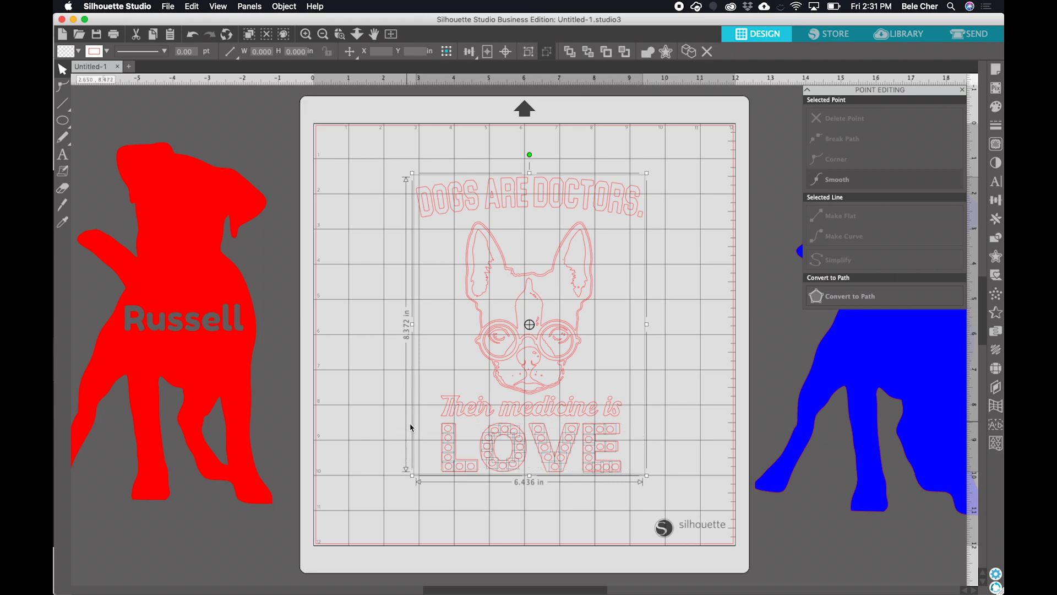
left_click_drag(452, 448, 538, 466)
key("super+z")
left_click(357, 461)
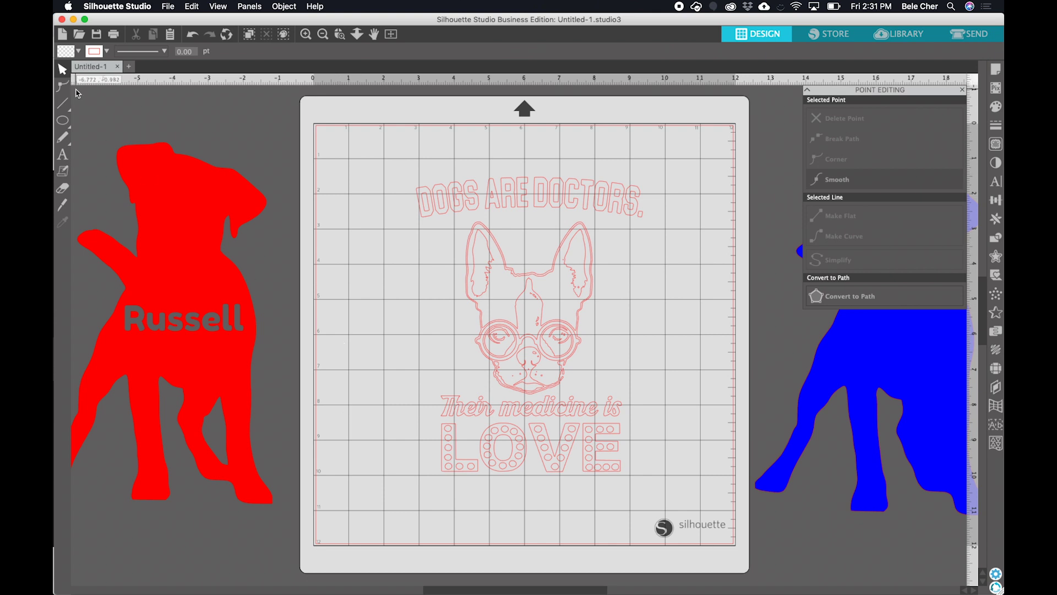
- Try slicing the traced design with the solid Knife along a straight line between the dog's chin and "Their medicine is"
mouse_move(67, 141)
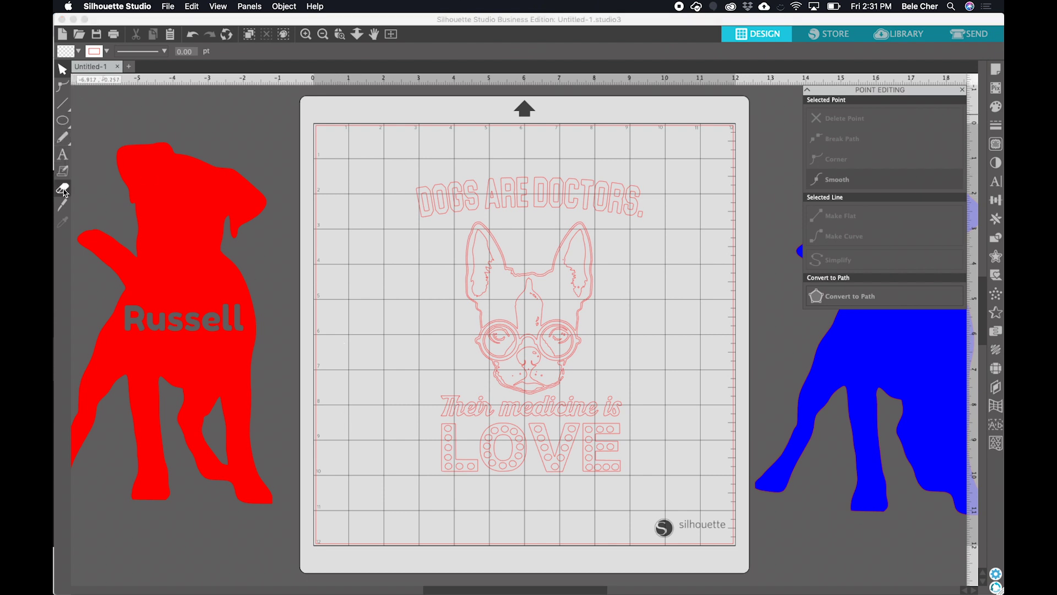
left_click(64, 212)
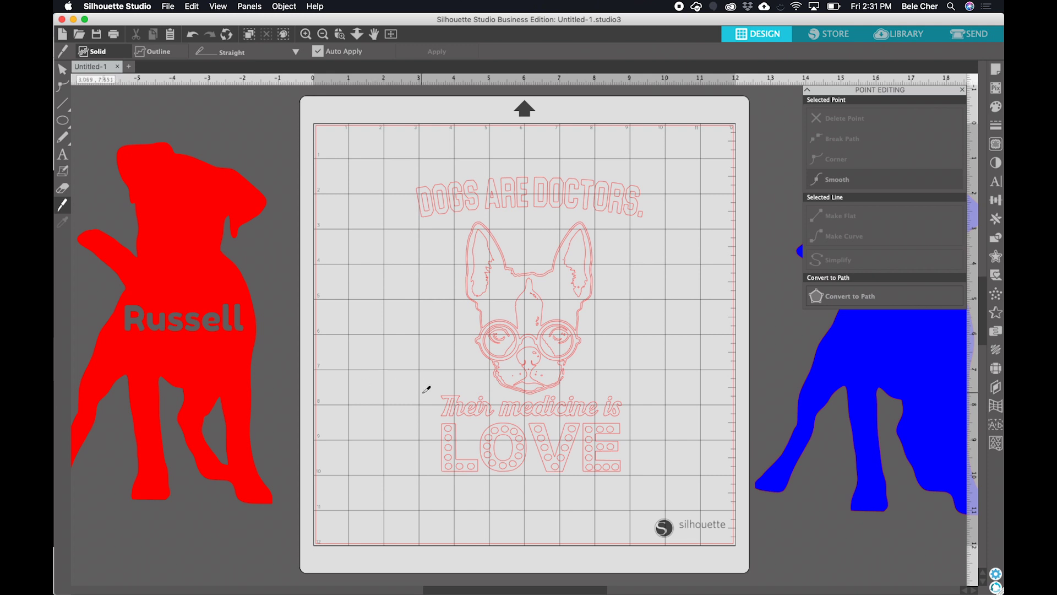
left_click_drag(430, 394, 631, 396)
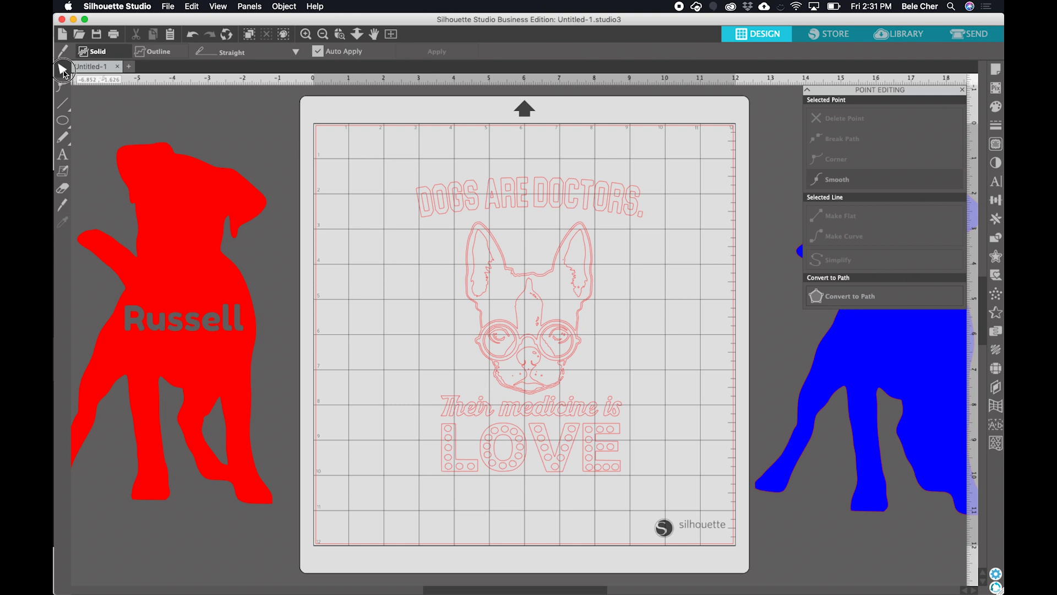
left_click(62, 70)
- Move the "Their medicine is LOVE" lettering down and to the left, clear of the dog head
left_click(596, 413)
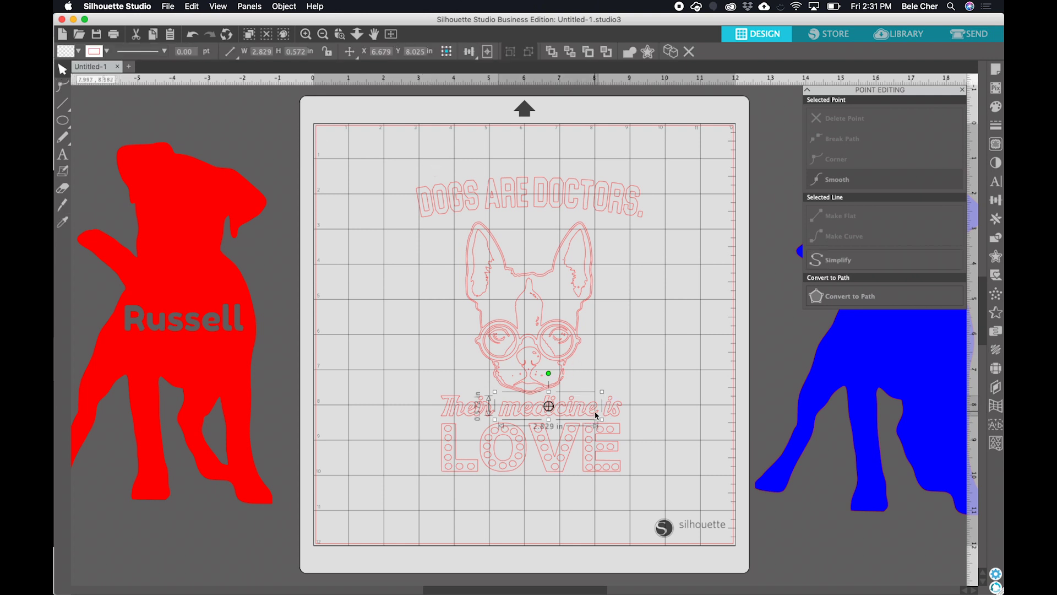
left_click(633, 410)
left_click_drag(399, 410, 516, 477)
- Group the "DOGS ARE DOCTORS." text with the dog head and move the group off the mat's right side
left_click_drag(620, 380, 656, 410)
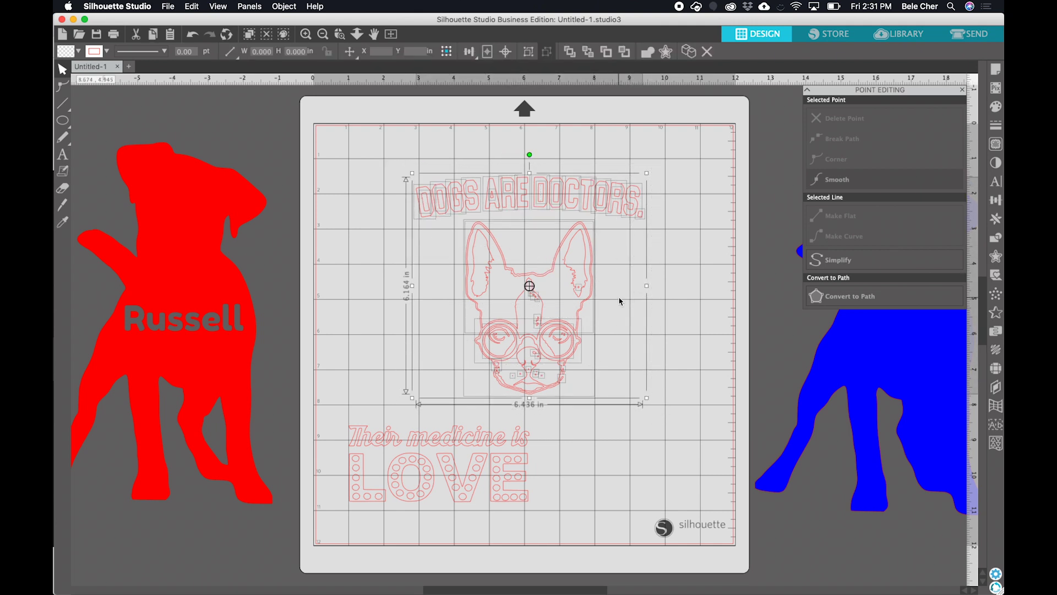
right_click(553, 270)
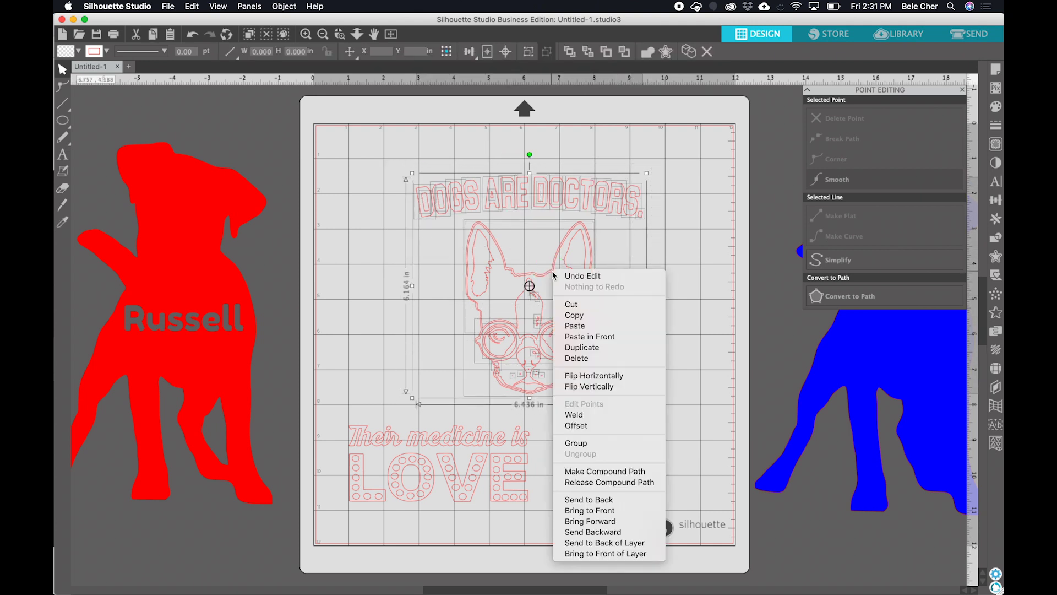
left_click(600, 443)
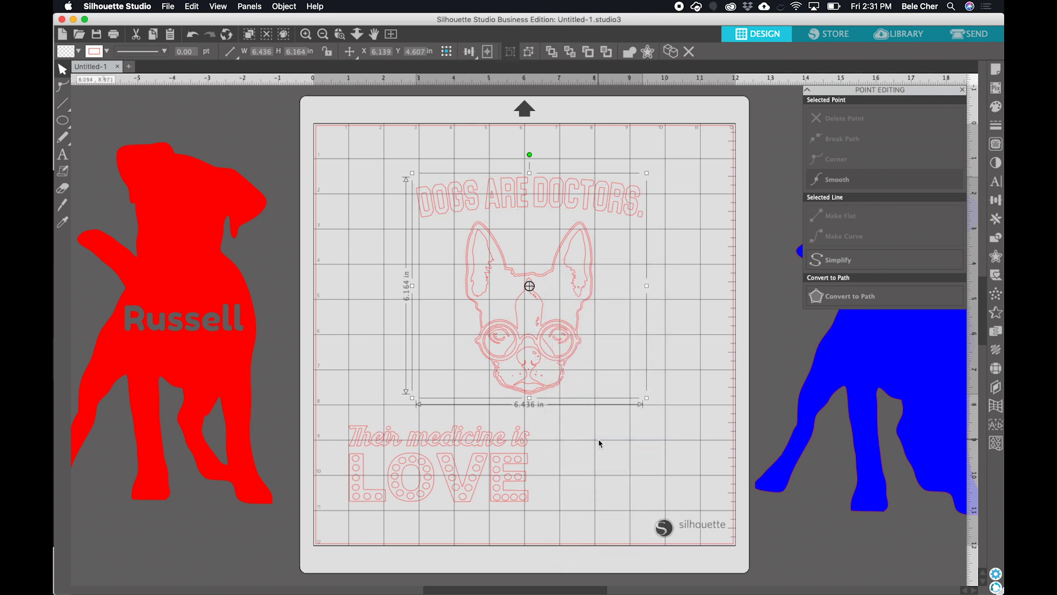
left_click_drag(560, 333, 829, 289)
- Move the "Their medicine is LOVE" lettering to the upper part of the mat and group all its pieces
left_click_drag(343, 412, 552, 521)
left_click_drag(497, 496, 545, 287)
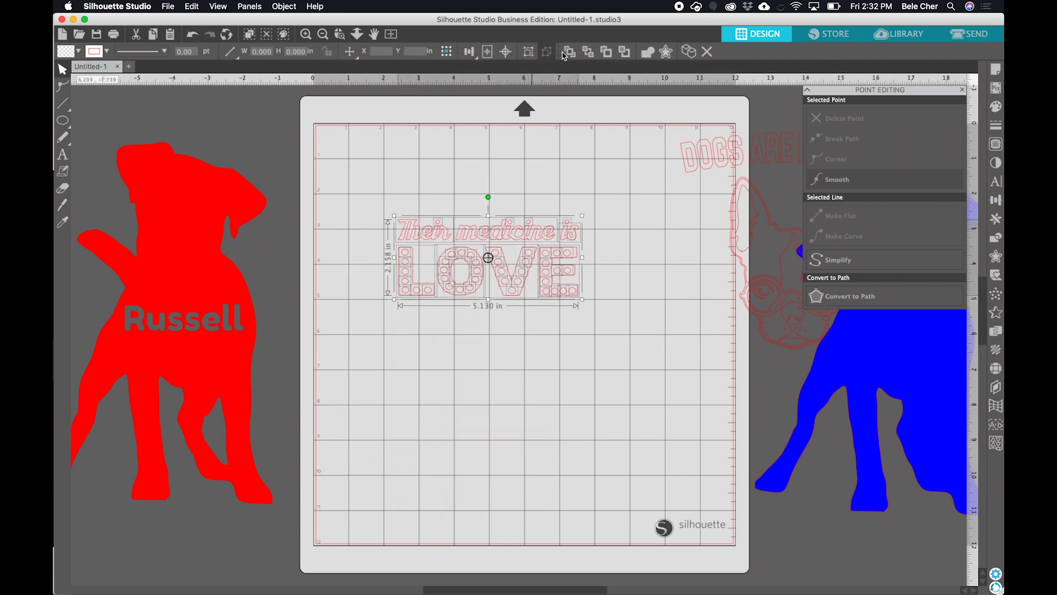
left_click(530, 53)
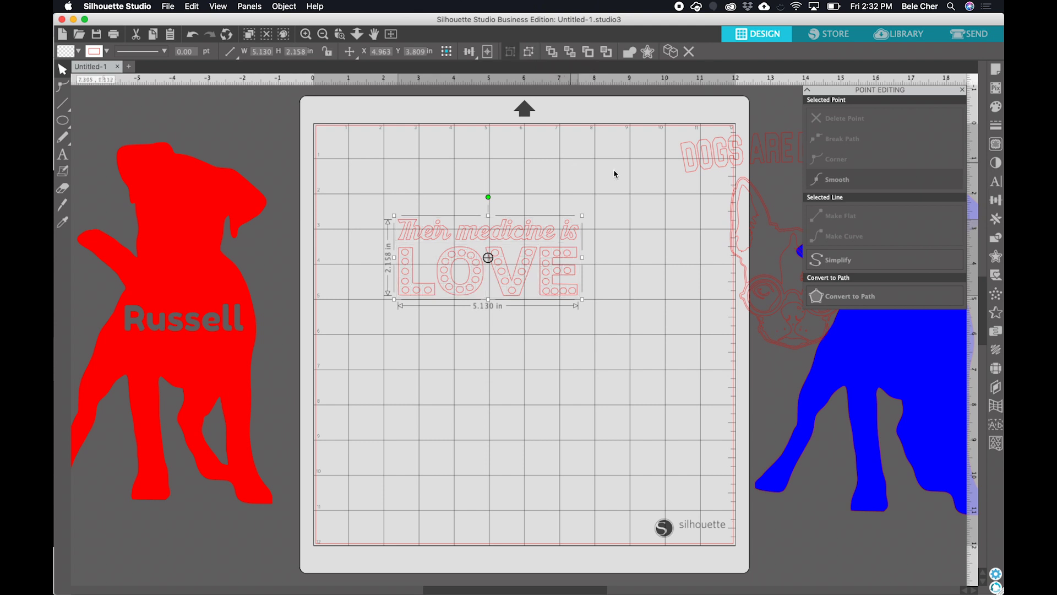
- Fill the grouped "Their medicine is LOVE" lettering with solid light blue
left_click(996, 106)
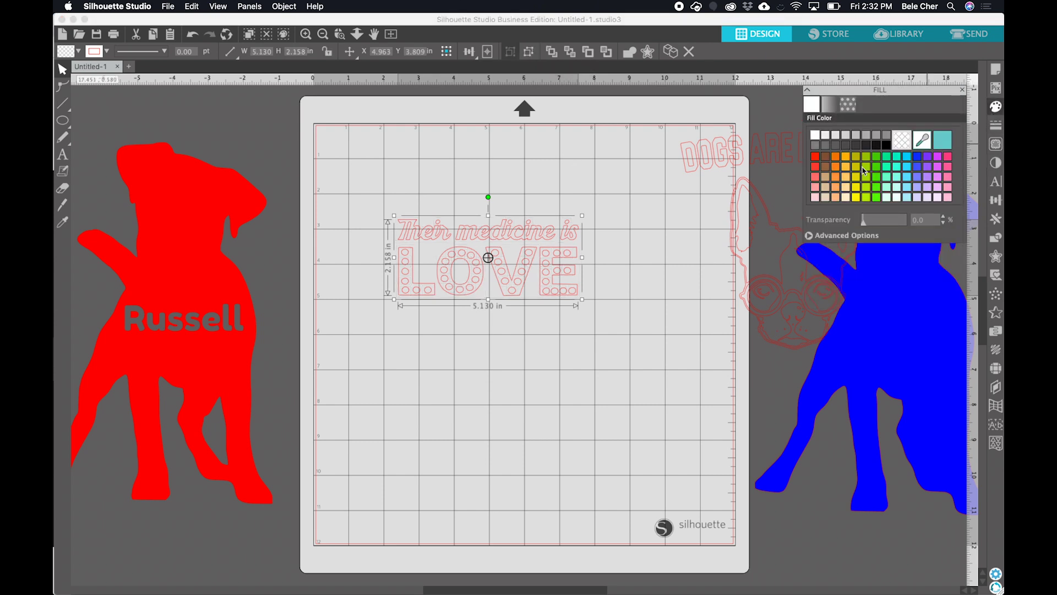
left_click(907, 158)
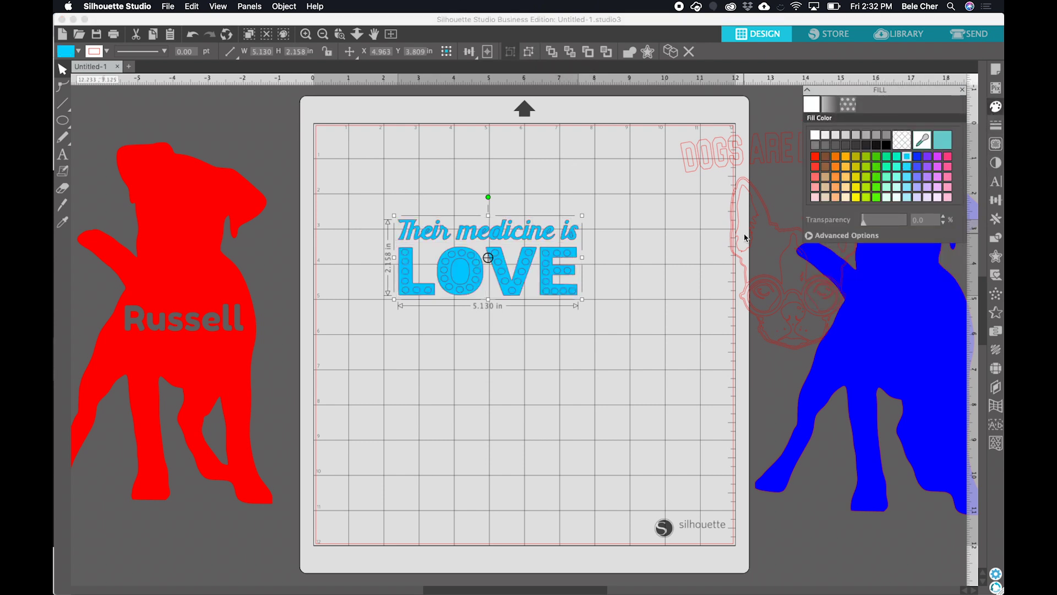
left_click(659, 272)
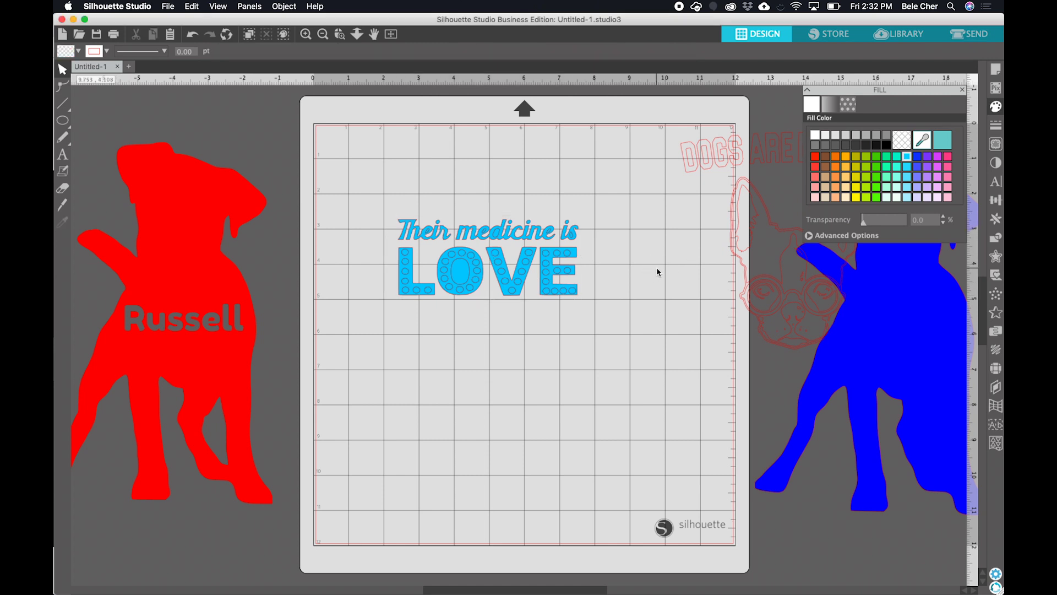
- Enlarge the blue lettering proportionally to about 9.3 in wide and reposition it centrally across the mat
left_click(522, 281)
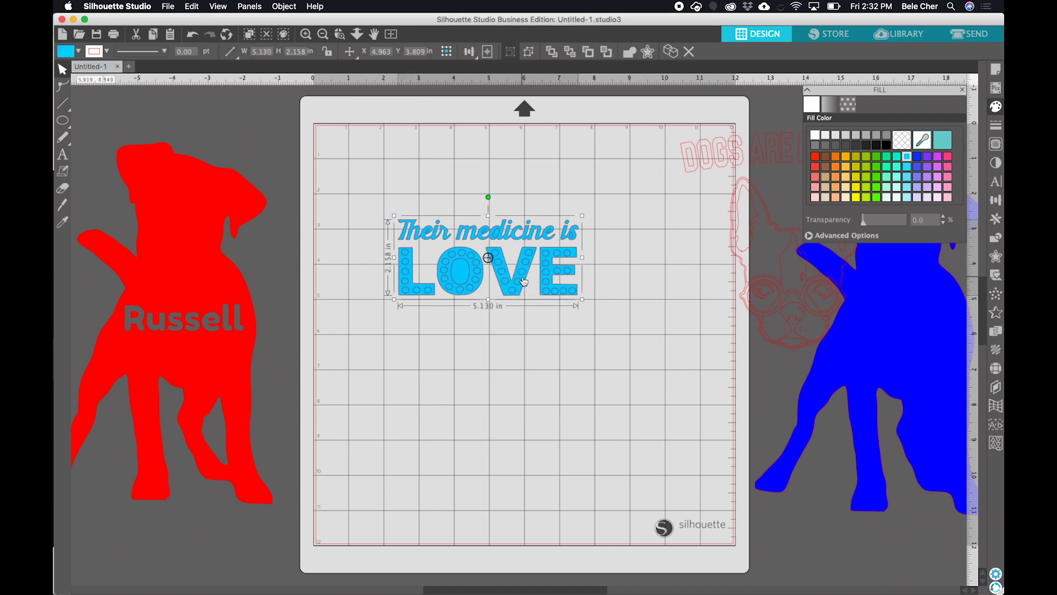
left_click_drag(582, 300, 709, 372)
left_click_drag(668, 341, 628, 334)
left_click(619, 404)
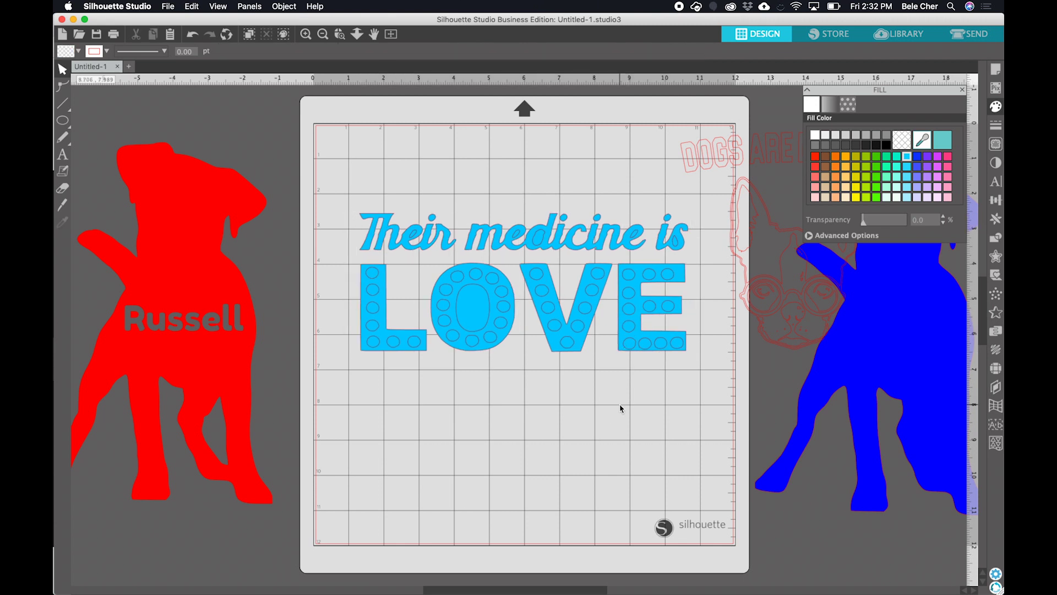
- Ungroup the blue lettering and subtract the small circles from the letter L of "LOVE"
left_click(466, 313)
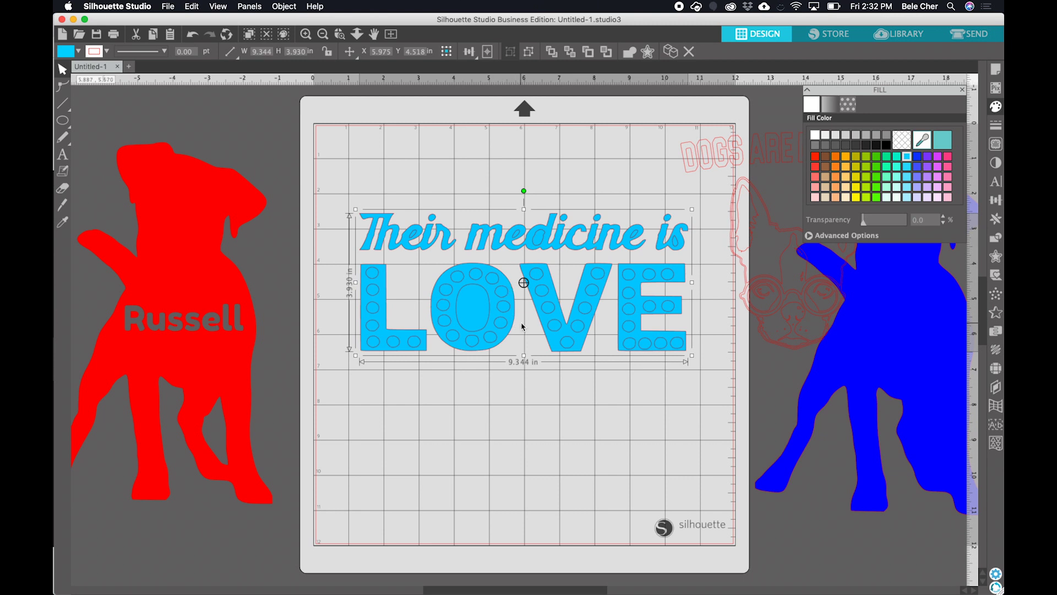
key("shift+super+g")
left_click(514, 371)
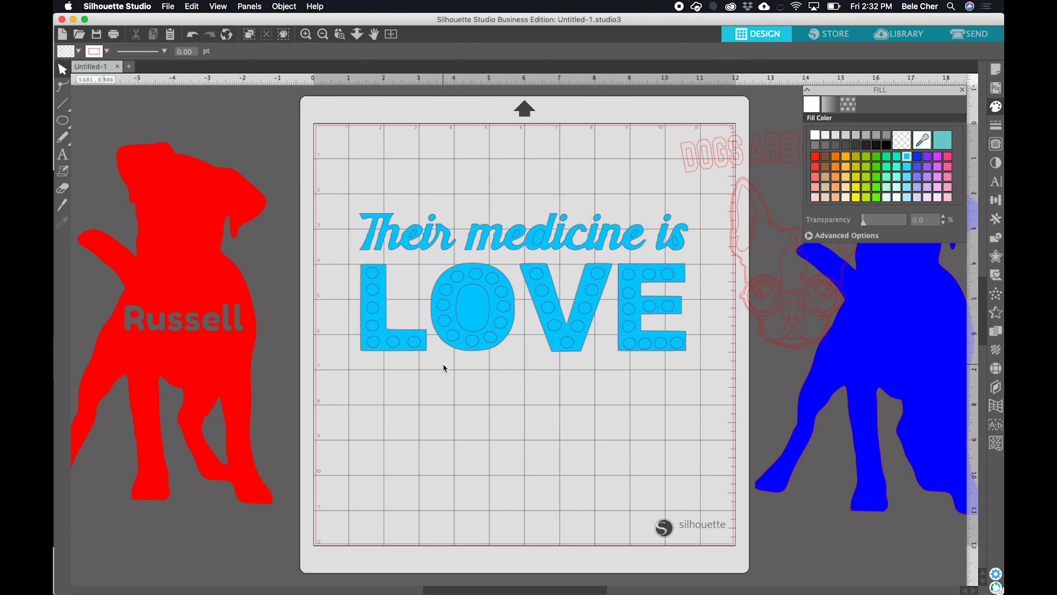
left_click(392, 344)
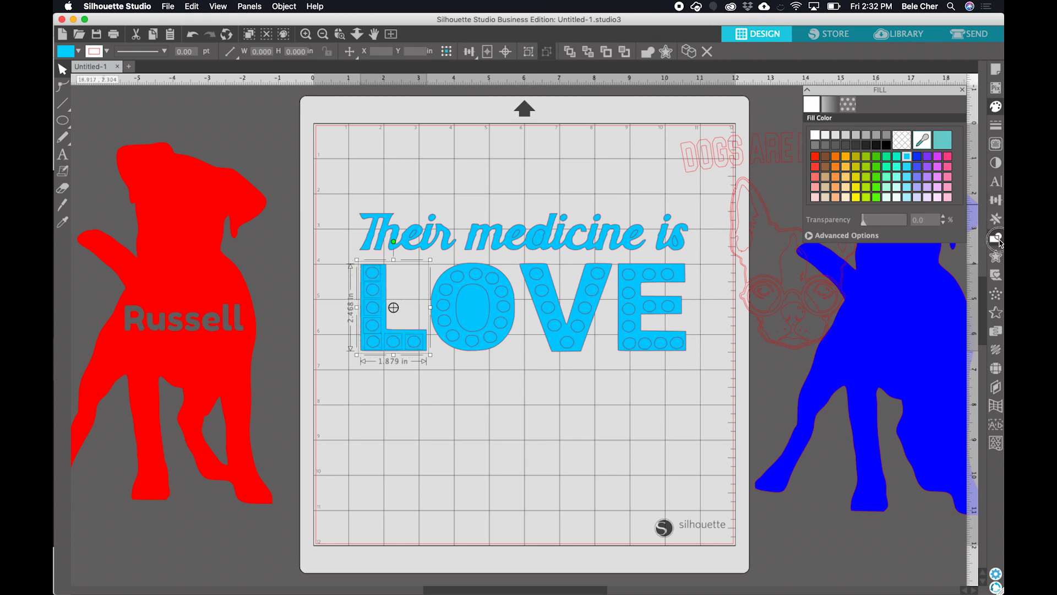
left_click(998, 240)
left_click(923, 120)
left_click(558, 381)
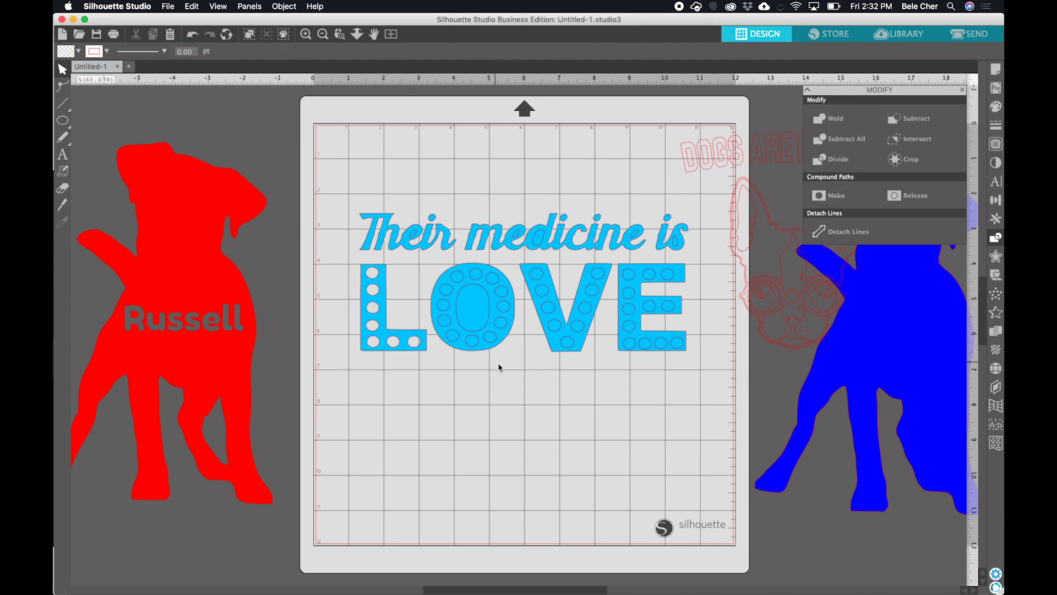
- Subtract the inner shapes from the letters O, V and E of "LOVE", one letter at a time
left_click(460, 342)
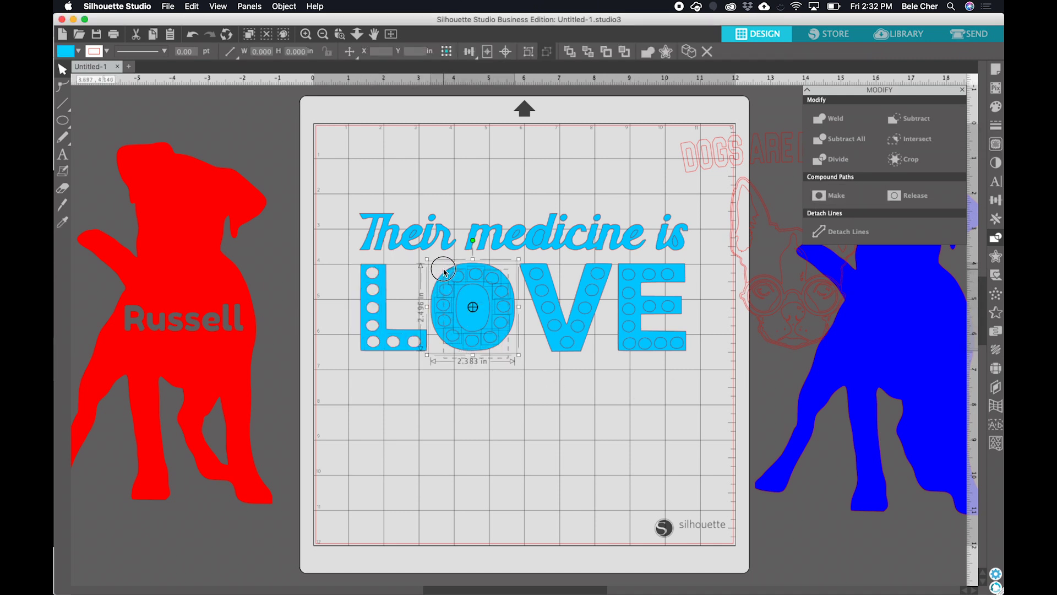
left_click(903, 118)
left_click(558, 291)
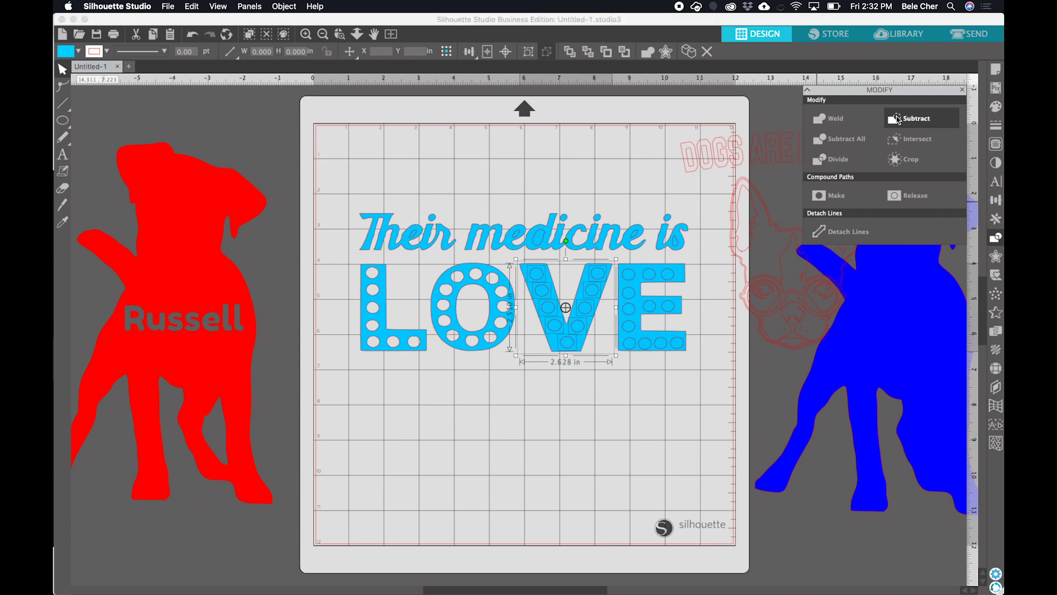
left_click(898, 118)
left_click(632, 291)
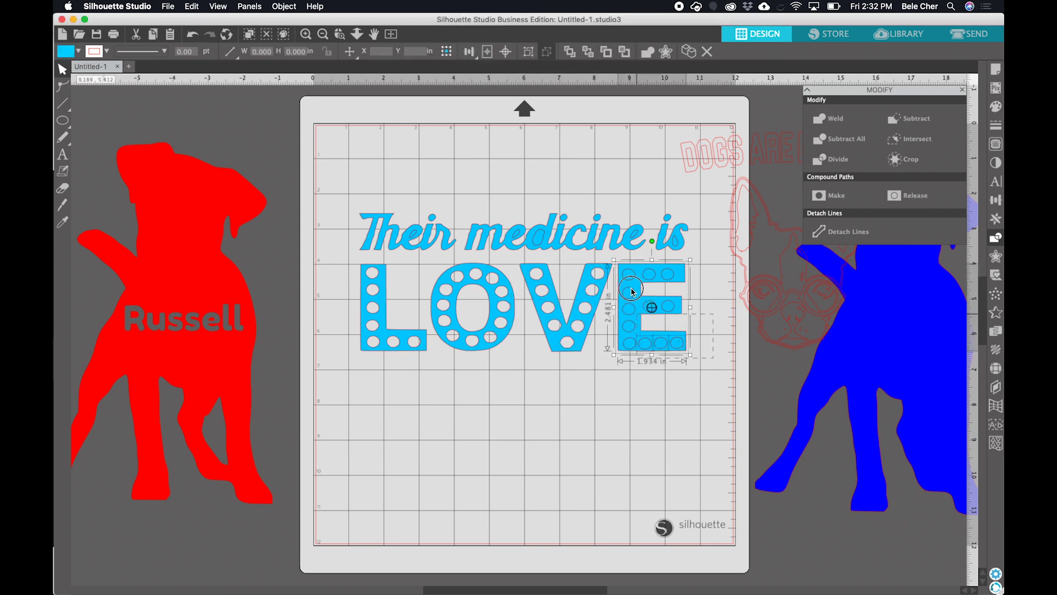
left_click(930, 118)
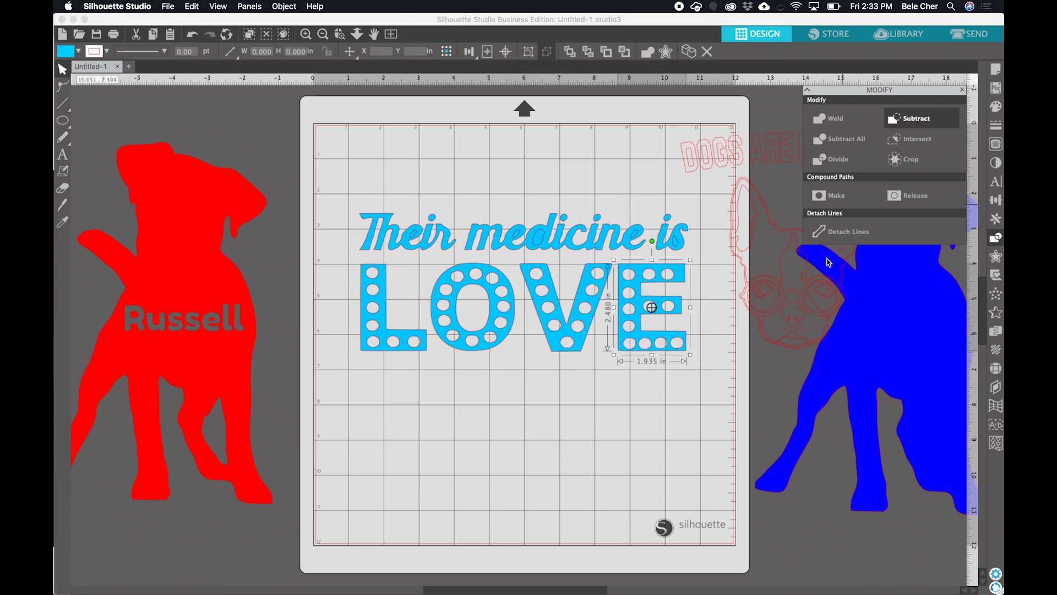
- Try to subtract the inner shapes from the script word "Their" and undo the subtraction
left_click(413, 237)
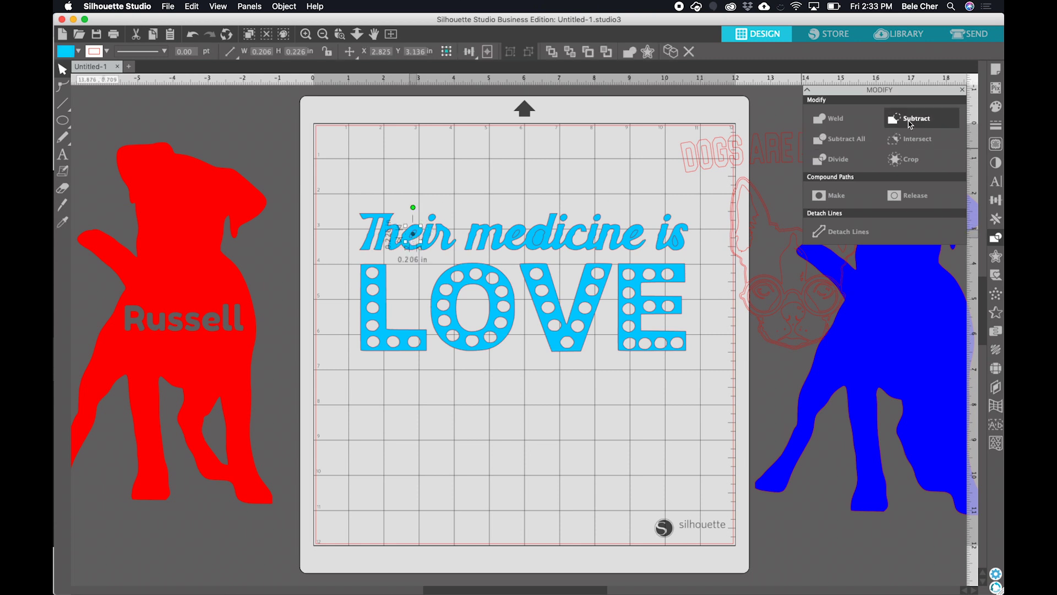
left_click(472, 209)
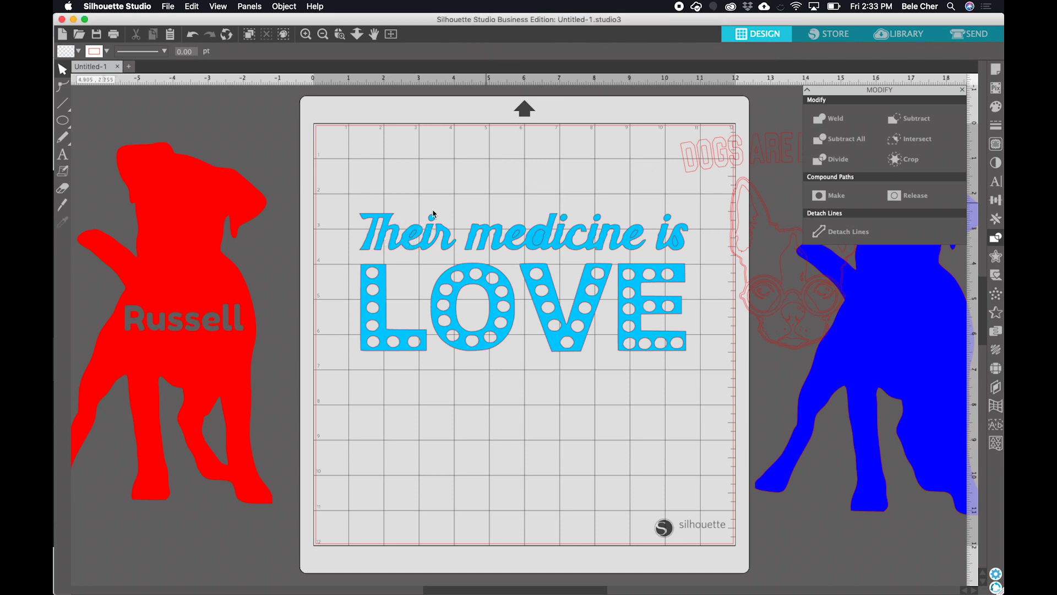
left_click(405, 218)
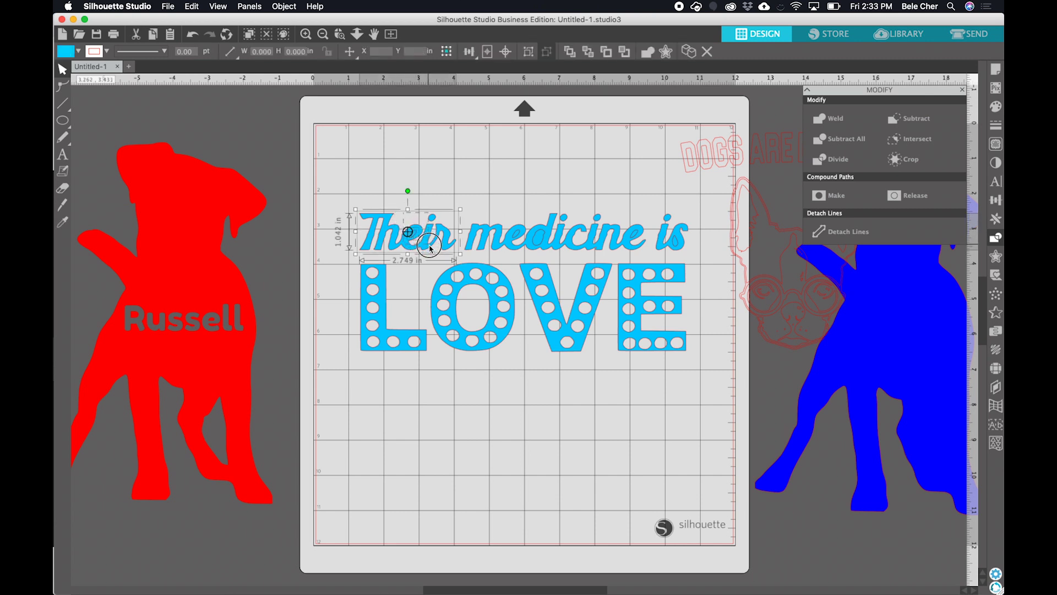
left_click(910, 118)
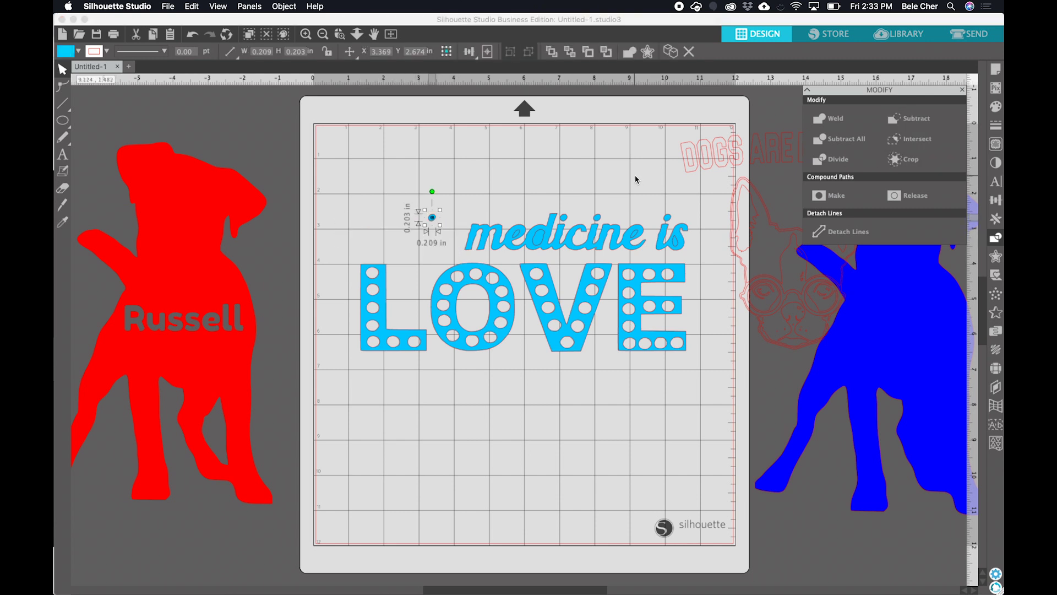
key("super+z")
- Try subtracting from "Their" with the inner shape of its "e" handled separately in the selection, and undo the changes
left_click(510, 192)
left_click(404, 217)
left_click(414, 237, "shift")
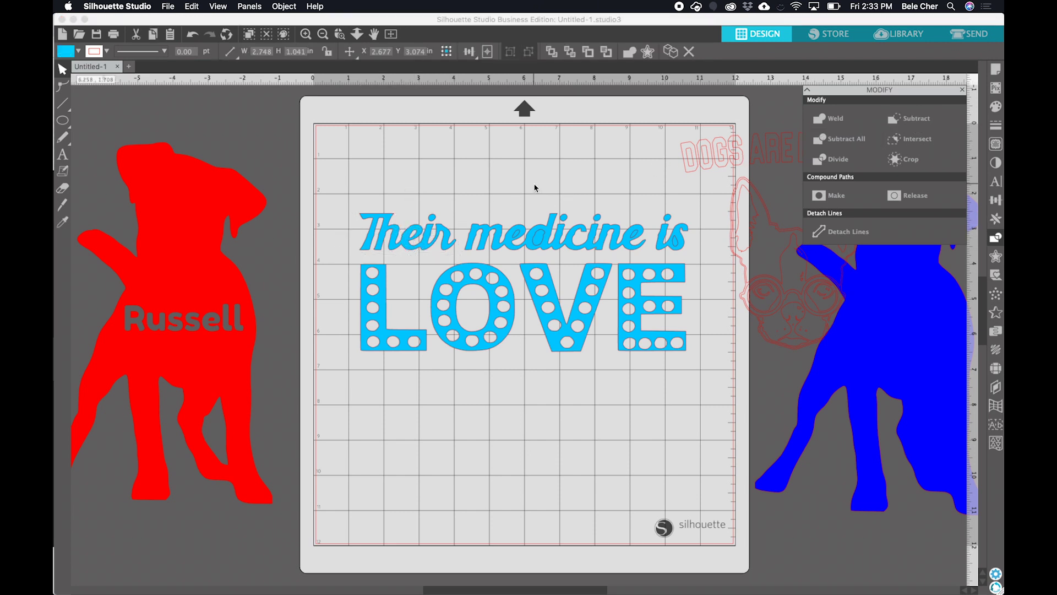
left_click(416, 210)
key("super+z")
key("super+z")
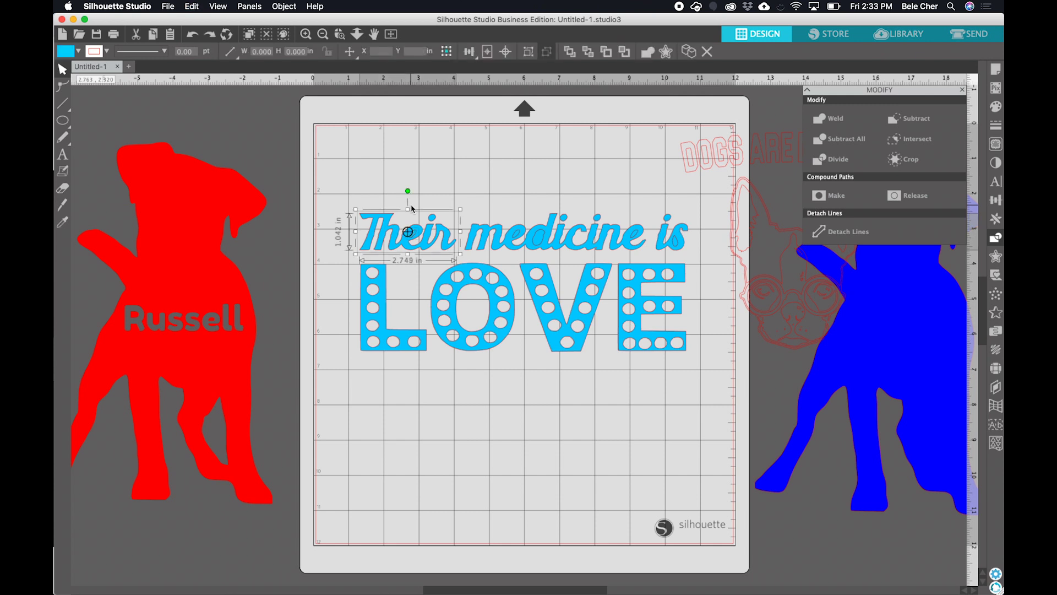
- Try the Subtract operation on all pieces of "Their" selected together and undo it
left_click(425, 198)
left_click_drag(385, 204, 438, 232)
left_click(907, 119)
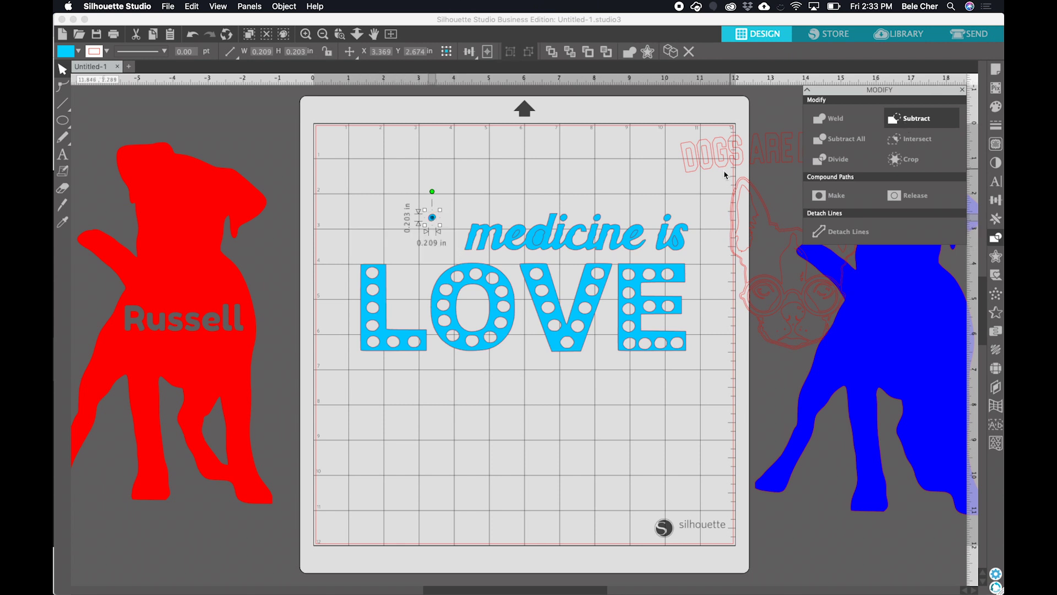
key("super+z")
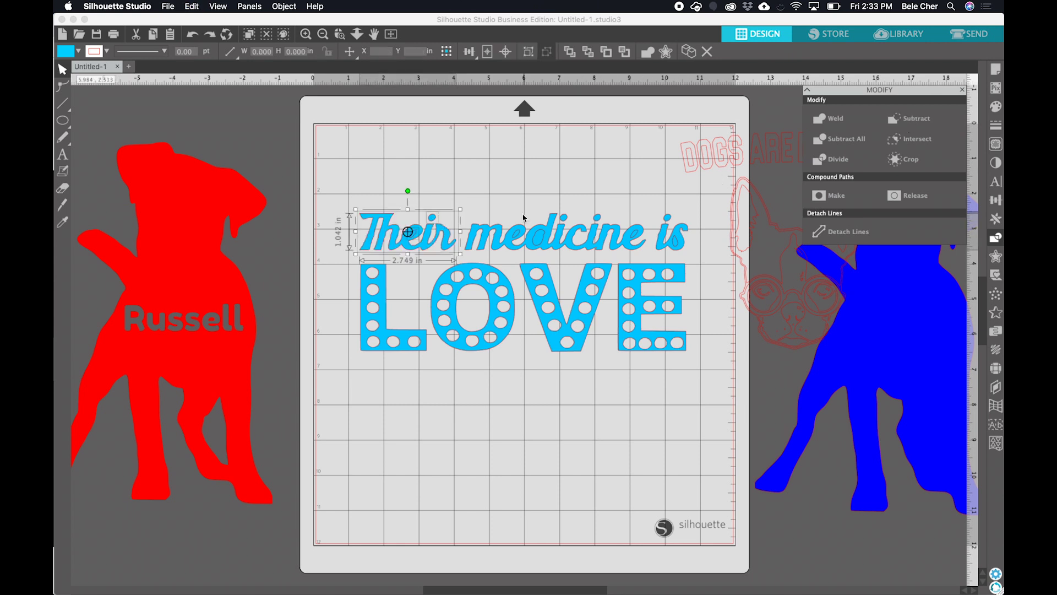
- Subtract the inner shapes from the blue script word "Their"
left_click(490, 196)
left_click(408, 226)
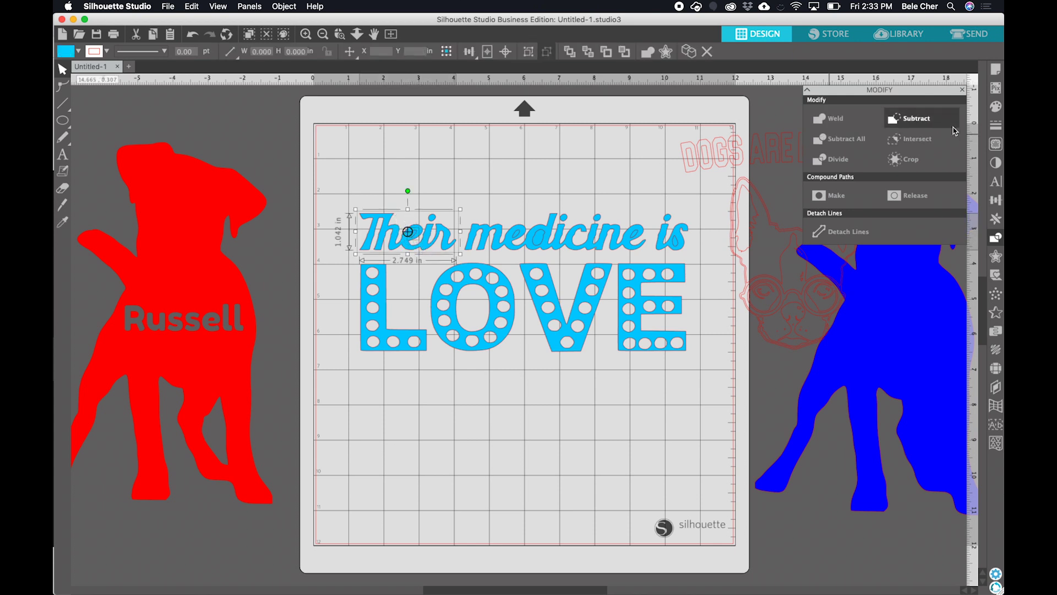
left_click(520, 189)
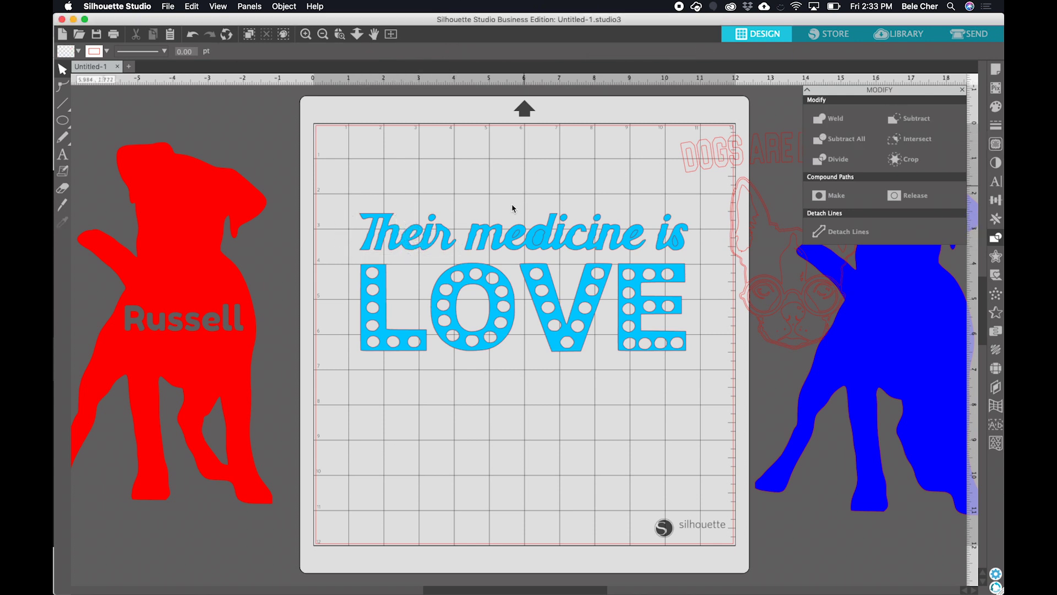
- Try to subtract the inner shapes from the script word "medicine" and undo the result
left_click(518, 234)
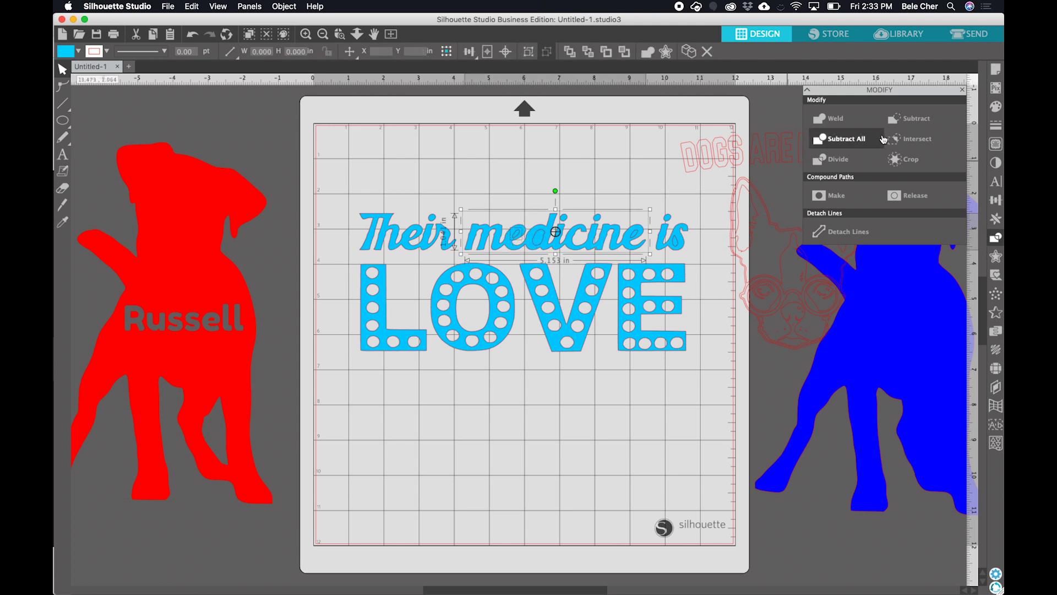
left_click(907, 124)
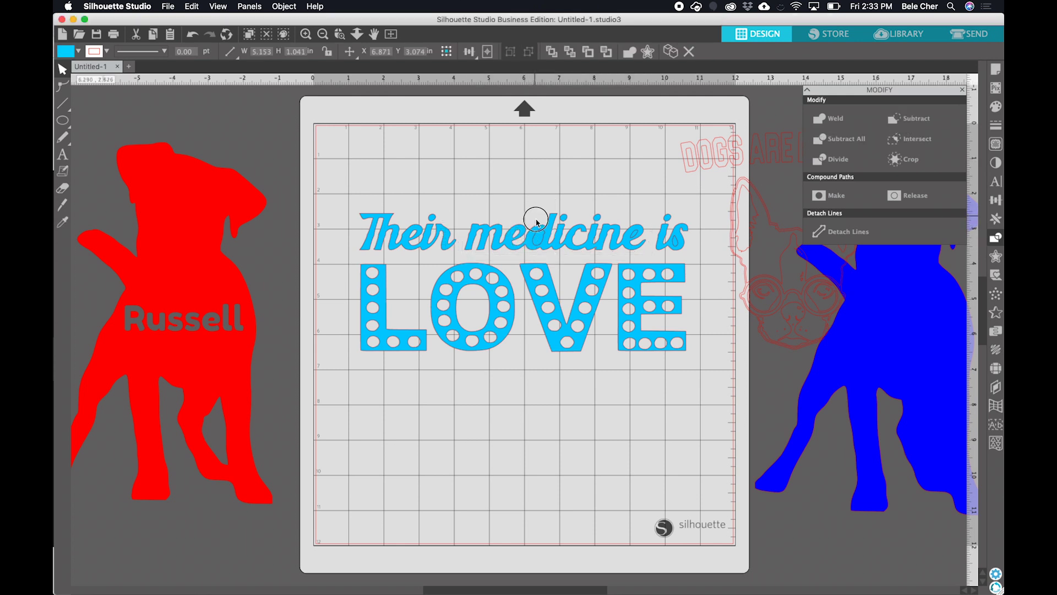
left_click(915, 145)
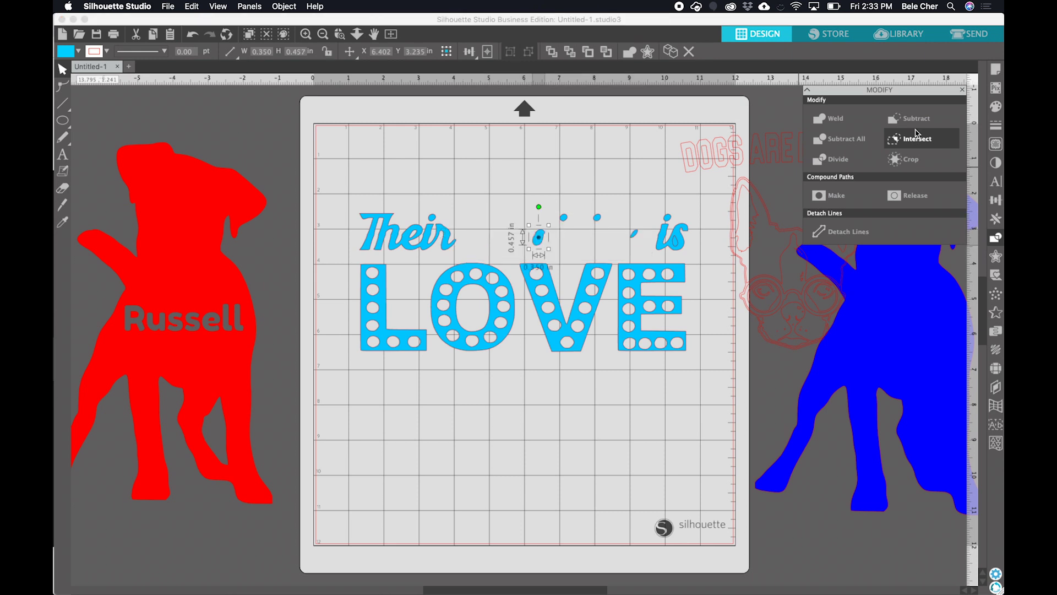
key("super+z")
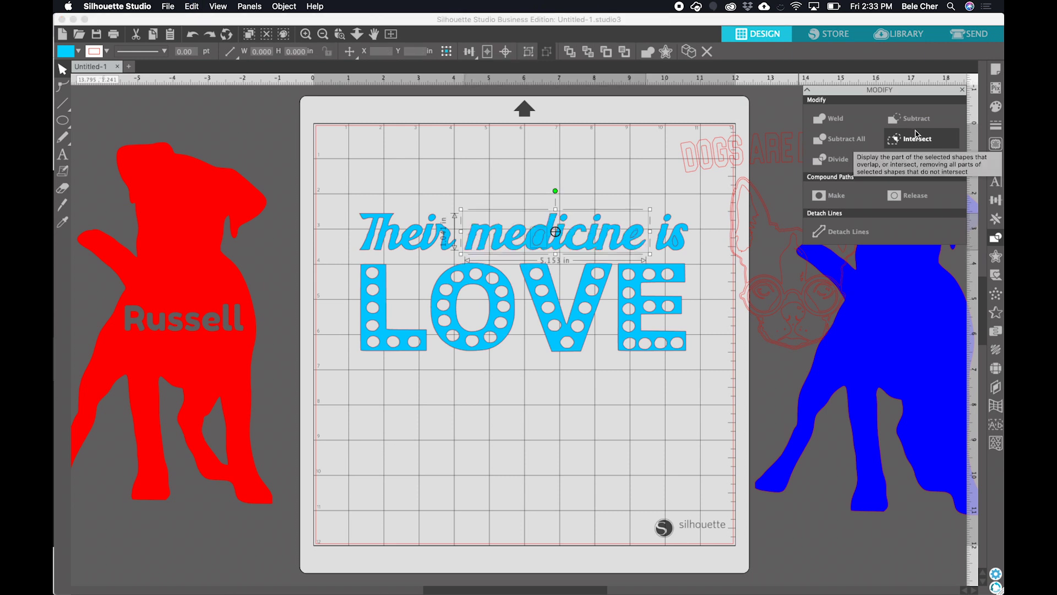
- Subtract the inner shapes from the script words "medicine" and "is", one word at a time
left_click(936, 119)
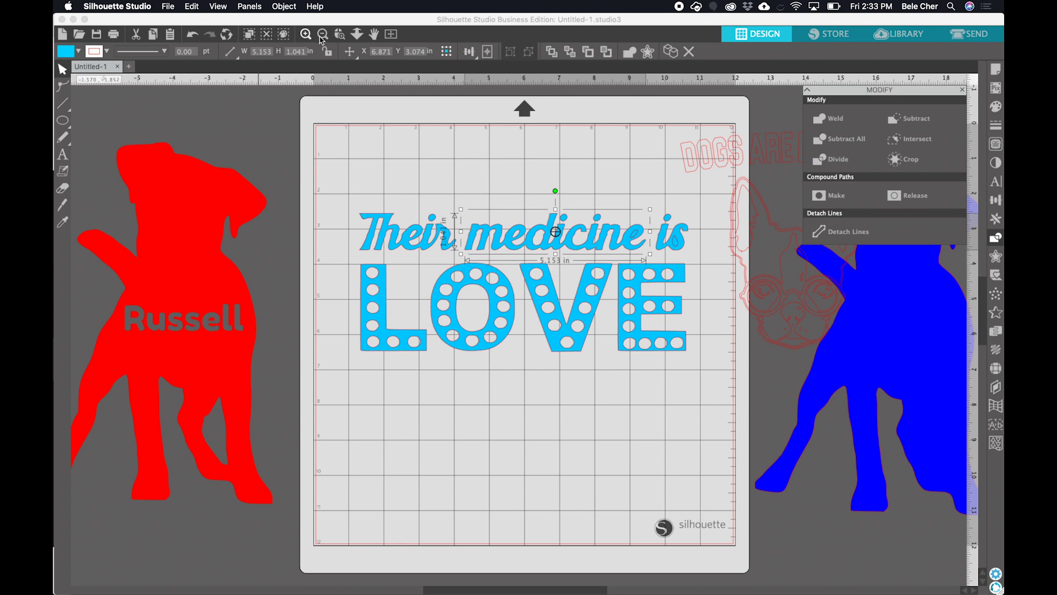
left_click_drag(611, 200, 641, 239)
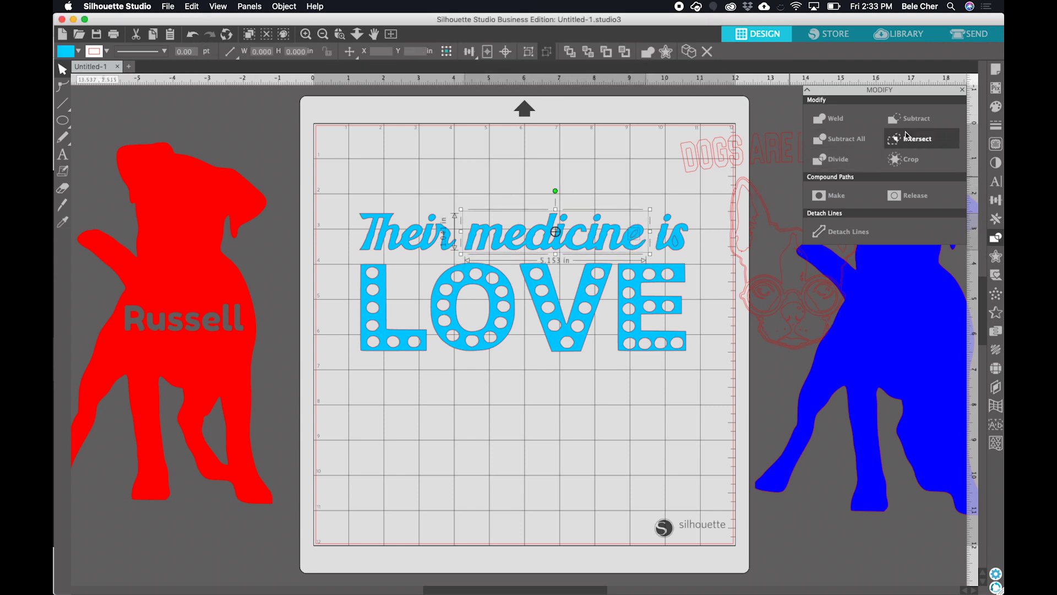
left_click(905, 138)
left_click_drag(661, 201, 687, 245)
left_click_drag(709, 253, 675, 242)
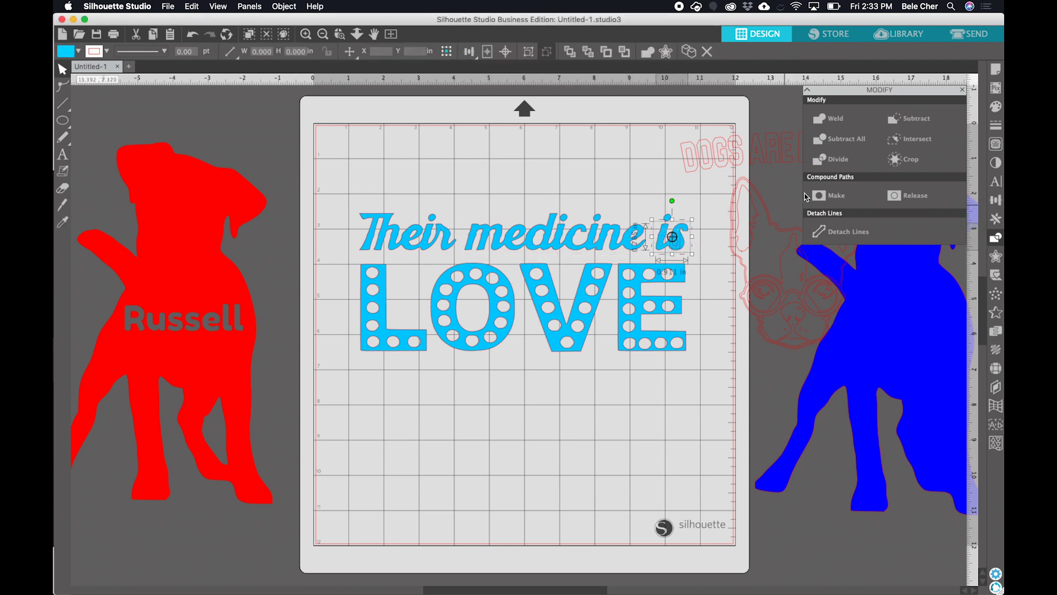
left_click(681, 151)
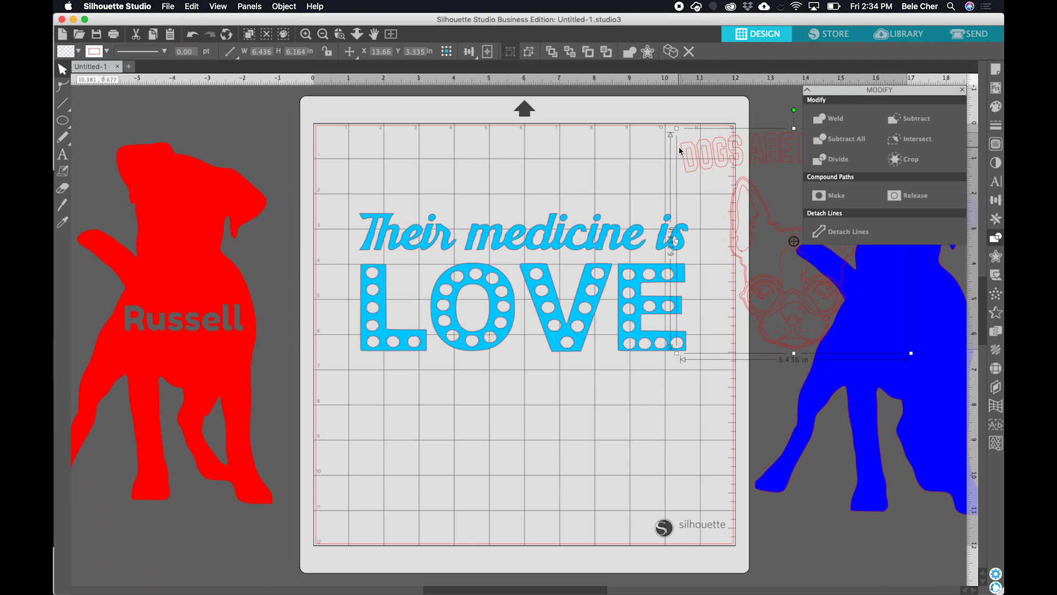
- Group the pieces of each script word, "Their", "medicine" and "is", into a separate group per word
left_click_drag(331, 187, 702, 381)
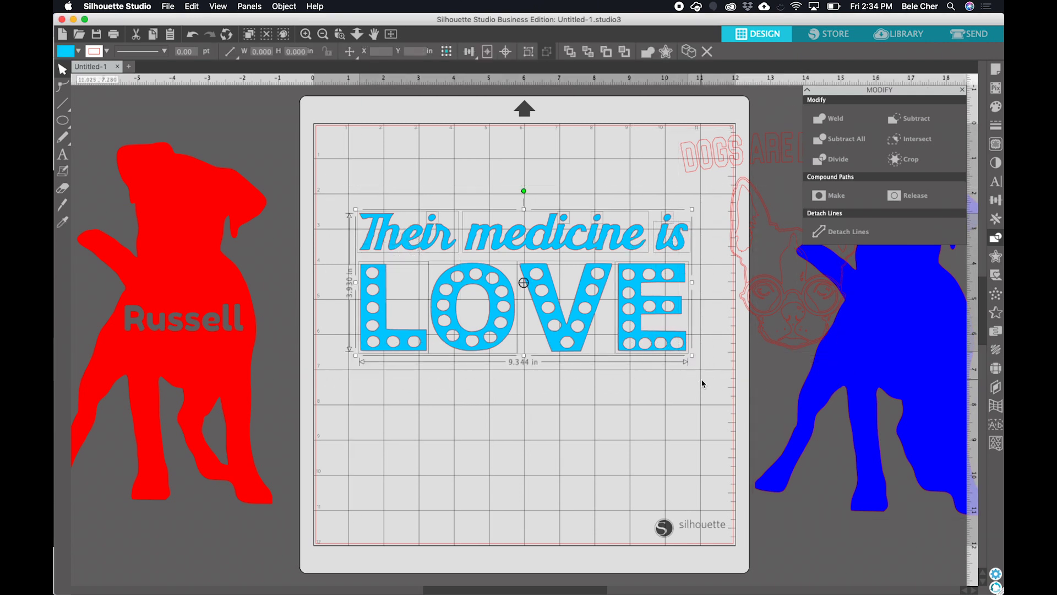
left_click(663, 413)
left_click_drag(413, 203, 451, 240)
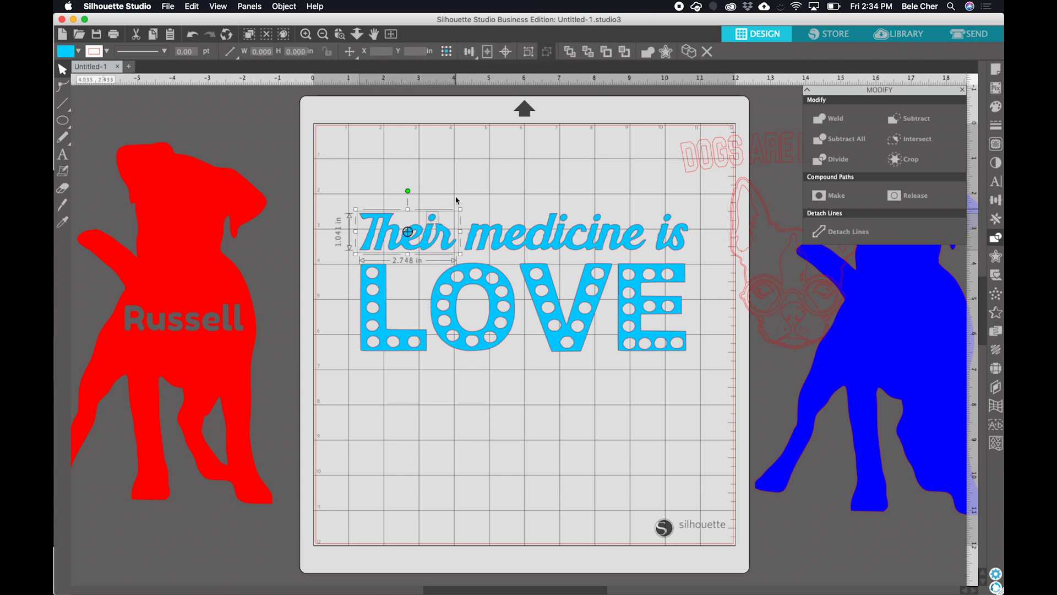
key("super+g")
left_click_drag(534, 212, 602, 239)
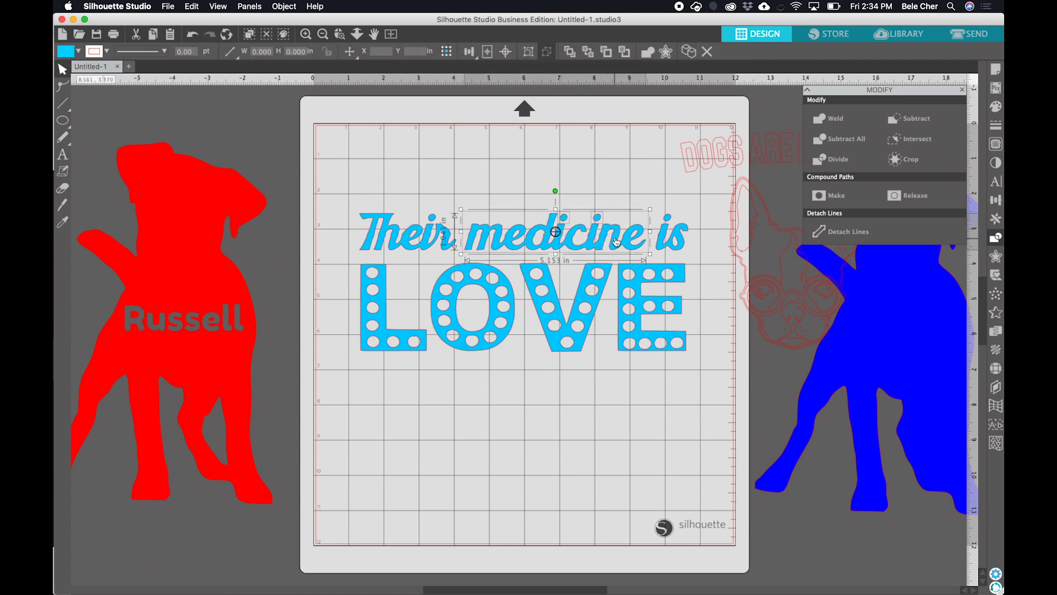
key("super+g")
left_click_drag(653, 204, 686, 247)
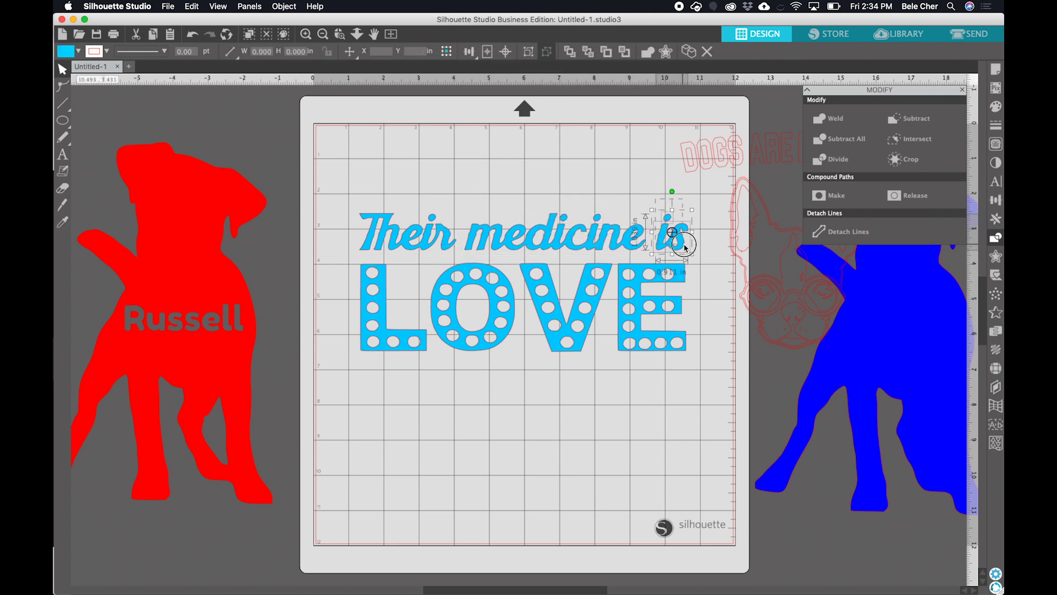
key("Delete")
key("super+z")
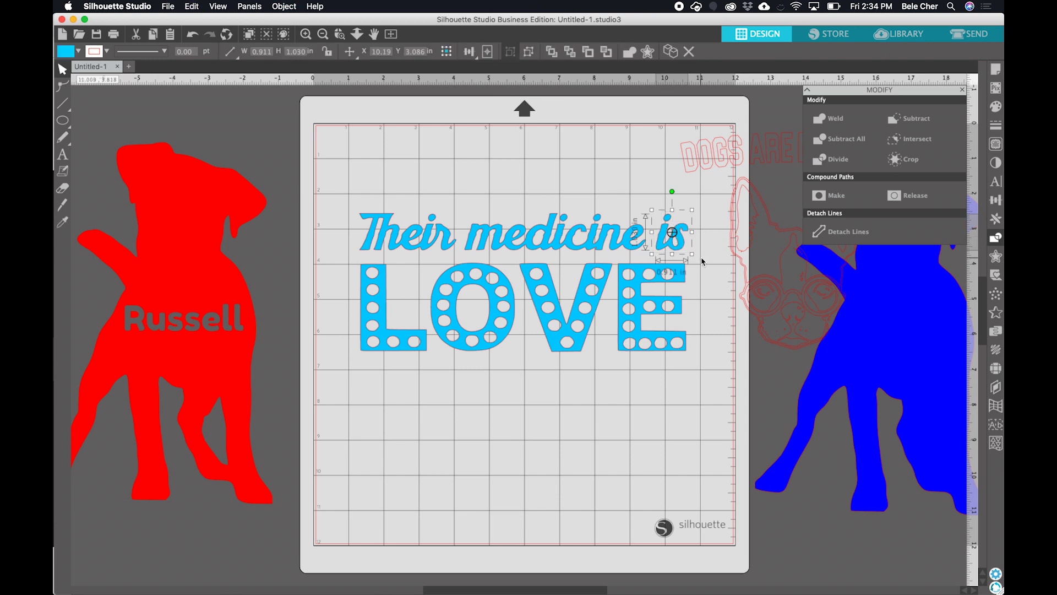
left_click(703, 262)
- Group the four letters of "LOVE" together
left_click_drag(692, 361, 436, 341)
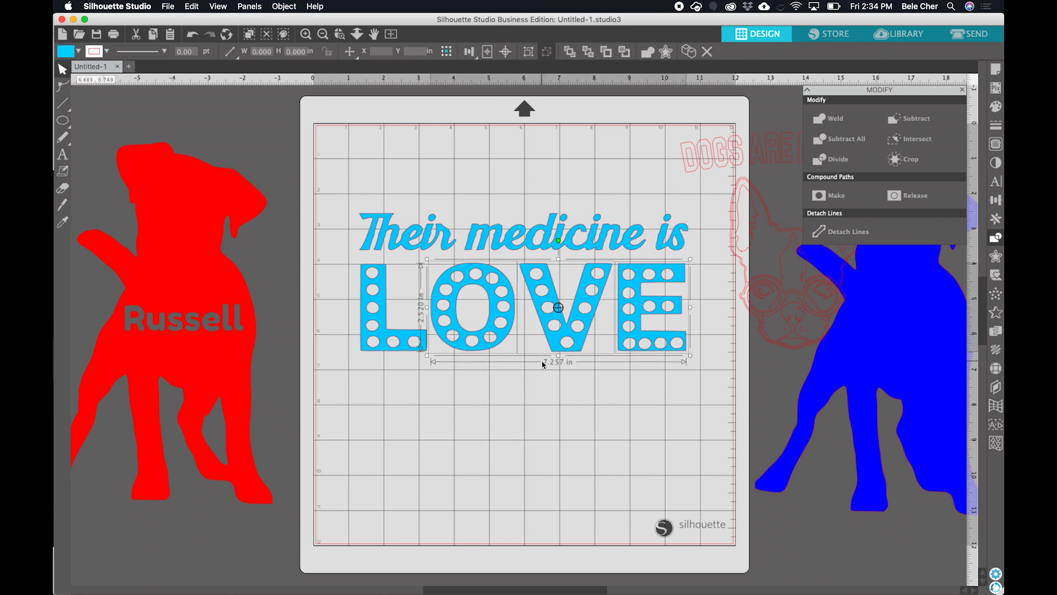
left_click_drag(700, 386, 354, 300)
key("super+g")
left_click(407, 413)
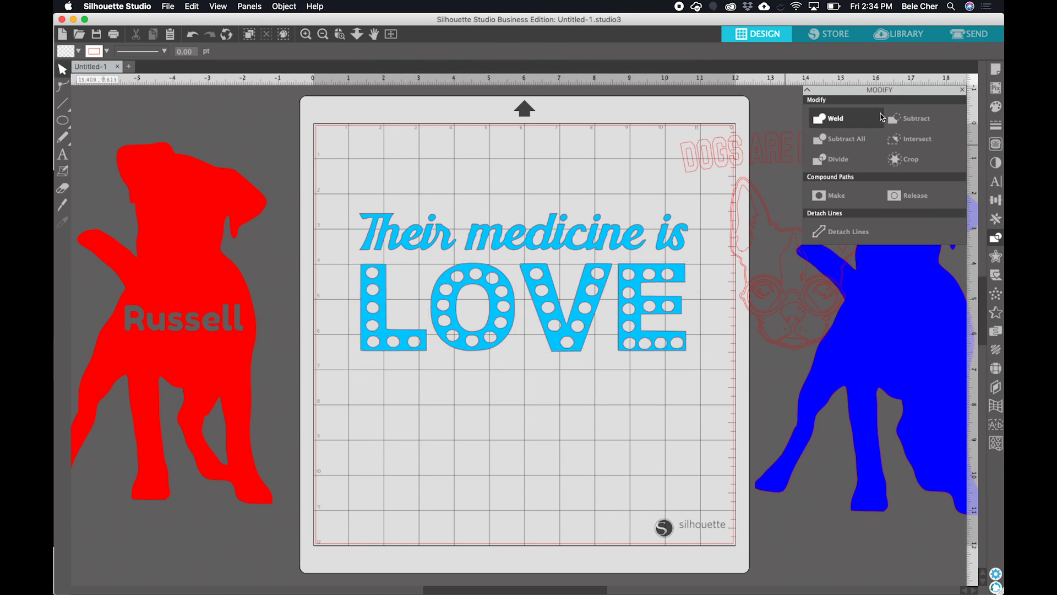
- Fill the word "Their" with pink and the grouped word "LOVE" with green
left_click(997, 108)
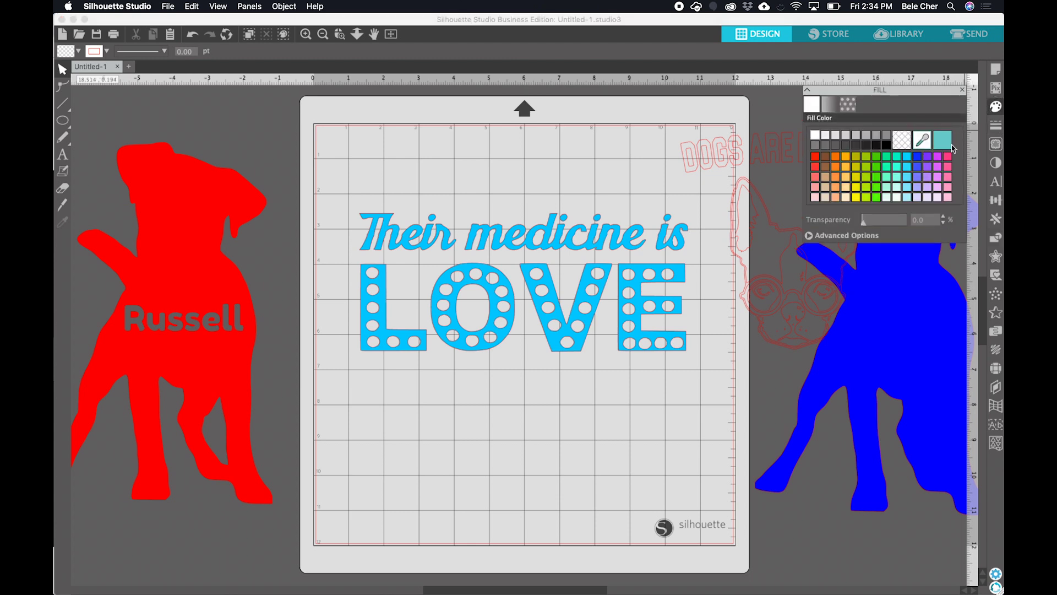
left_click(425, 234)
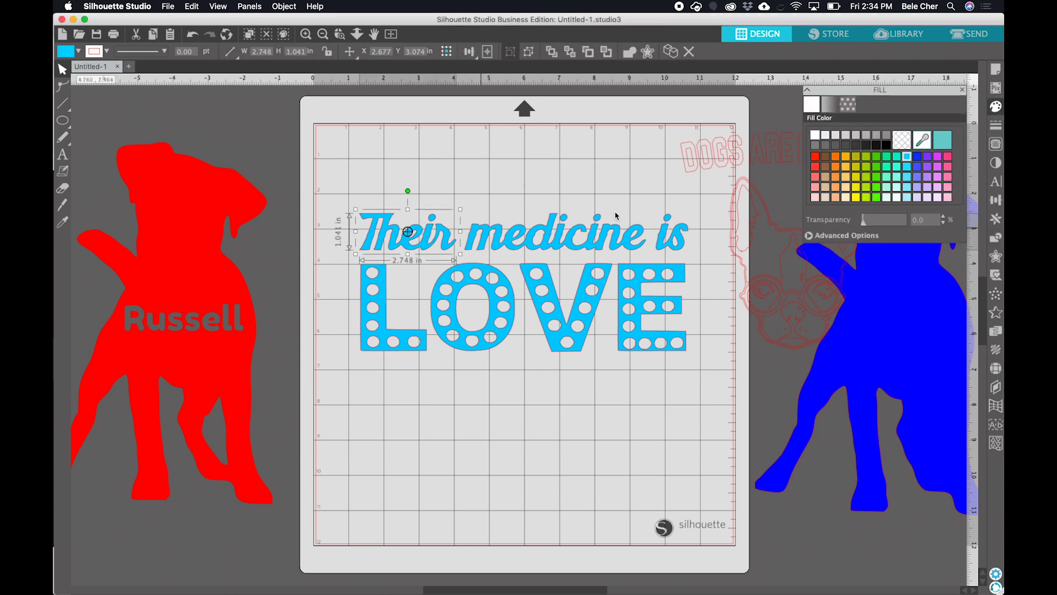
left_click(948, 157)
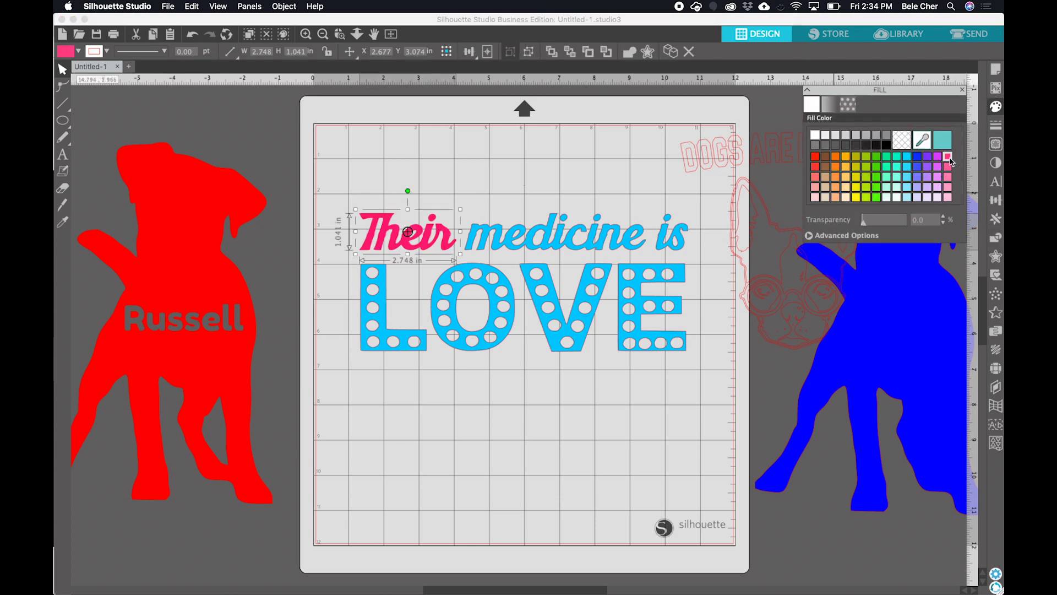
left_click(655, 276)
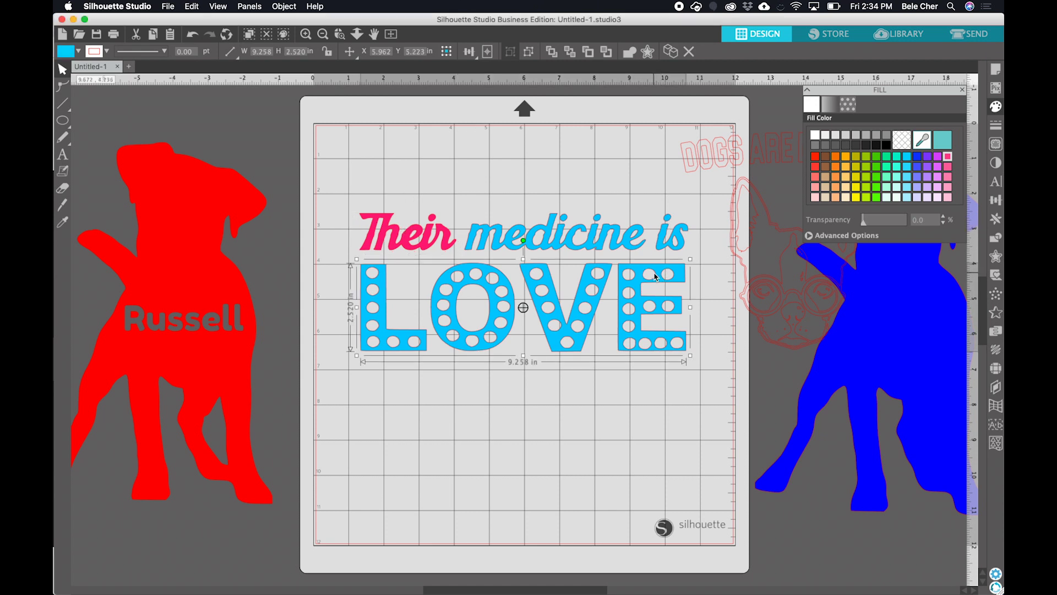
left_click(876, 177)
left_click(682, 355)
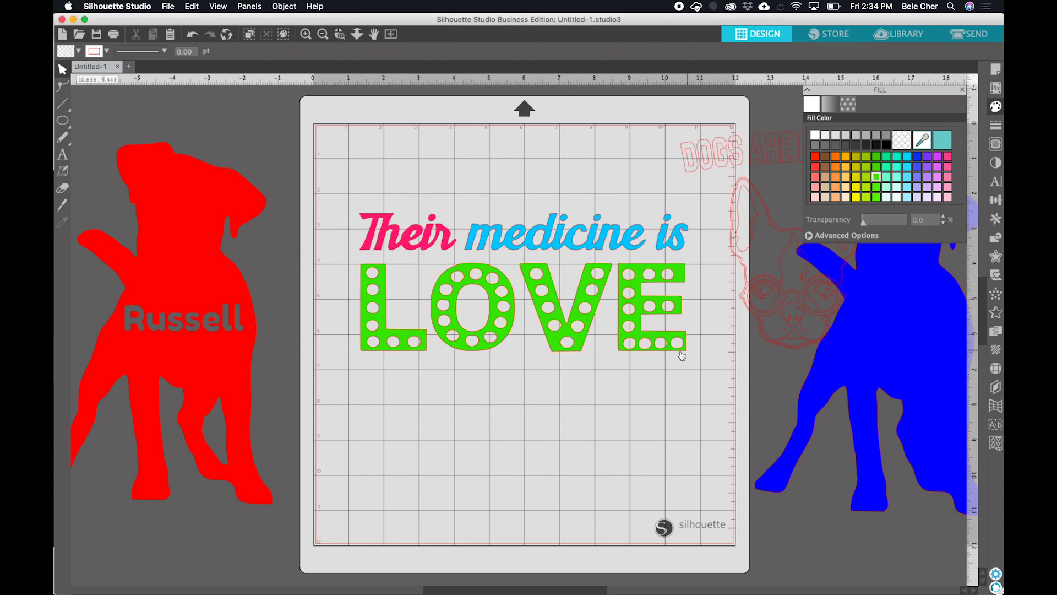
- Move "LOVE" into the upper-left corner of the cutting mat and the script words off the mat
left_click_drag(670, 353, 636, 218)
left_click_drag(668, 282, 424, 238)
left_click_drag(582, 227, 167, 96)
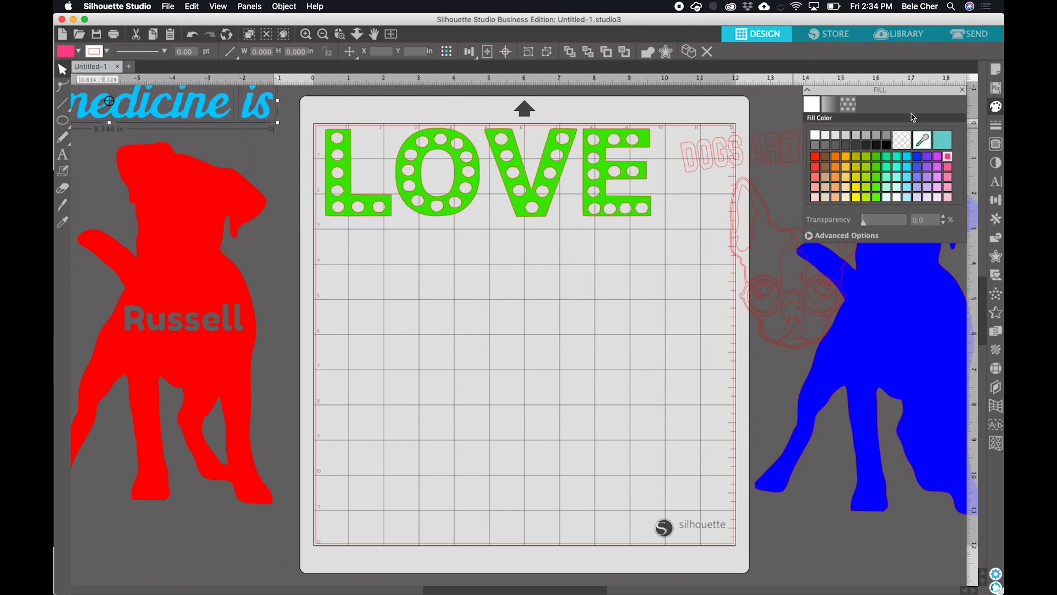
- In the send workspace, set the "Dogs Are Doctors" outline to No Cut, move it off the mat, and return to the design workspace
left_click(968, 35)
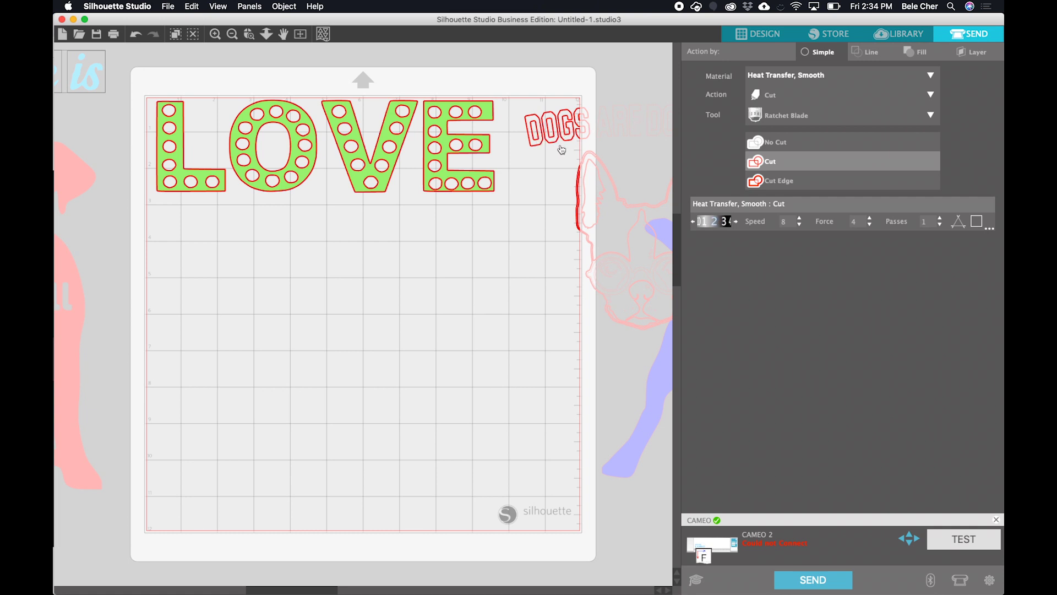
left_click_drag(544, 135, 574, 150)
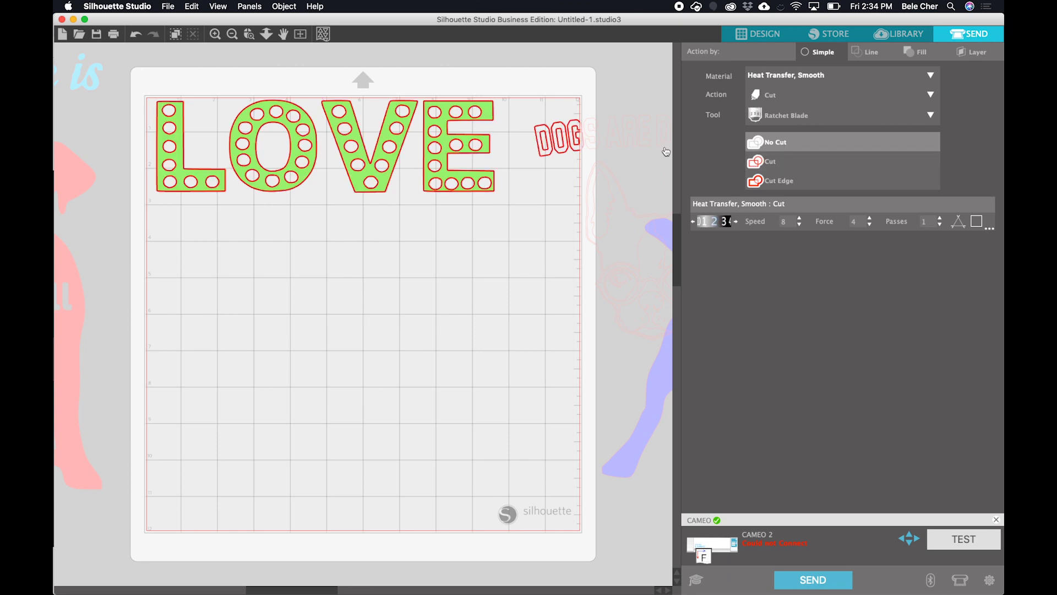
left_click(542, 145)
left_click(795, 147)
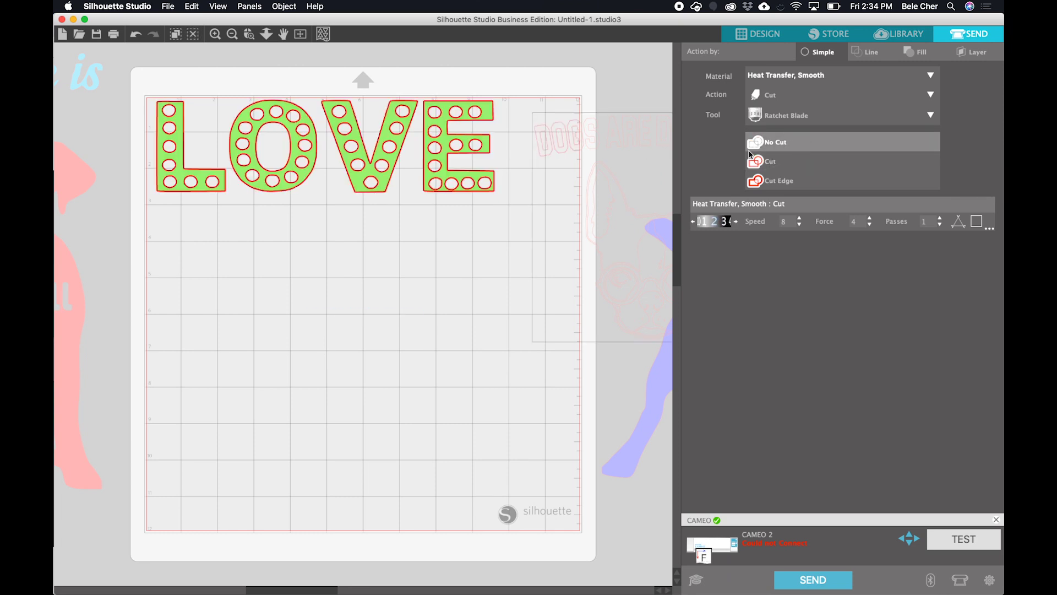
left_click_drag(538, 150, 637, 142)
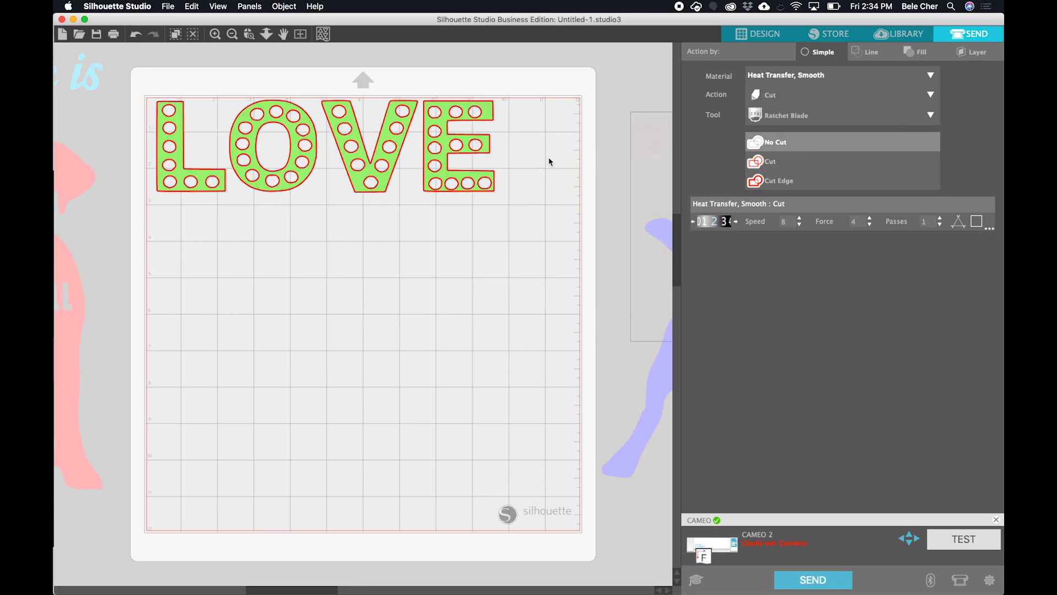
left_click(757, 34)
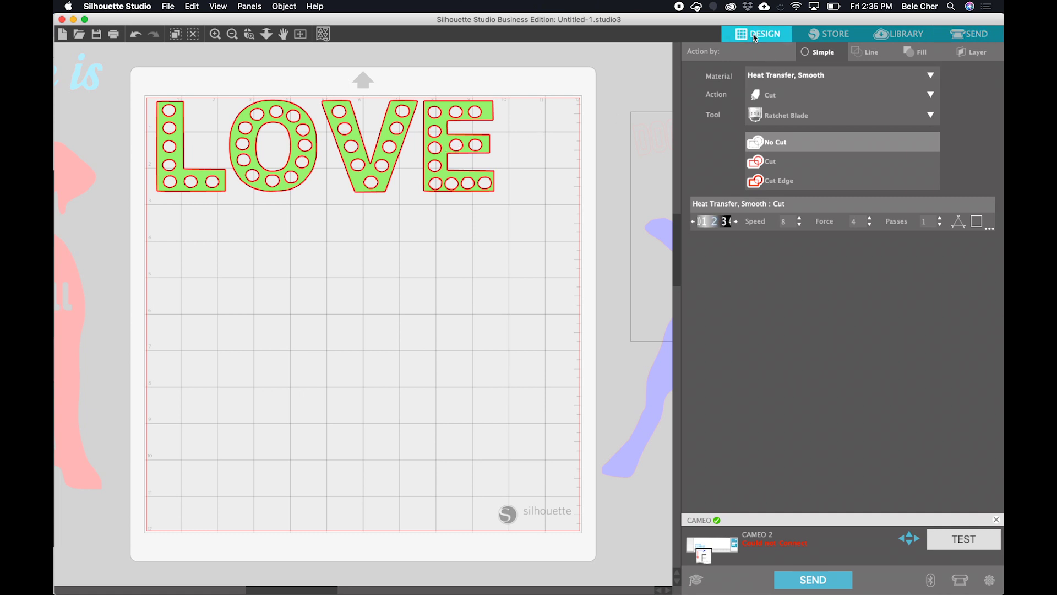
left_click(638, 214)
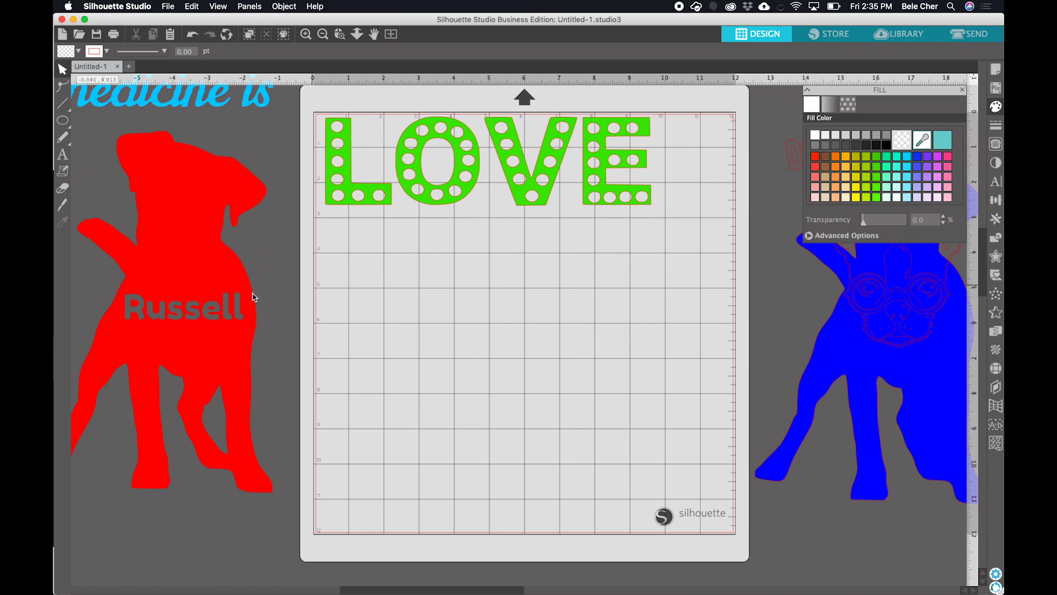
left_click(207, 326)
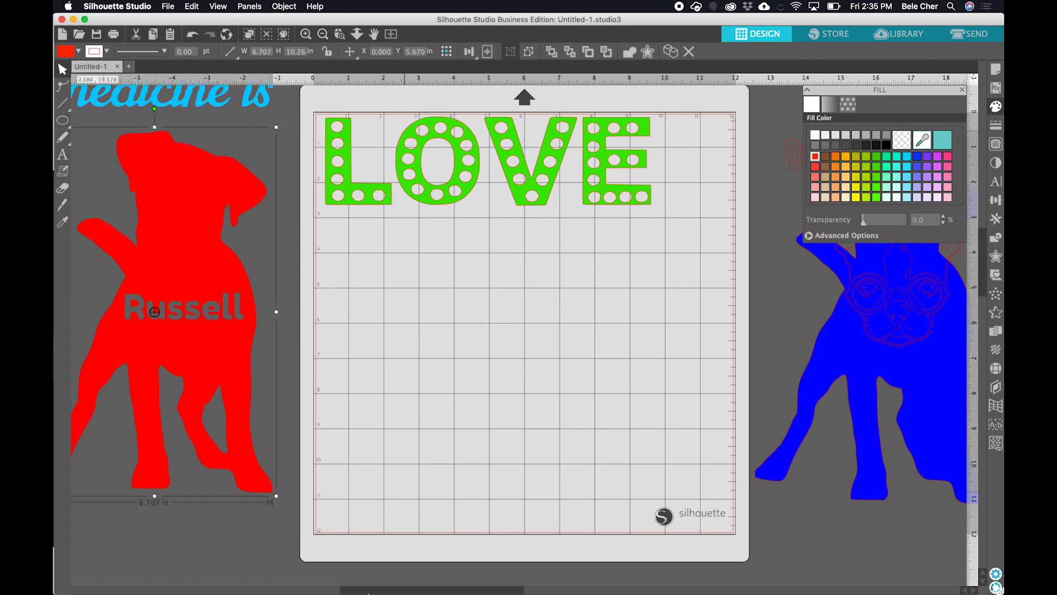
- Switch to Chrome and search Google for "texas state outline"
left_click(299, 577)
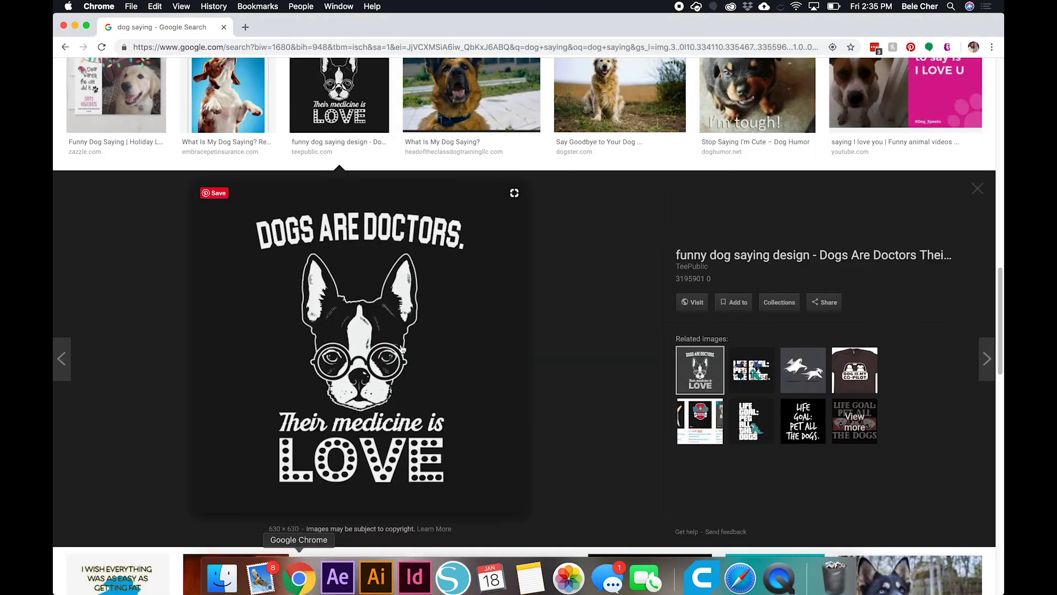
left_click(419, 48)
type("t")
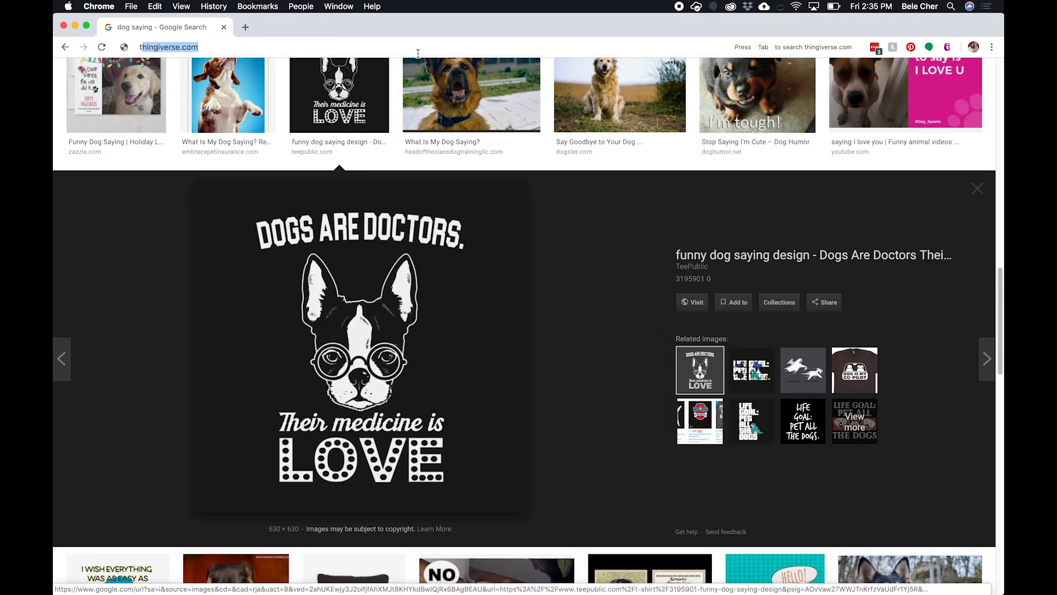
type("exas state oul")
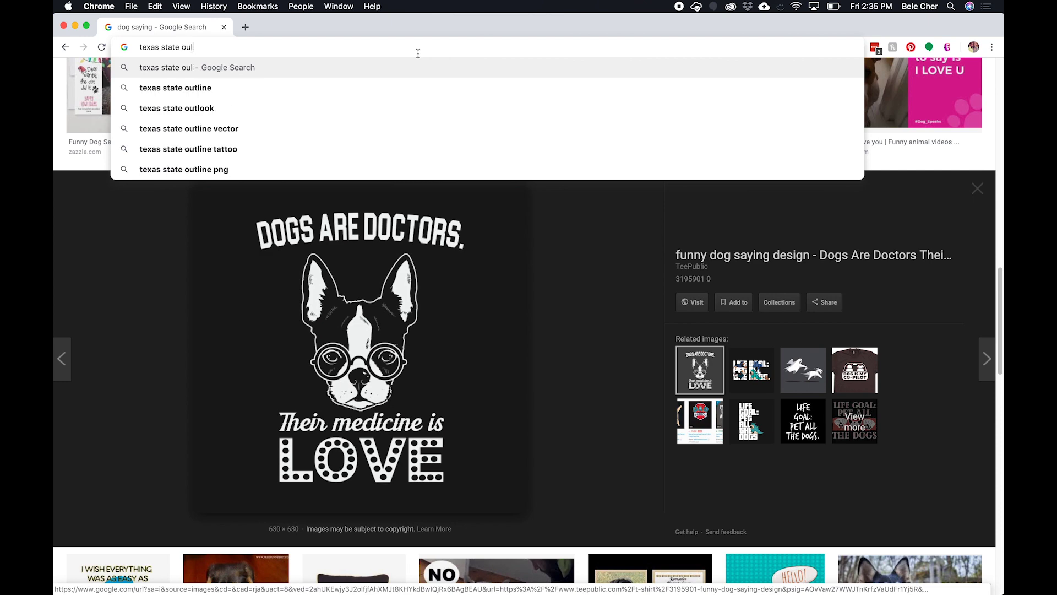
key("BackSpace")
type("tline")
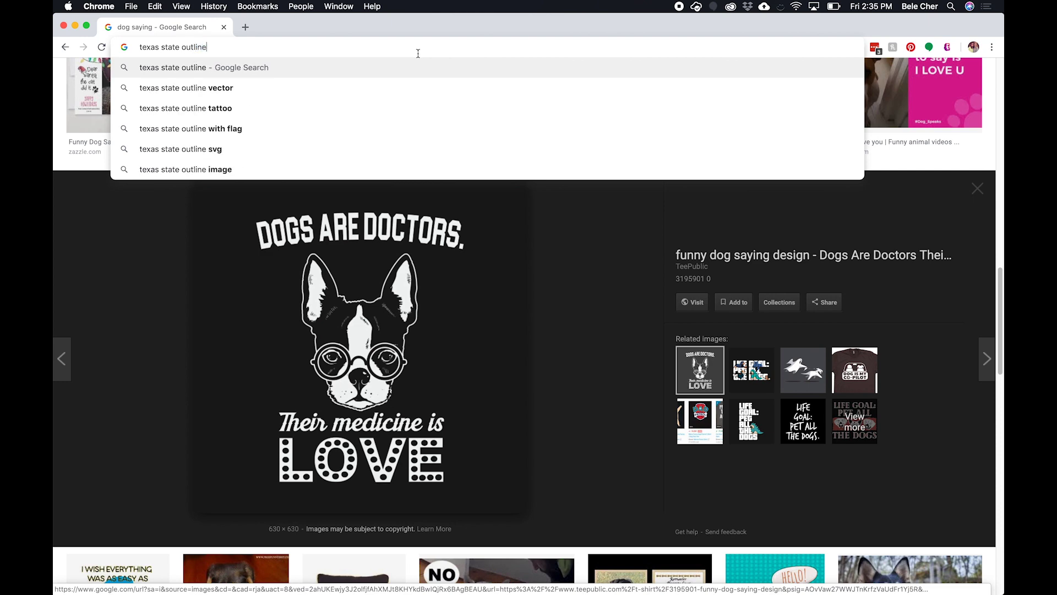
key("Return")
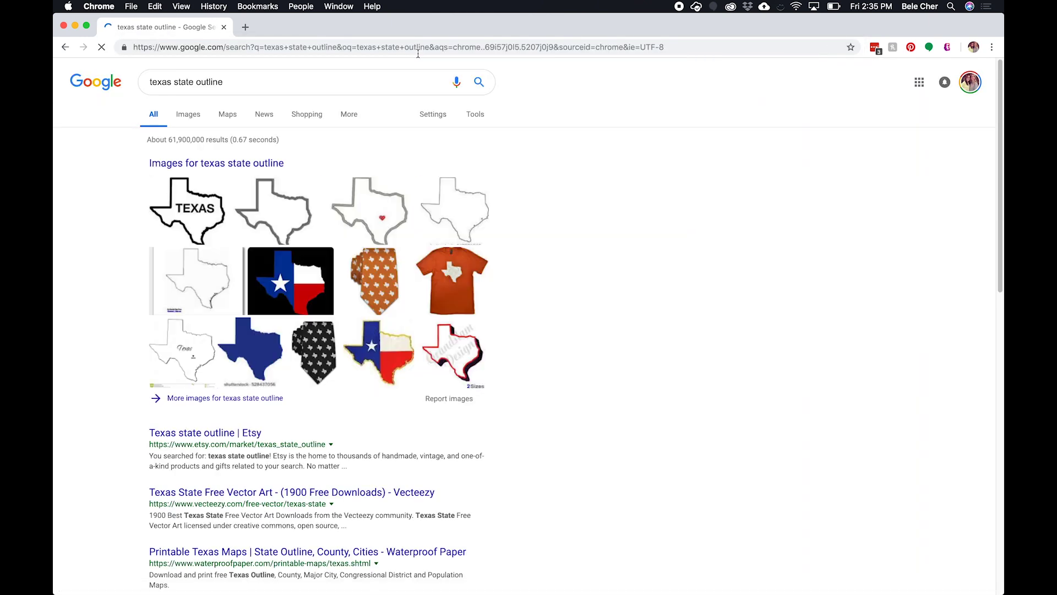
- Open the image results and copy the thick black Texas outline from Stamptopia
left_click(188, 114)
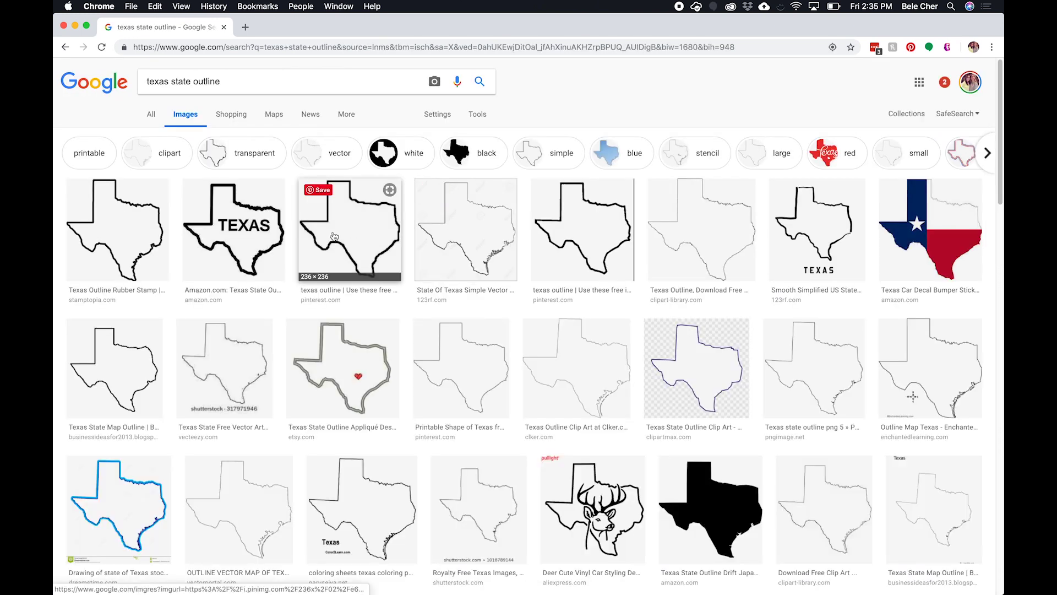
left_click(157, 232)
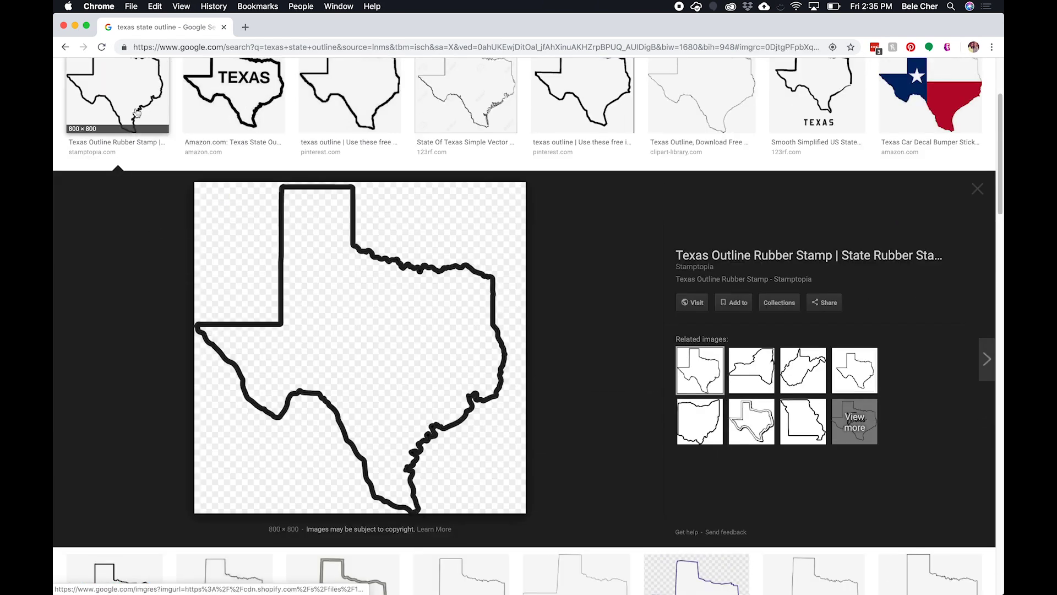
right_click(283, 252)
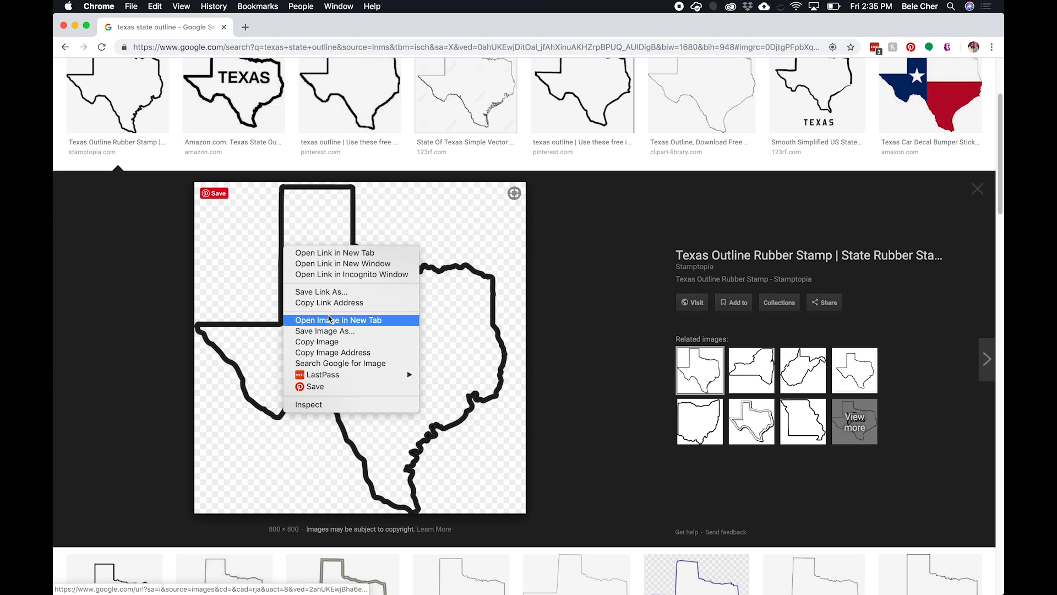
left_click(333, 345)
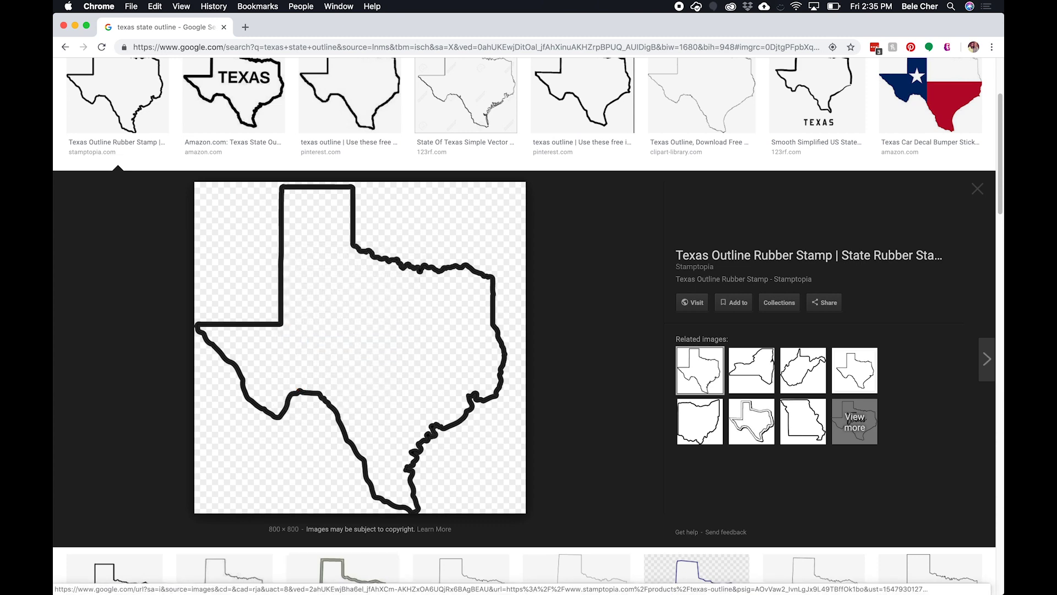
- Switch to Silhouette Studio, create a new document, and paste the Texas outline into the mat's upper-left corner
mouse_move(418, 587)
left_click(453, 571)
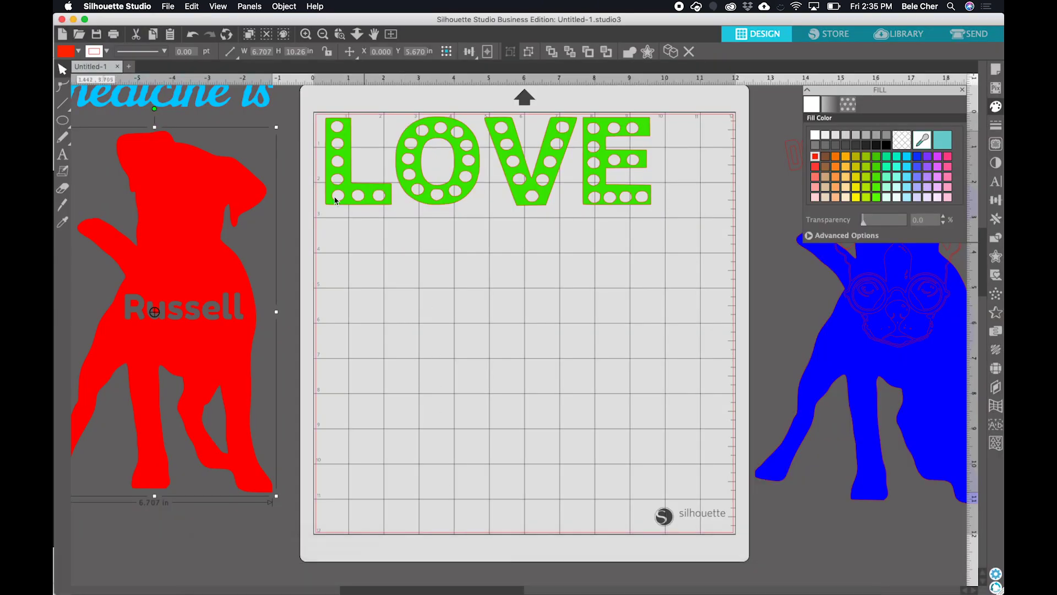
left_click(63, 34)
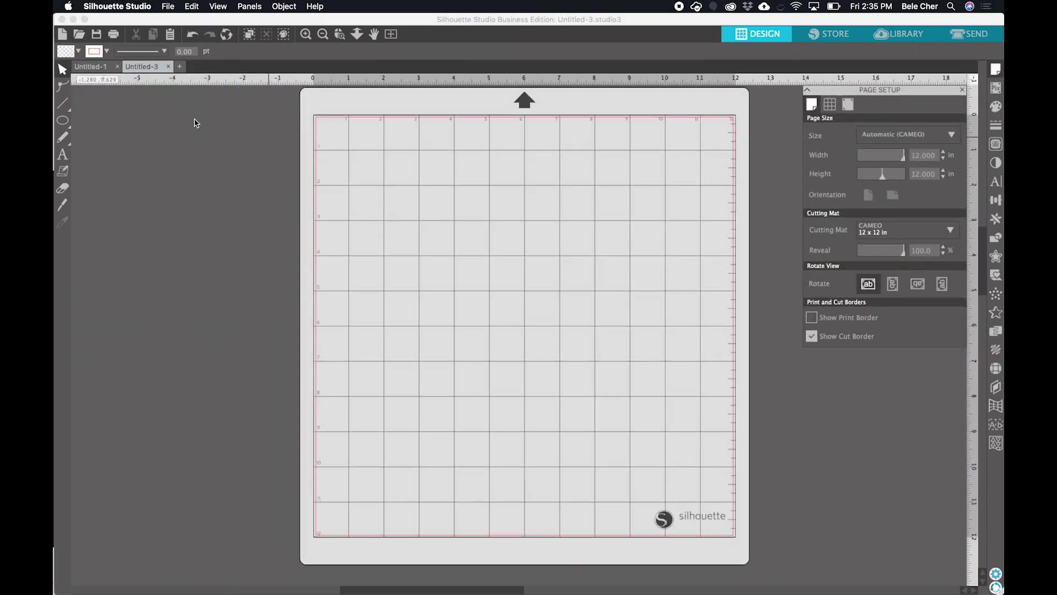
left_click(103, 68)
left_click(142, 67)
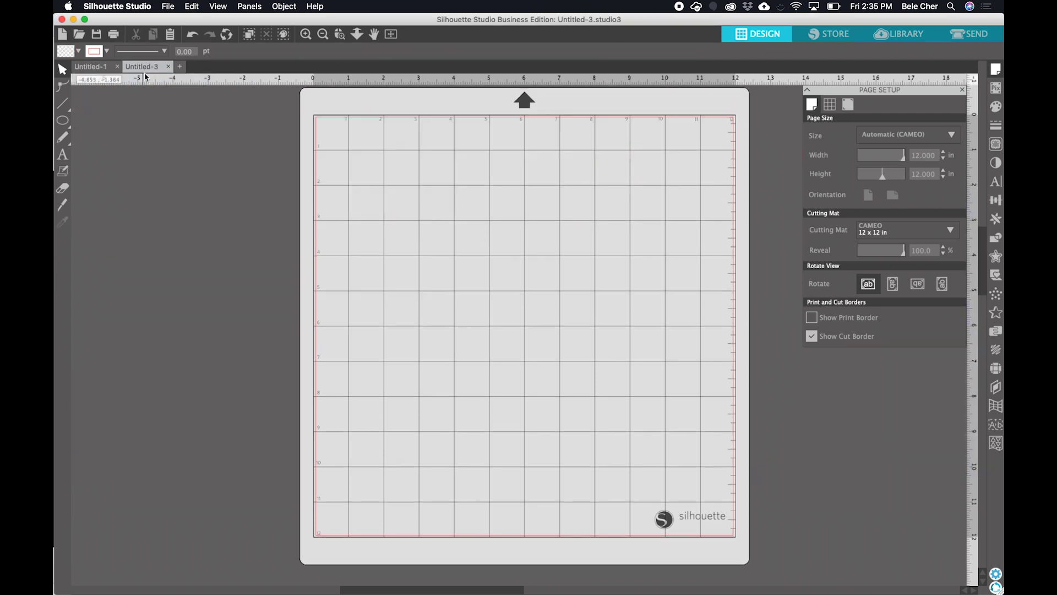
key("super+v")
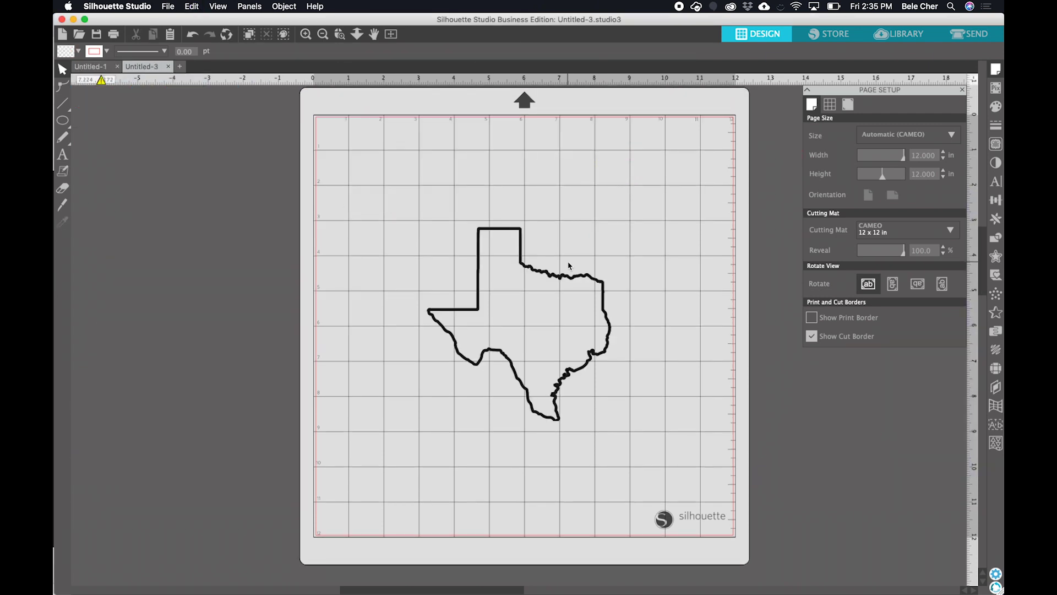
left_click_drag(527, 266, 415, 165)
left_click(458, 351)
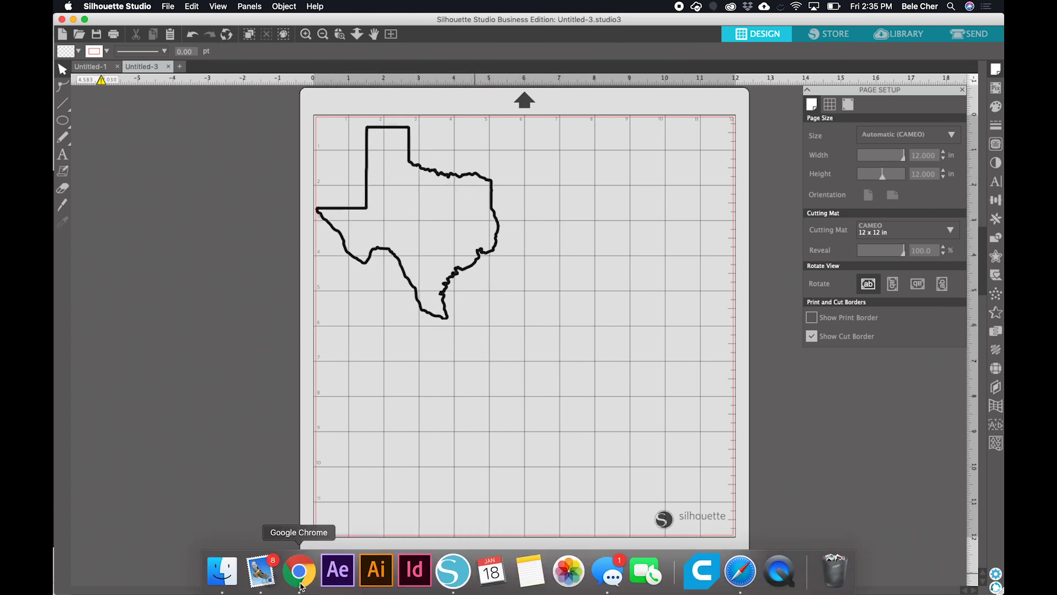
- Switch to Chrome, search Google Images for "heart", and copy the solid red Wikipedia heart image
left_click(300, 572)
scroll(296, 212, "up", 3)
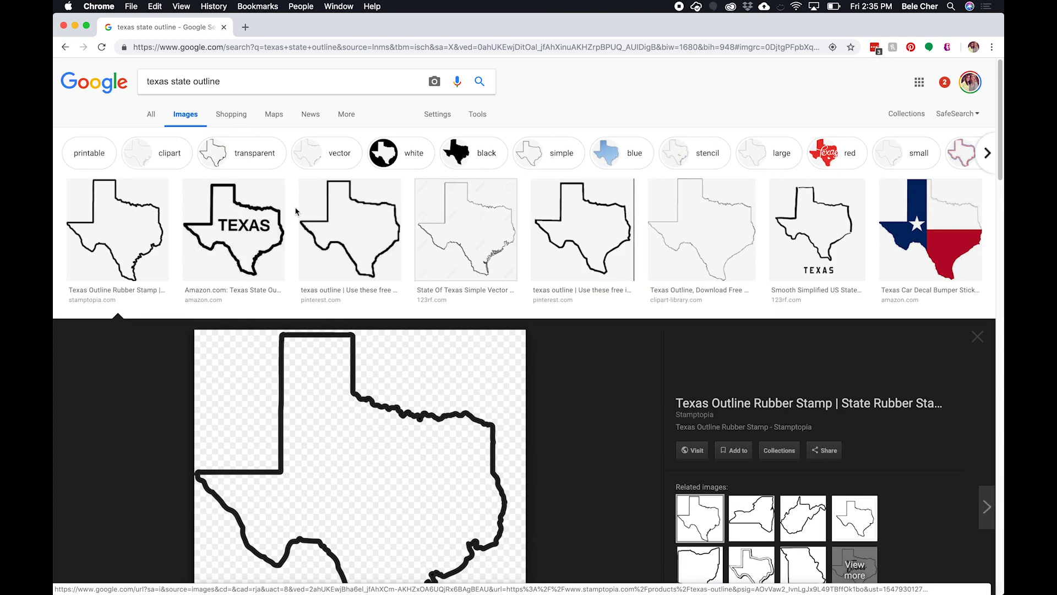
triple_click(260, 75)
type("heart")
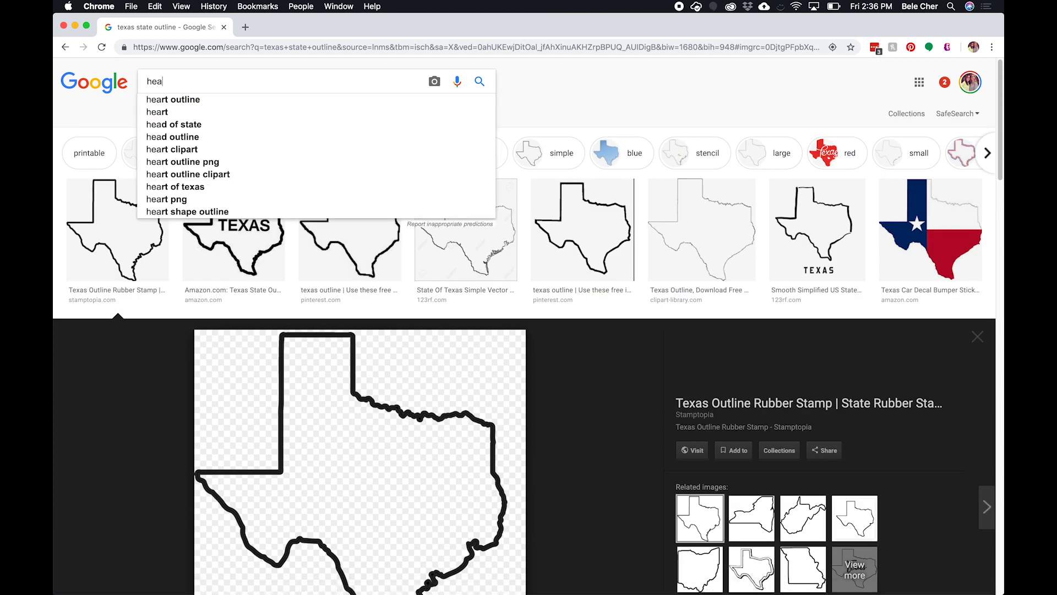
key("Return")
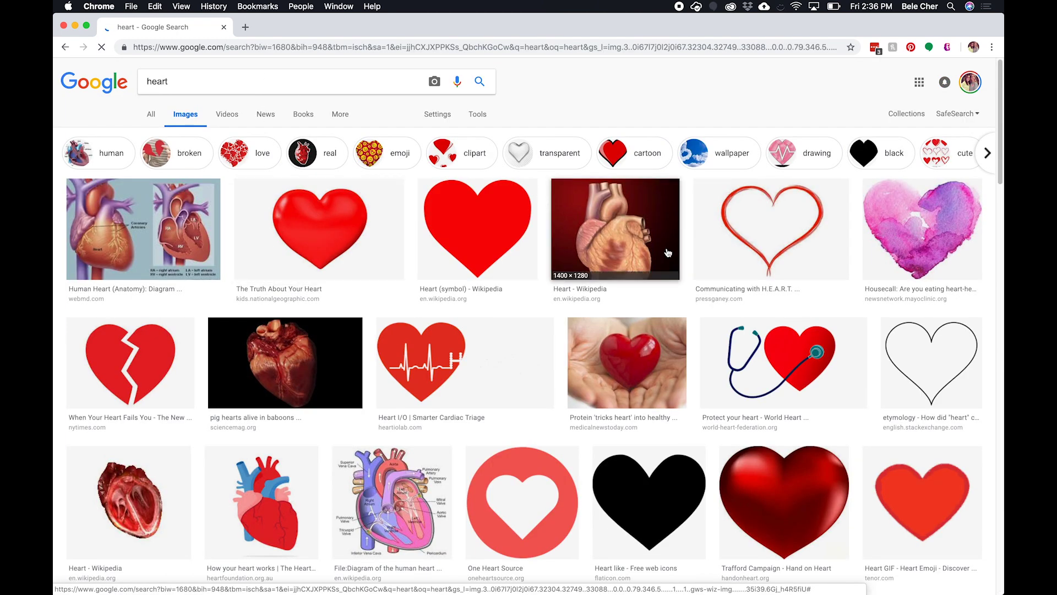
left_click(497, 241)
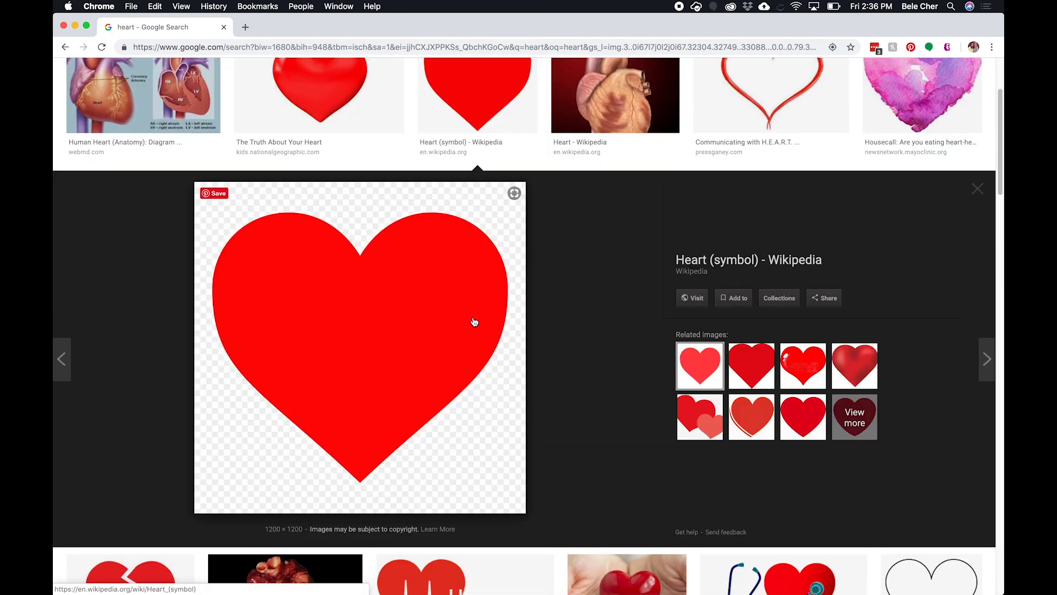
right_click(380, 316)
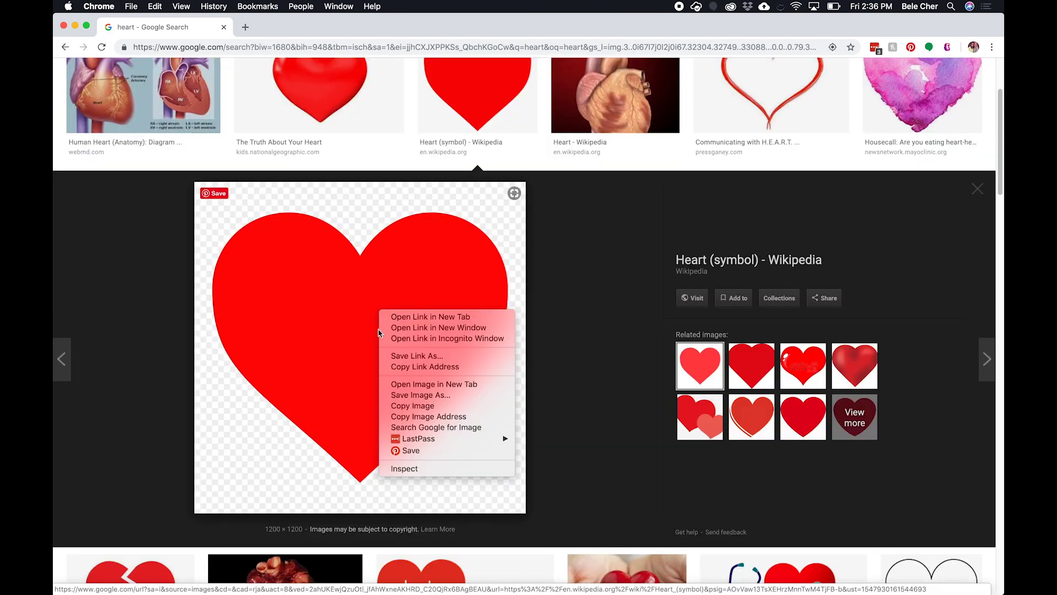
left_click(410, 408)
- Switch to Silhouette Studio, paste the heart image in the middle of the mat, and move the Texas outline off the mat
mouse_move(414, 586)
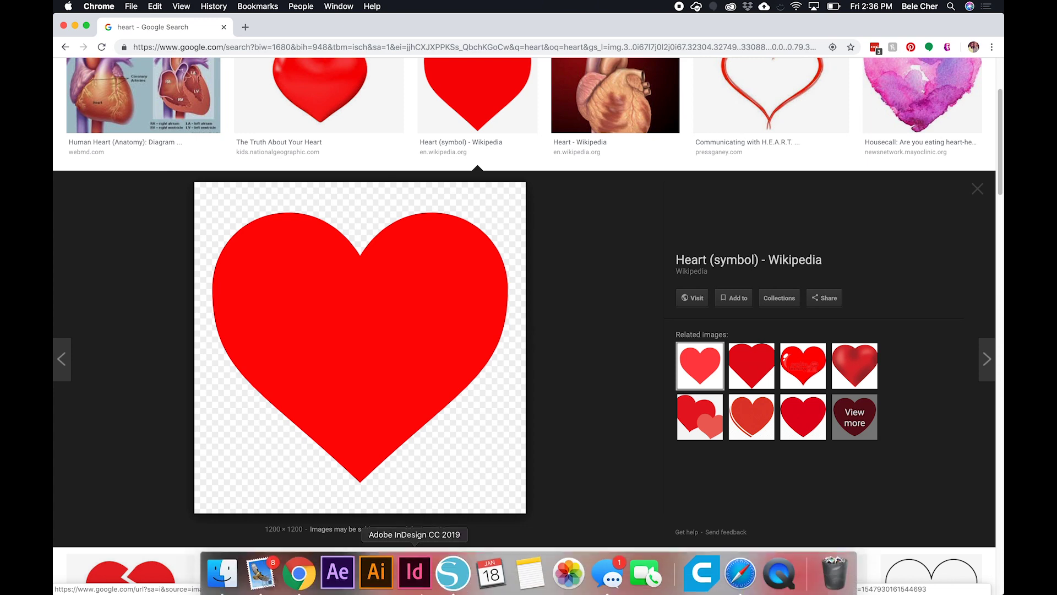
left_click(451, 573)
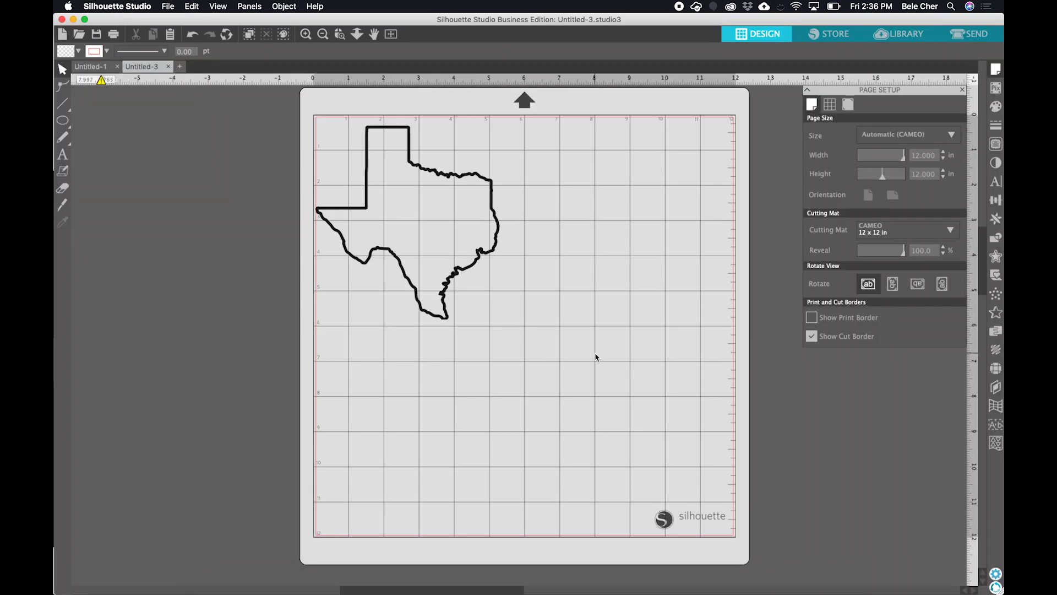
key("super+v")
left_click_drag(573, 352, 705, 383)
left_click_drag(449, 282, 108, 280)
left_click_drag(578, 278, 451, 236)
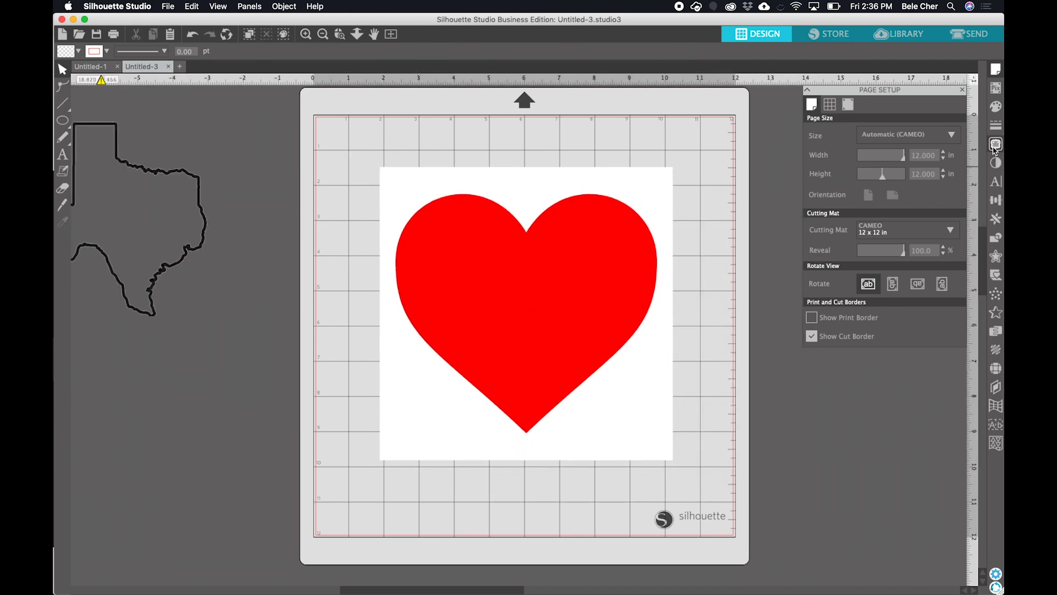
- Trace the red heart at a 70% threshold and delete the original heart image
left_click(996, 144)
left_click(847, 137)
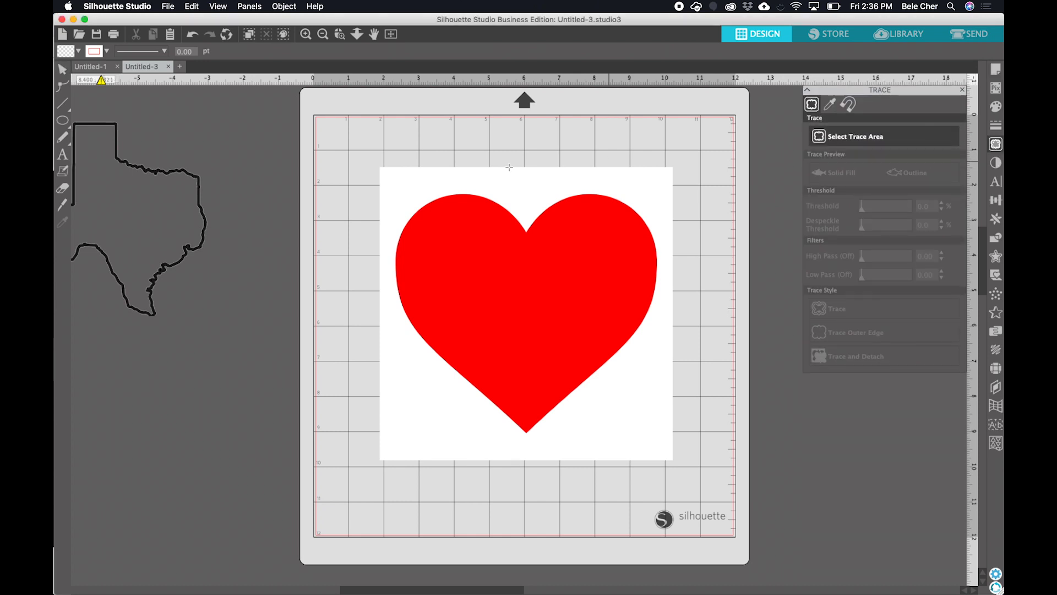
mouse_move(384, 172)
left_mouse_down()
mouse_move(446, 259)
mouse_move(555, 373)
mouse_move(670, 445)
left_mouse_up()
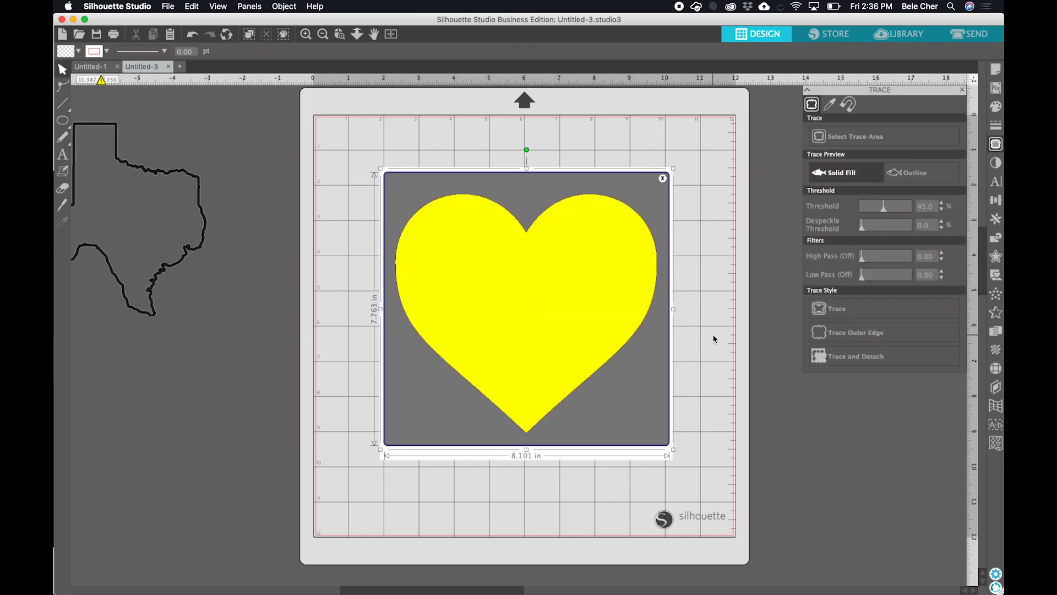
left_click(894, 207)
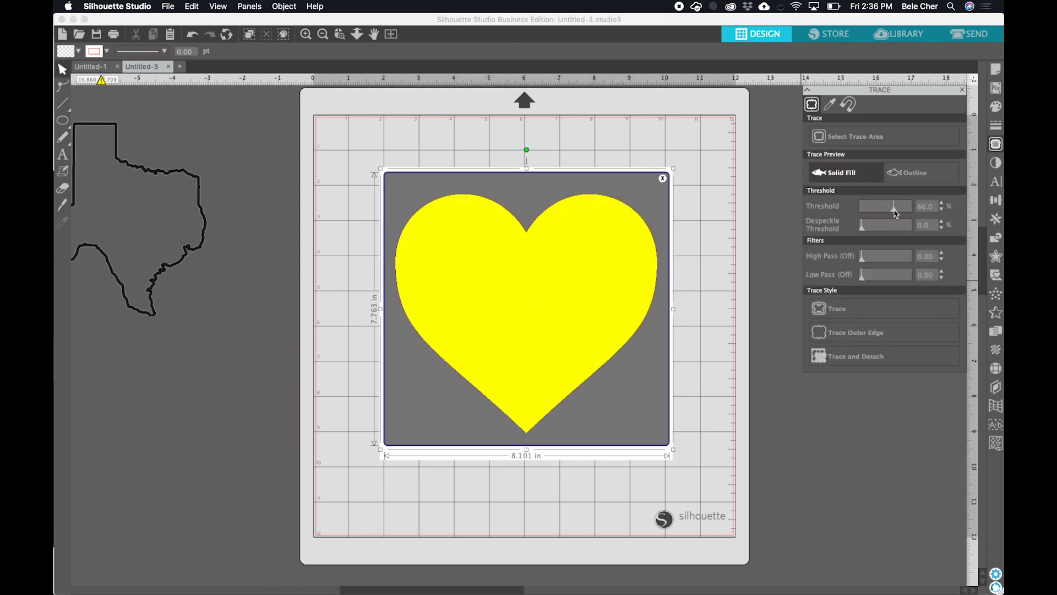
left_click(895, 207)
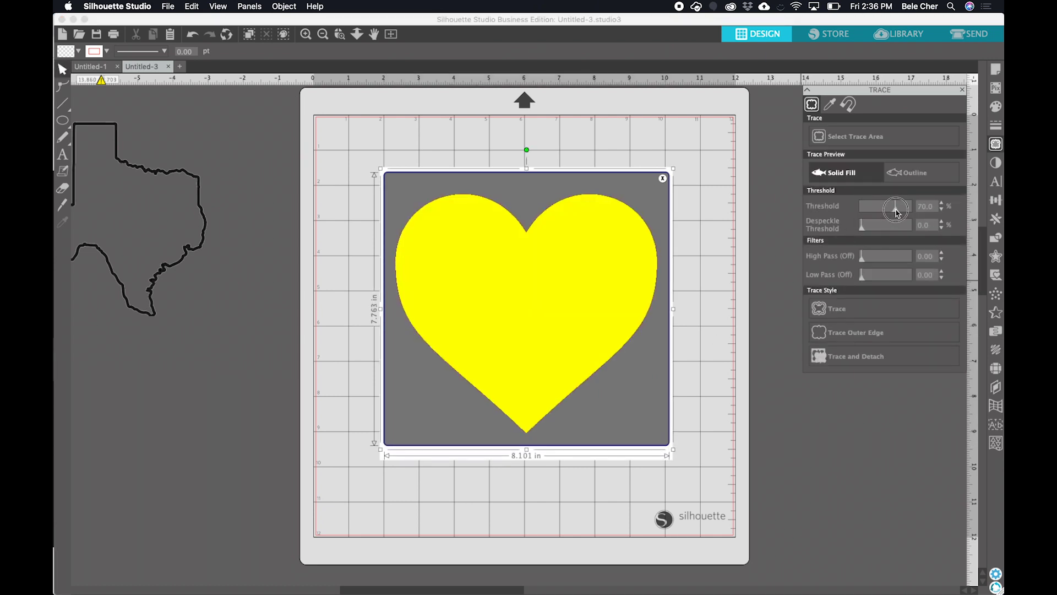
left_click(866, 306)
left_click(642, 382)
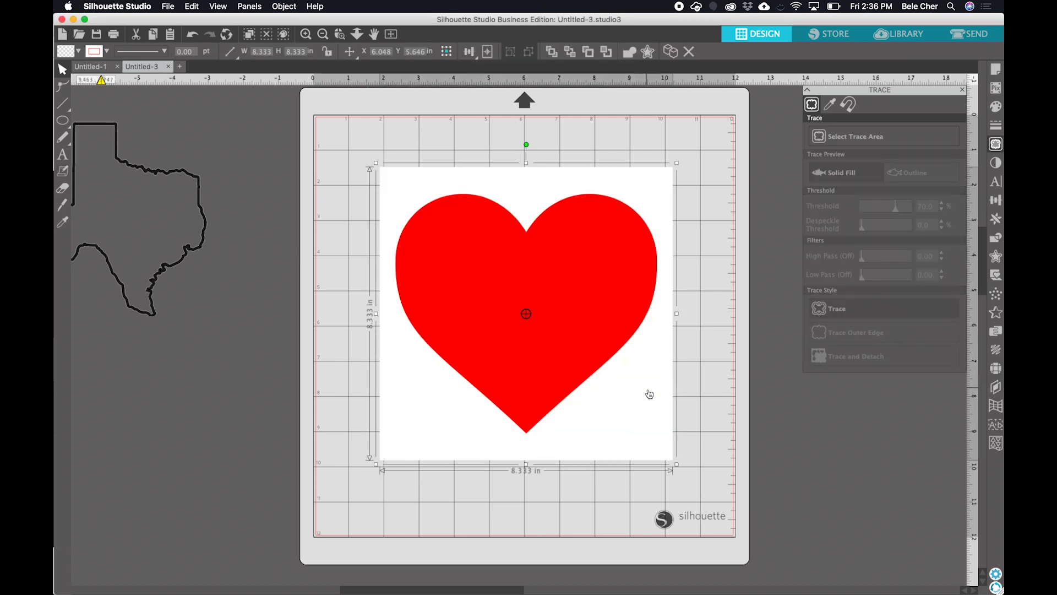
key("Delete")
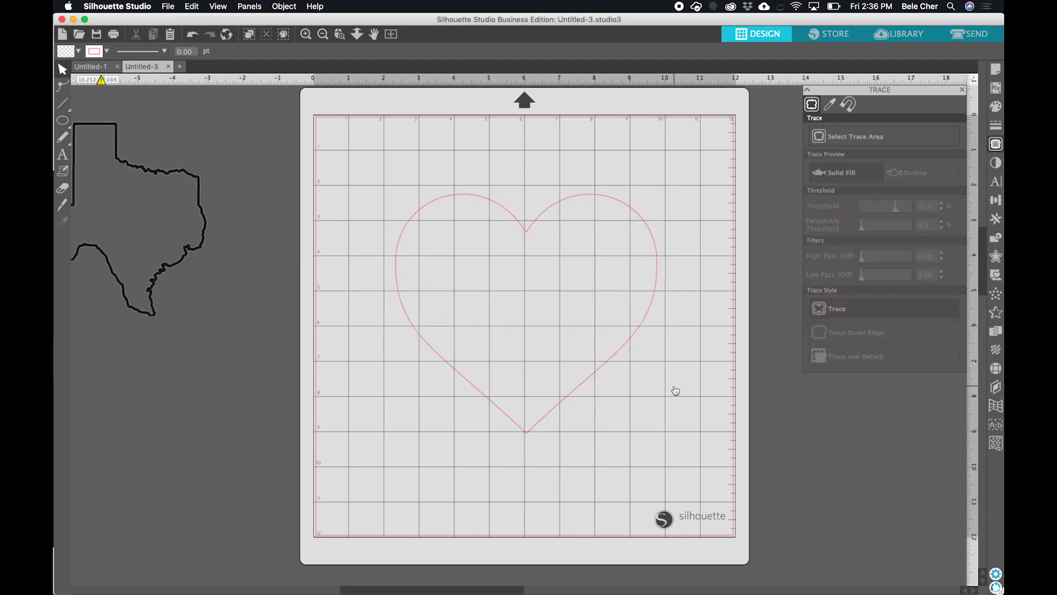
- Fill the traced heart with green and move it off the mat to the lower left
left_click(606, 364)
left_click(995, 107)
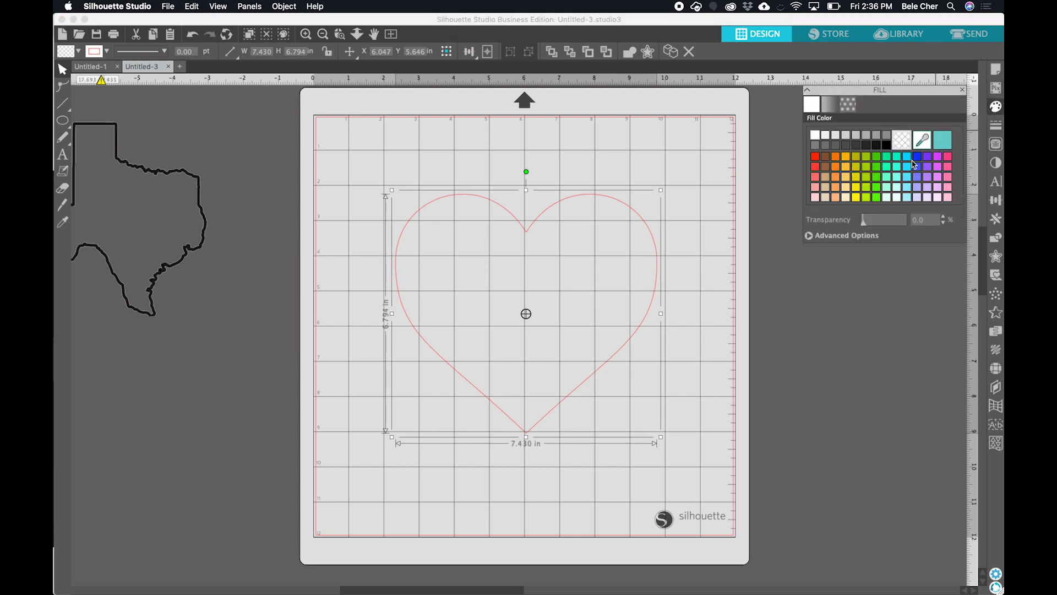
left_click(887, 157)
left_click_drag(606, 254, 207, 405)
- Move the Texas outline image onto the mat and enlarge it to about 9.18 in wide
left_click_drag(190, 257, 507, 278)
left_click_drag(529, 339, 666, 469)
left_click_drag(634, 359, 654, 346)
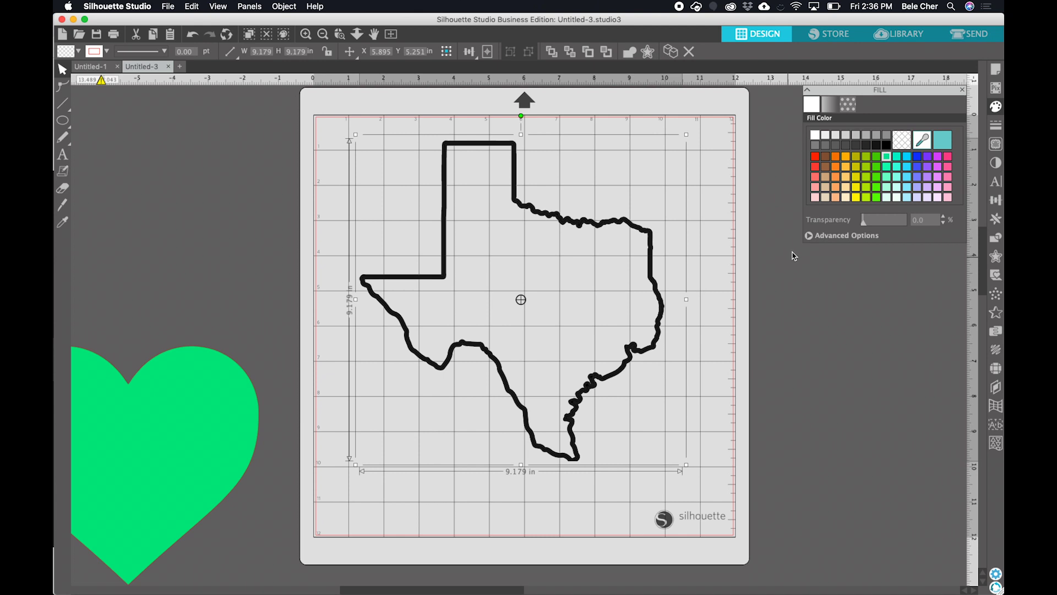
- Trace the whole Texas outline image with the standard Trace style at a 71% threshold
left_click(996, 144)
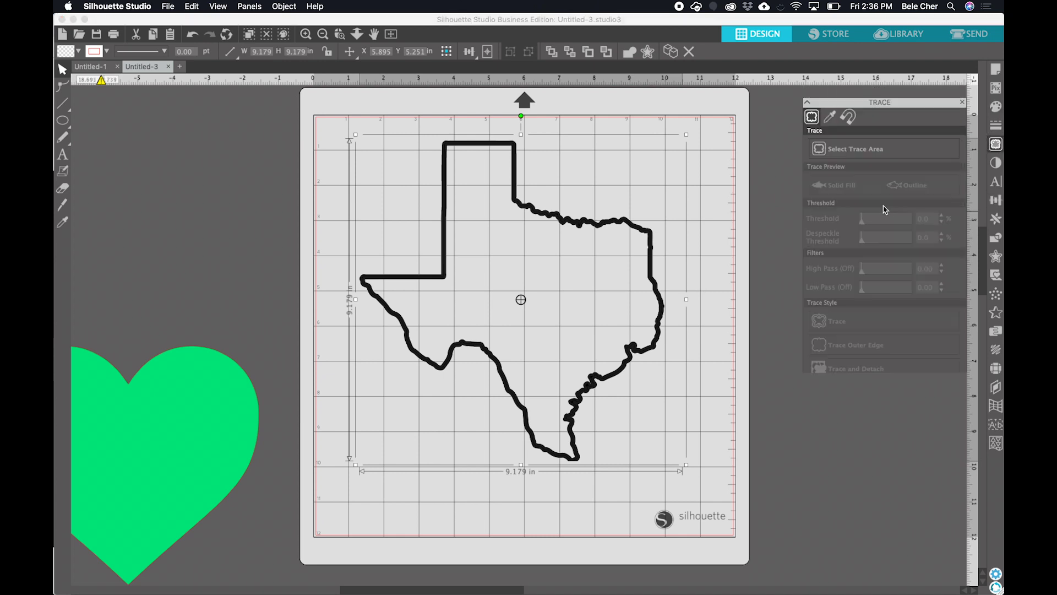
left_click(851, 137)
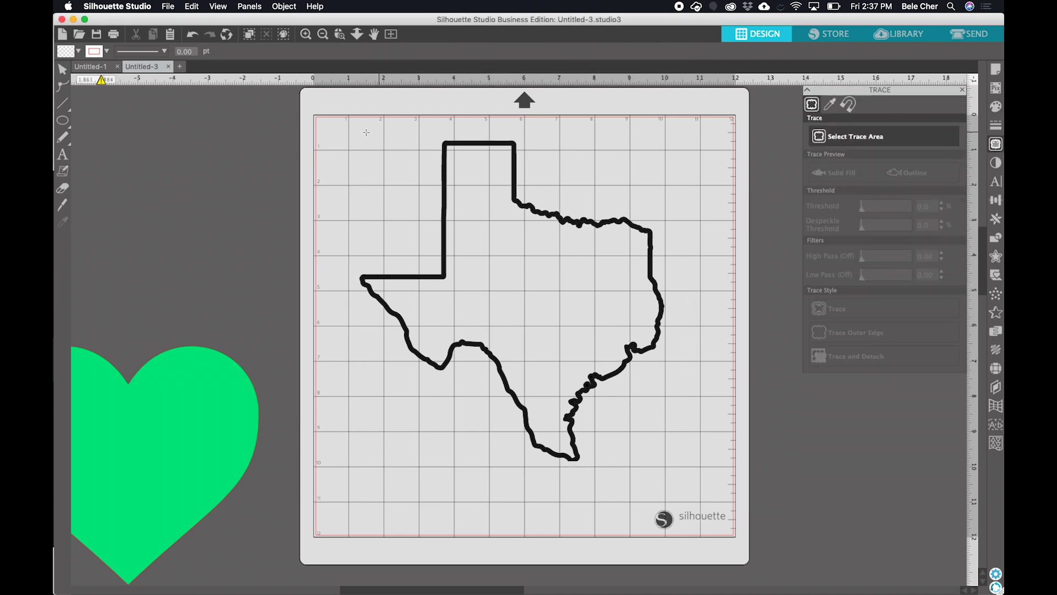
mouse_move(361, 127)
left_mouse_down()
mouse_move(538, 269)
mouse_move(663, 395)
mouse_move(691, 506)
mouse_move(707, 504)
left_mouse_up()
left_click_drag(885, 210, 896, 211)
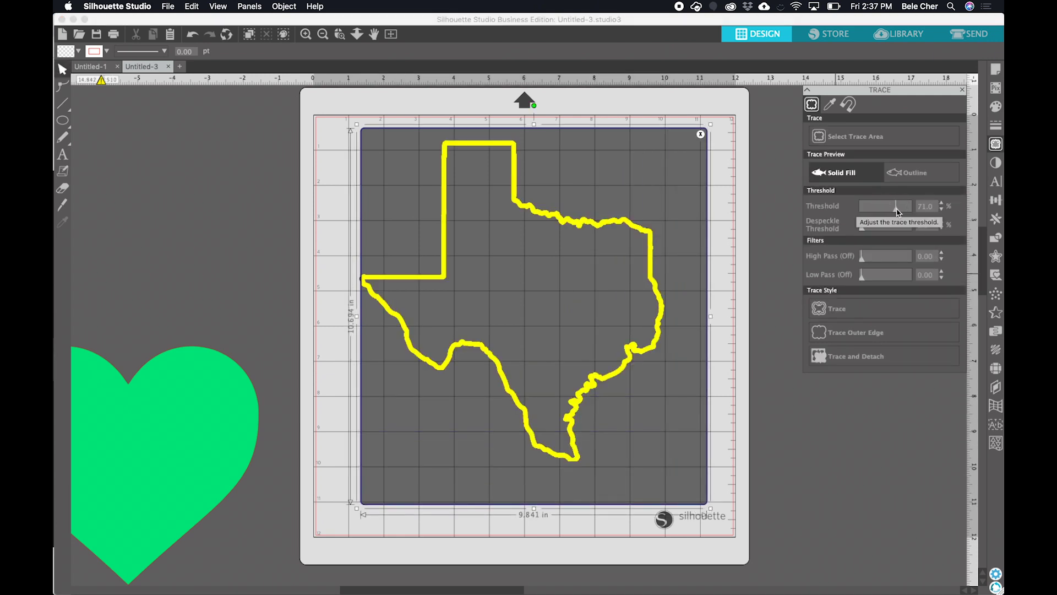
left_click(853, 313)
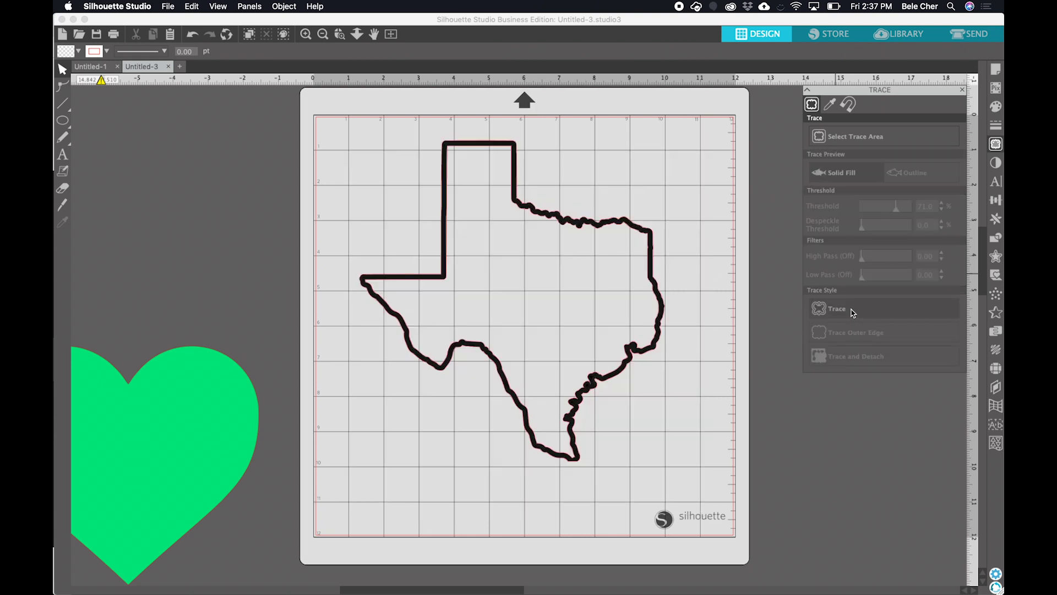
- Move the Texas image off the mat and delete its double-line trace
left_click_drag(656, 345, 303, 333)
left_click(439, 272)
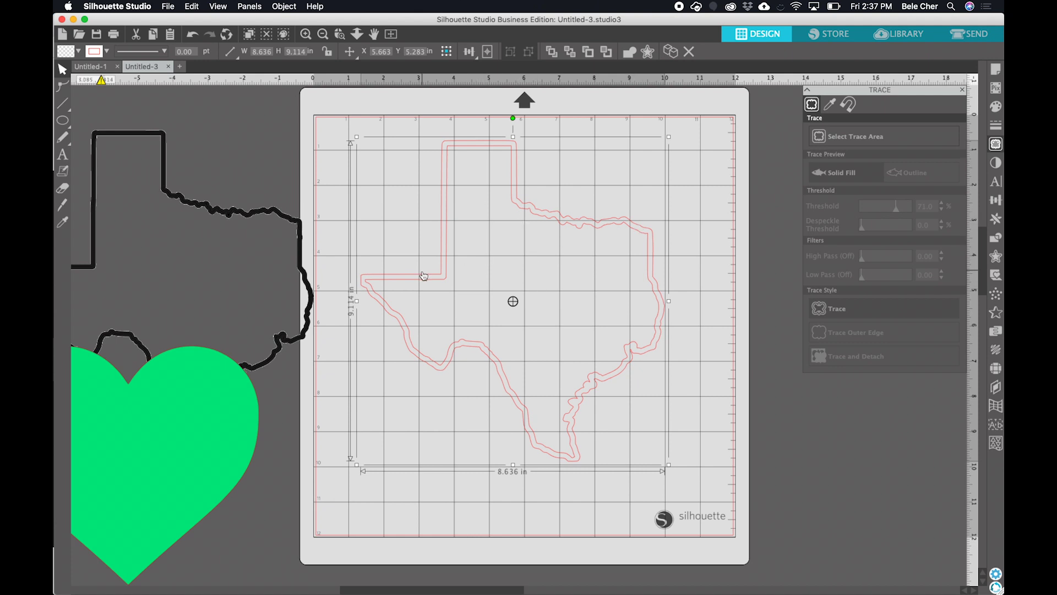
left_click_drag(434, 280, 512, 297)
key("Delete")
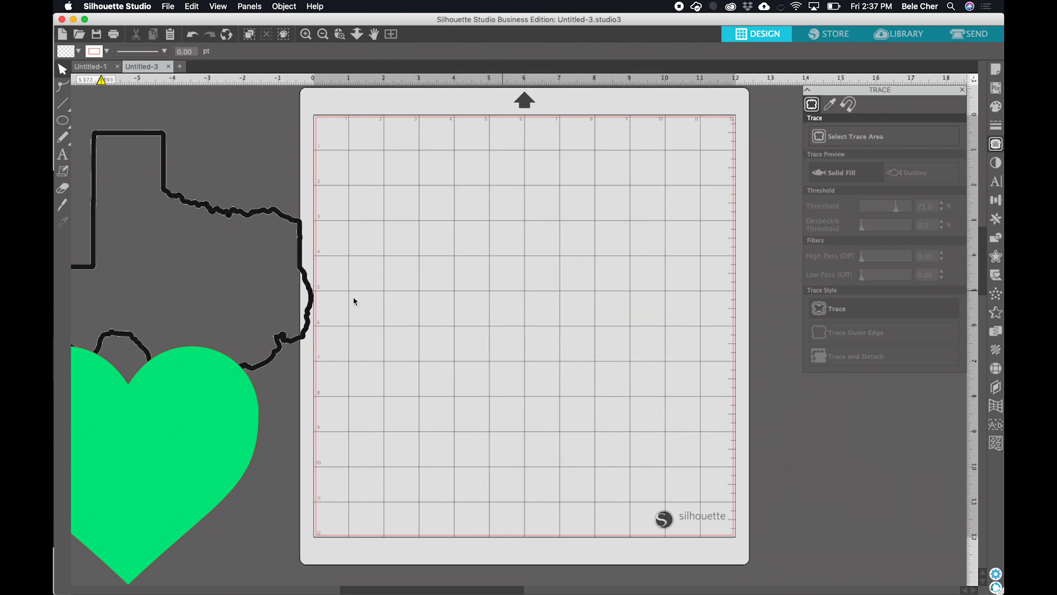
- Move the Texas image back onto the mat and trace only its outer edge
left_click_drag(313, 304, 666, 317)
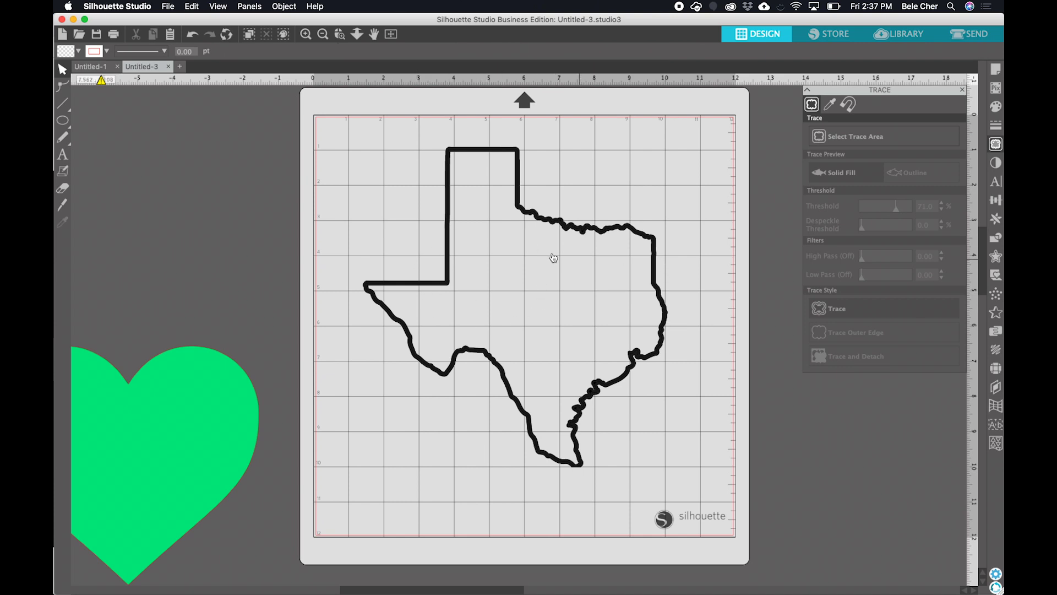
left_click(566, 227)
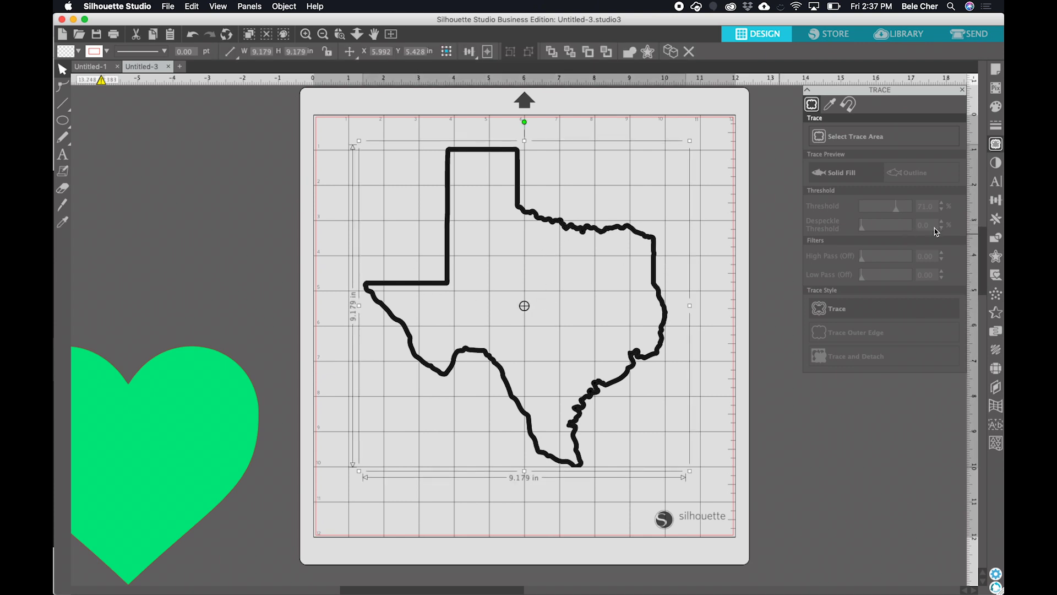
left_click(860, 138)
left_click_drag(342, 131, 702, 497)
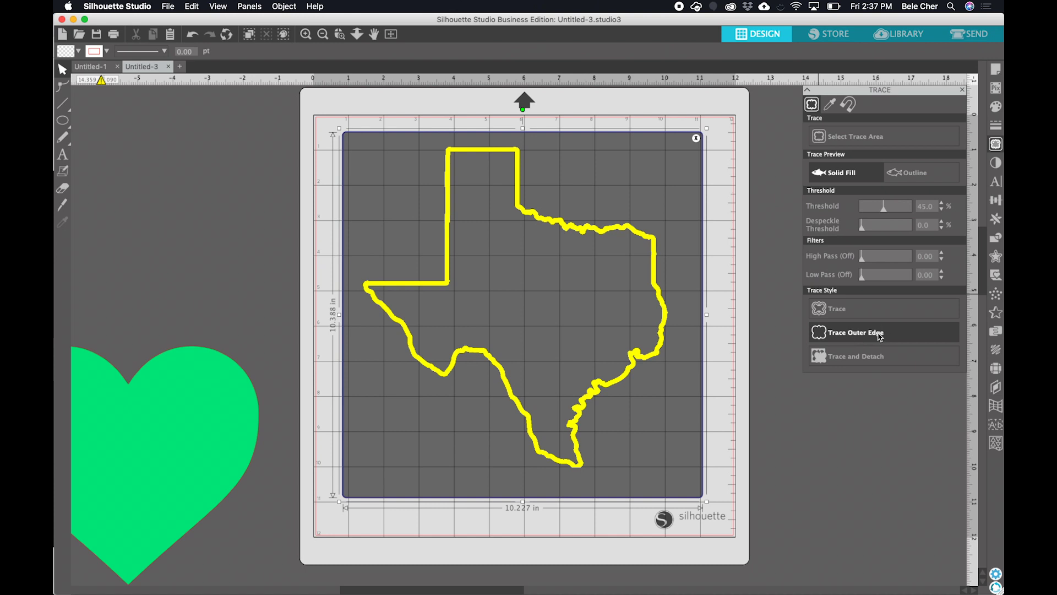
left_click(883, 333)
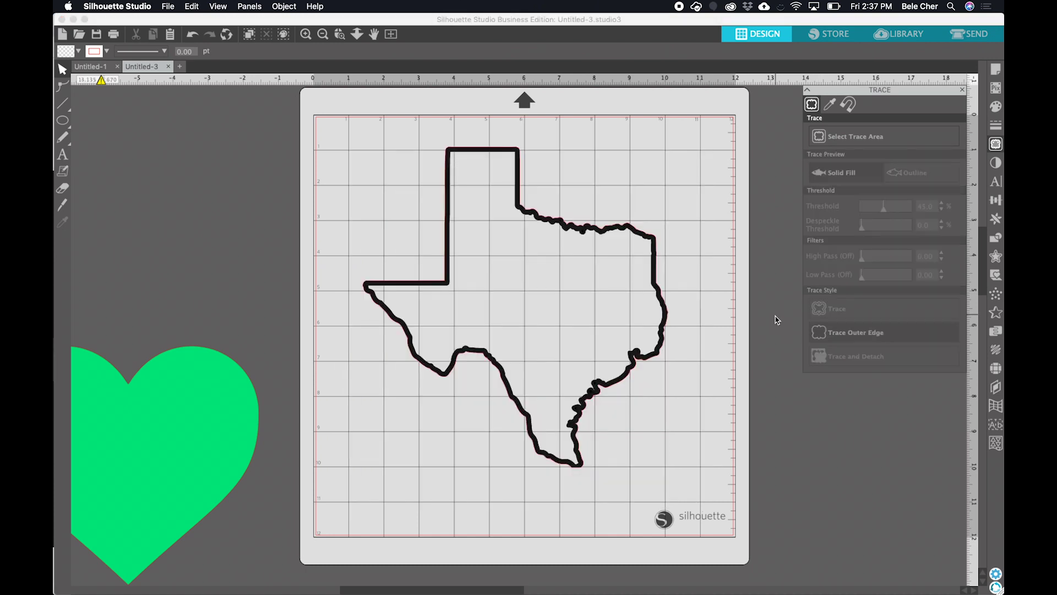
- Move the Texas image off the mat and fill its traced outline with red
left_click_drag(651, 326, 1000, 381)
left_click(619, 358)
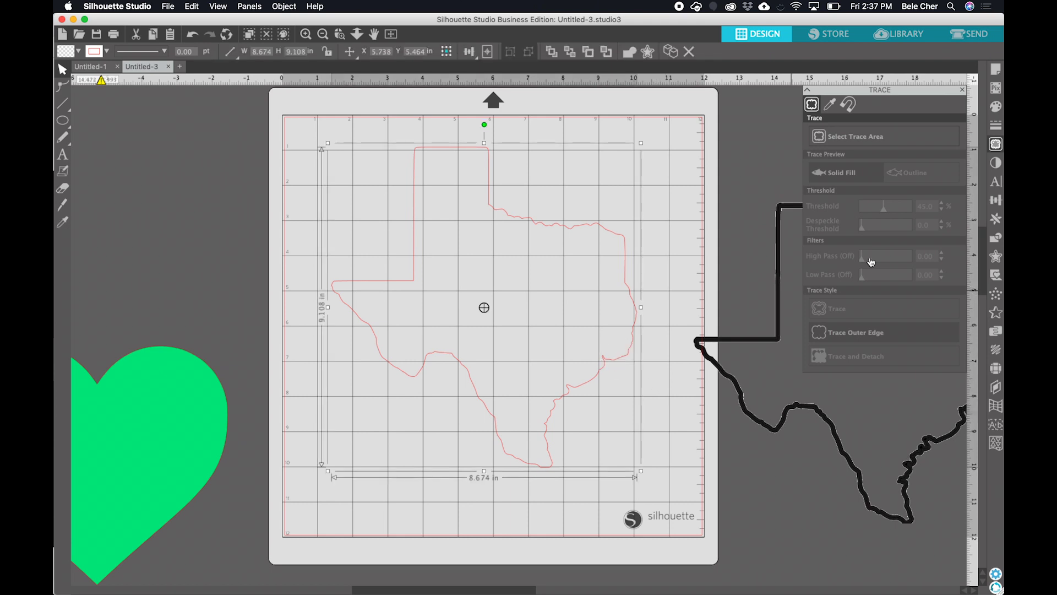
left_click(995, 106)
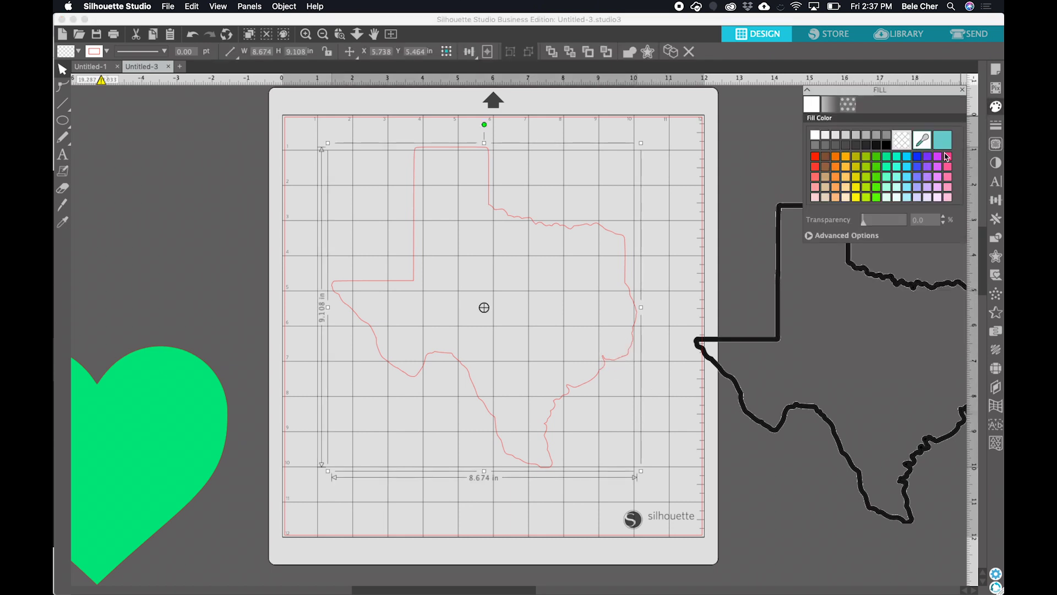
left_click(888, 158)
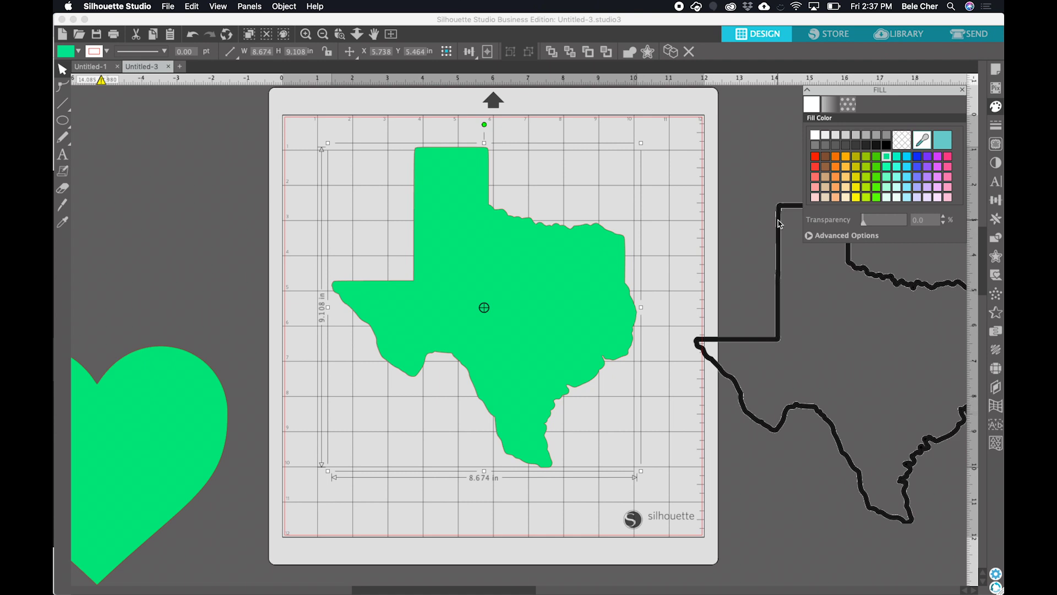
left_click(816, 158)
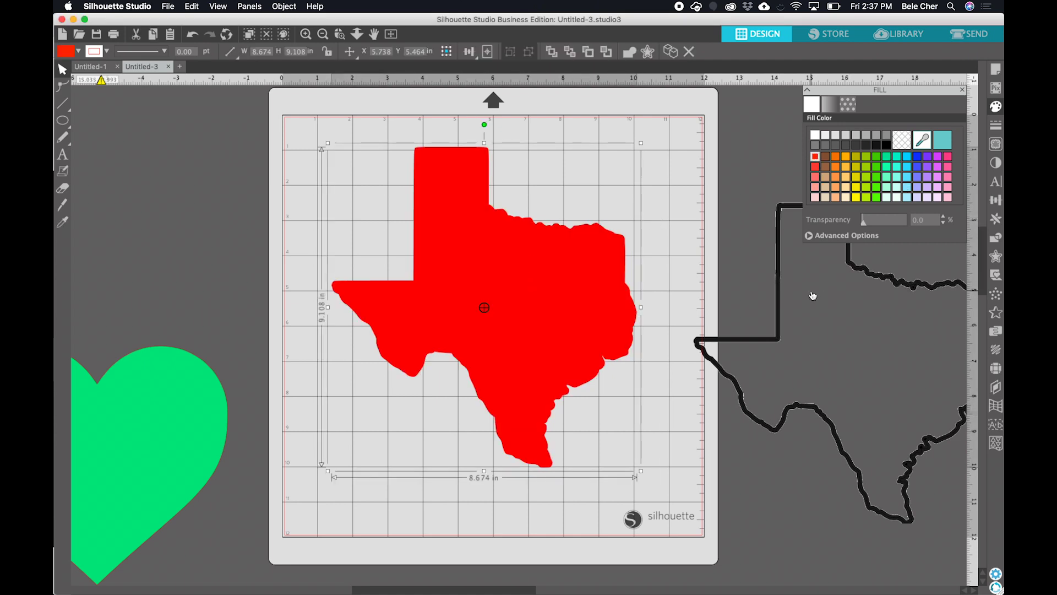
- Move the original black Texas outline image to the other side of the mat and delete it
double_click(777, 313)
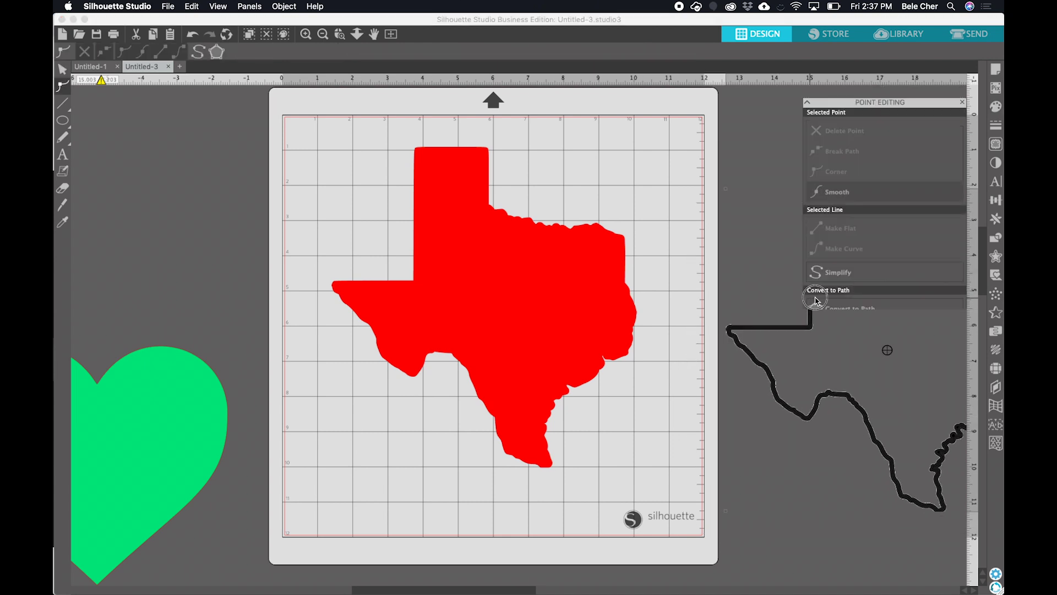
left_click_drag(775, 314, 721, 299)
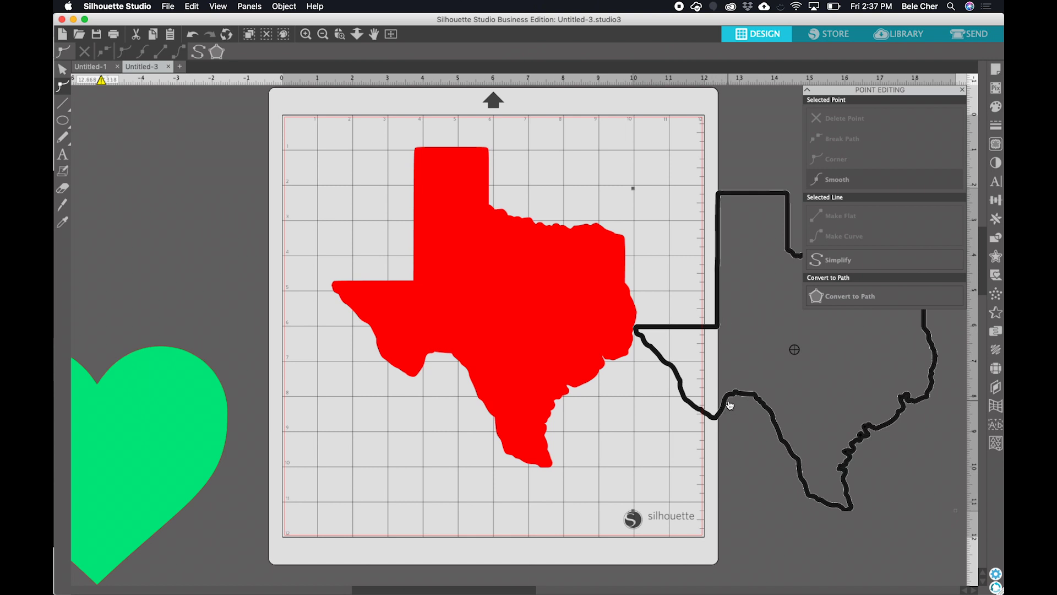
left_click_drag(776, 418, 180, 291)
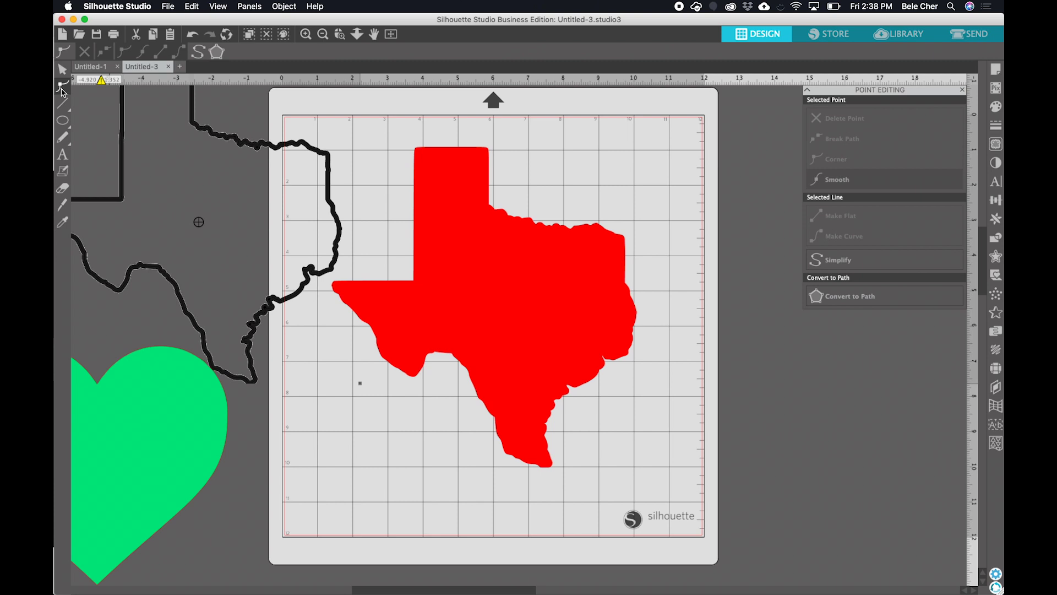
left_click(62, 83)
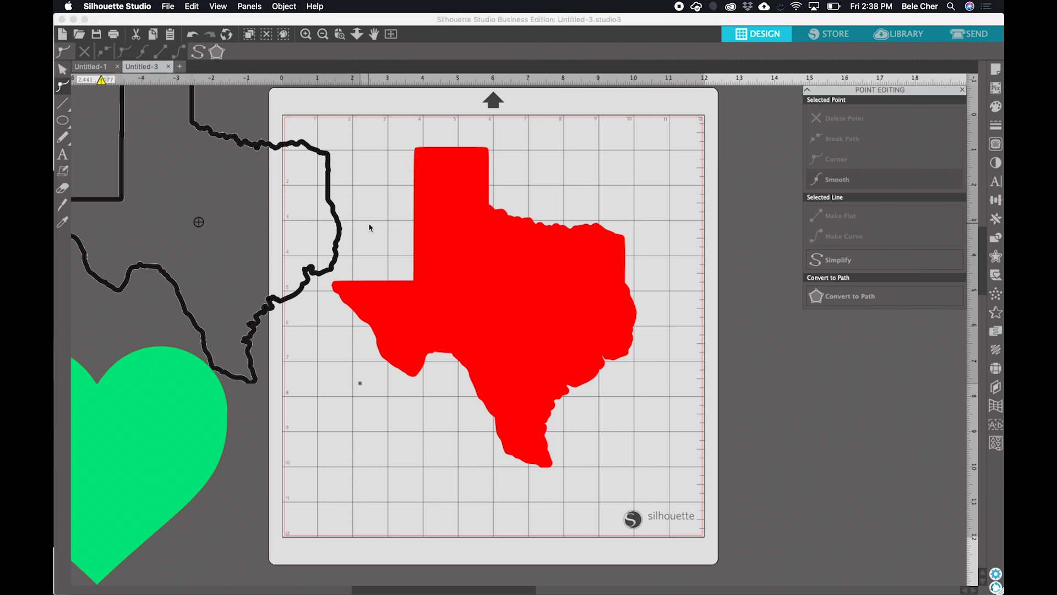
left_click(64, 69)
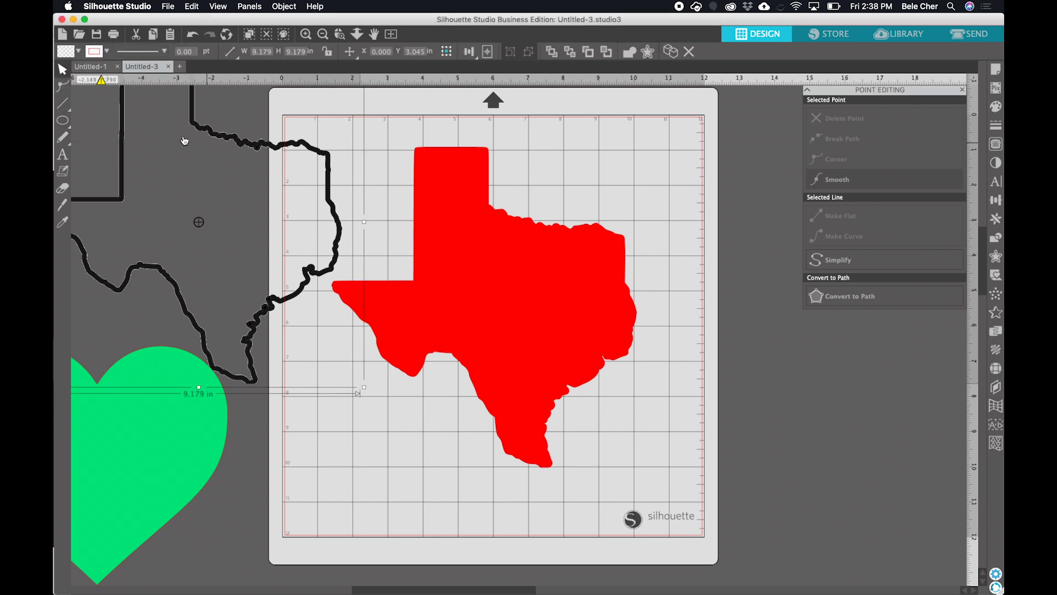
left_click(64, 86)
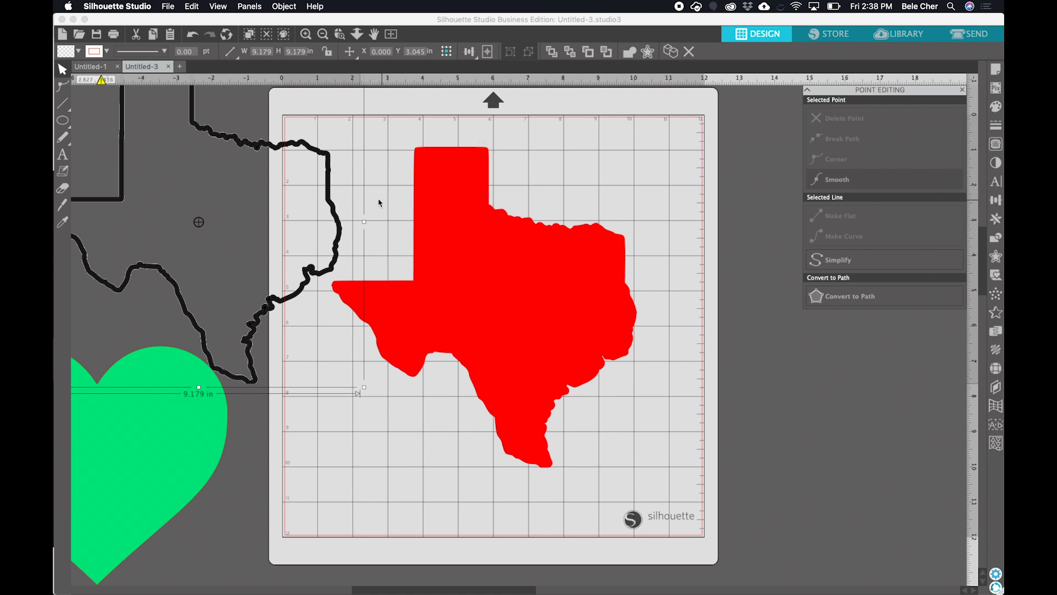
key("Delete")
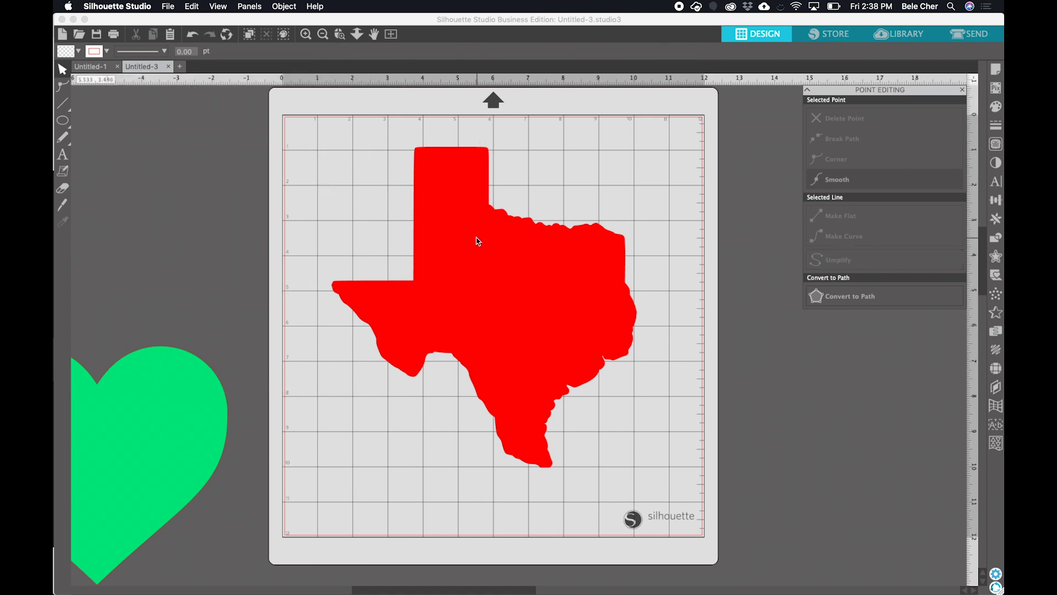
- Shrink the red Texas shape to about 3.75 in wide and arrange it on the mat below the green heart
left_click_drag(286, 300, 266, 173)
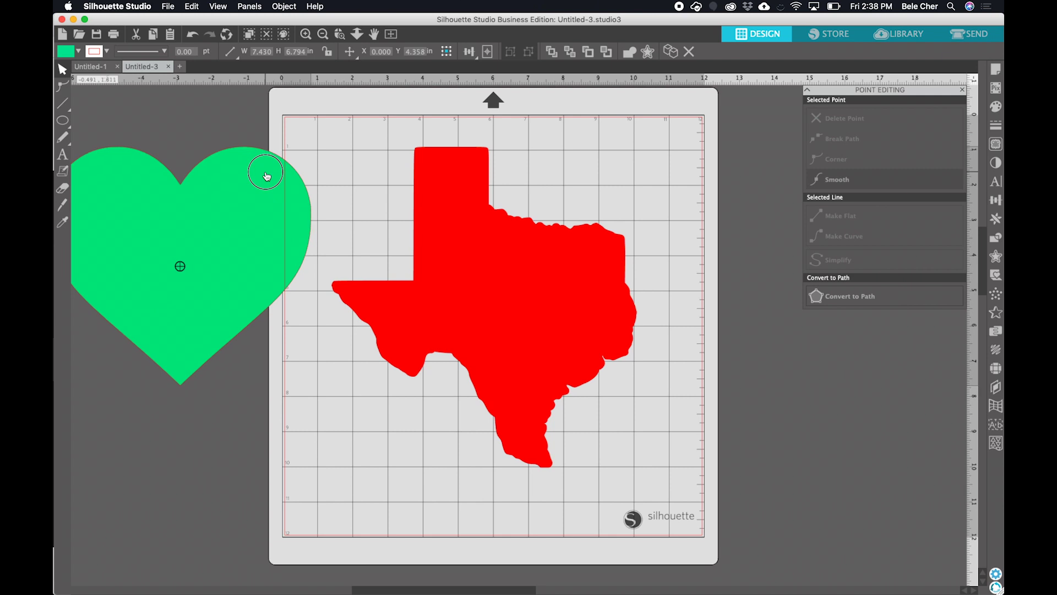
left_click(495, 248)
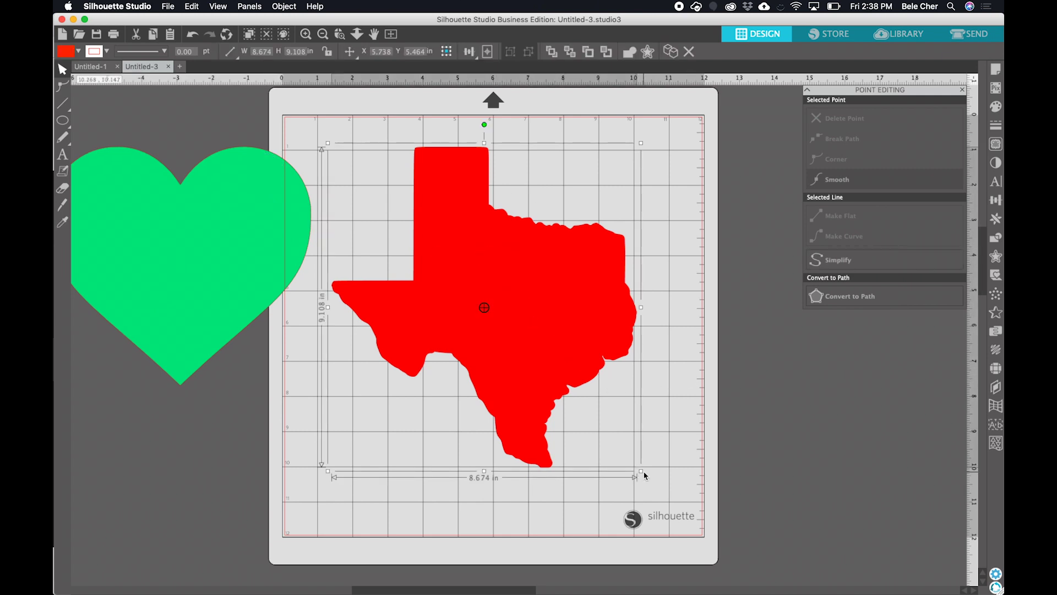
left_click_drag(640, 471, 470, 277)
left_click_drag(408, 214, 500, 440)
left_click_drag(228, 244, 532, 223)
left_click(615, 284)
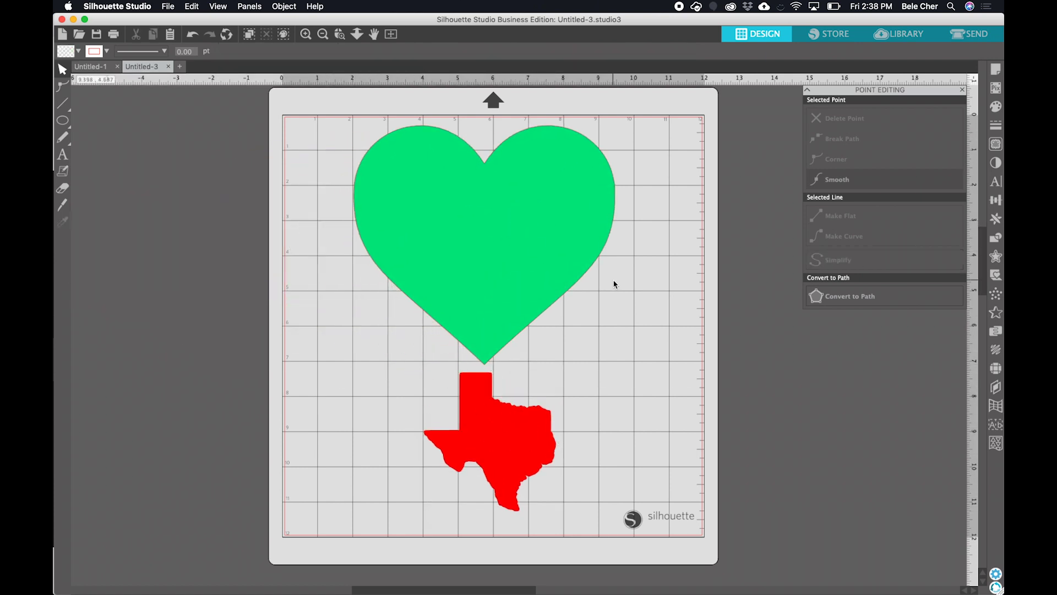
- Move the Texas shape inside the heart and enlarge it to about 4.04 in wide
left_click_drag(539, 452, 524, 257)
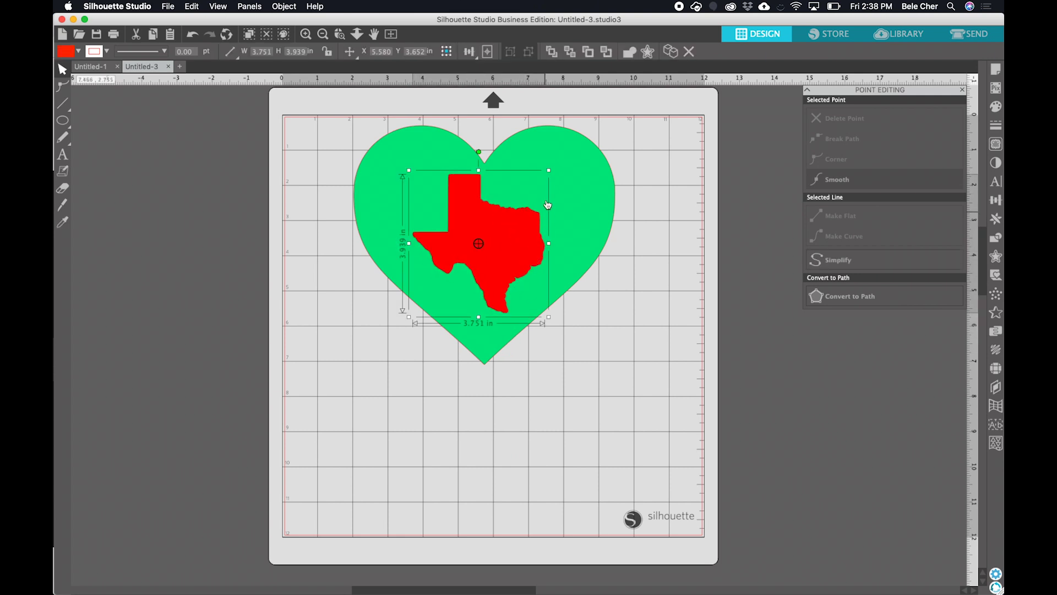
left_click_drag(551, 169, 557, 164)
left_click(626, 264)
left_click_drag(522, 269, 521, 275)
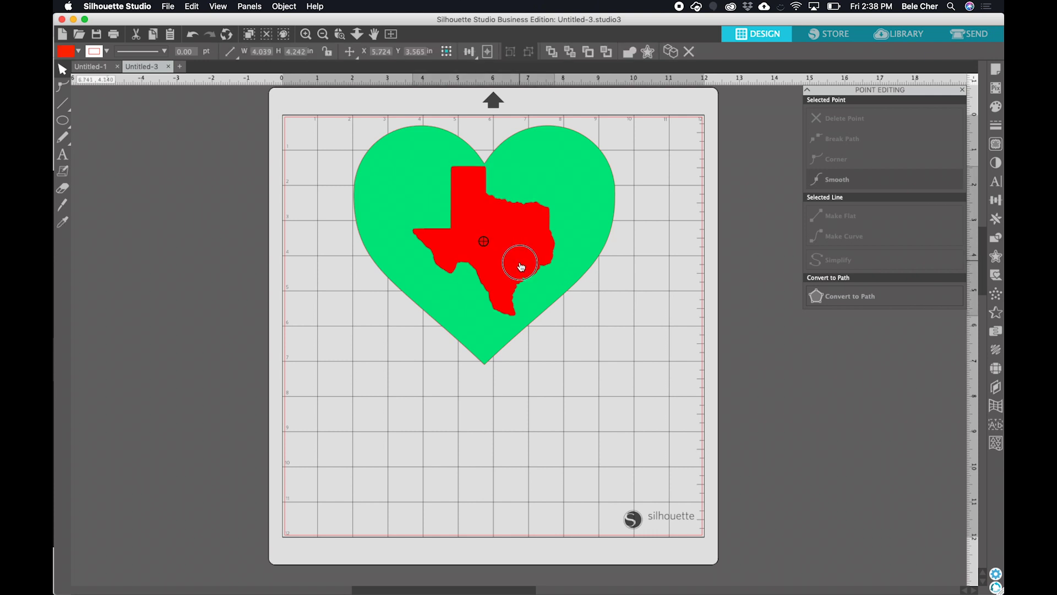
- Select the heart and Texas shape and align their centers both horizontally and vertically
left_click_drag(543, 355, 451, 195)
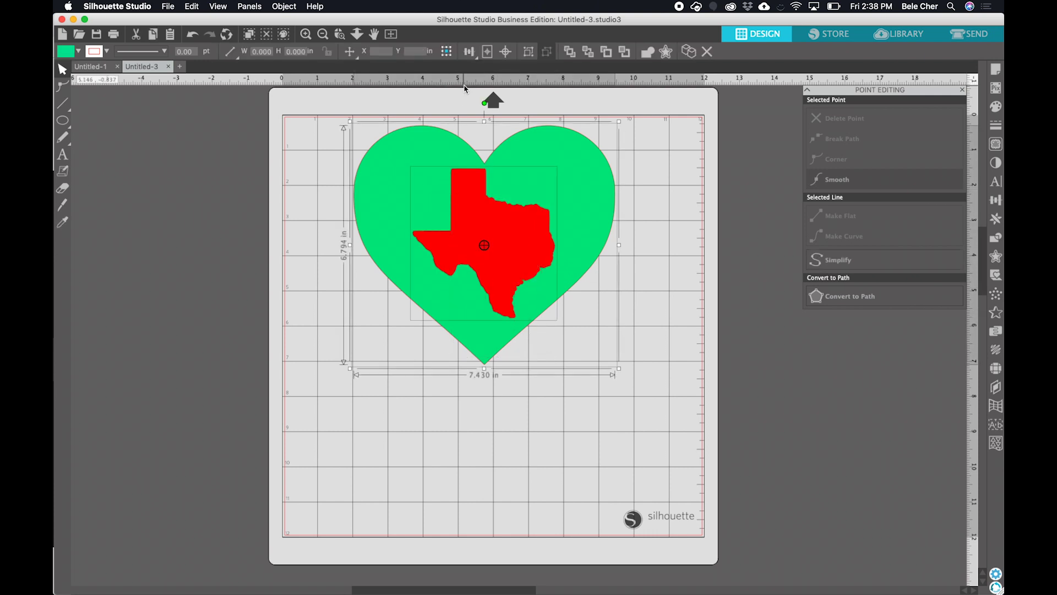
left_click(468, 51)
left_click(488, 71)
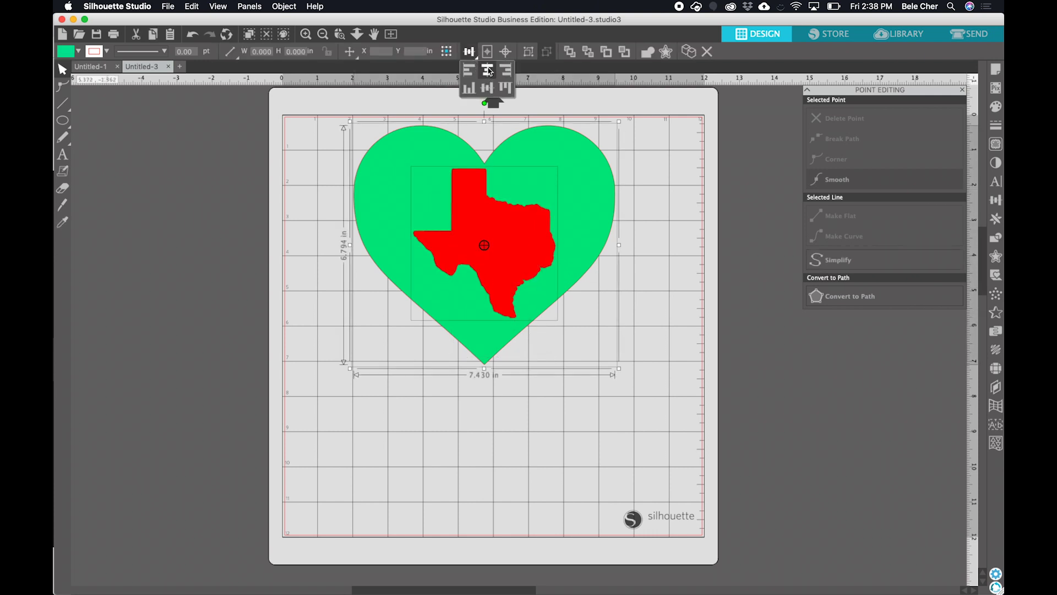
left_click(487, 89)
left_click(642, 193)
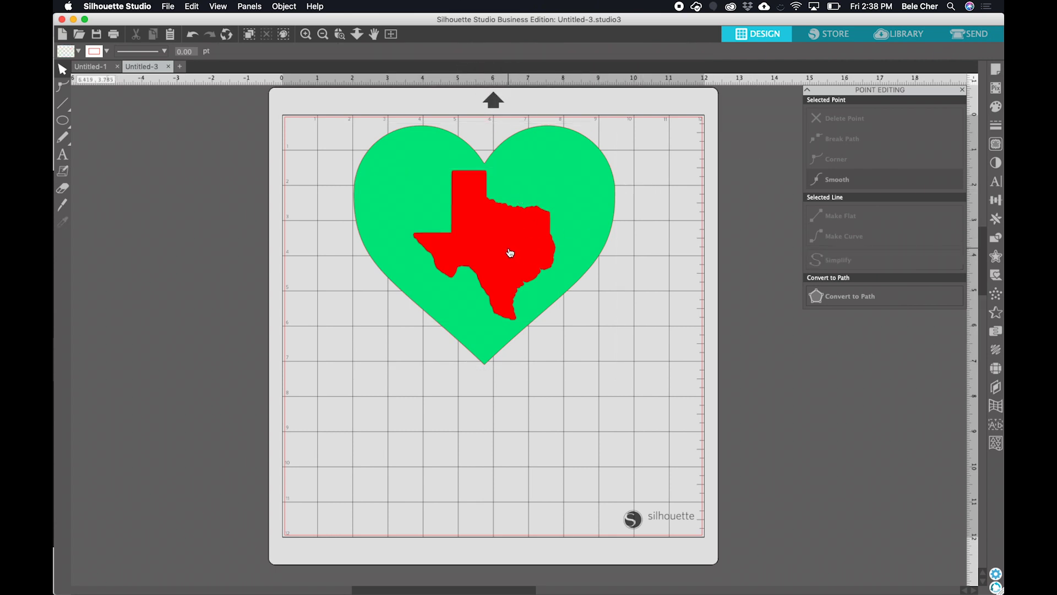
- Subtract the Texas shape from the green heart
left_click_drag(581, 324, 352, 124)
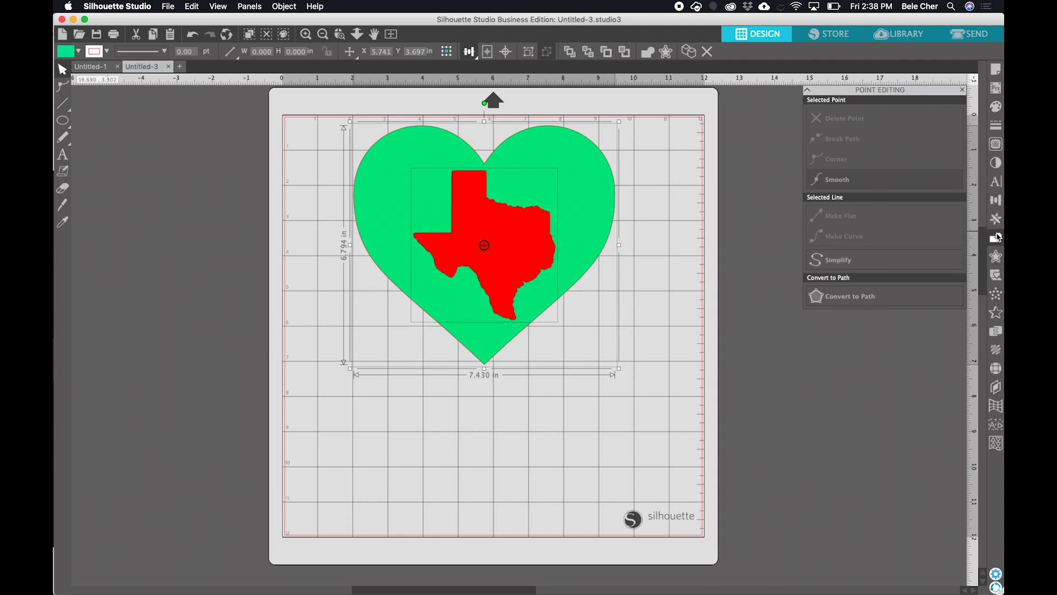
left_click(998, 241)
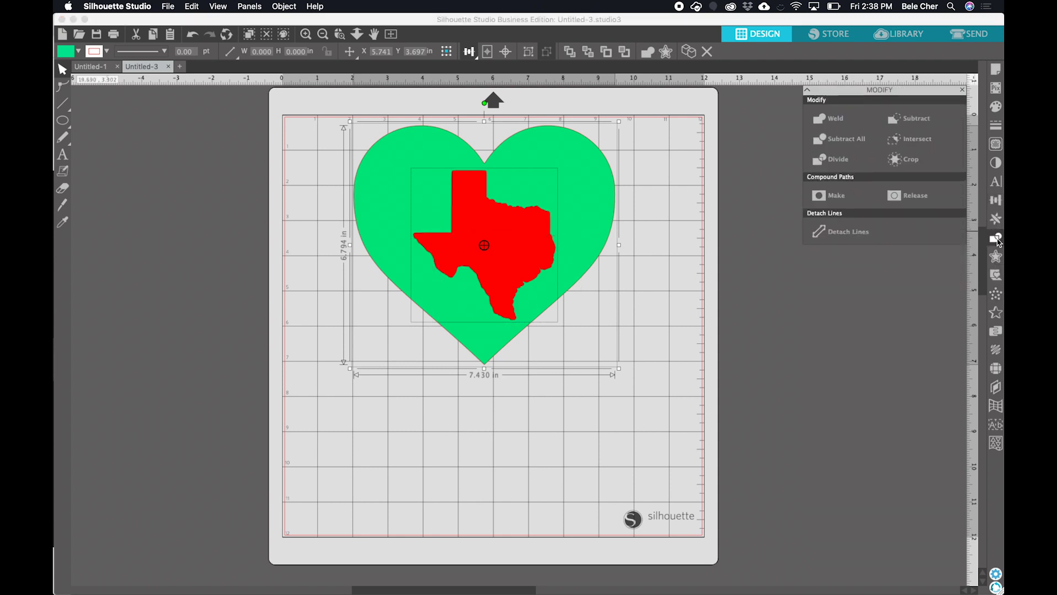
left_click(935, 122)
left_click(684, 229)
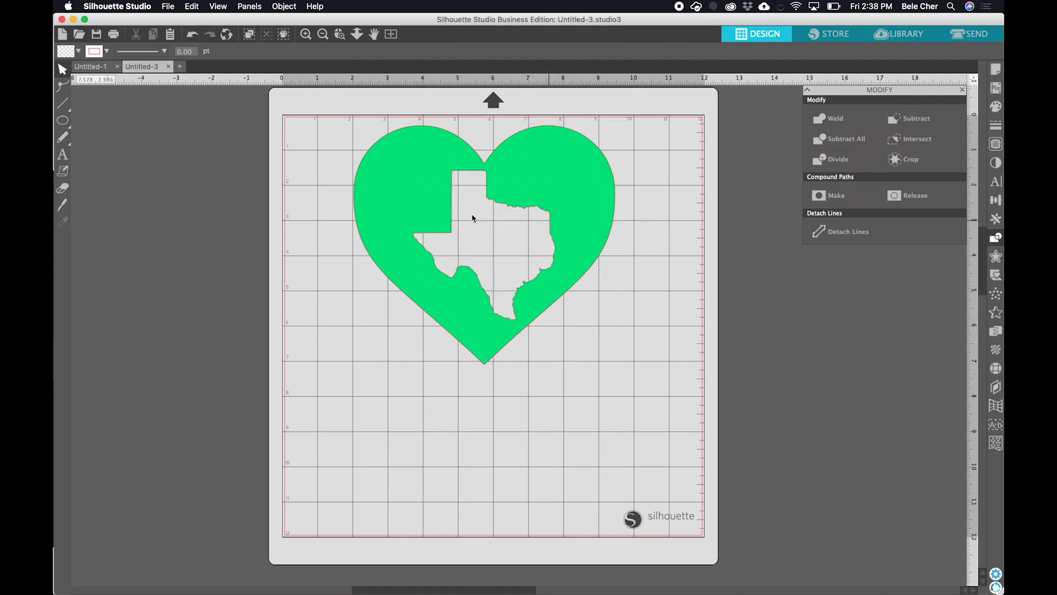
- Reposition the heart with the Texas cutout on the mat and examine its edit points
mouse_move(602, 217)
left_mouse_down()
mouse_move(523, 236)
mouse_move(610, 232)
mouse_move(596, 232)
left_mouse_up()
left_click(673, 231)
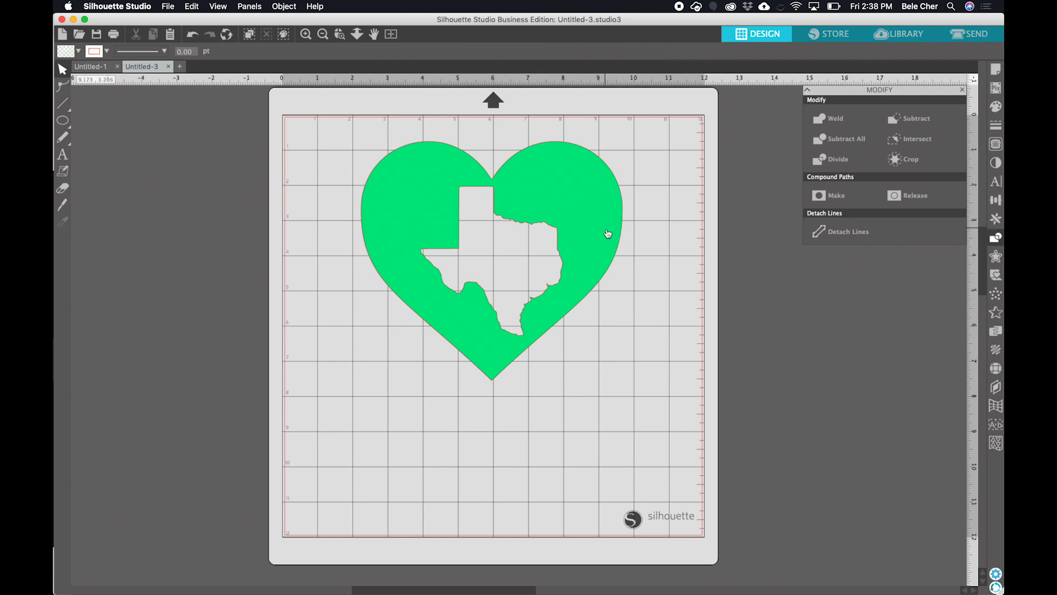
double_click(548, 227)
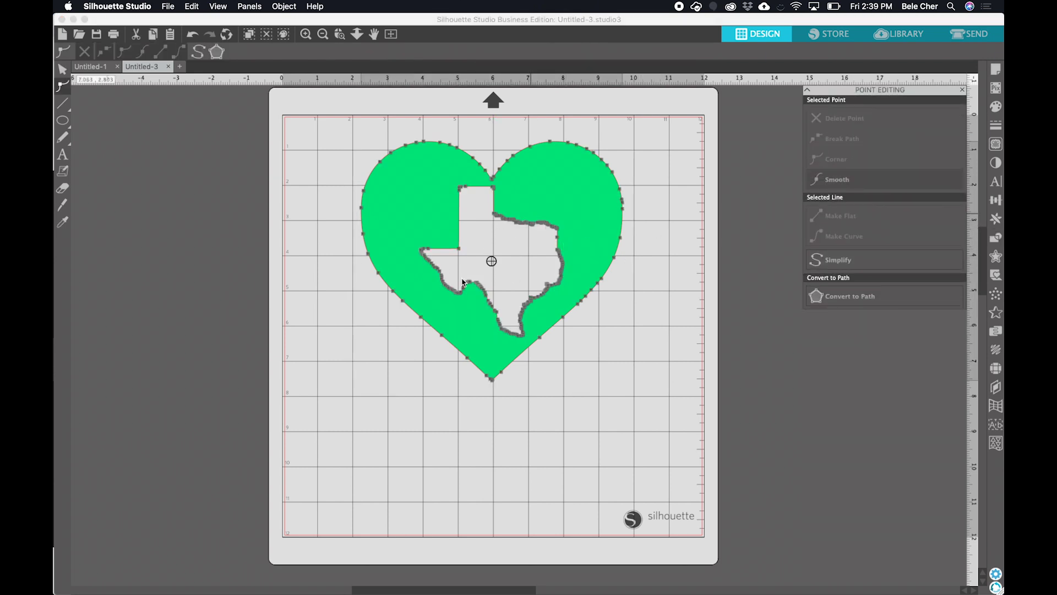
left_click(647, 281)
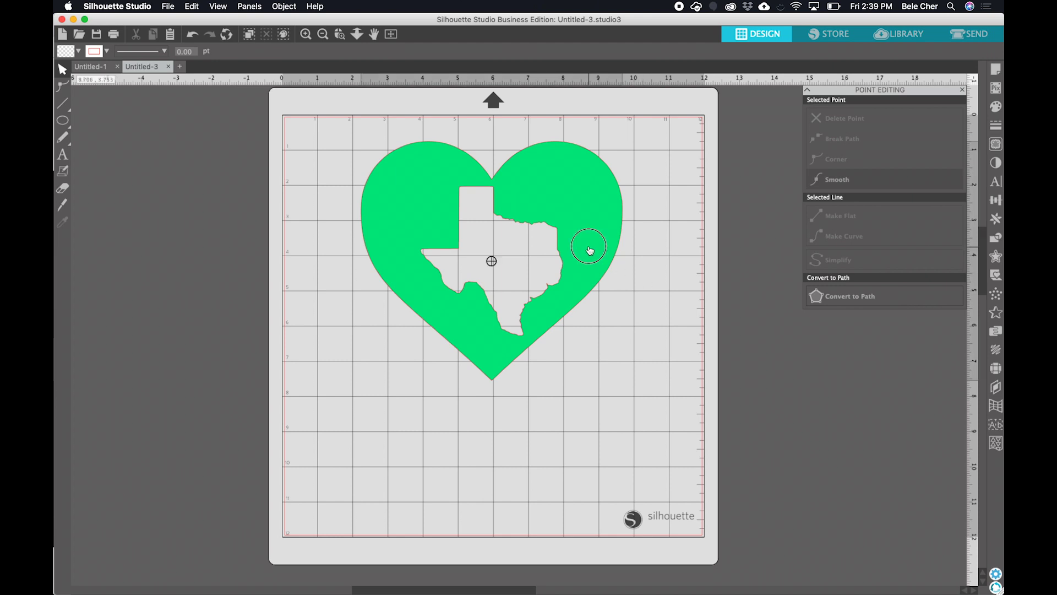
left_click(606, 205)
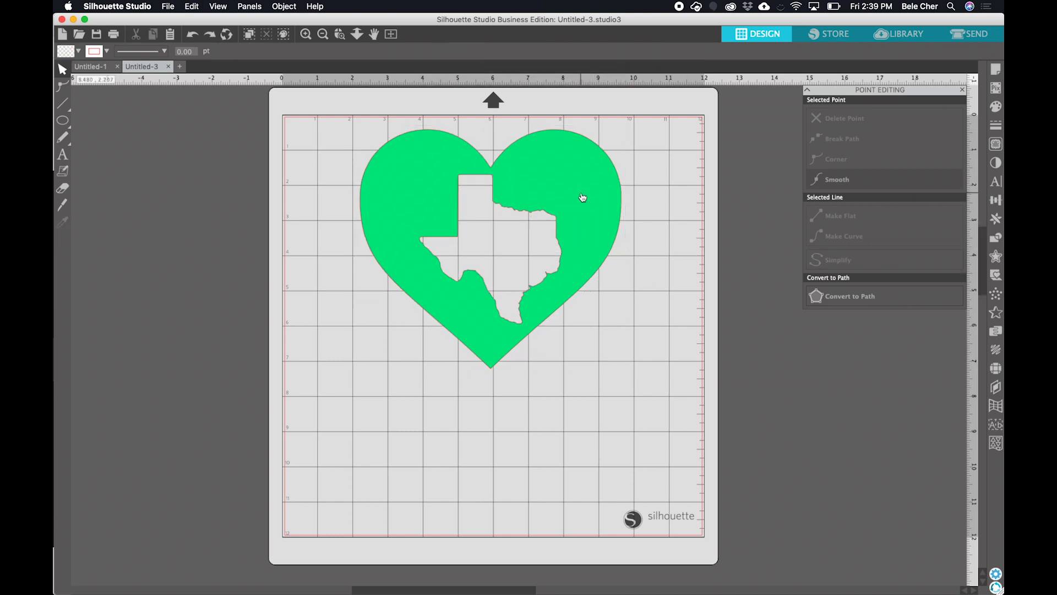
double_click(506, 183)
- Undo the heart moves and the subtraction of the Texas shape
key("super+z")
key("super+z")
key("super+z")
key("super+z")
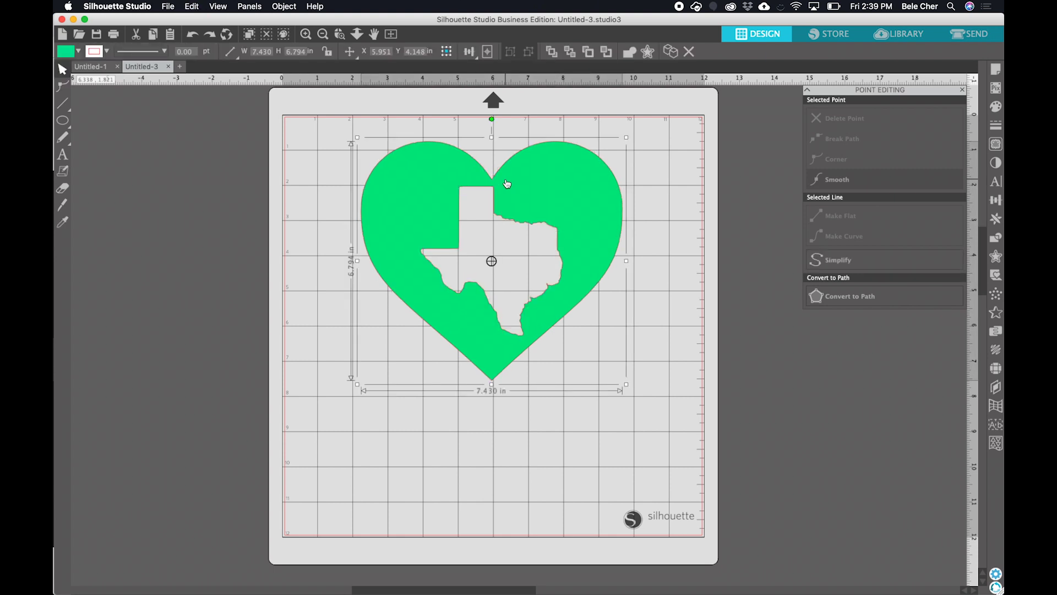
left_click(507, 183)
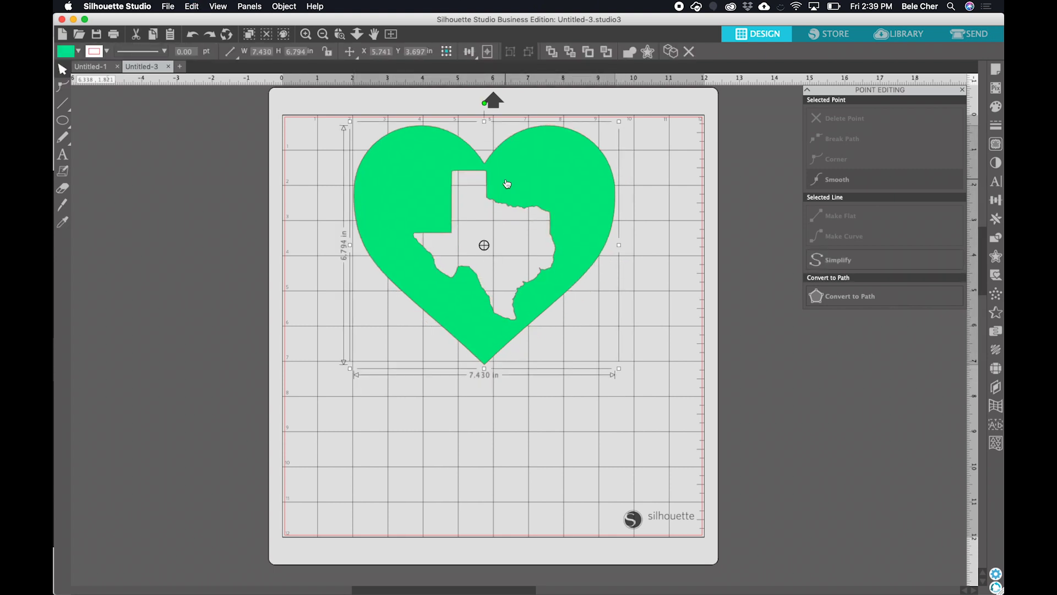
key("super+f")
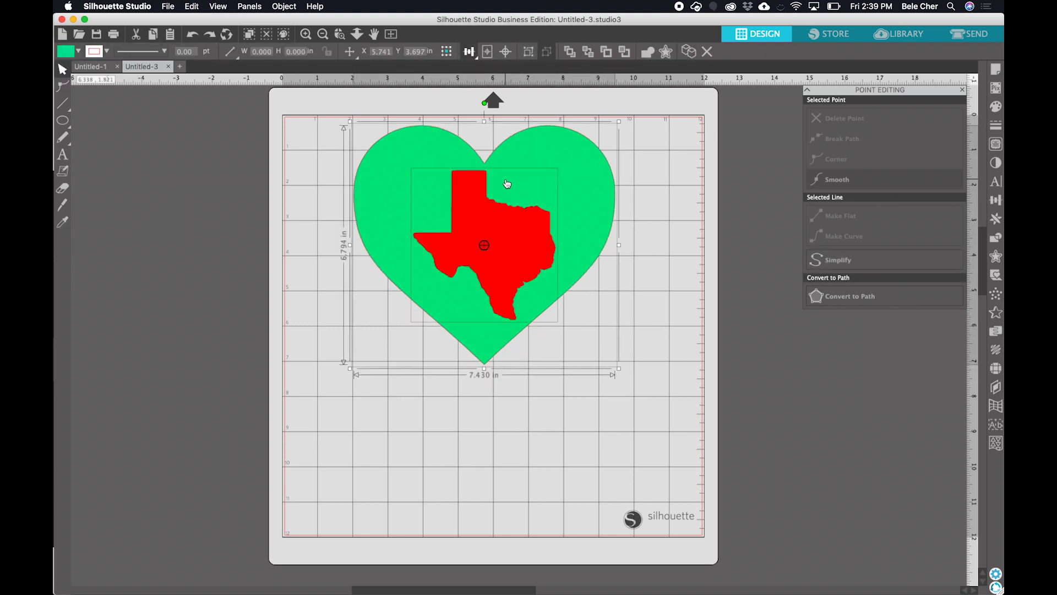
- Shrink the heart to about 2.35 in wide and enlarge the Texas shape on the mat to about 9.7 in wide
left_click(685, 213)
left_click_drag(508, 245, 204, 218)
left_click(485, 231)
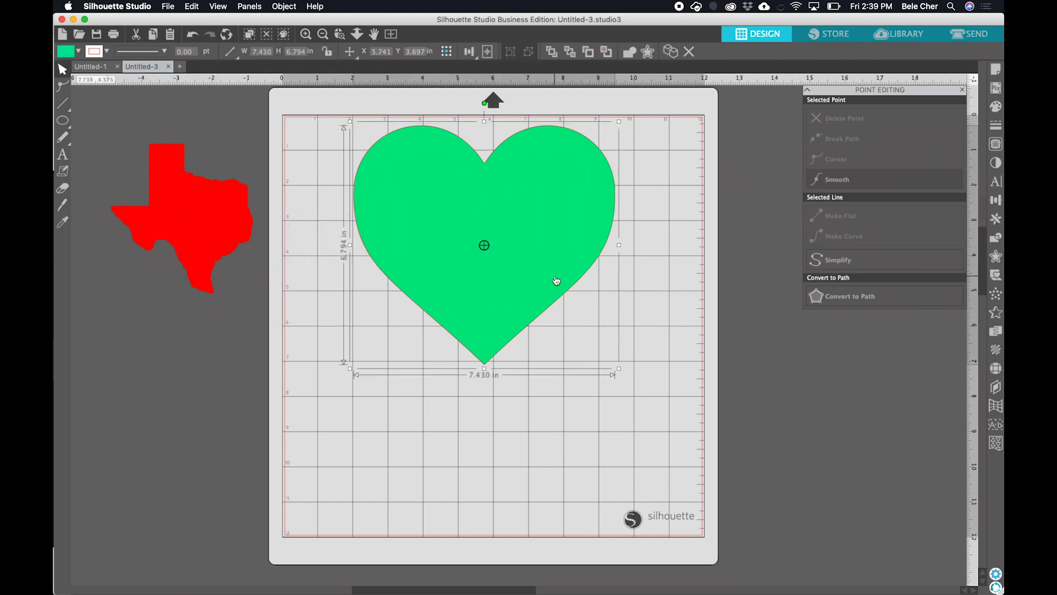
left_click_drag(620, 368, 533, 400)
left_click_drag(180, 174, 393, 154)
left_click_drag(469, 277, 746, 406)
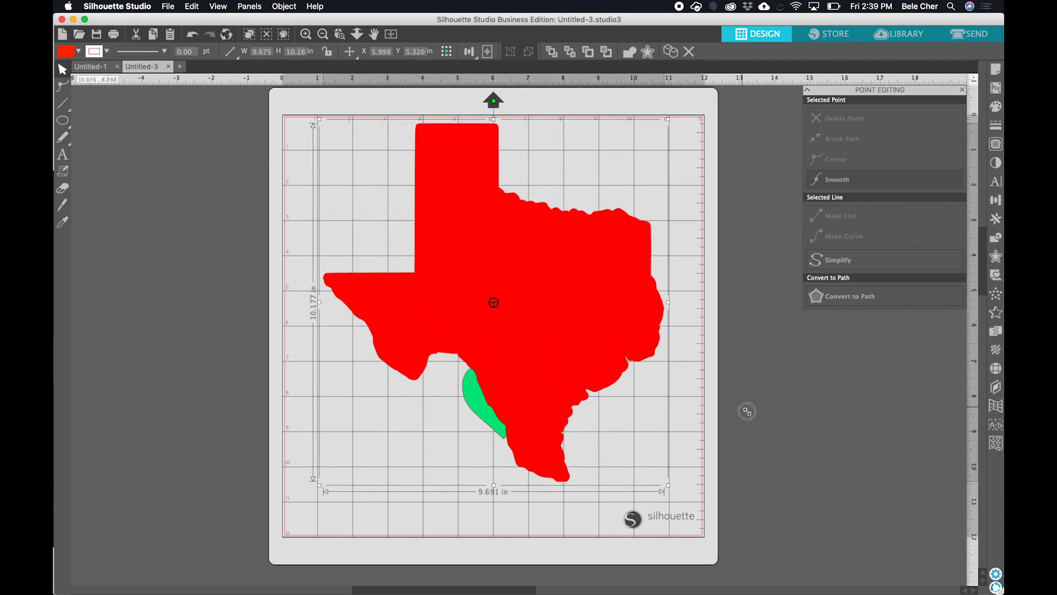
- Move the heart out from behind the Texas shape and bring it to the front
left_click(485, 428)
left_click_drag(485, 429, 309, 429)
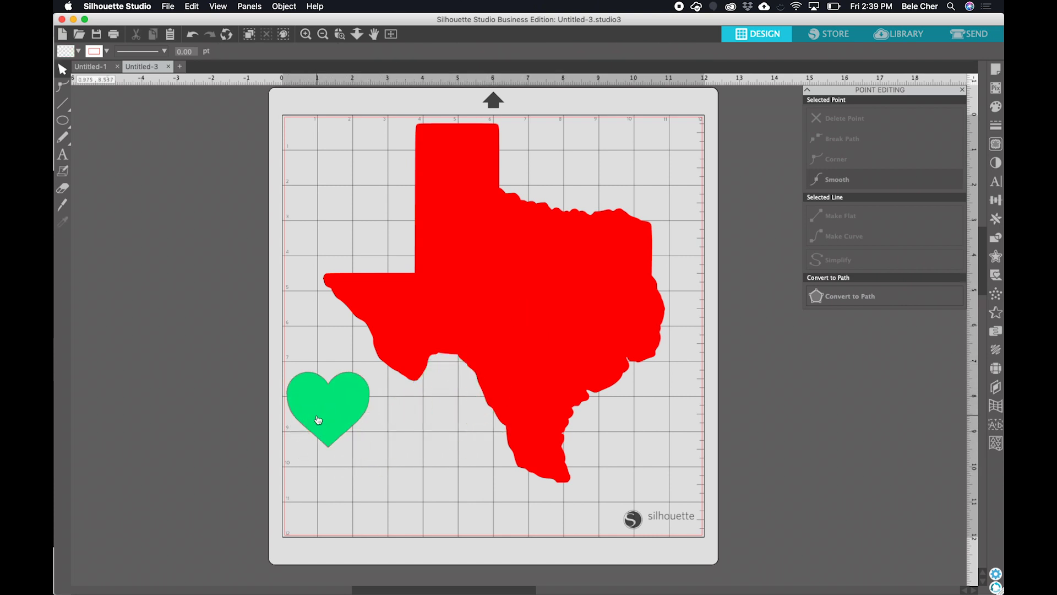
right_click(318, 416)
mouse_move(393, 585)
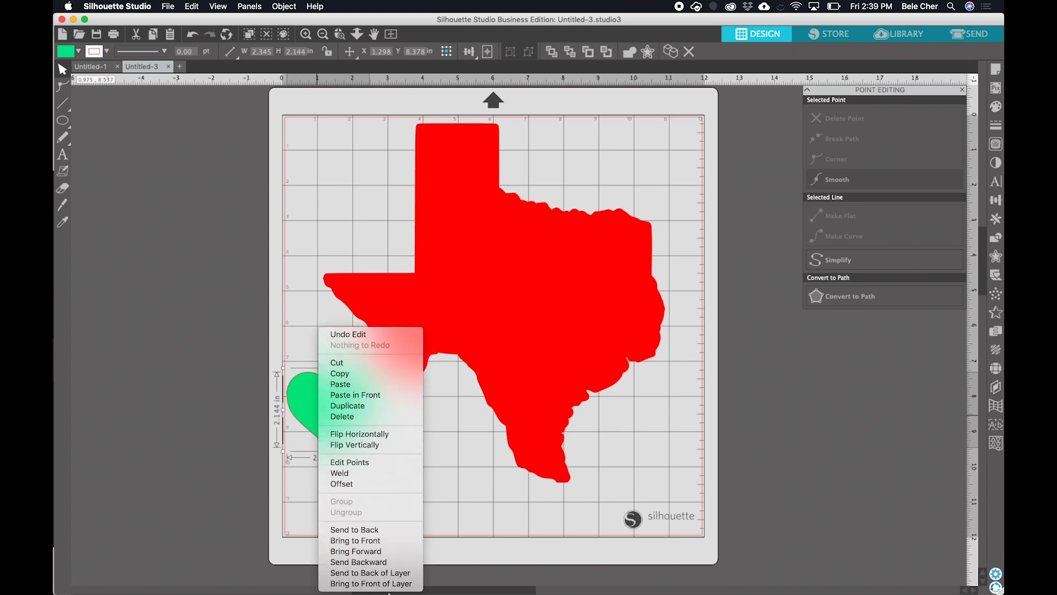
left_click(404, 542)
- Shrink the heart further, place it over the base of the Texas panhandle, and select both shapes
left_click_drag(351, 398, 524, 271)
left_click_drag(522, 293, 508, 273)
left_click_drag(532, 315, 489, 237)
left_click(606, 187)
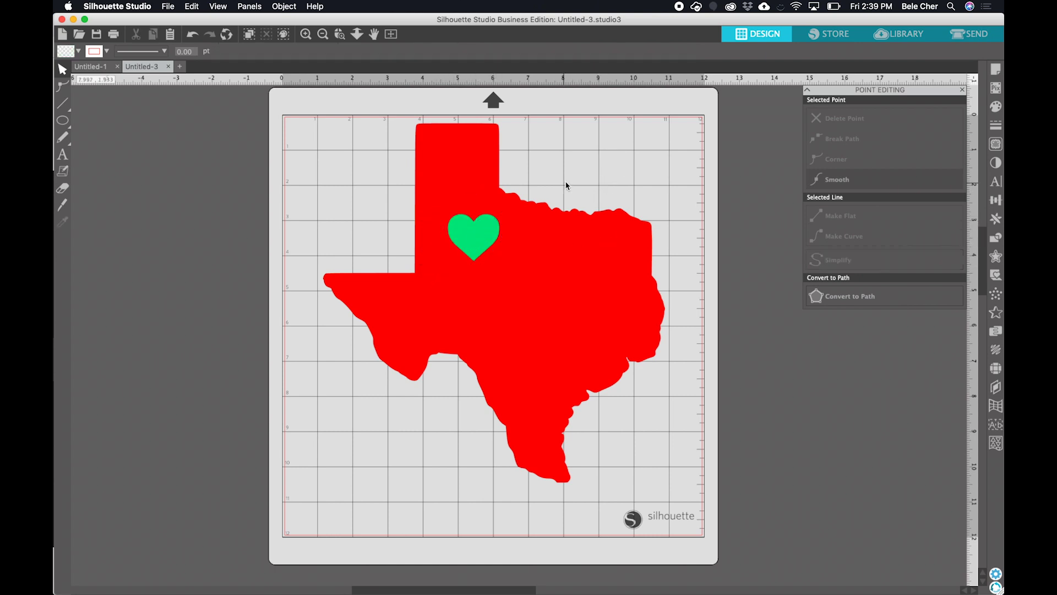
left_click(542, 220)
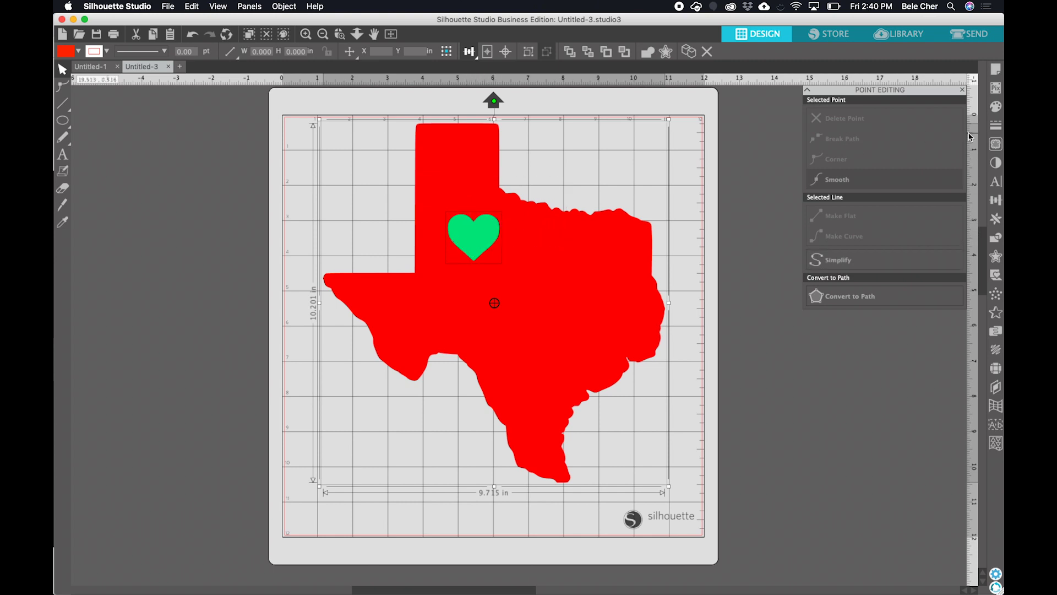
- Try subtracting the heart from the Texas shape, and undo the subtraction
left_click(997, 240)
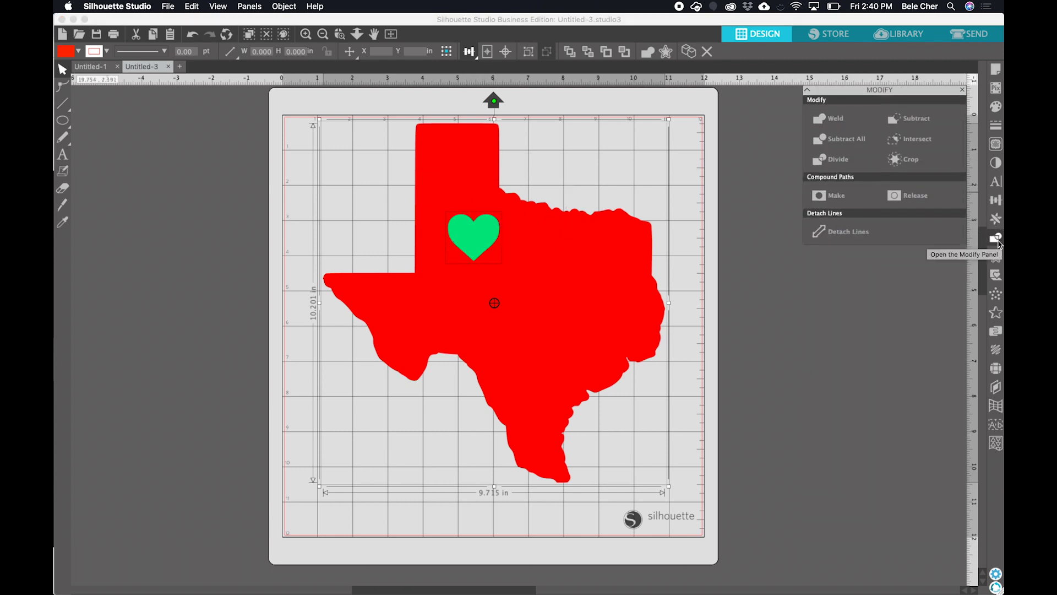
left_click(908, 117)
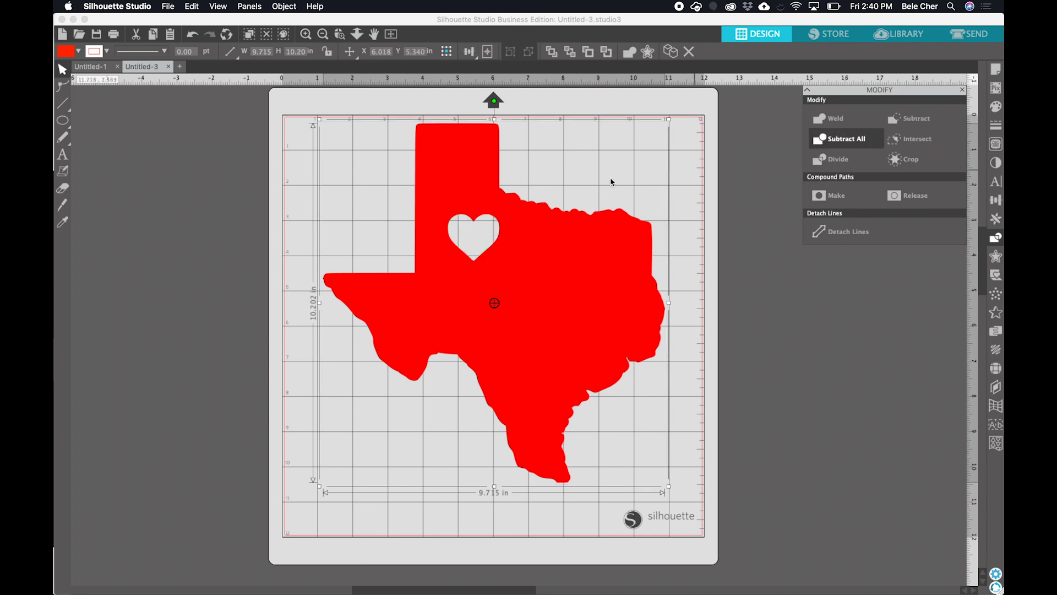
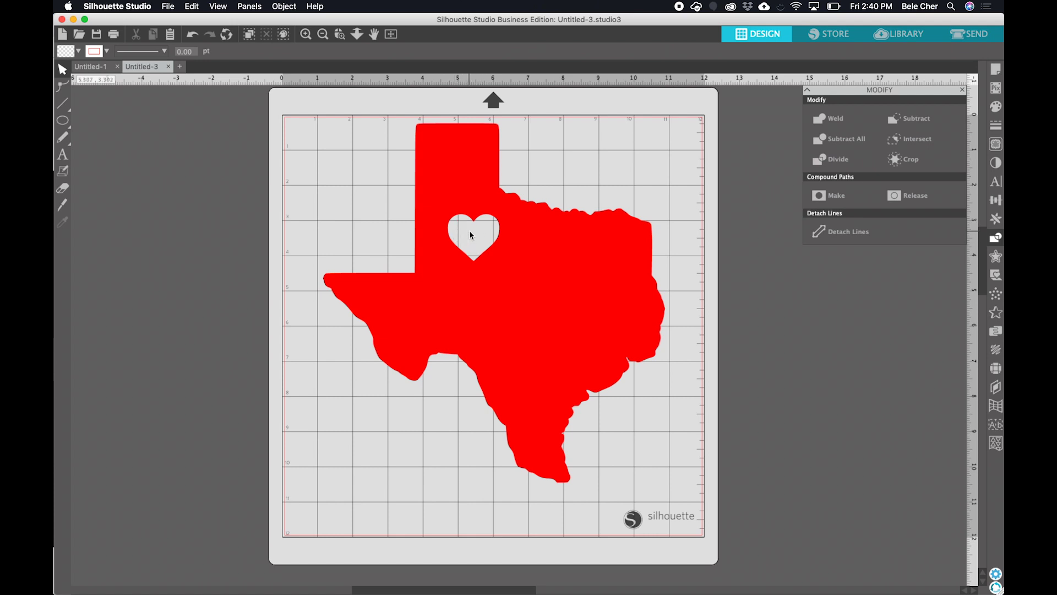
key("super+z")
key("super+z")
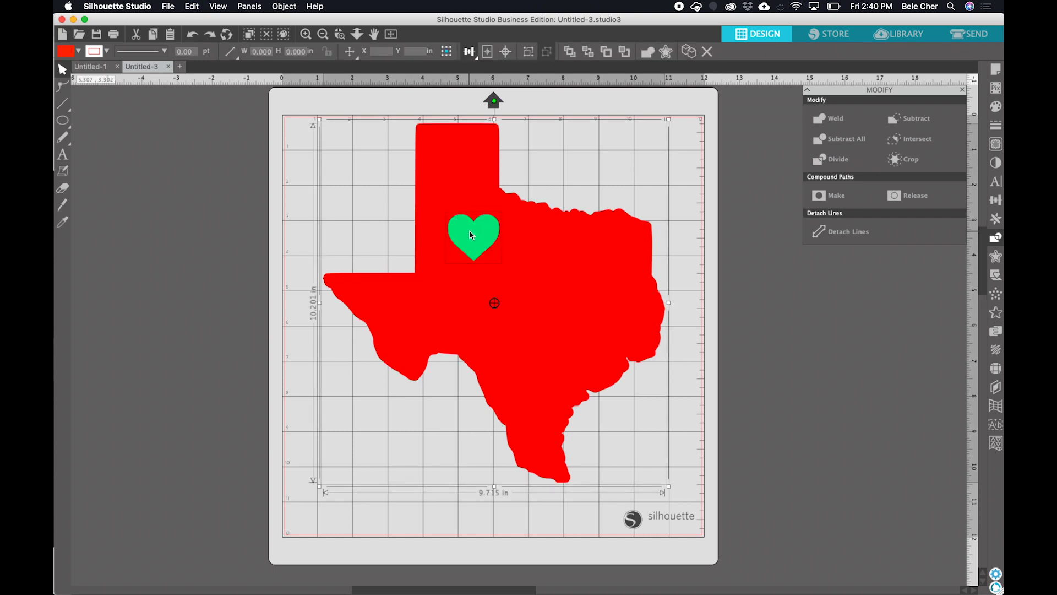
- Move the heart off the Texas shape, place it back over the base of the panhandle, and select both shapes
left_click(462, 229)
left_click_drag(462, 228, 333, 186)
left_click(353, 226)
left_click(396, 210)
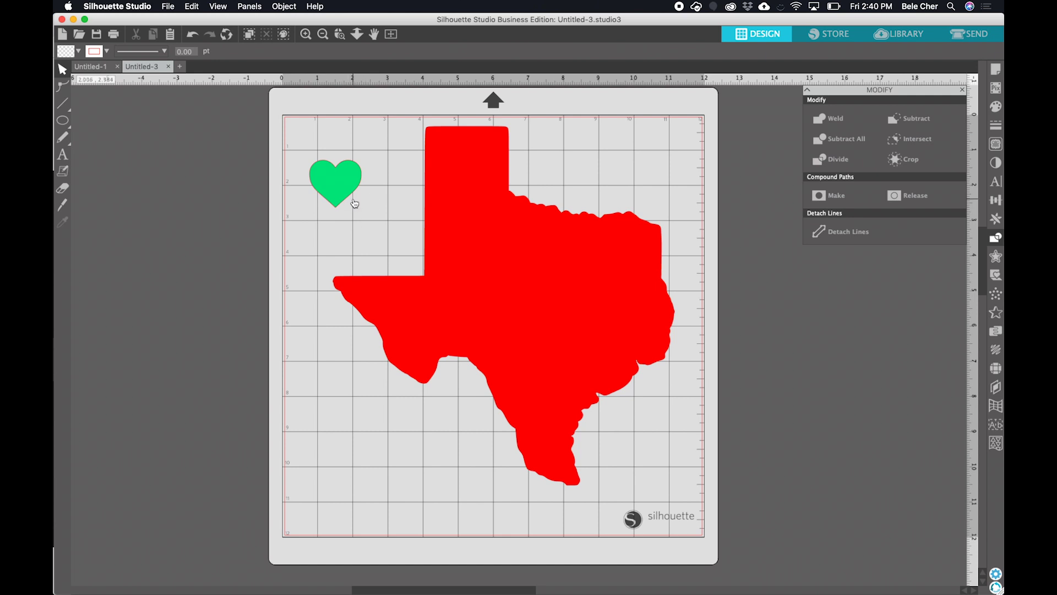
left_click_drag(349, 177, 490, 227)
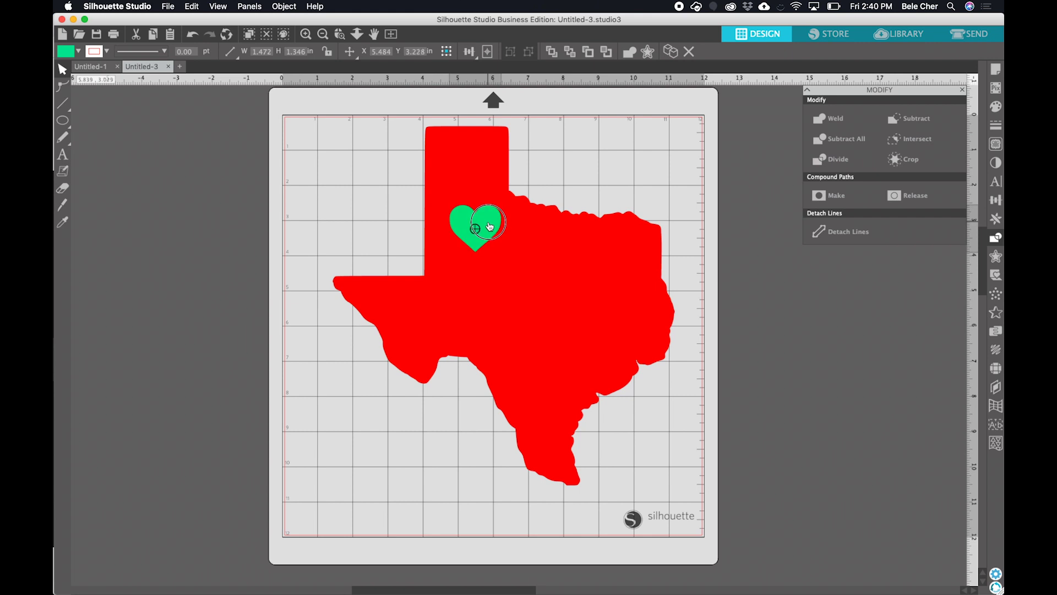
left_click(545, 195)
left_click_drag(534, 179, 471, 233)
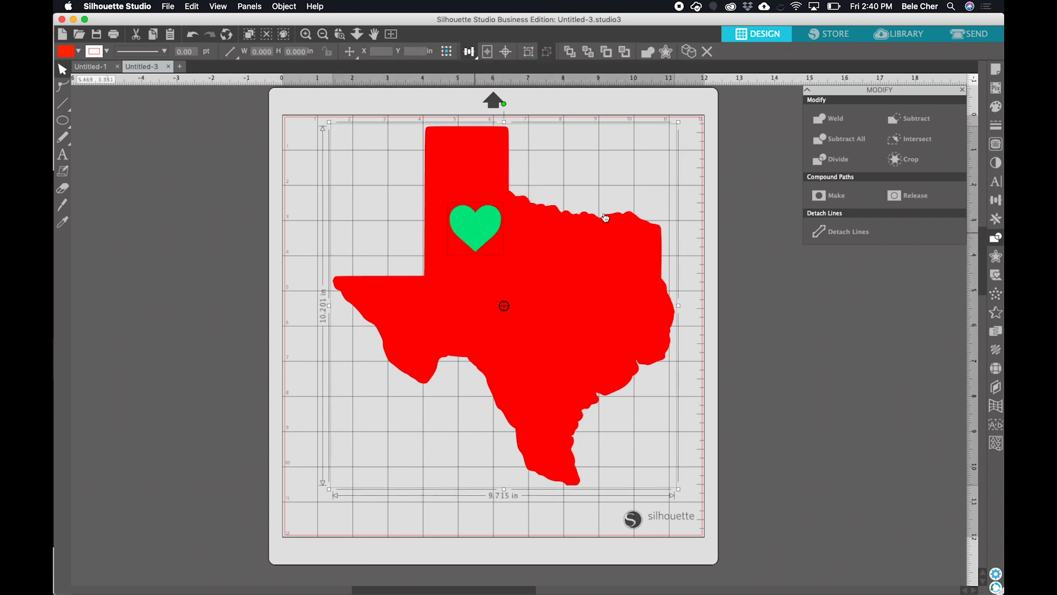
- Subtract the heart from the Texas shape and shift the cut-out Texas slightly left on the mat
left_click(911, 128)
left_click_drag(574, 251, 545, 256)
left_click(596, 293)
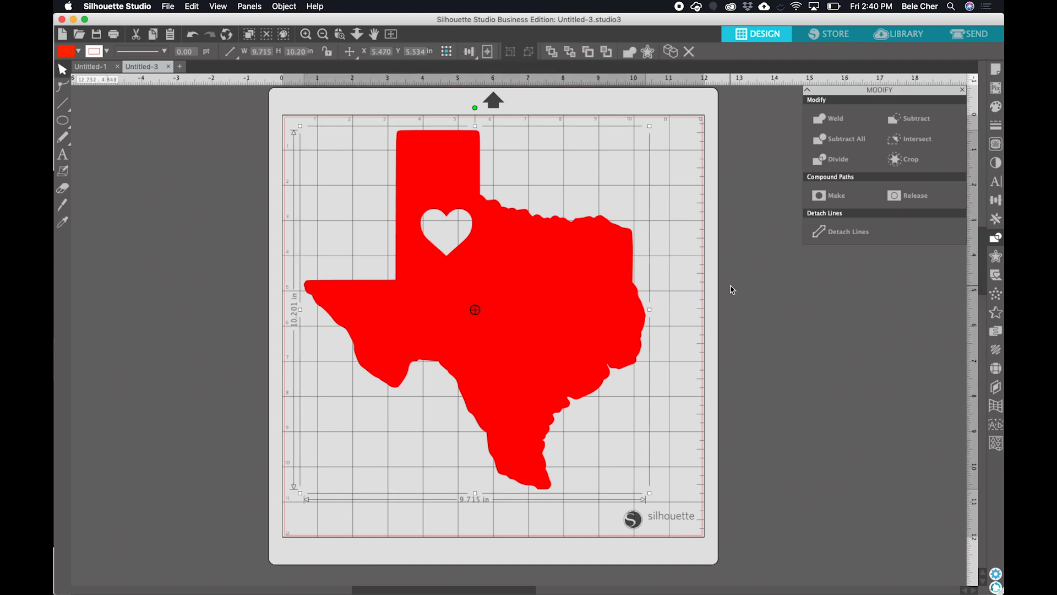
left_click(676, 305)
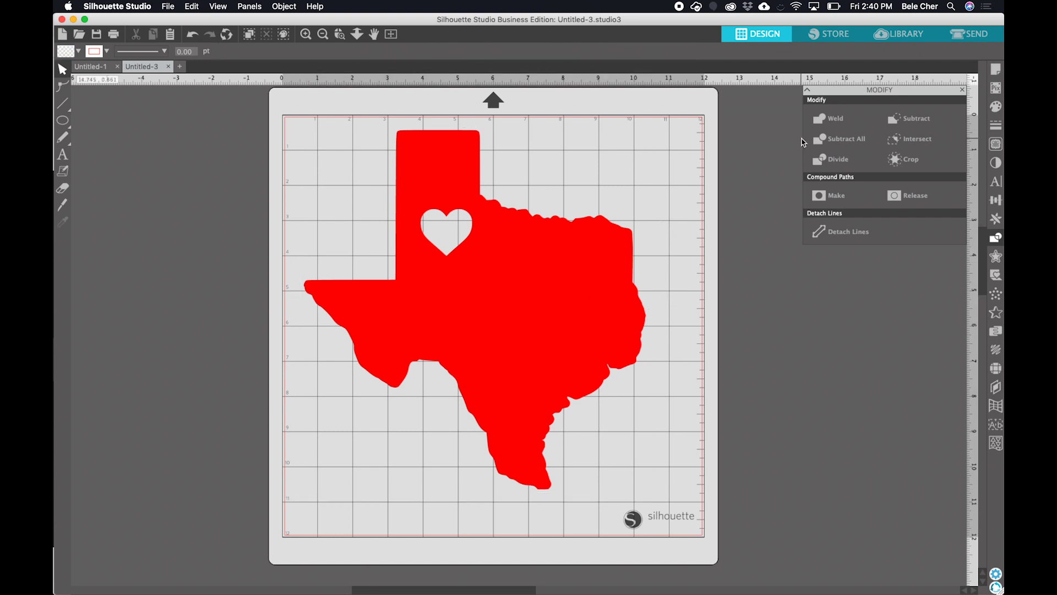
- Save the design to the local library's User Designs folder as "Texas with Heart"
left_click(169, 7)
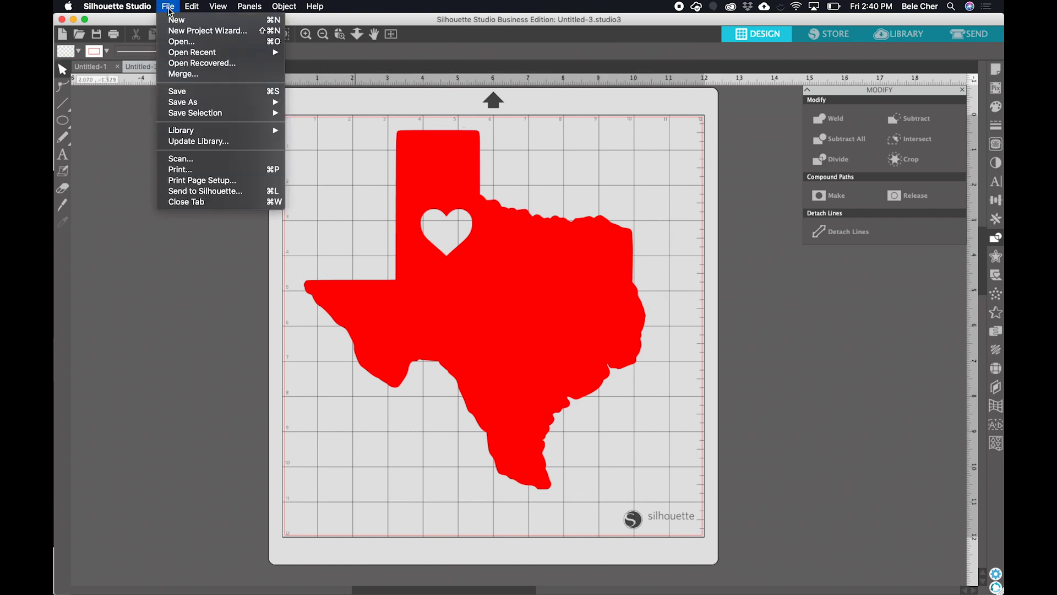
mouse_move(203, 105)
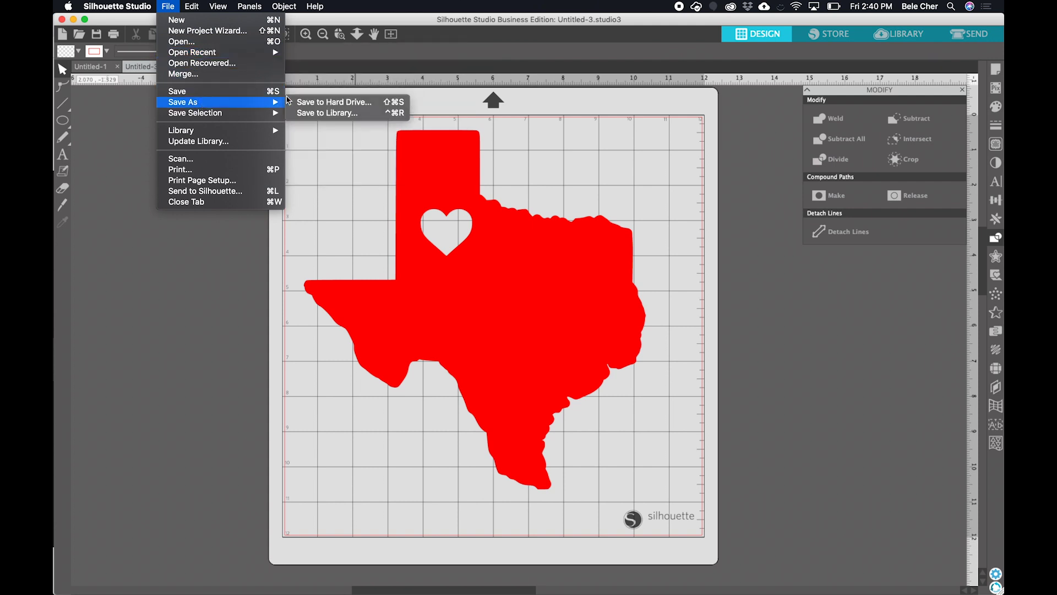
left_click(300, 113)
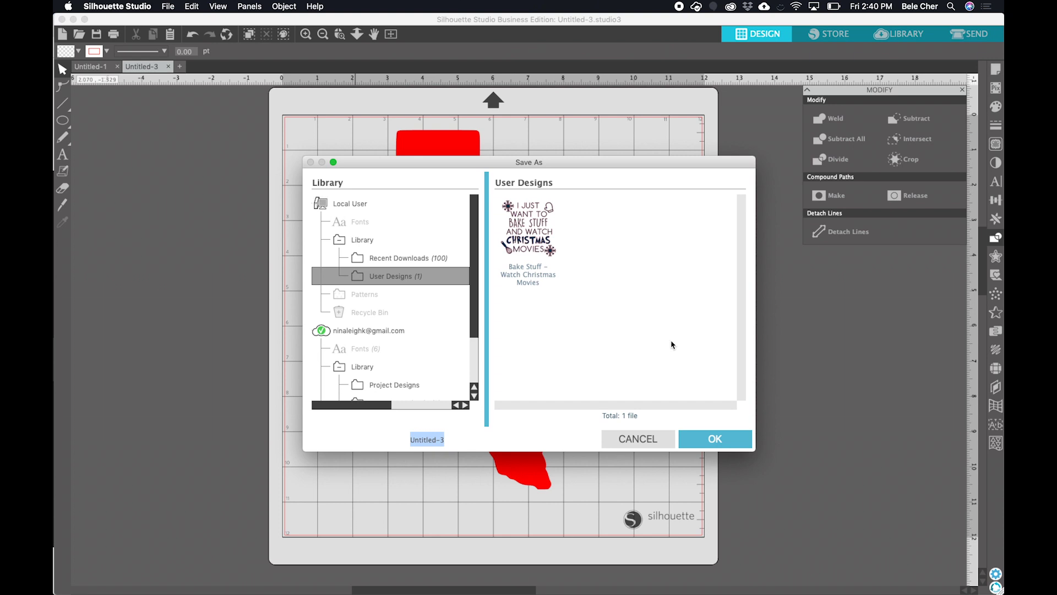
left_click_drag(441, 444, 408, 442)
type("Texas with Heart")
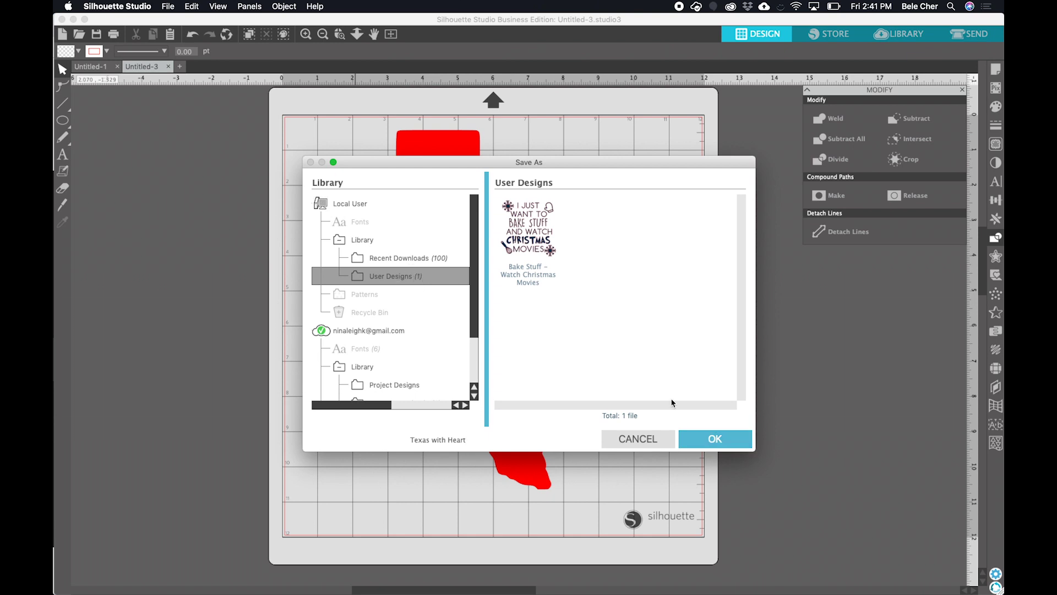
left_click(713, 434)
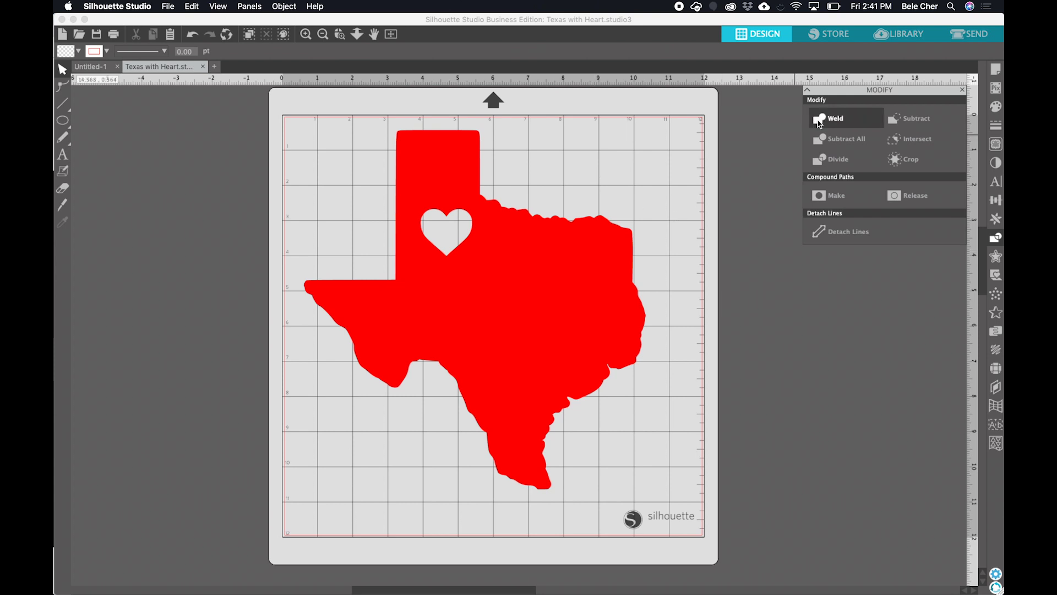
- Create a folder named "States with Hearts" in the local user's library
left_click(918, 36)
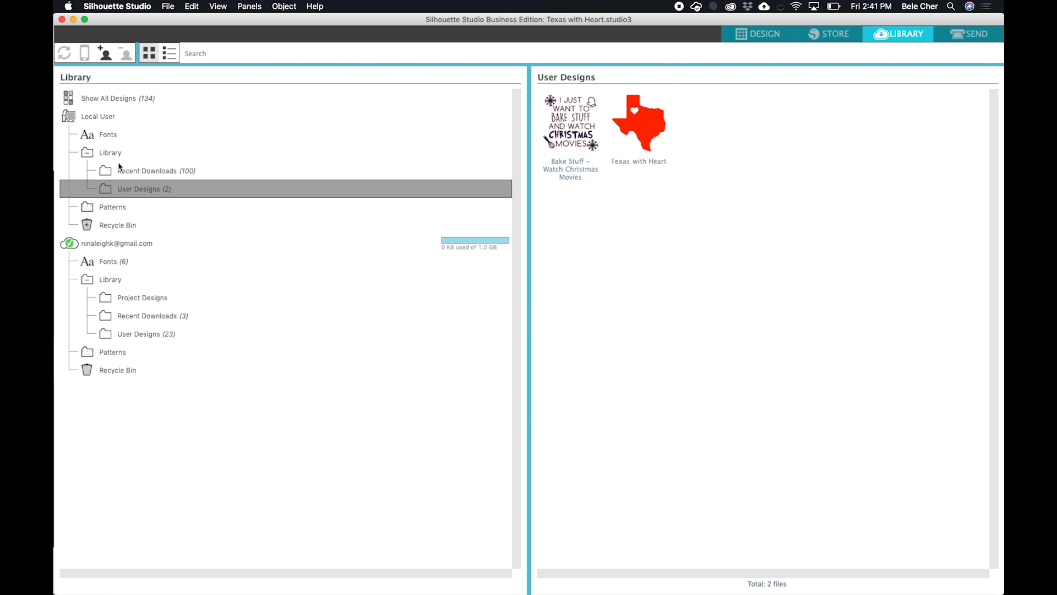
left_click(104, 154)
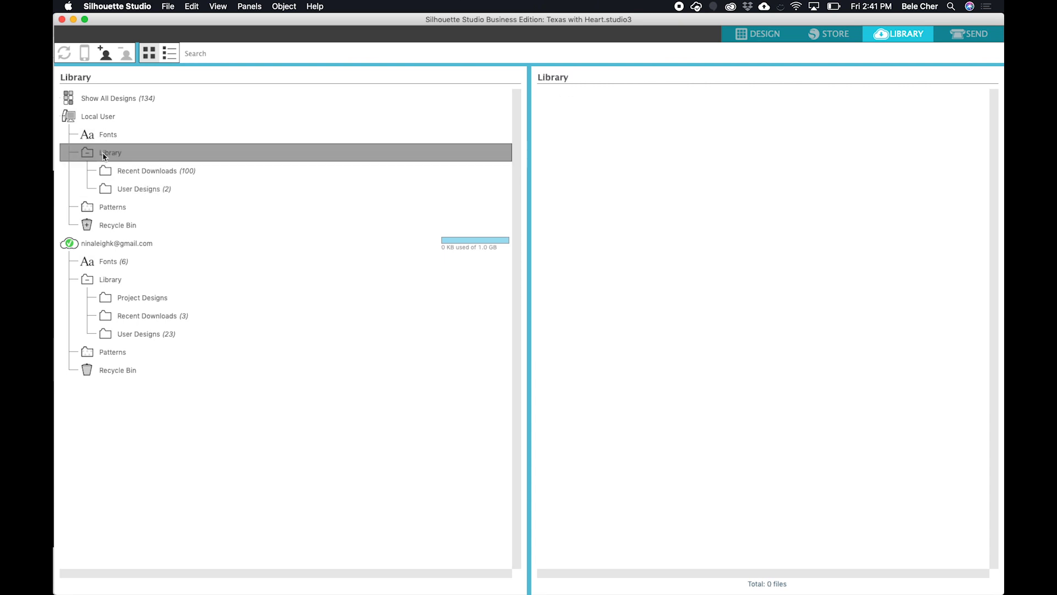
right_click(122, 155)
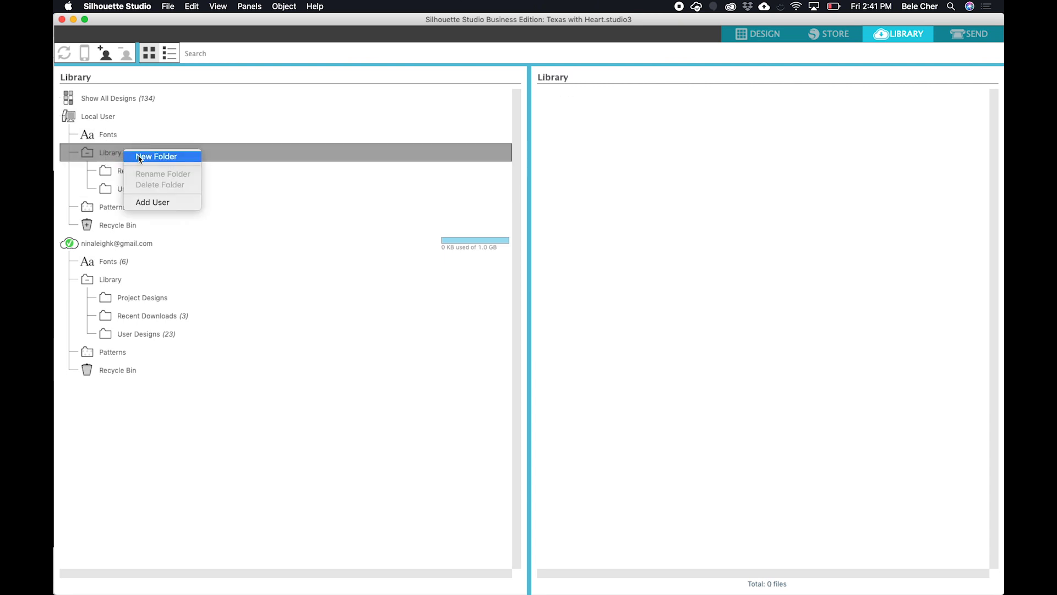
left_click(144, 155)
type("S")
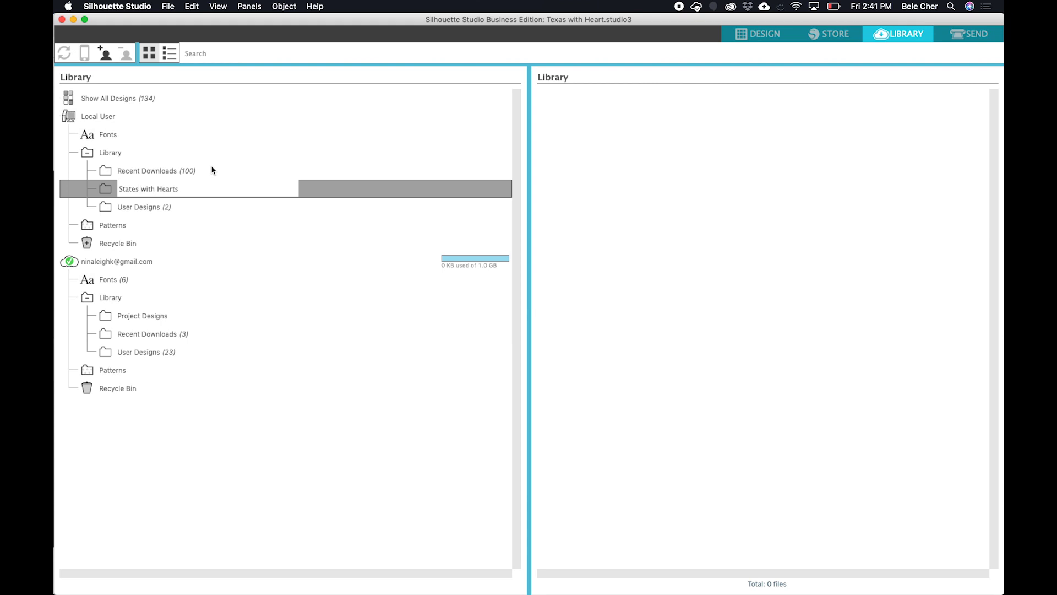
type("tates with Hearts")
key("Return")
- Move the "Texas with Heart" design from User Designs into the States with Hearts folder and check both folders
left_click(170, 211)
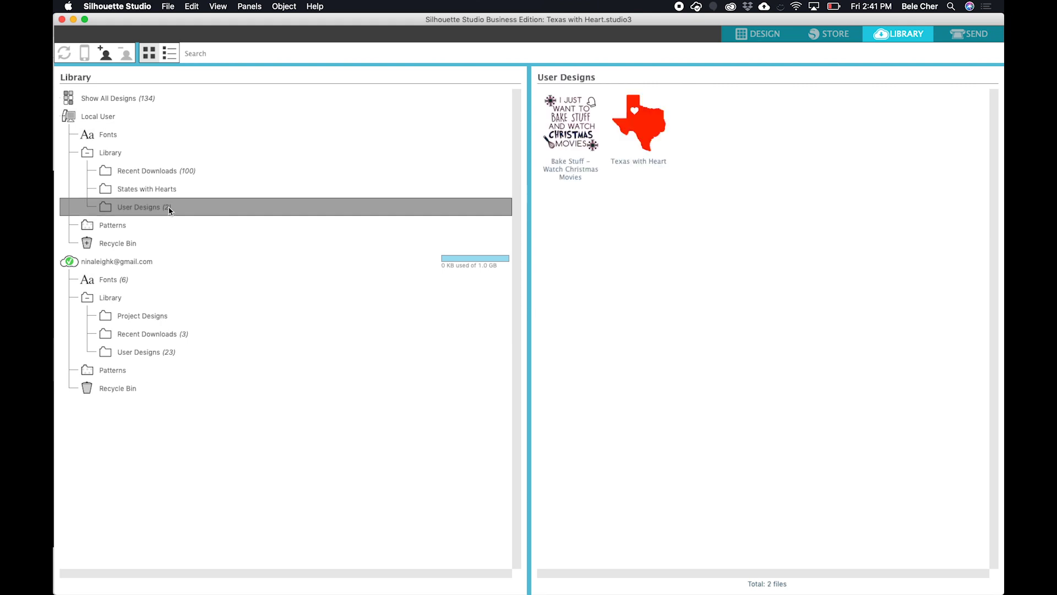
right_click(646, 128)
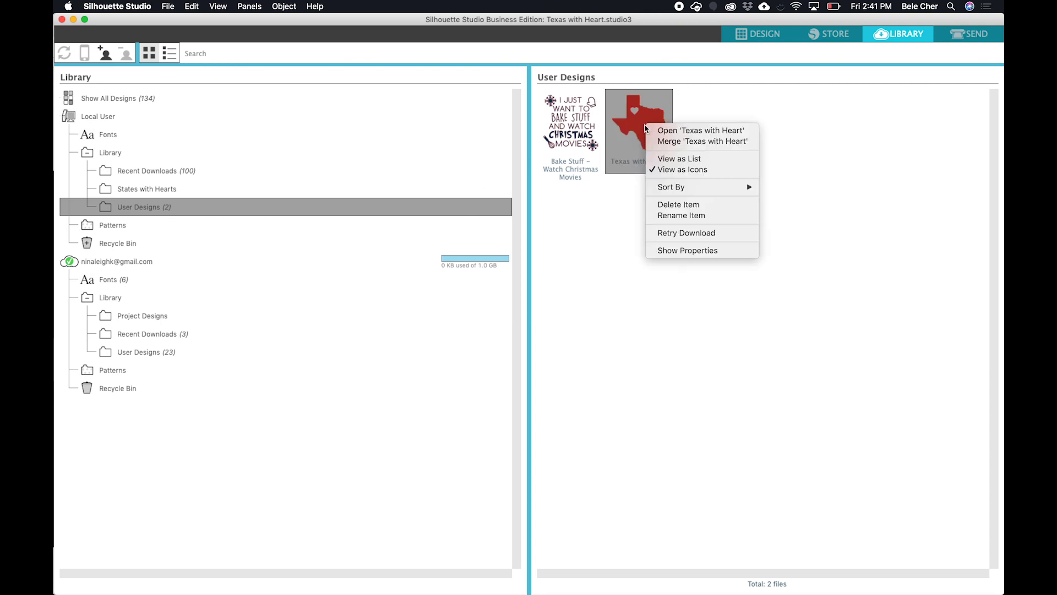
left_click(637, 129)
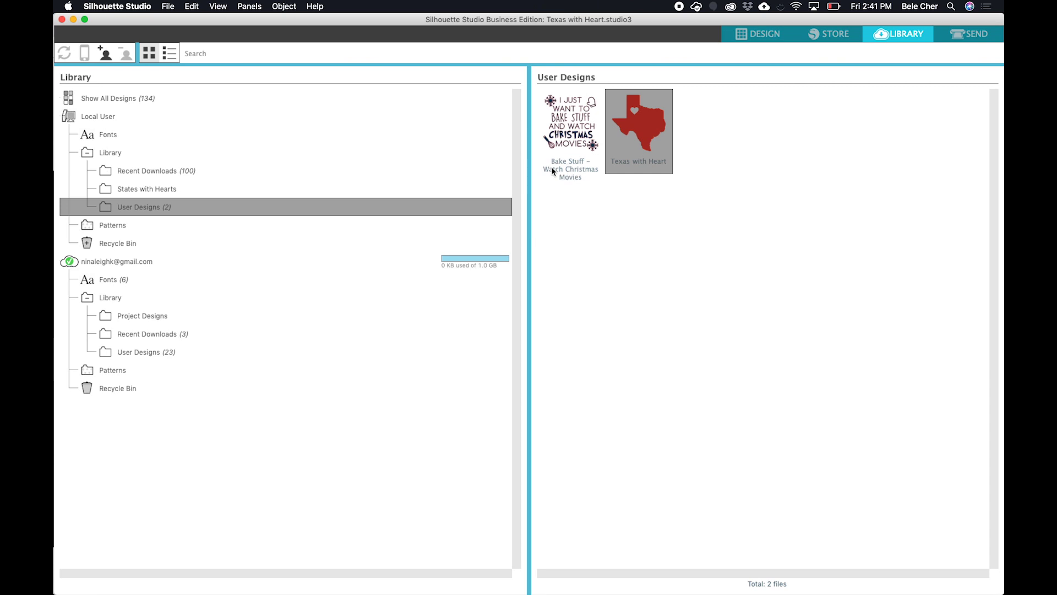
left_click_drag(642, 130, 171, 191)
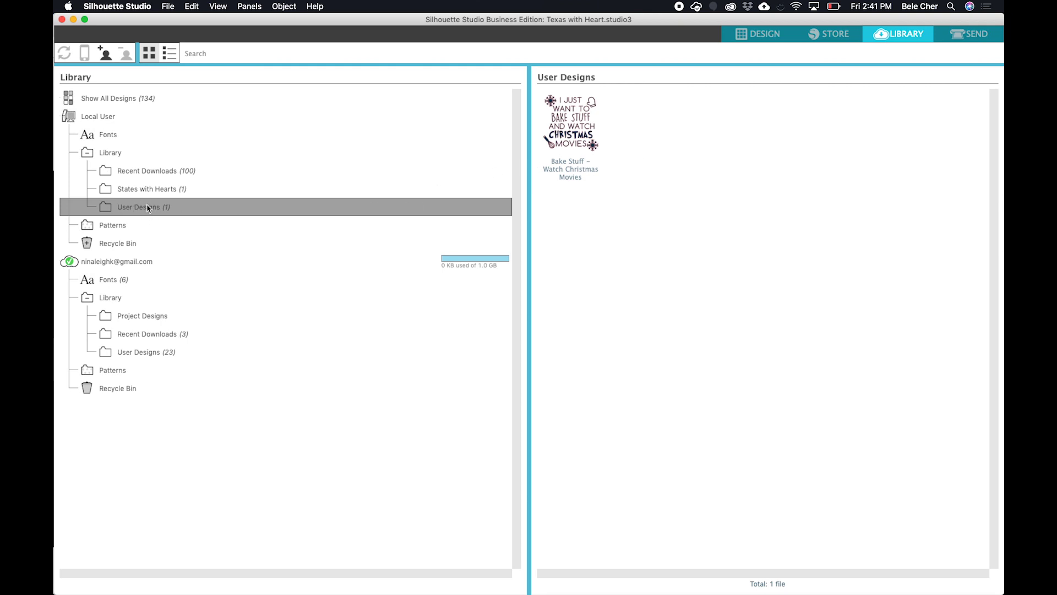
left_click(161, 190)
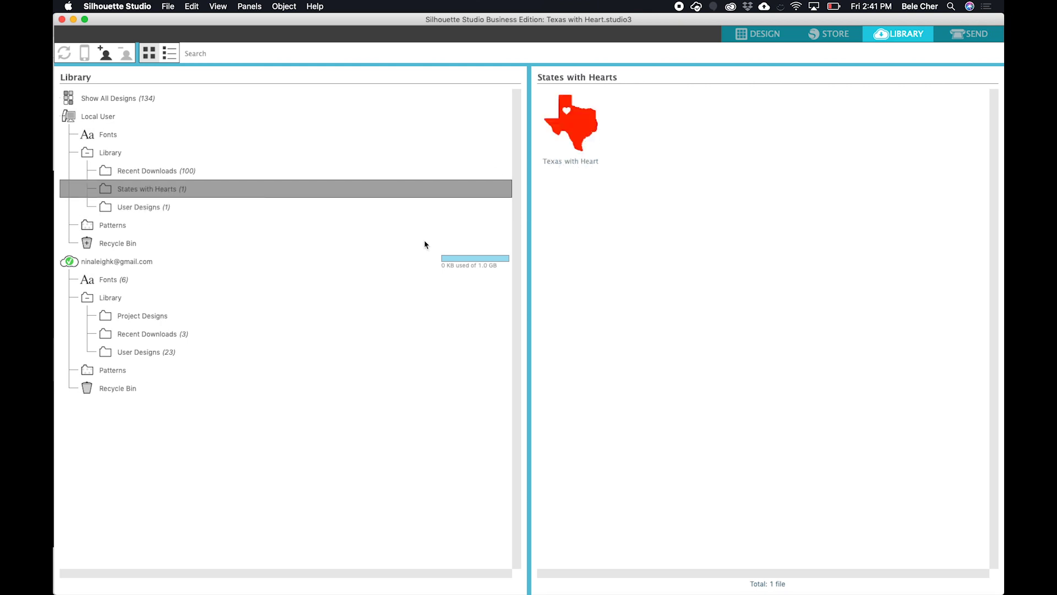
left_click(246, 210)
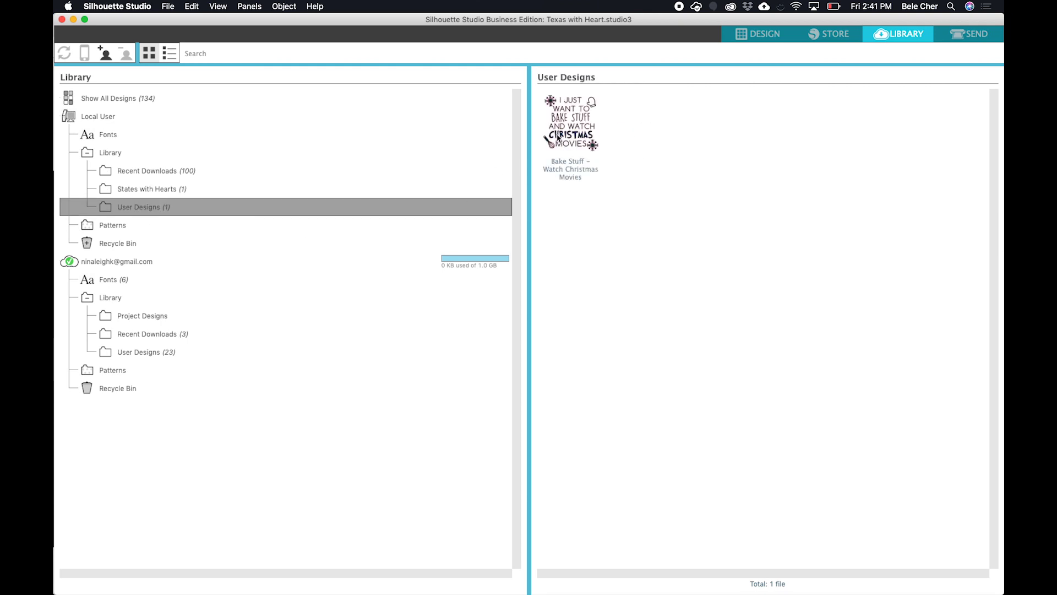
left_click(559, 137)
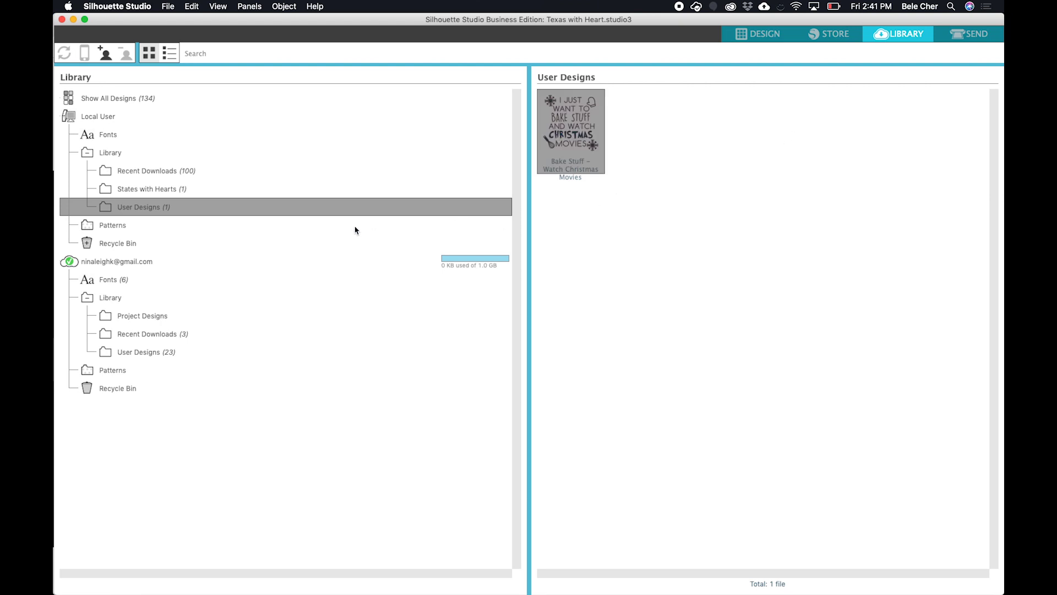
left_click(214, 199)
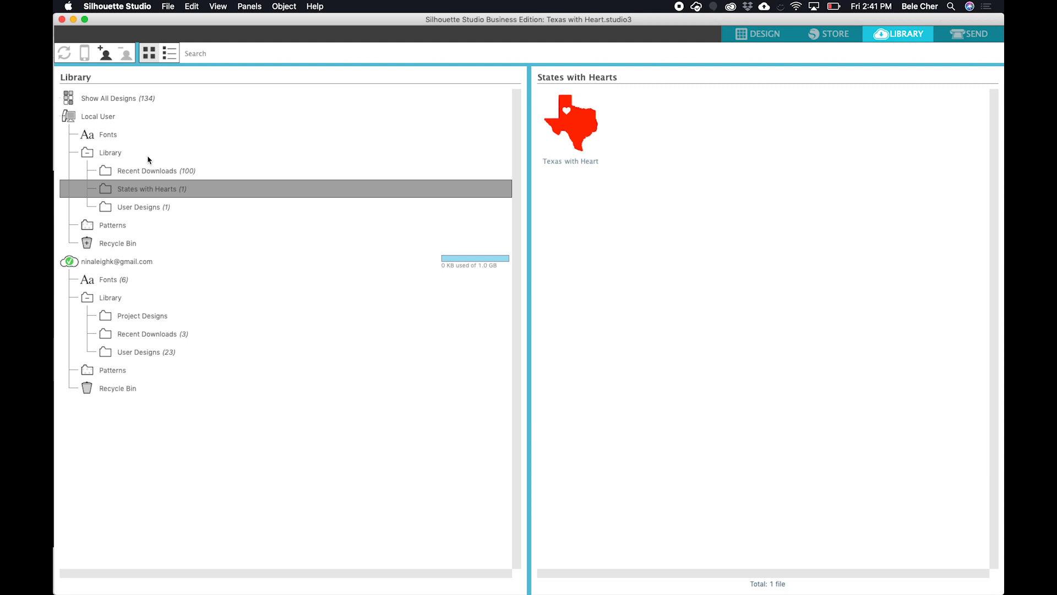
- Return to the design workspace and start a new blank drawing
left_click(758, 34)
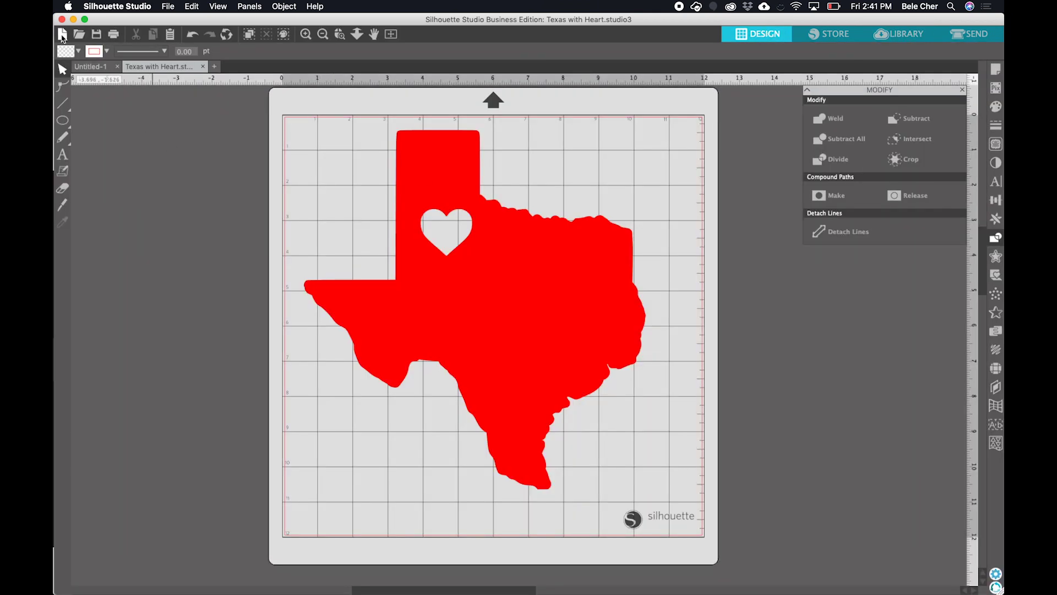
left_click(63, 35)
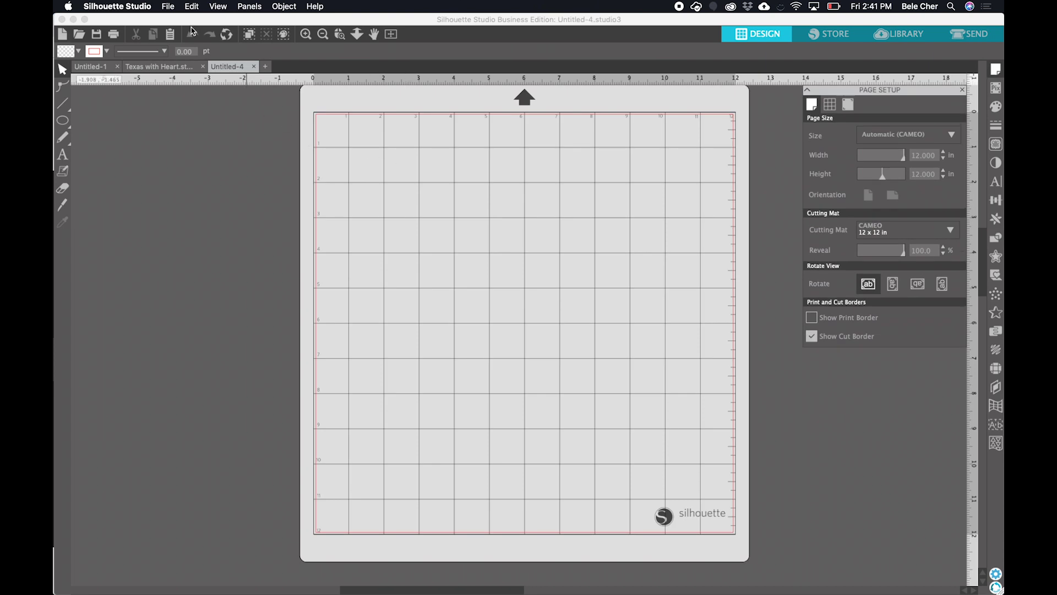
left_click(169, 7)
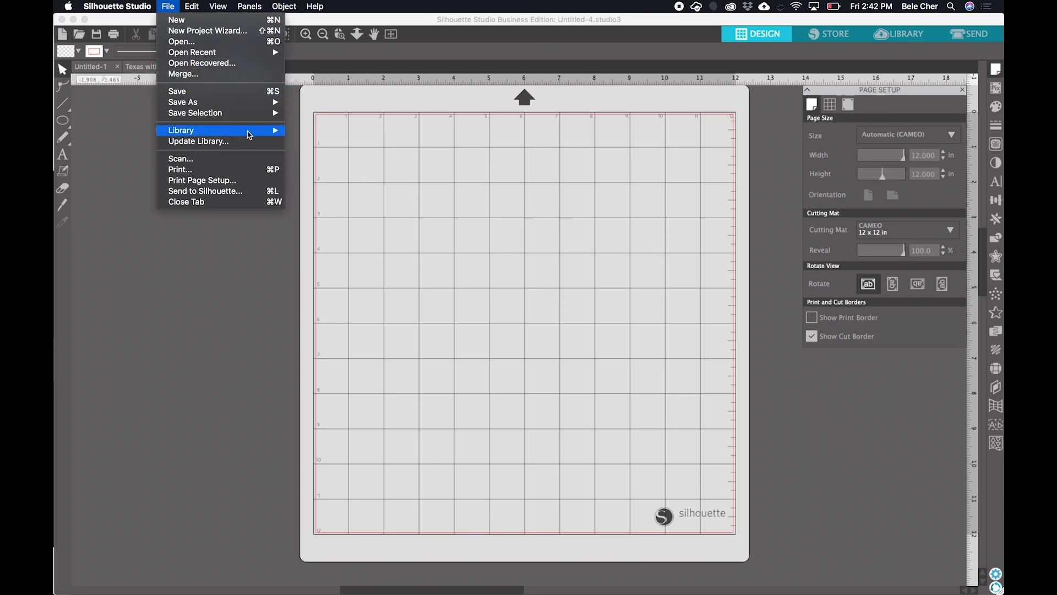
mouse_move(249, 133)
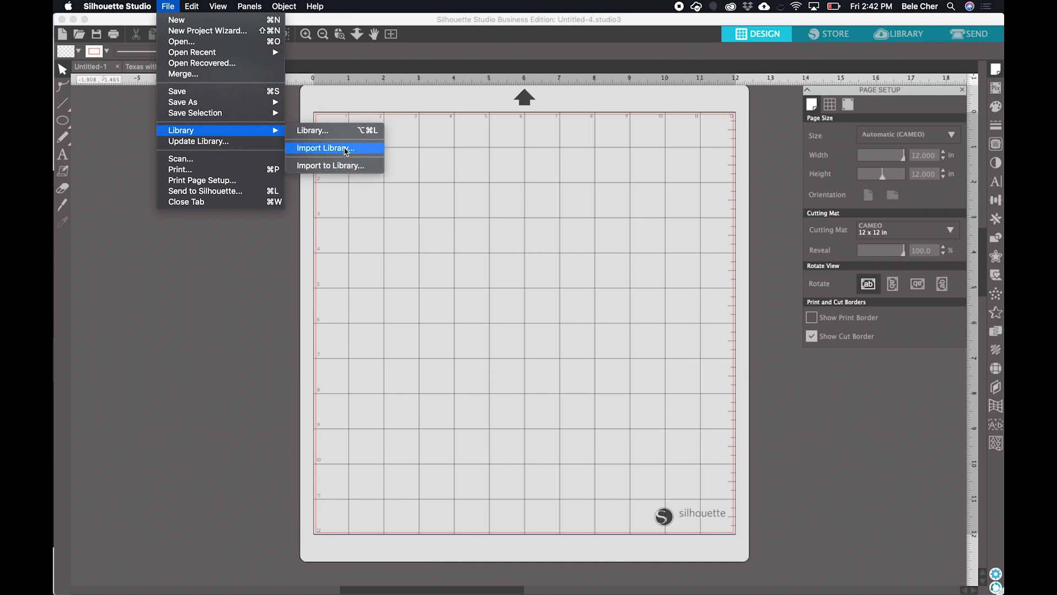
left_click(347, 148)
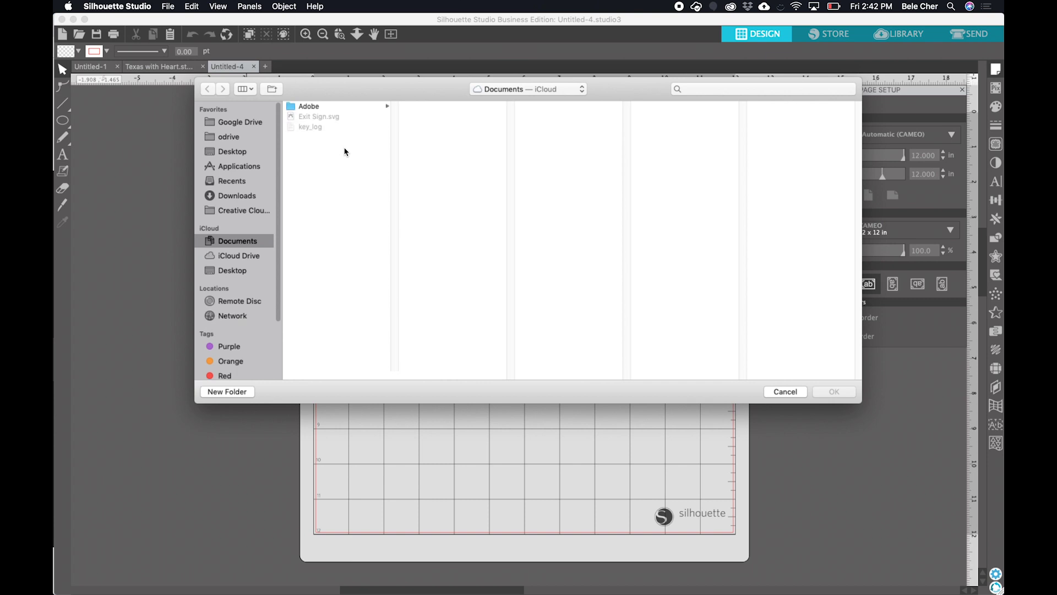
left_click(785, 391)
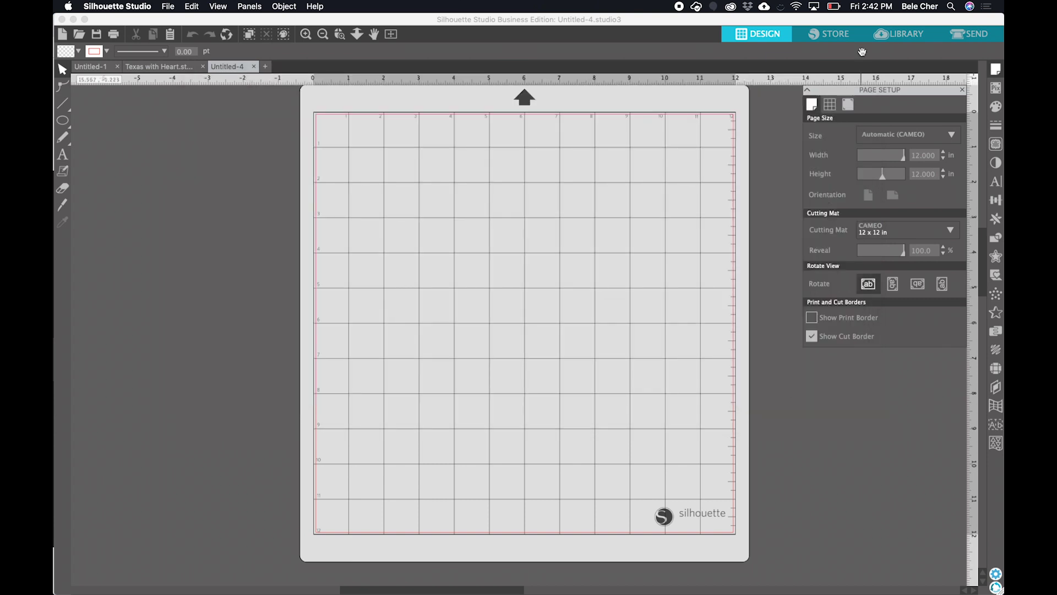
- Open the "Texas with Heart" design from the library's States with Hearts folder
left_click(897, 35)
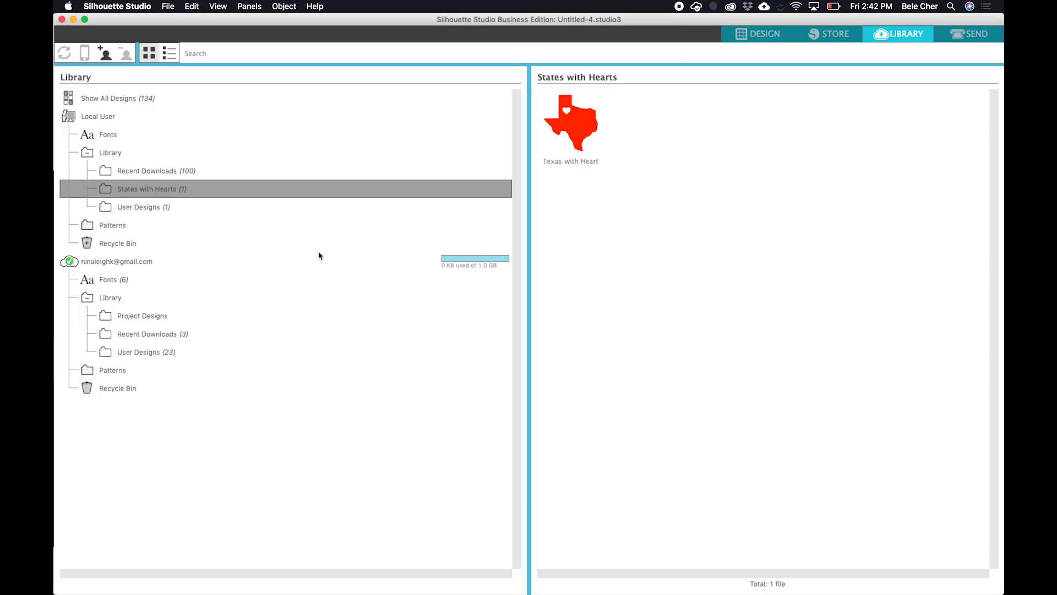
left_click(205, 176)
left_click(205, 186)
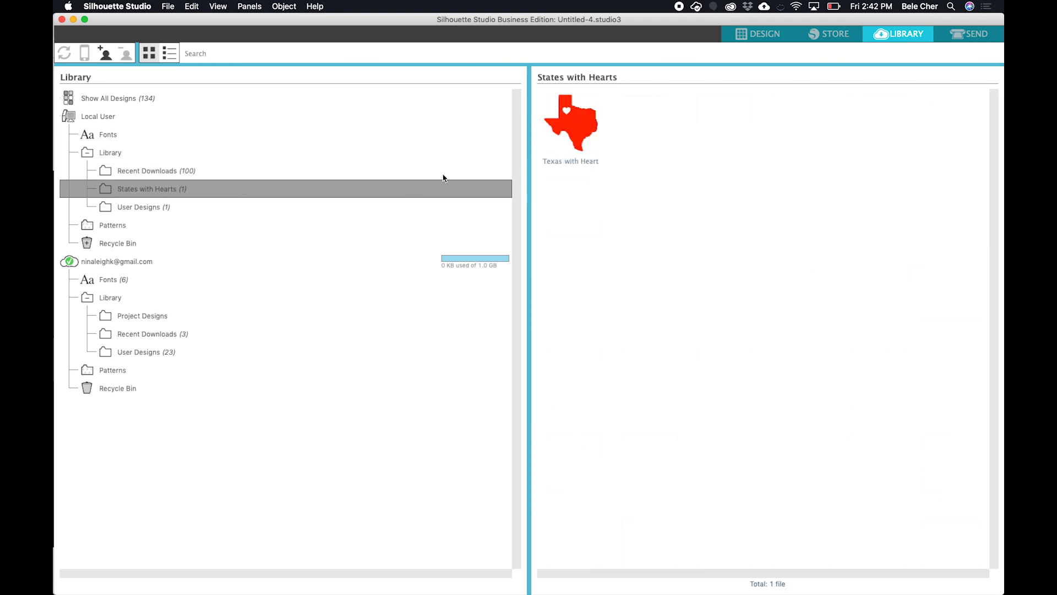
double_click(573, 127)
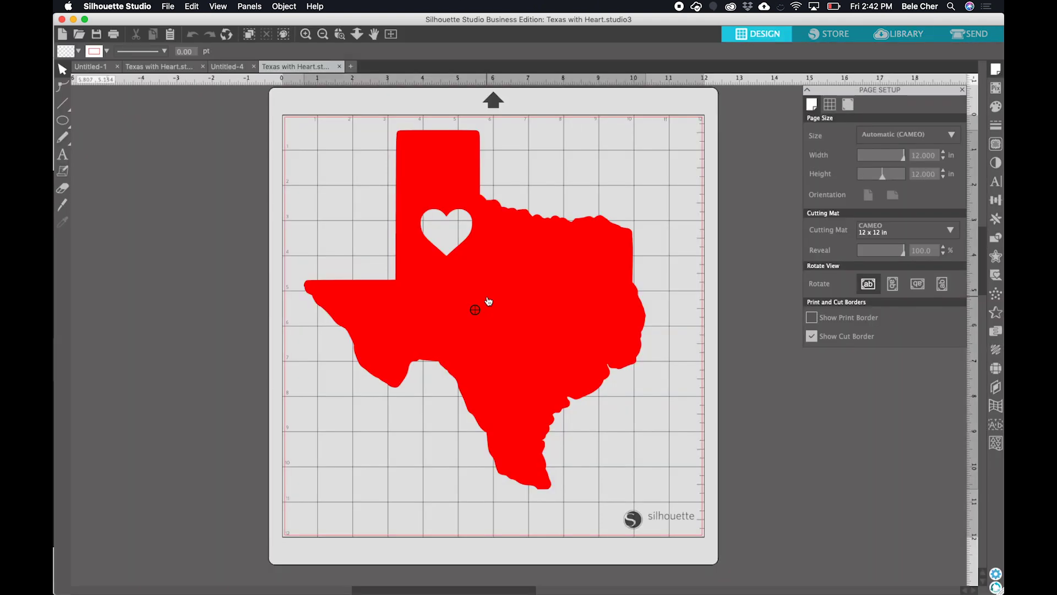
left_click(488, 300)
left_click(665, 233)
left_click(548, 272)
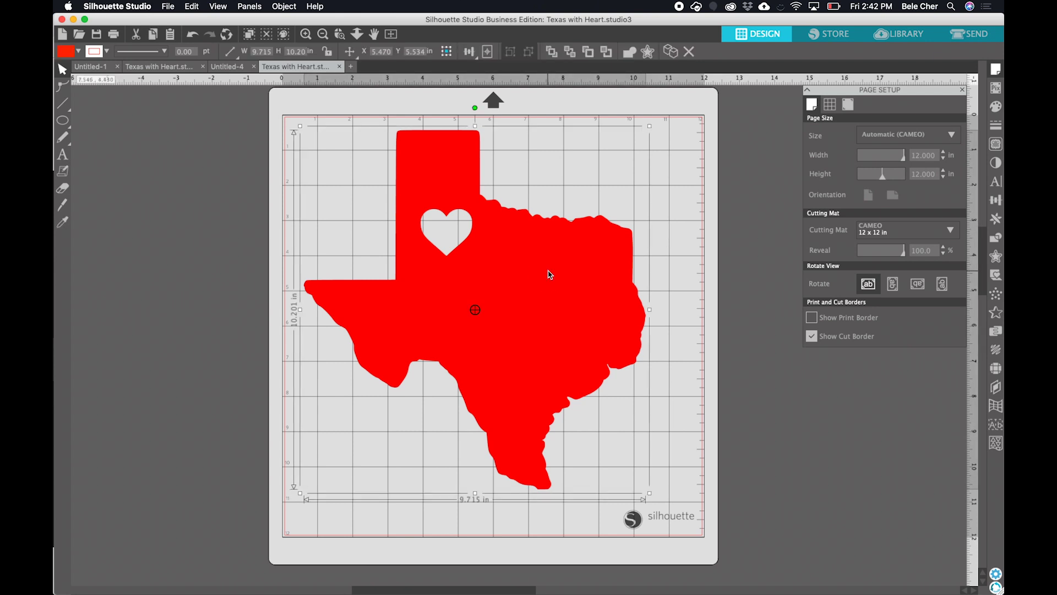
- In the Untitled-1 drawing, move the green LOVE lettering off the mat's upper edge and place the red Russell dog on the mat
left_click(101, 70)
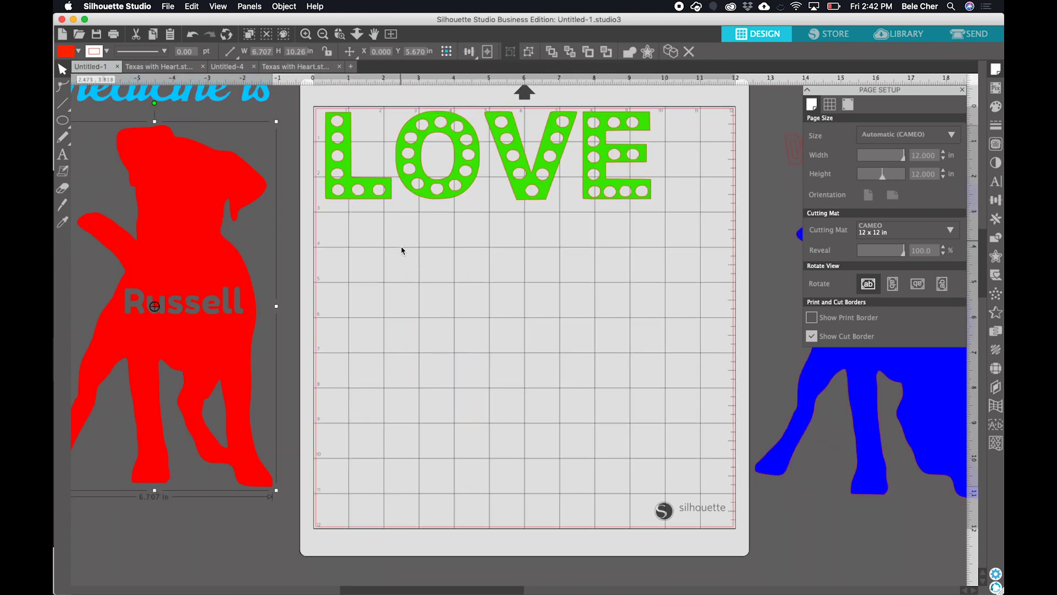
scroll(401, 251, "up", 2)
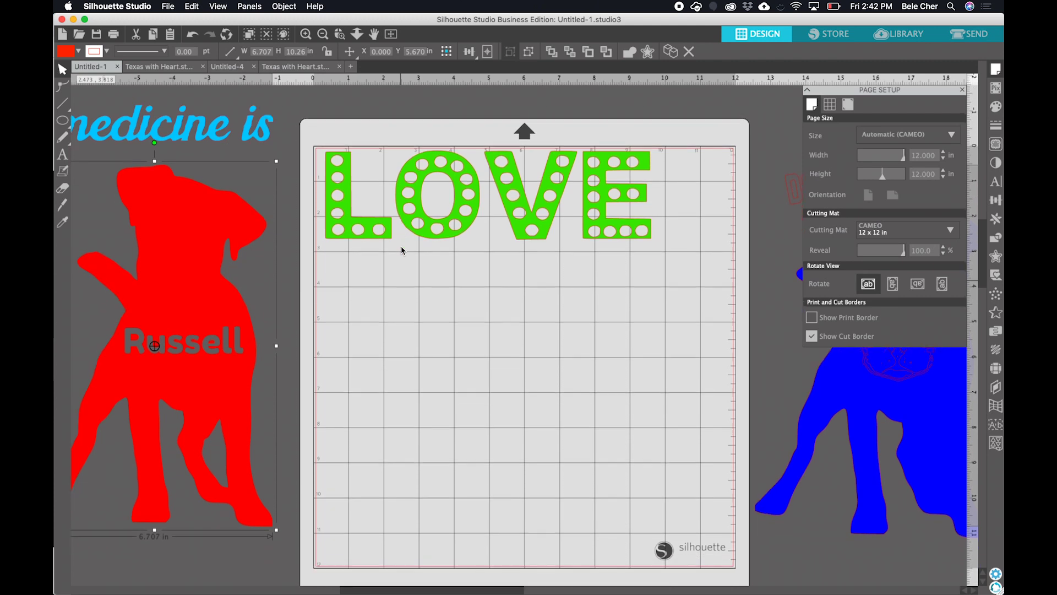
scroll(402, 251, "down", 1)
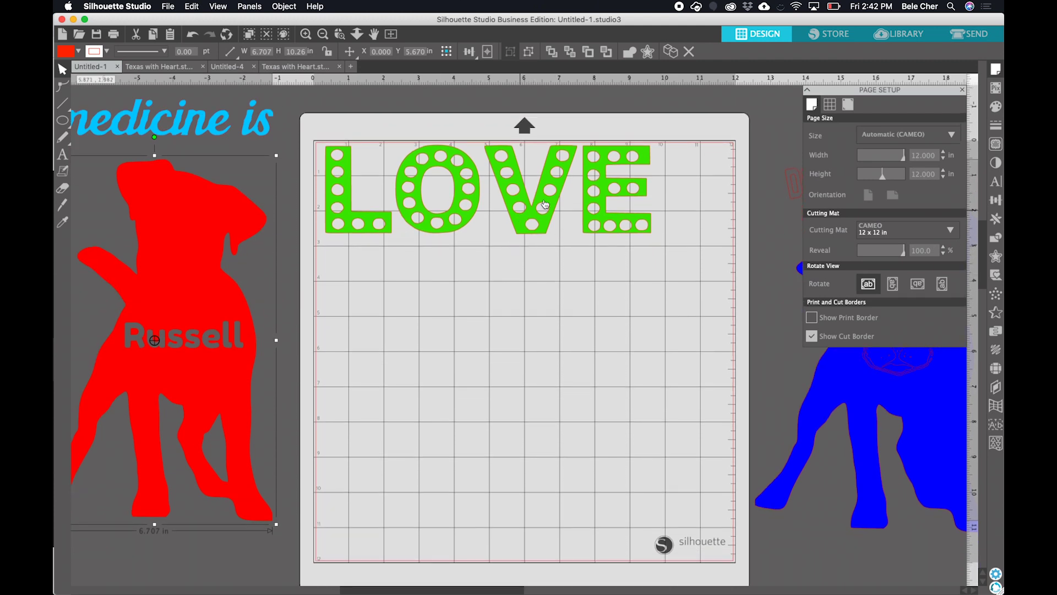
left_click_drag(592, 205, 594, 92)
left_click(584, 172)
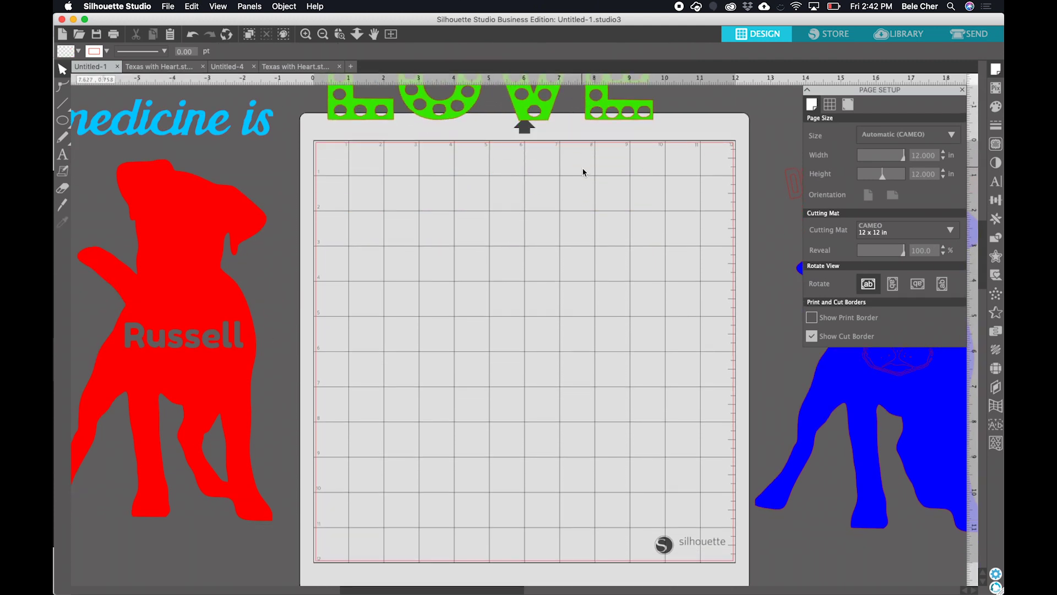
left_click_drag(208, 222, 532, 228)
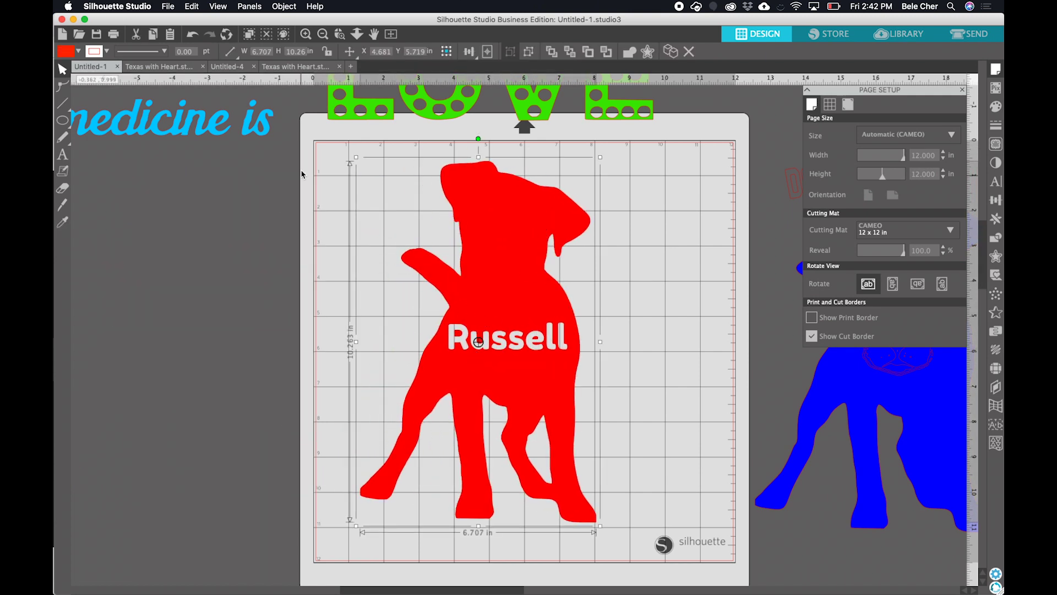
left_click(168, 7)
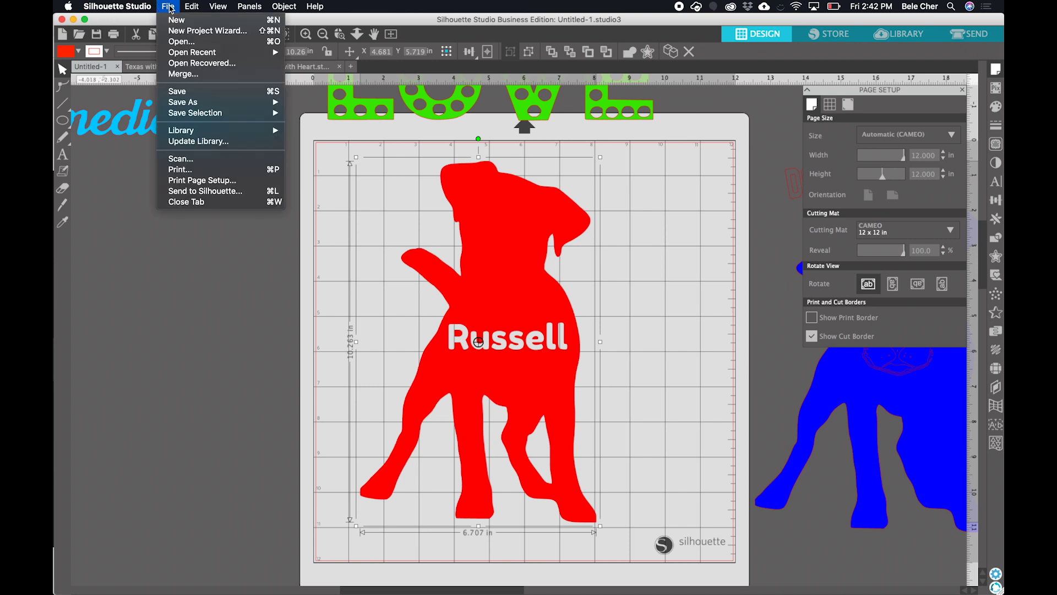
mouse_move(230, 117)
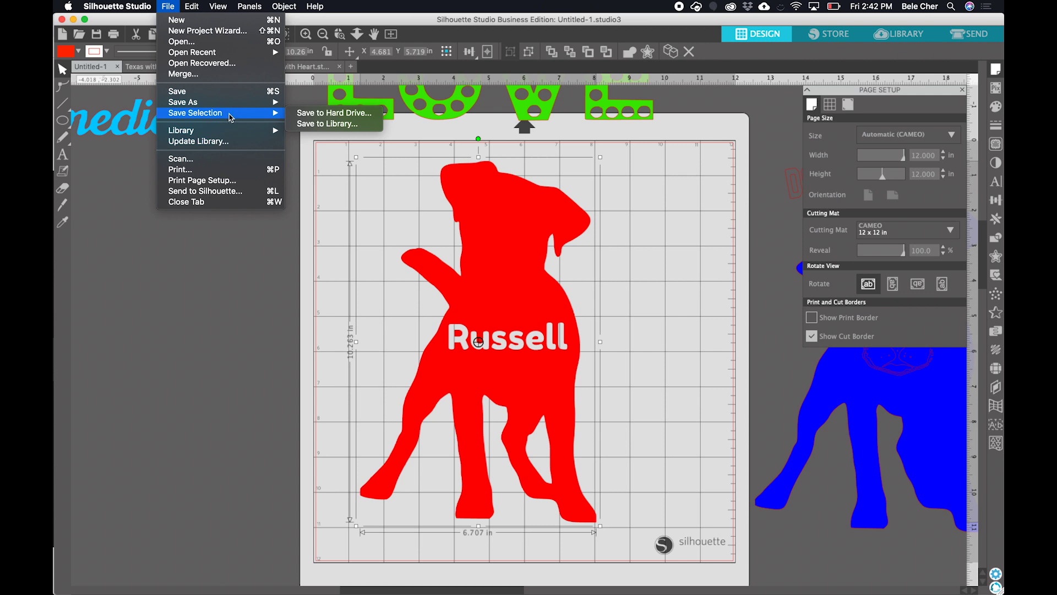
left_click(413, 213)
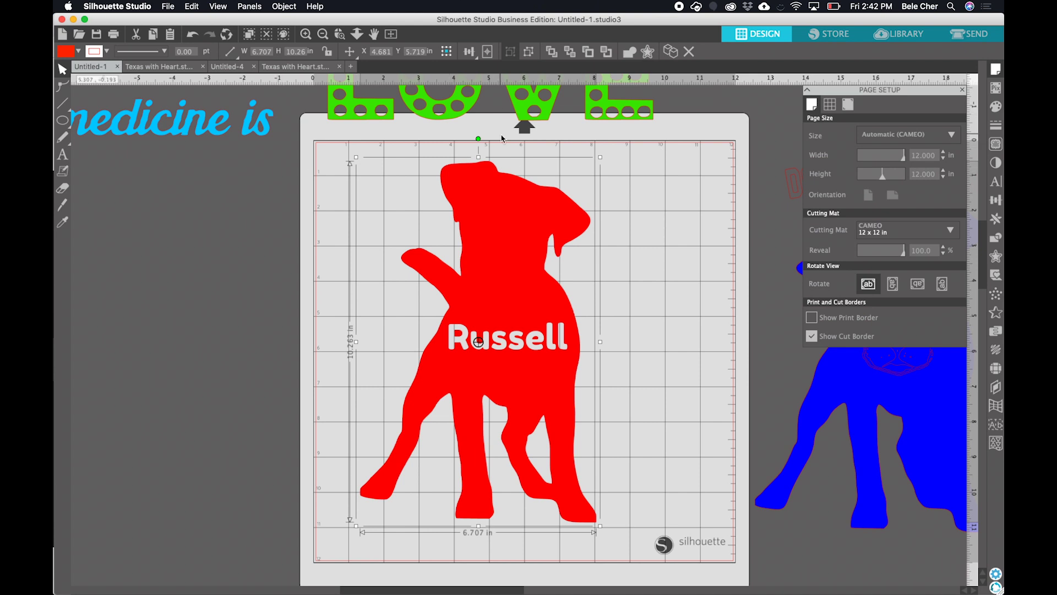
- Start saving only the selected red dog to the library under the name "Russell"
left_click(168, 7)
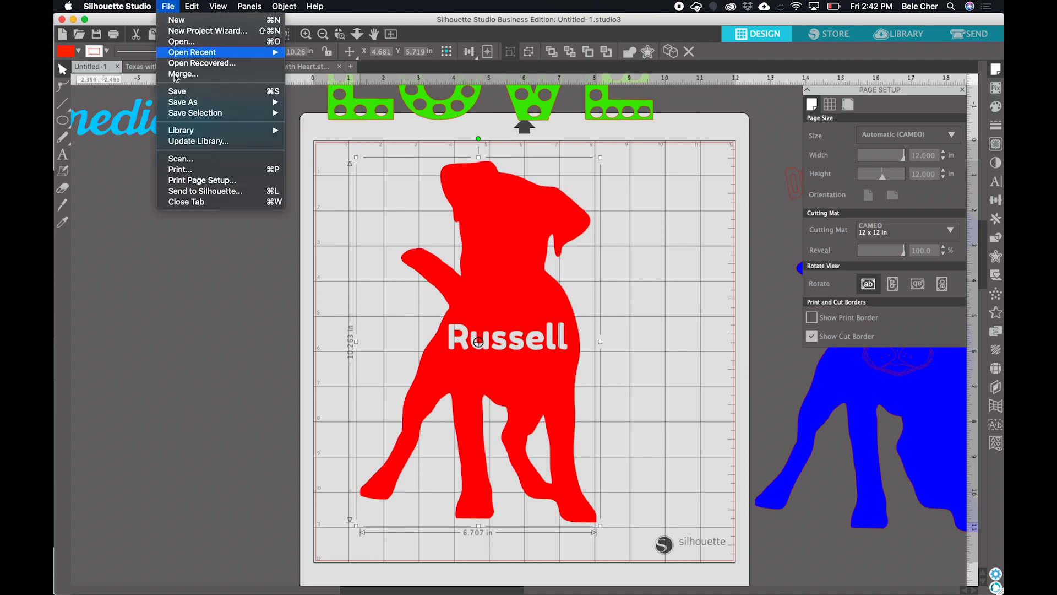
mouse_move(225, 116)
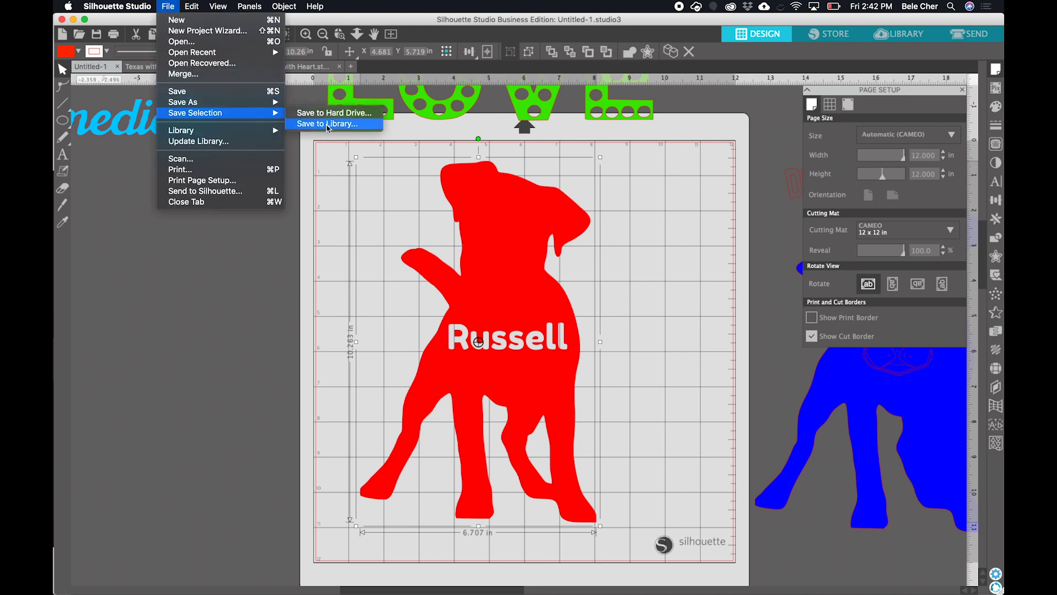
left_click(327, 124)
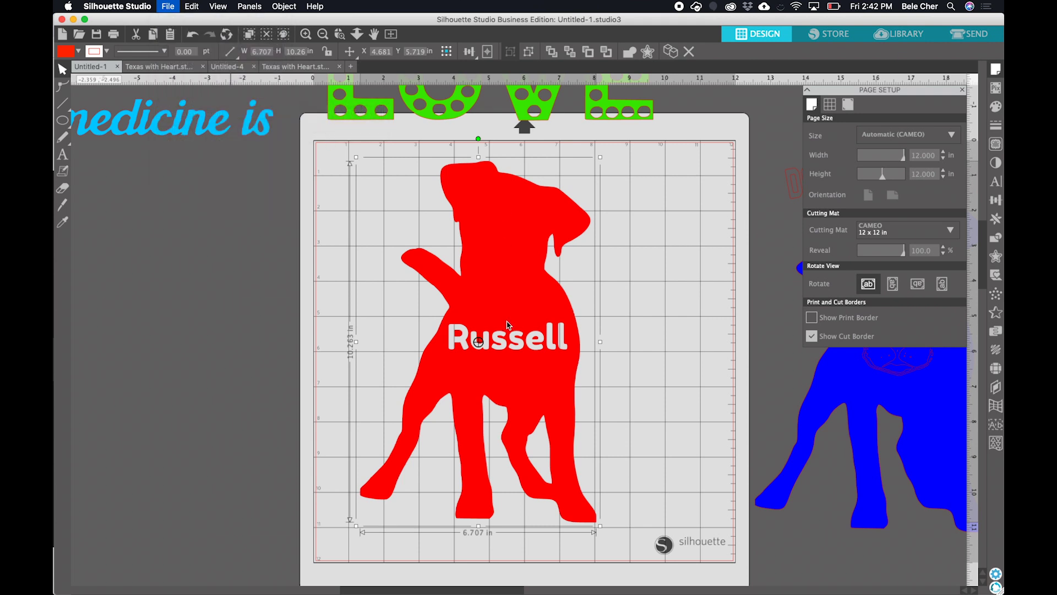
type("R")
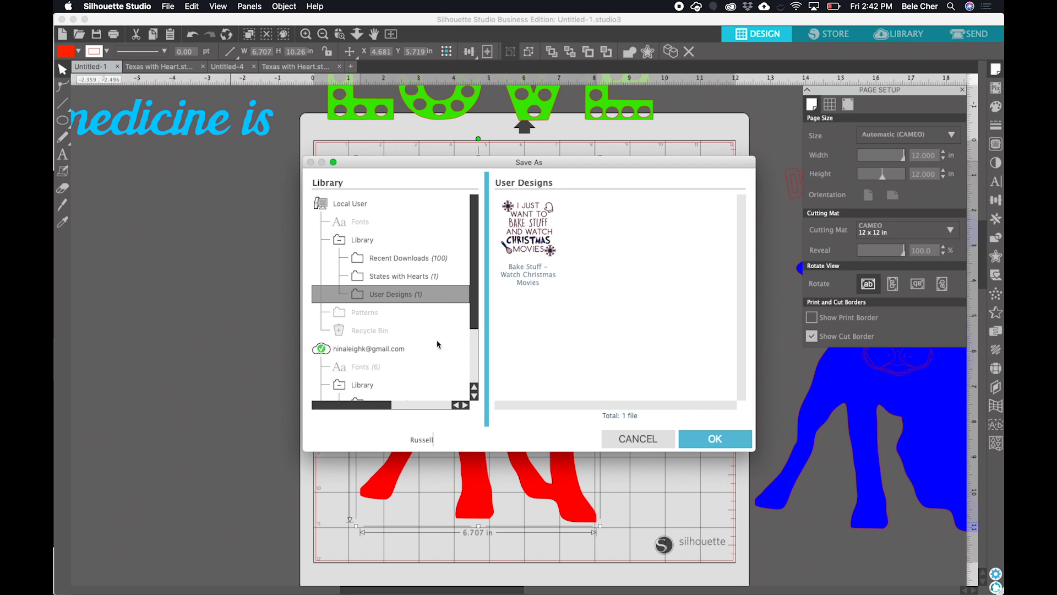
type("ussell")
- Create a folder named "Dogs" in the local user's library and save the dog design into it
right_click(367, 241)
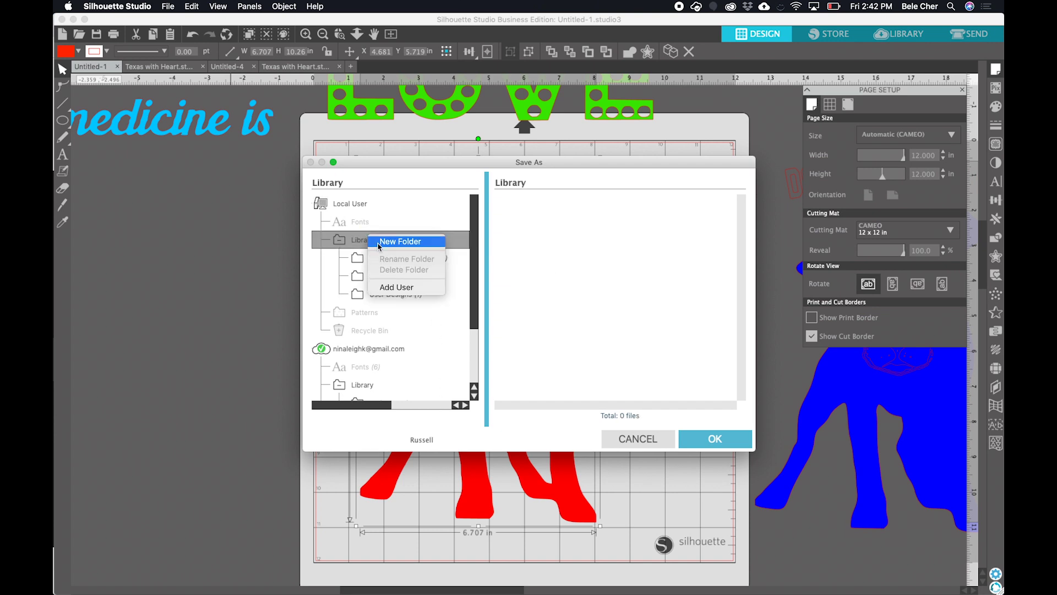
left_click(379, 240)
type("D")
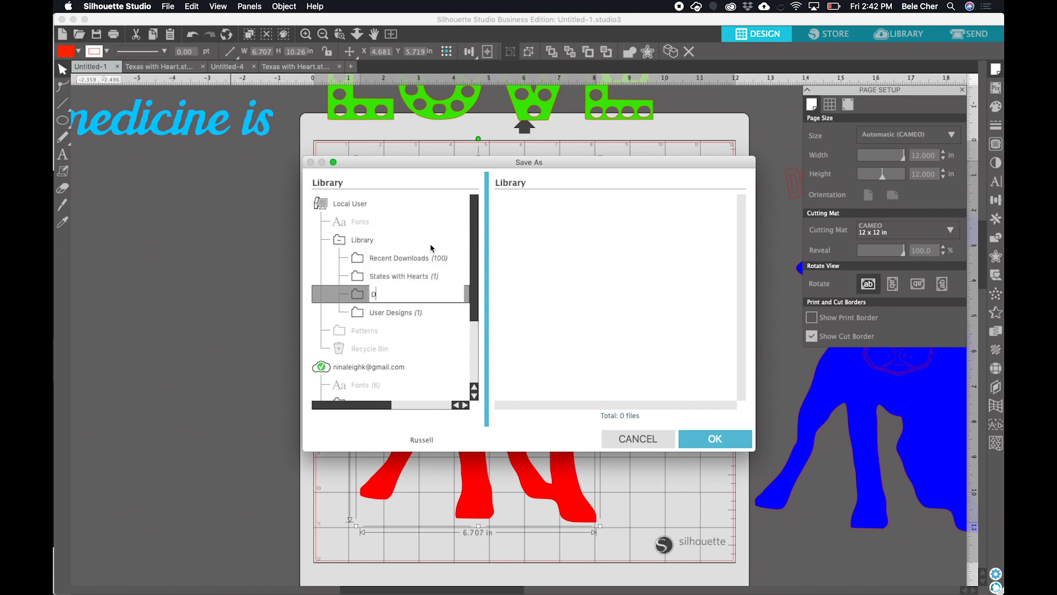
type("ogs")
key("Return")
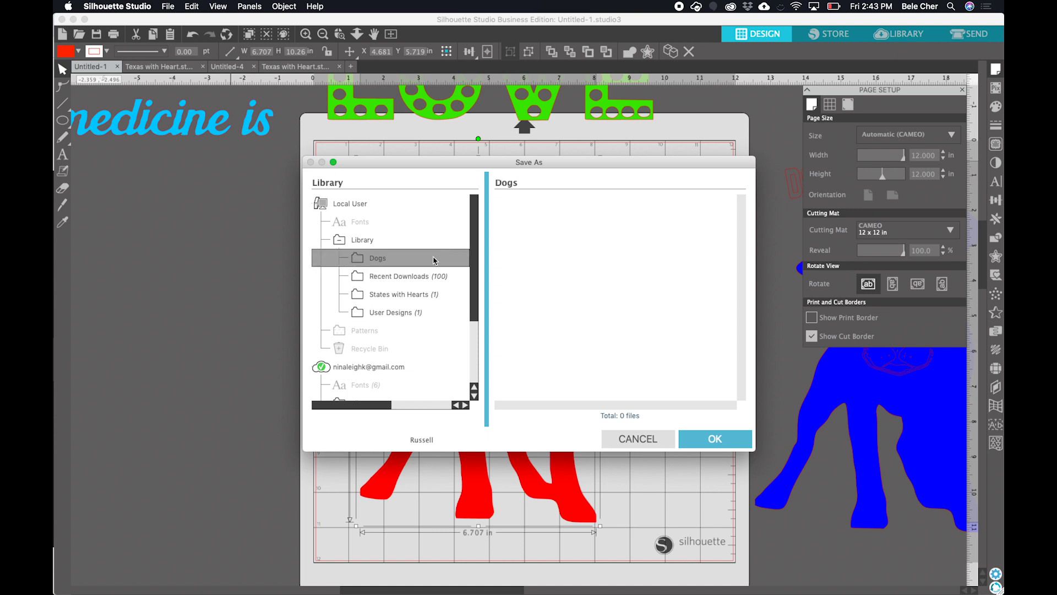
left_click(434, 260)
left_click(722, 440)
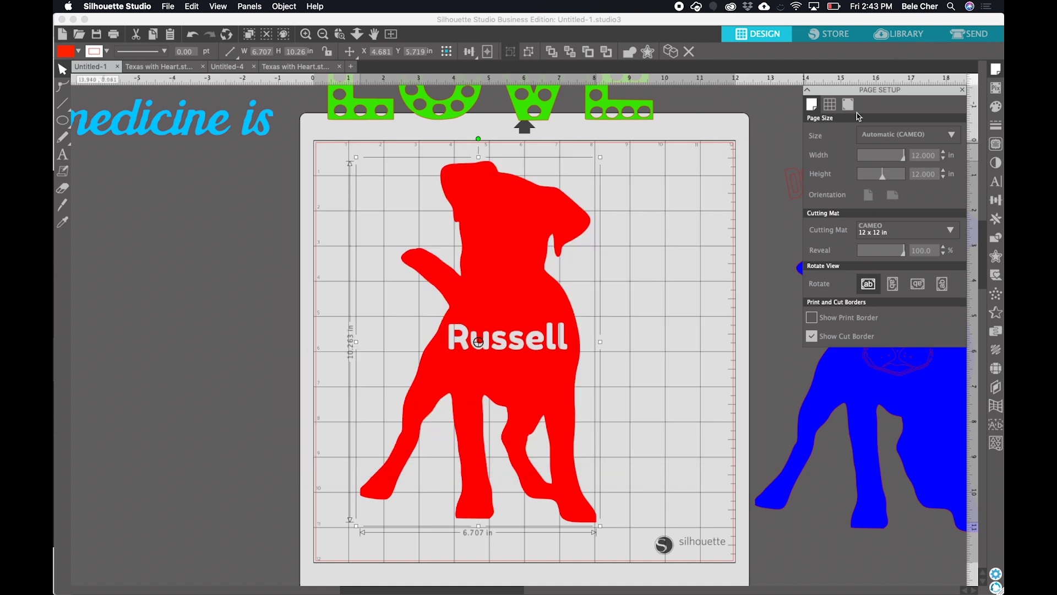
- Check the library's Dogs, States with Hearts and User Designs folders for the saved designs and return to the design workspace
left_click(904, 35)
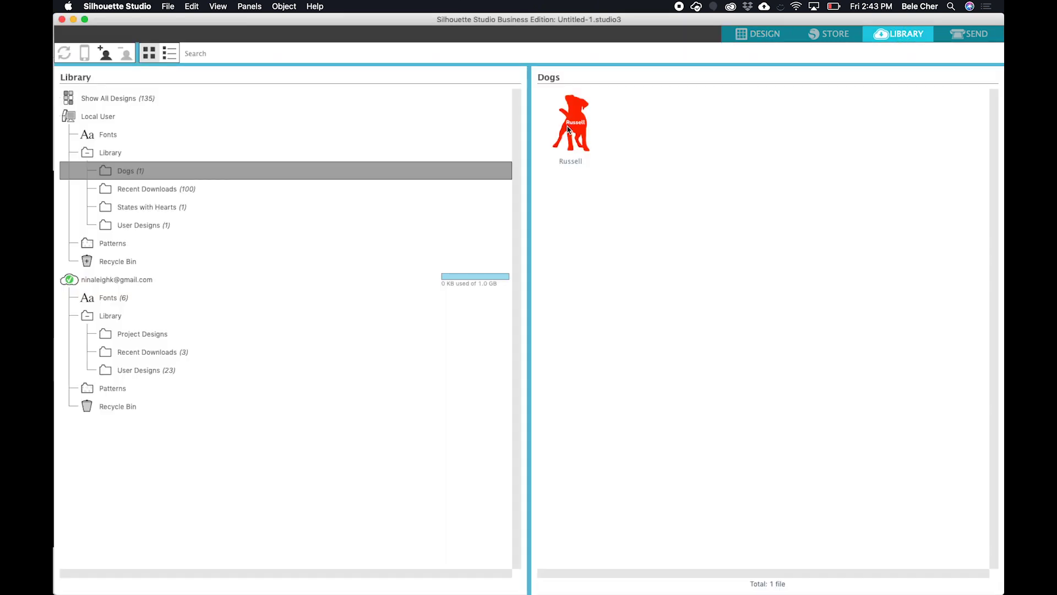
left_click(168, 207)
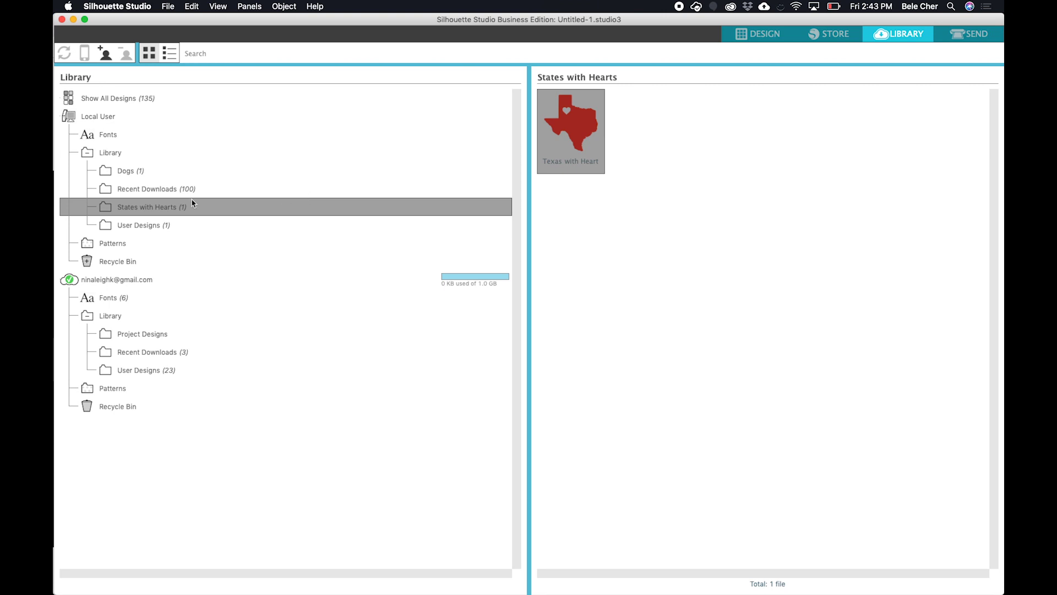
left_click(174, 228)
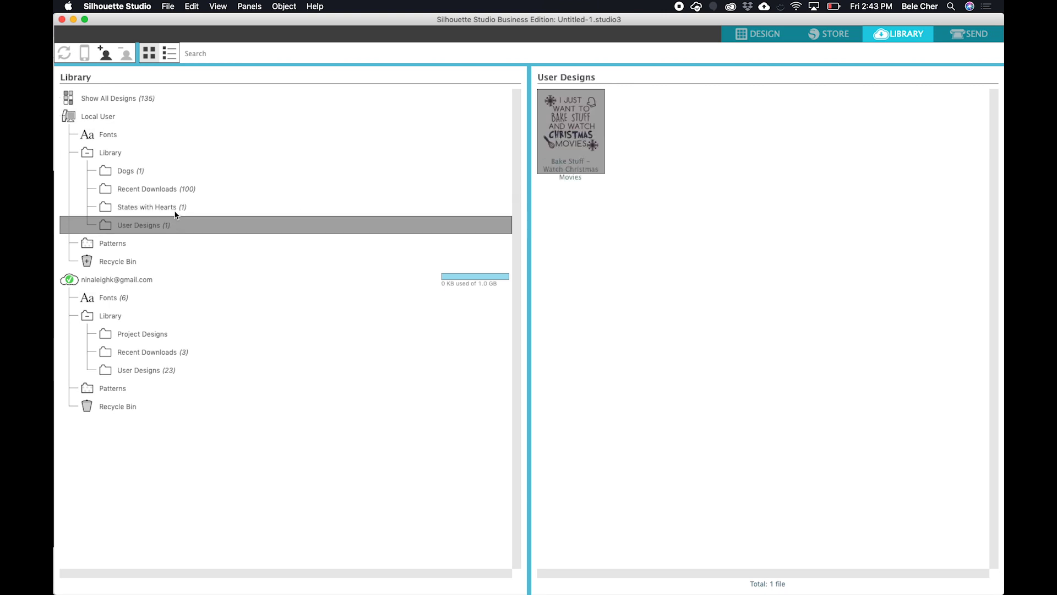
left_click(176, 208)
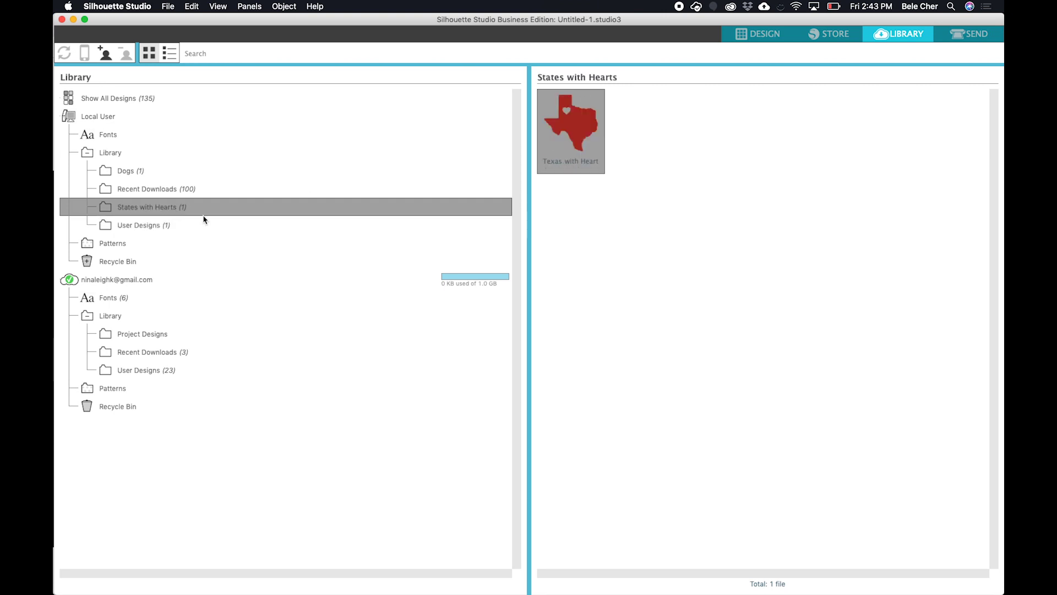
left_click(122, 172)
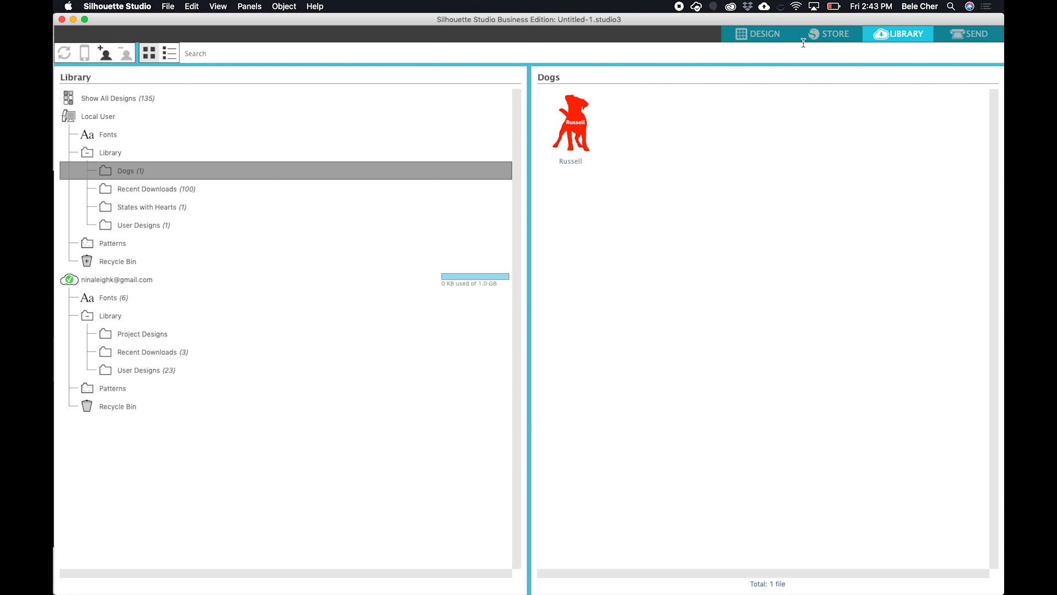
left_click(766, 34)
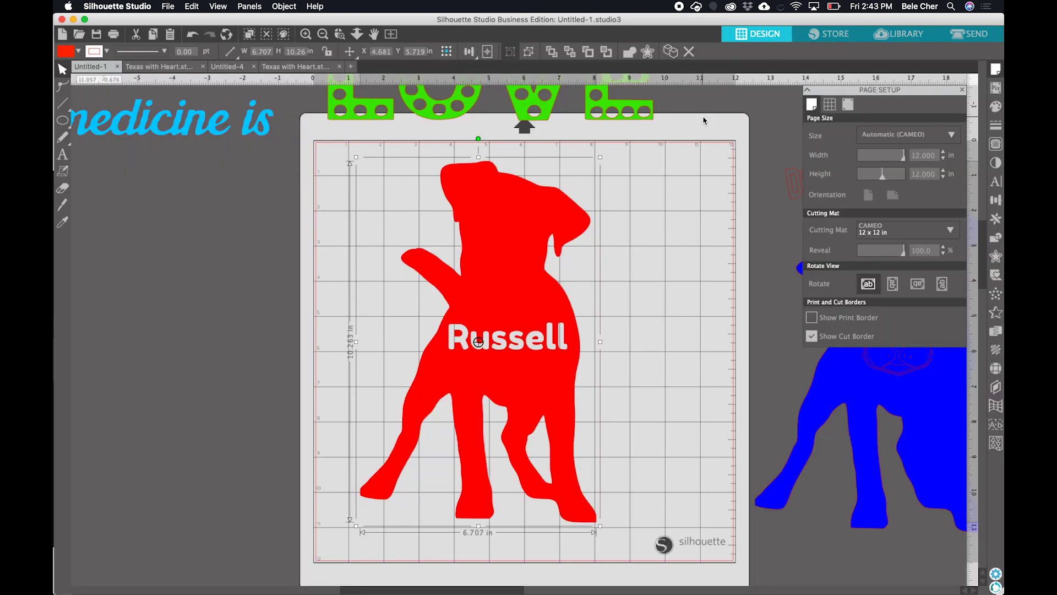